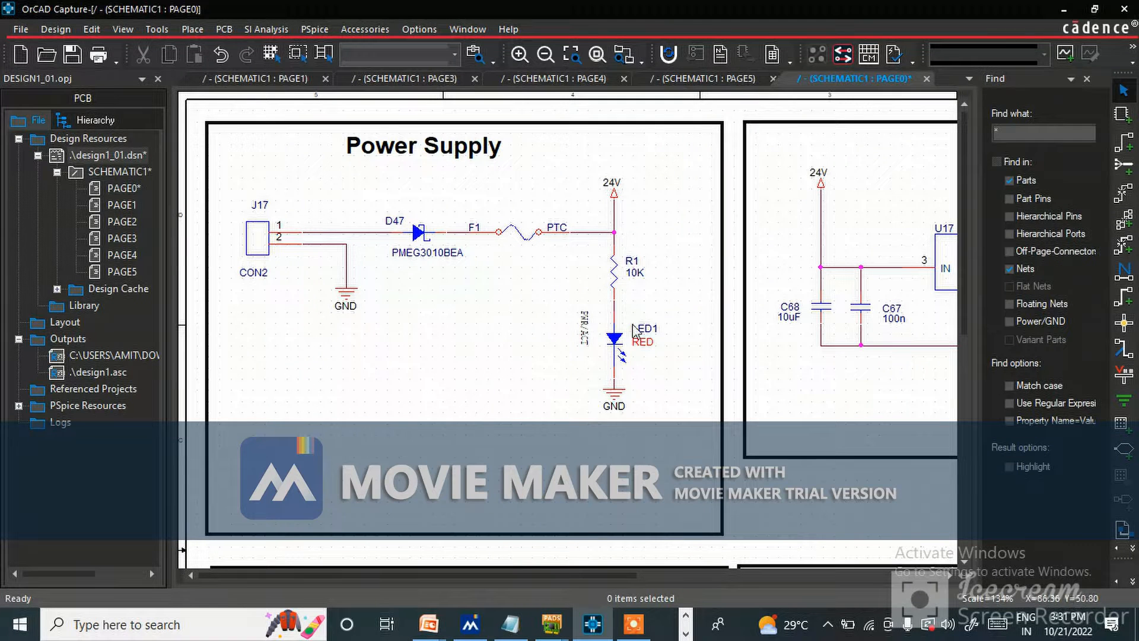
Review the Power Supply, LM1085 regulator and 5V to 3V3 Regulator circuits on schematic PAGE0.
scroll(537, 333, "down", 1)
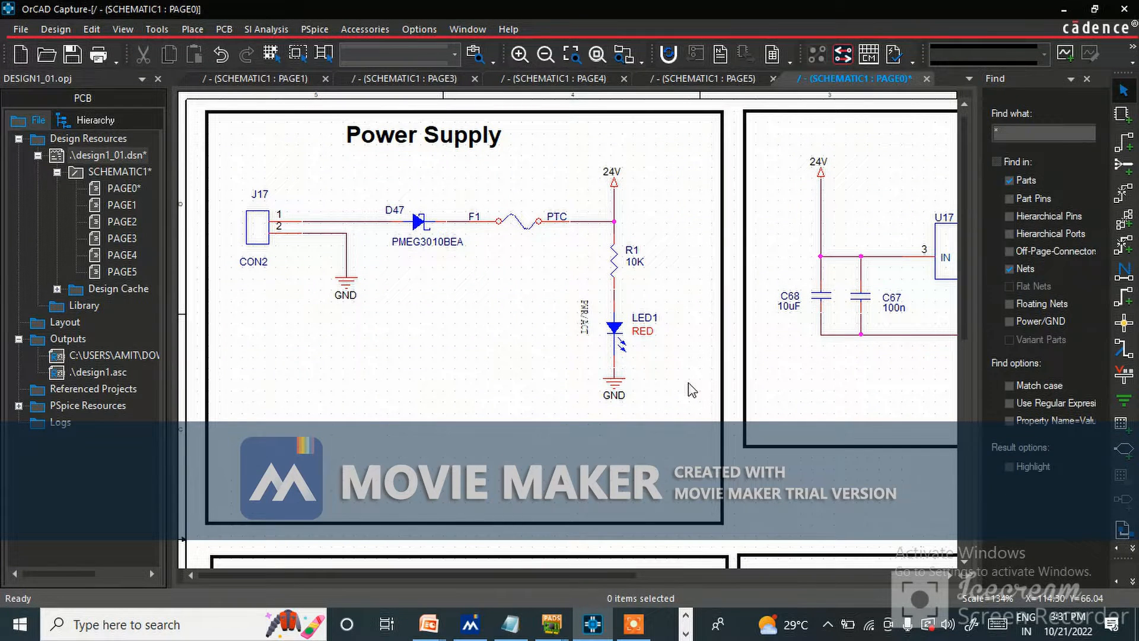
scroll(716, 347, "down", 5)
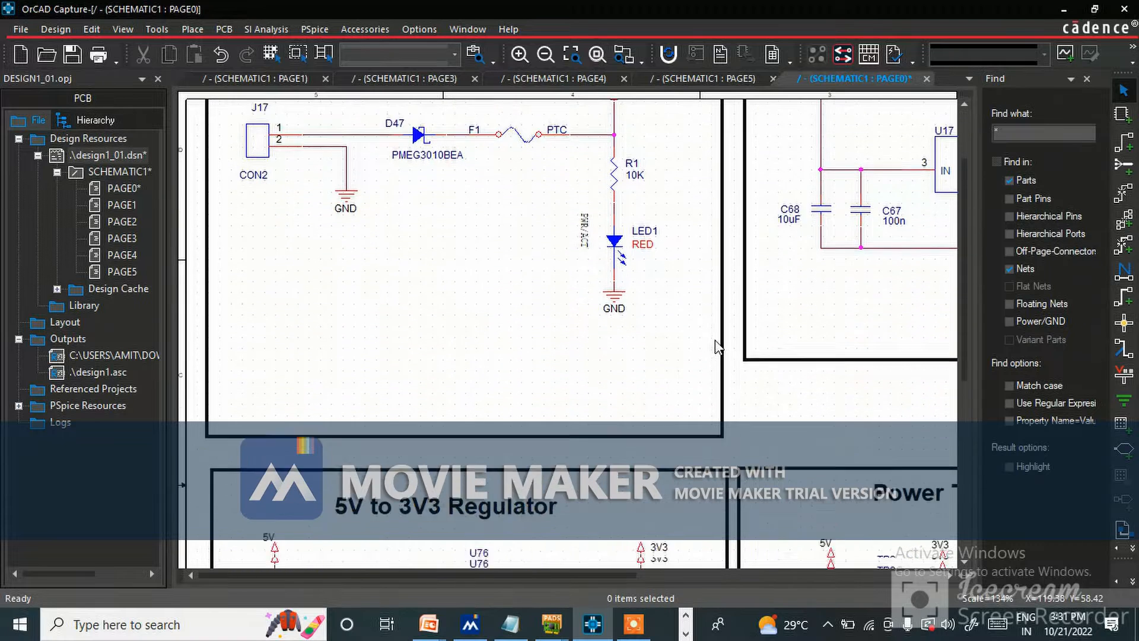
scroll(716, 347, "up", 5)
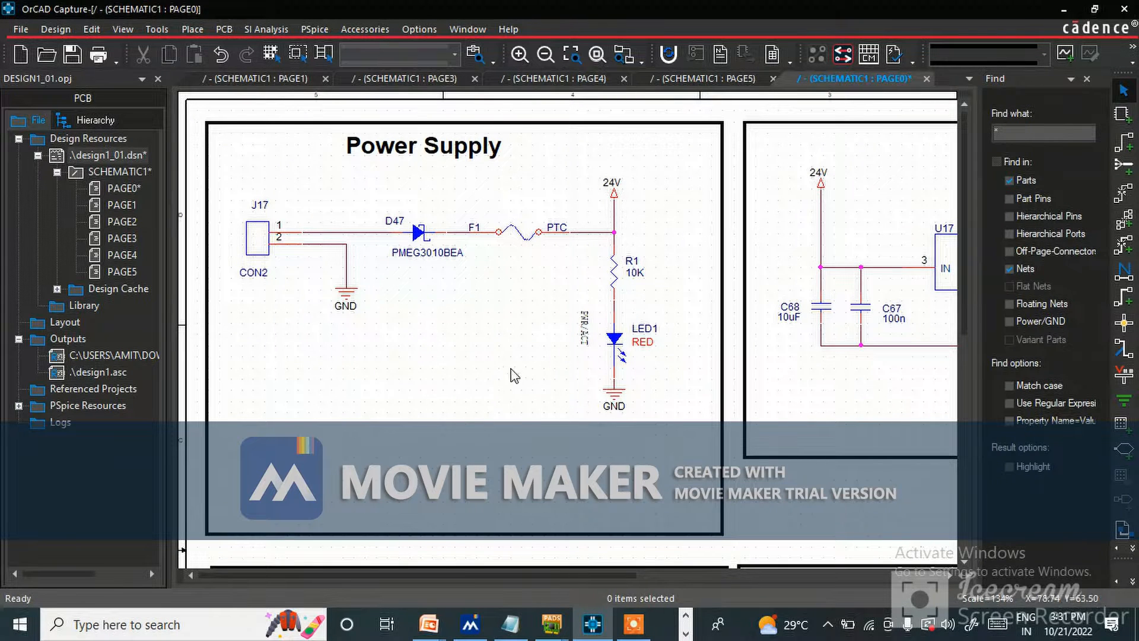
key("o")
key("i")
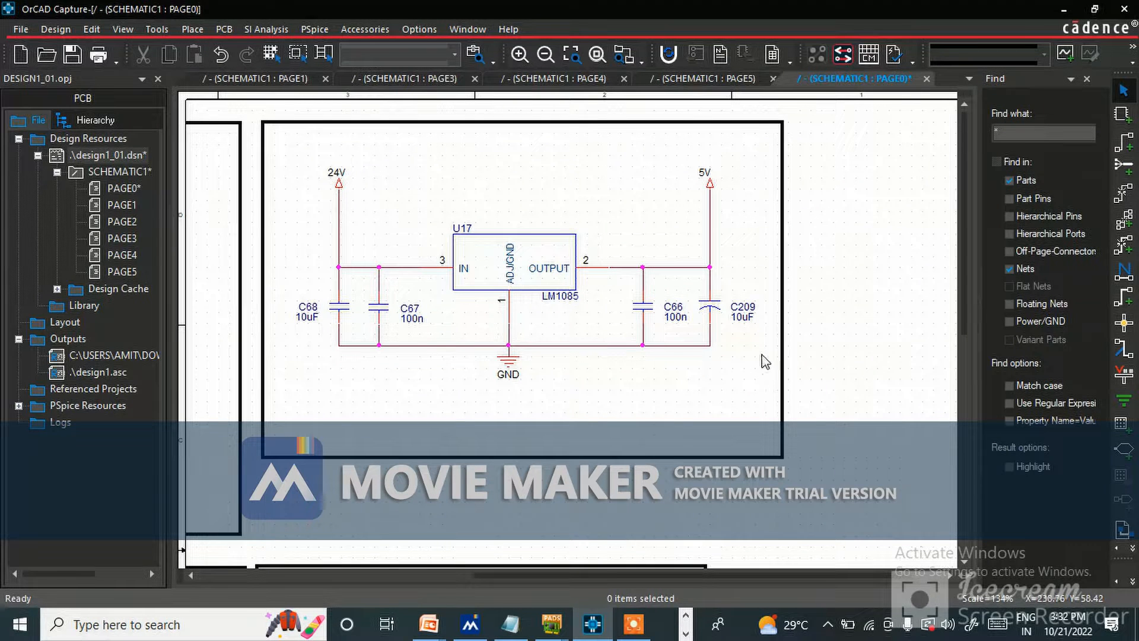
scroll(691, 300, "down", 1, "ctrl")
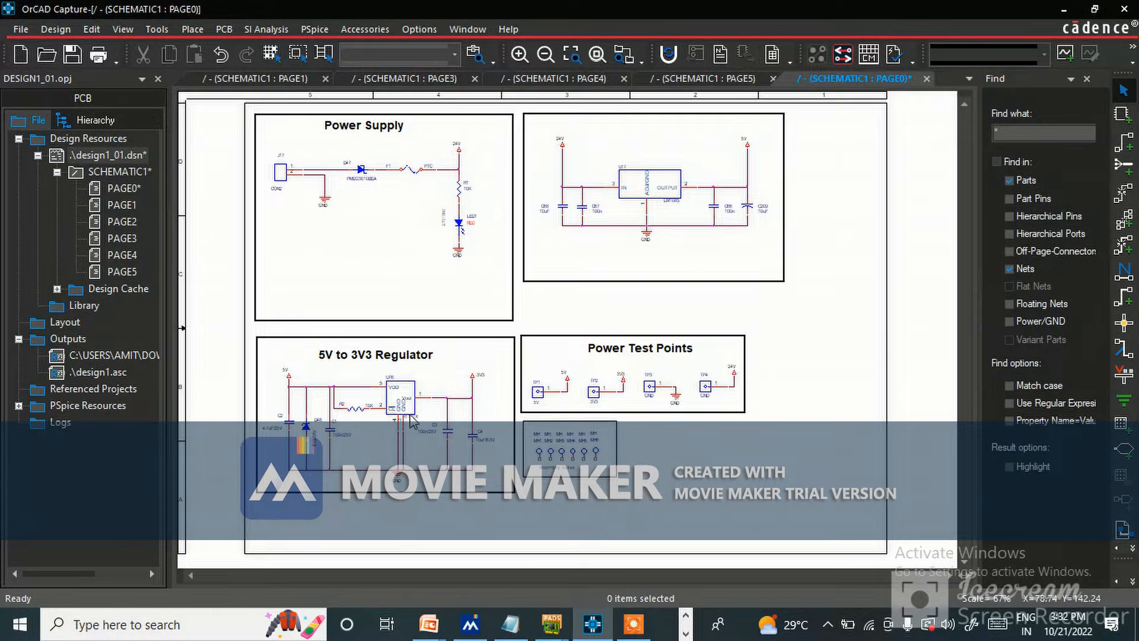
scroll(305, 367, "up", 1, "ctrl")
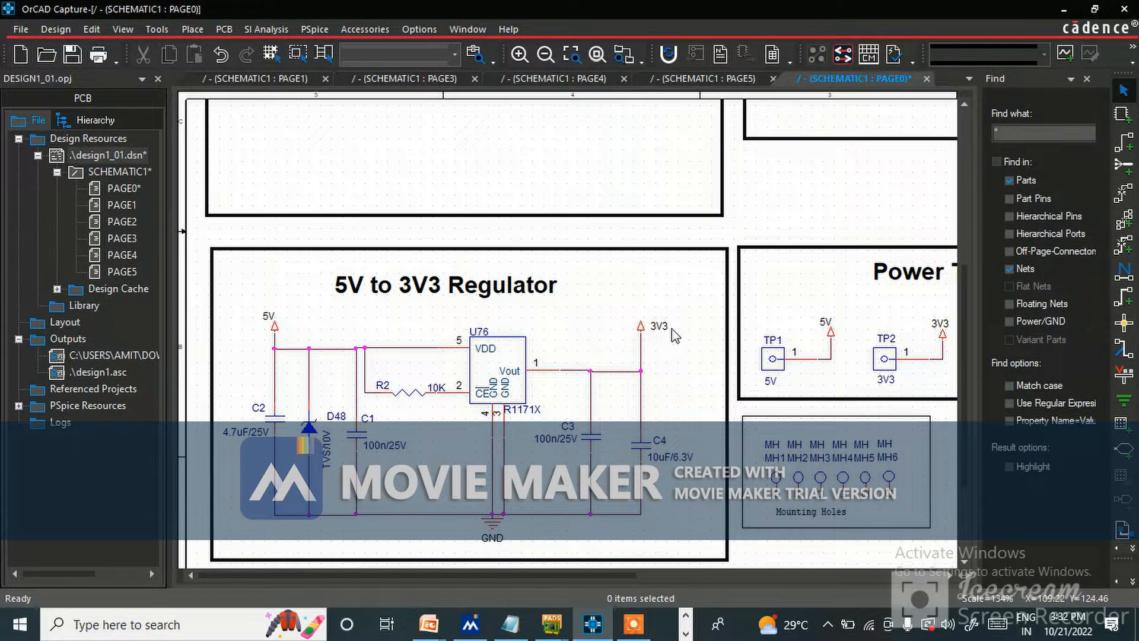
scroll(567, 365, "down", 1, "ctrl")
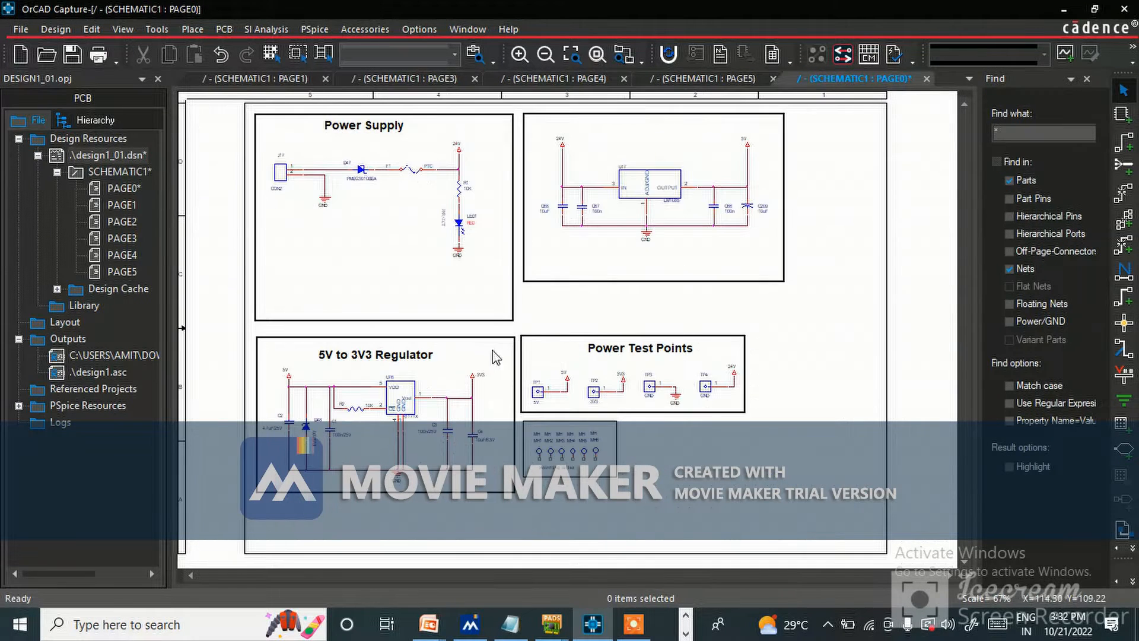
Compare the Power Supply schematic with the placement of J17, D47, F1, R1 and LED1 in PADS Layout.
scroll(353, 192, "up", 1, "ctrl")
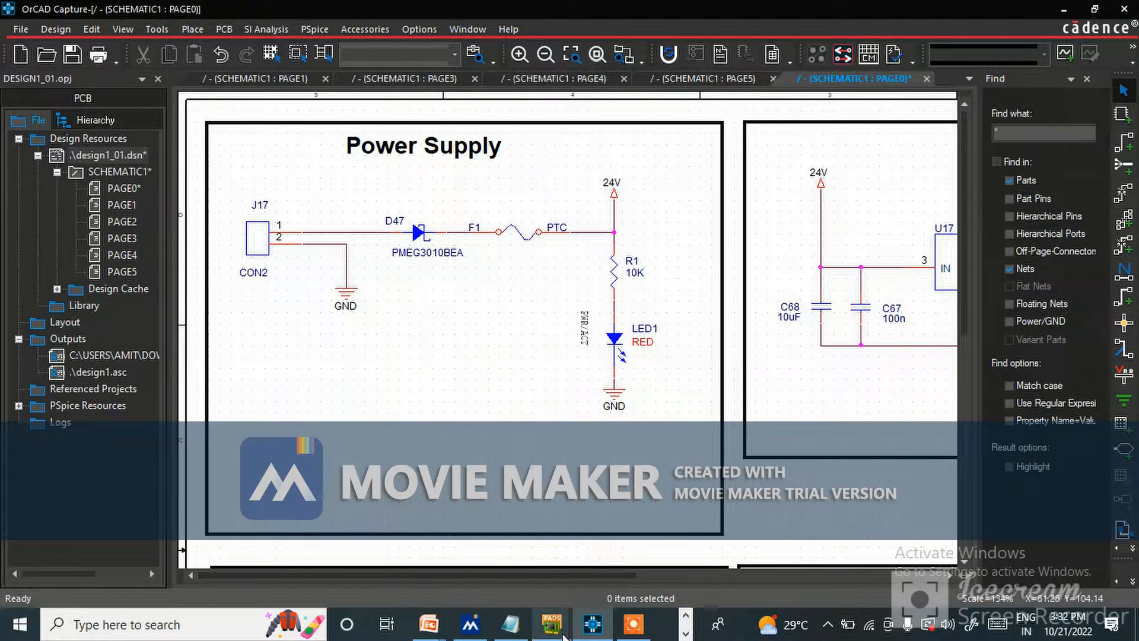
mouse_move(556, 628)
left_click(528, 577)
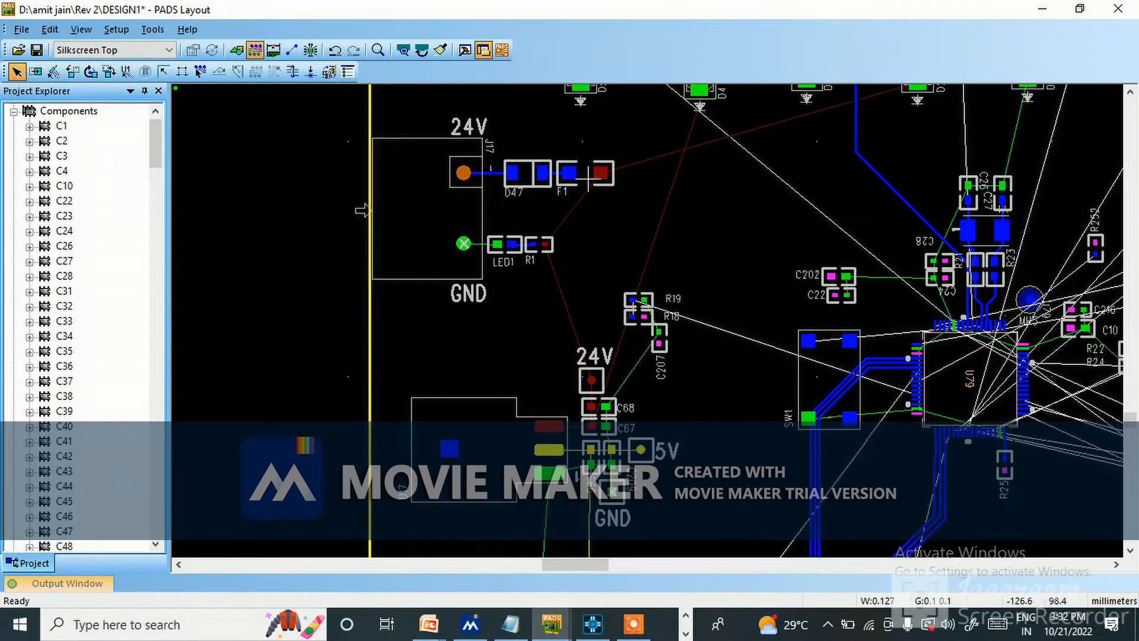
scroll(589, 193, "up", 2)
scroll(589, 193, "up", 2)
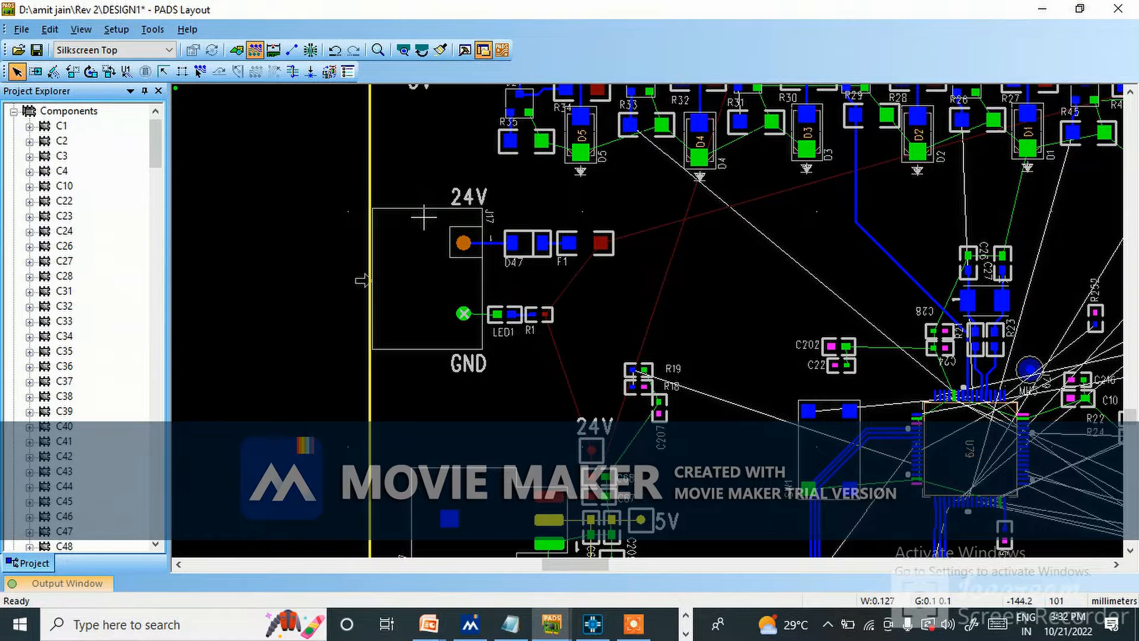
key("alt+Tab")
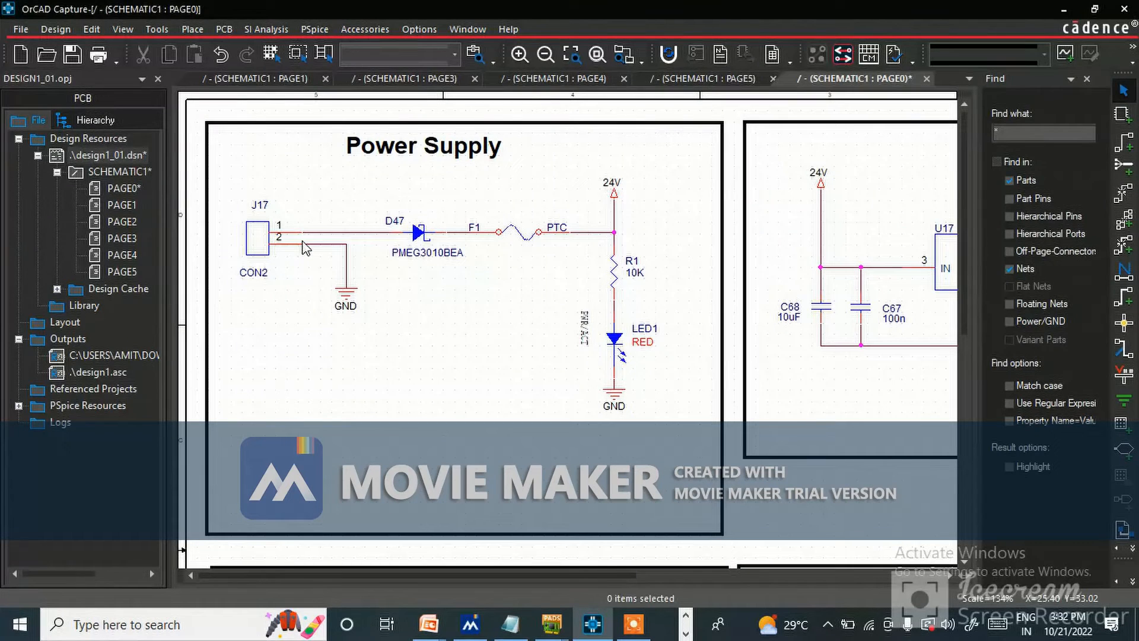
key("alt+Tab")
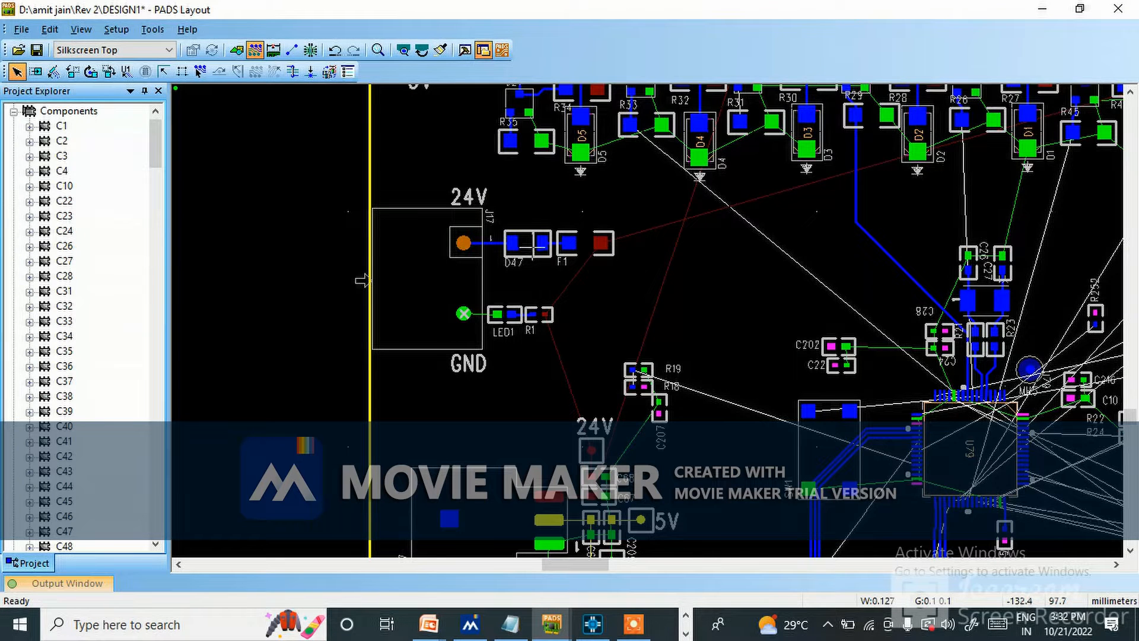
key("alt+Tab")
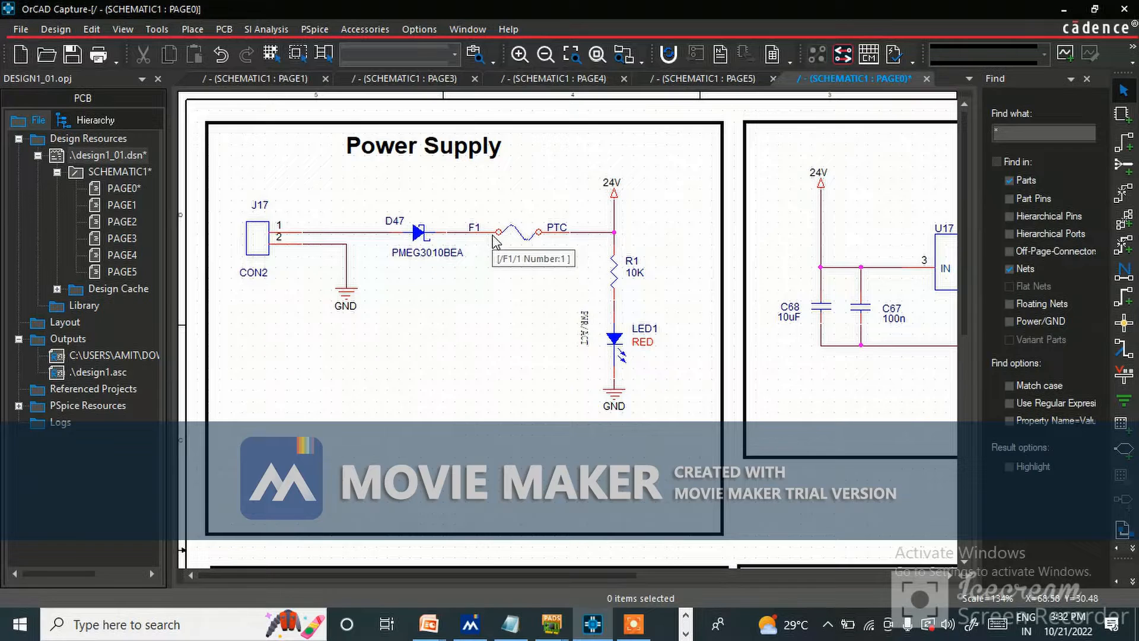
key("alt+Tab")
key("alt+Tab")
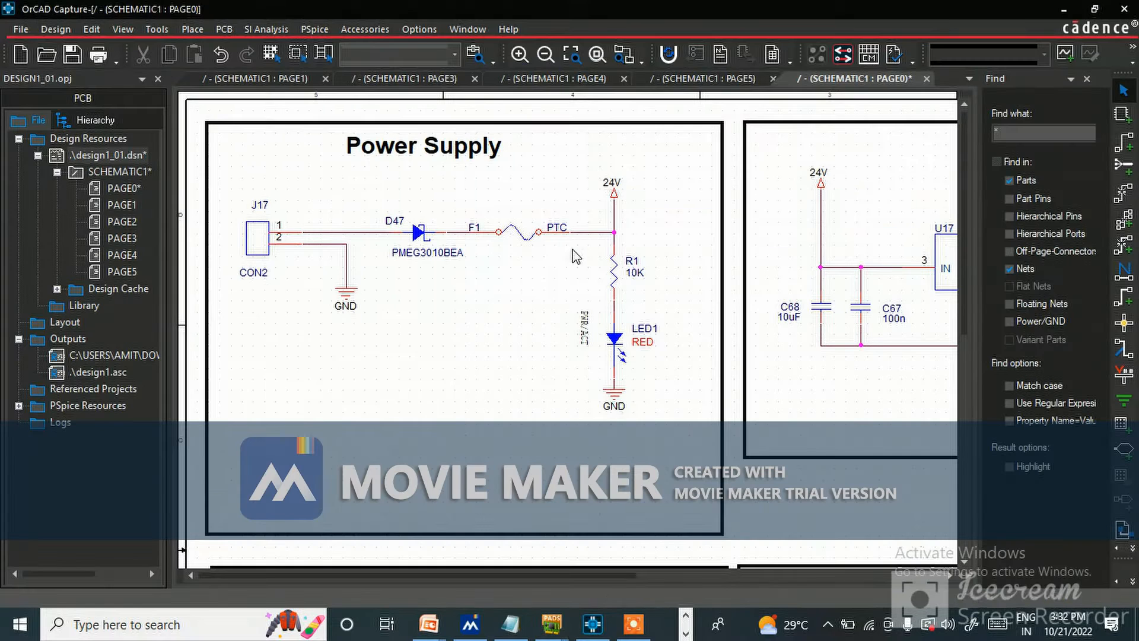
left_click(621, 231)
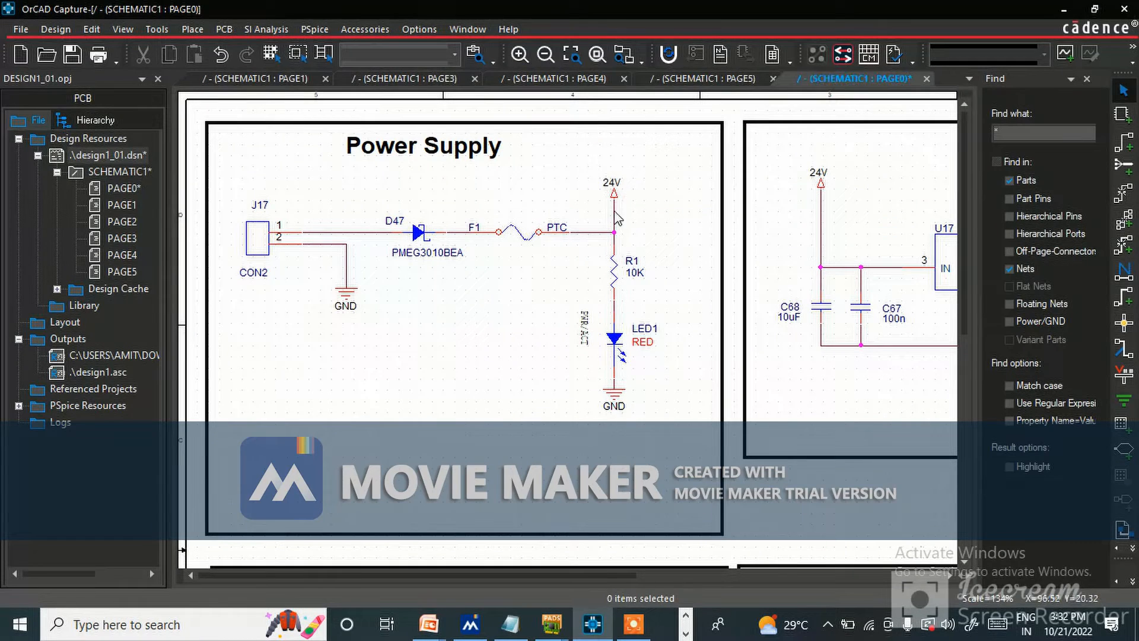
key("alt+Tab")
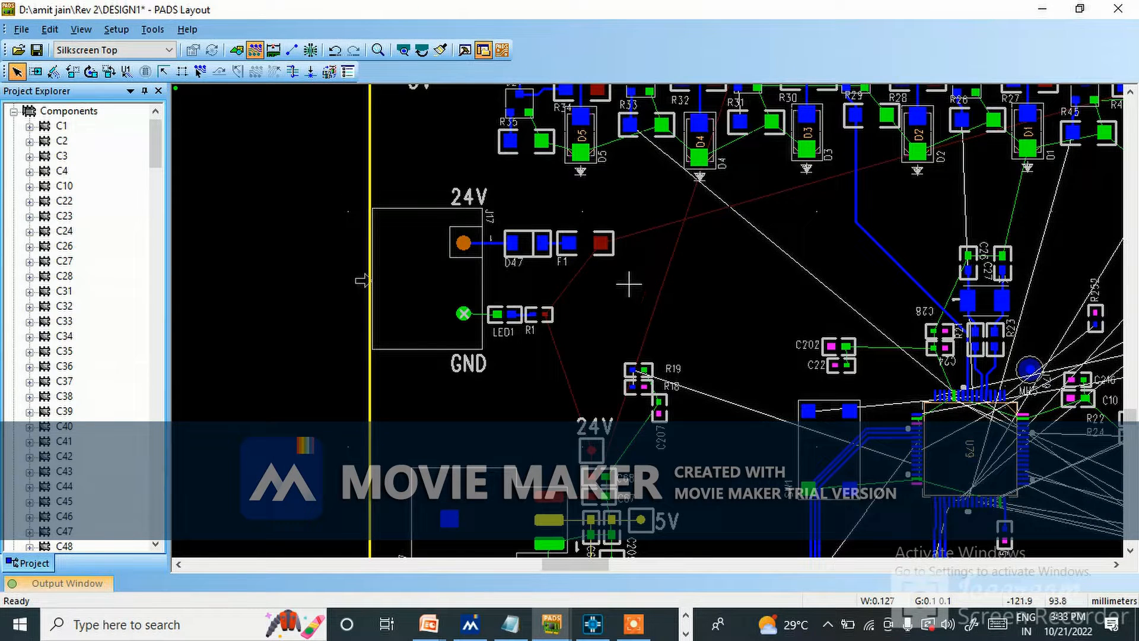
Compare the 24V input side of regulator U17, including capacitors C68 and C67, between the PADS layout and the OrCAD schematic.
scroll(580, 467, "down", 1)
scroll(579, 455, "down", 1)
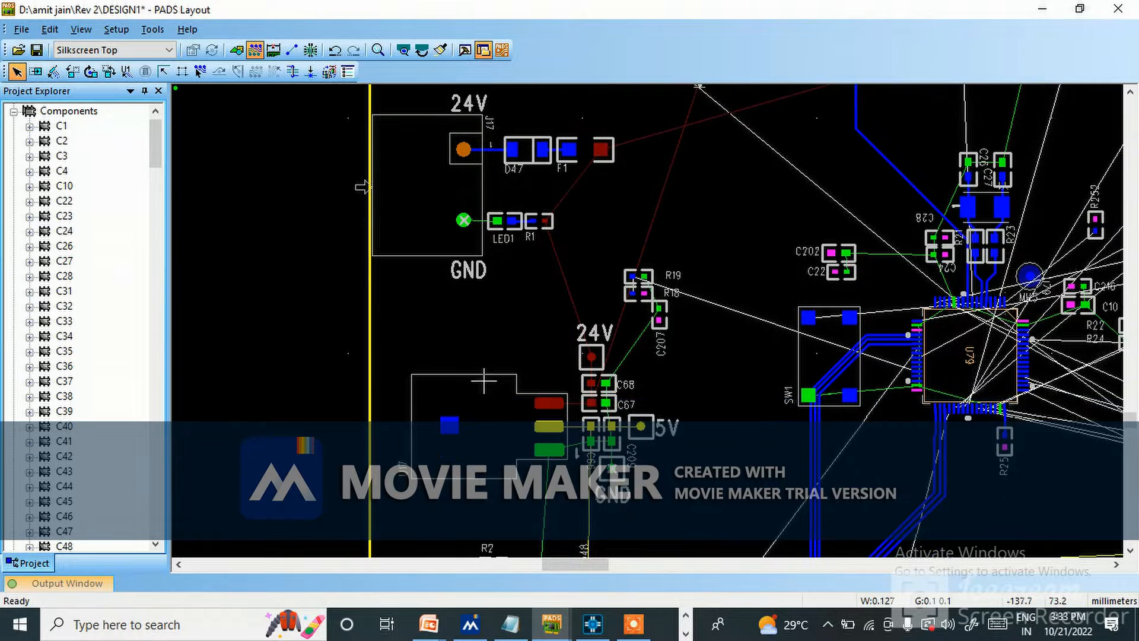
key("alt+Tab")
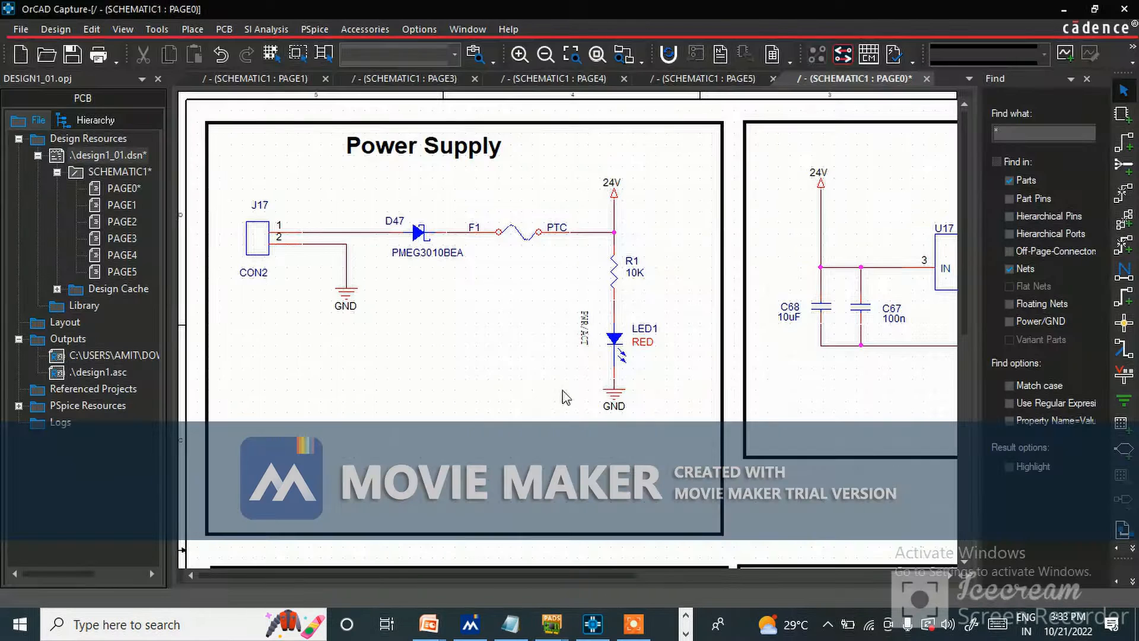
scroll(590, 372, "down", 1, "ctrl")
scroll(656, 116, "up", 1, "ctrl")
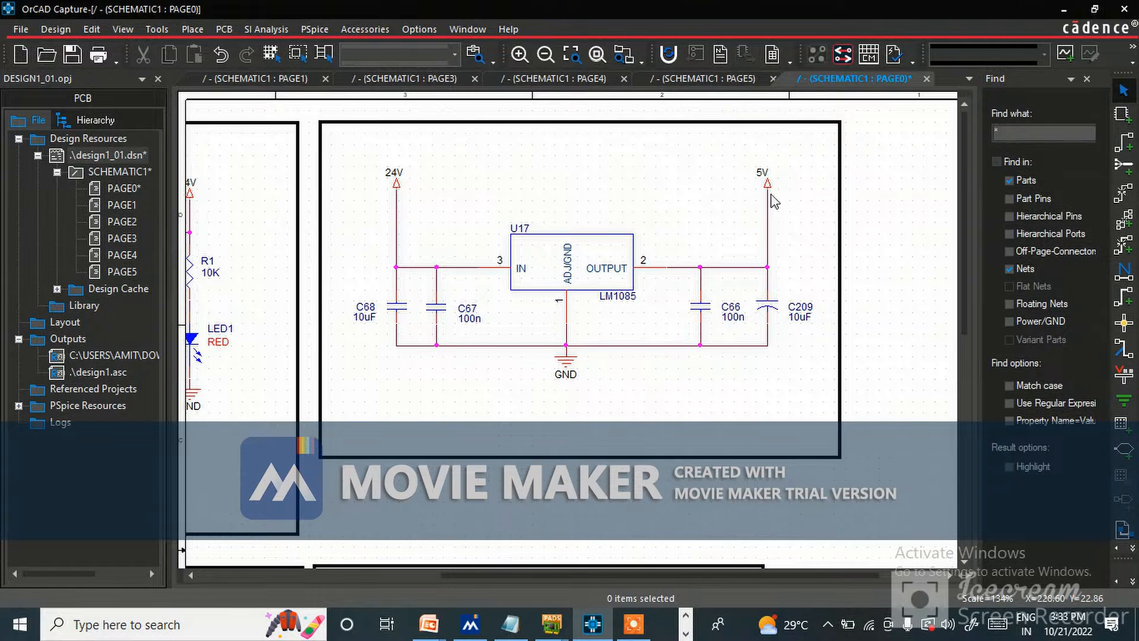
key("alt+Tab")
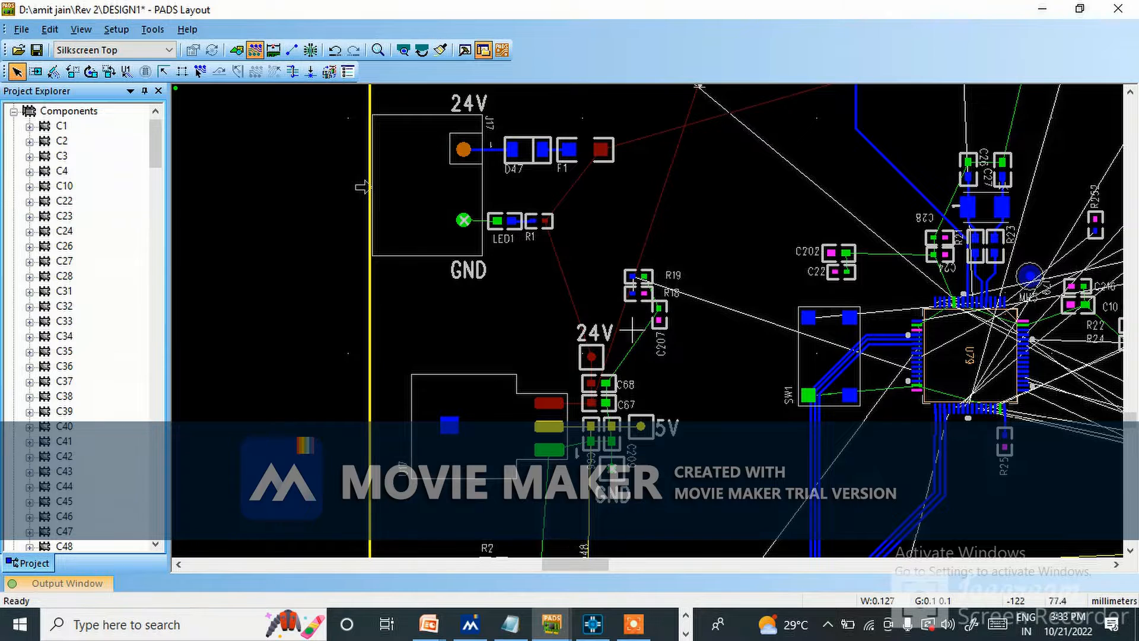
key("alt+Tab")
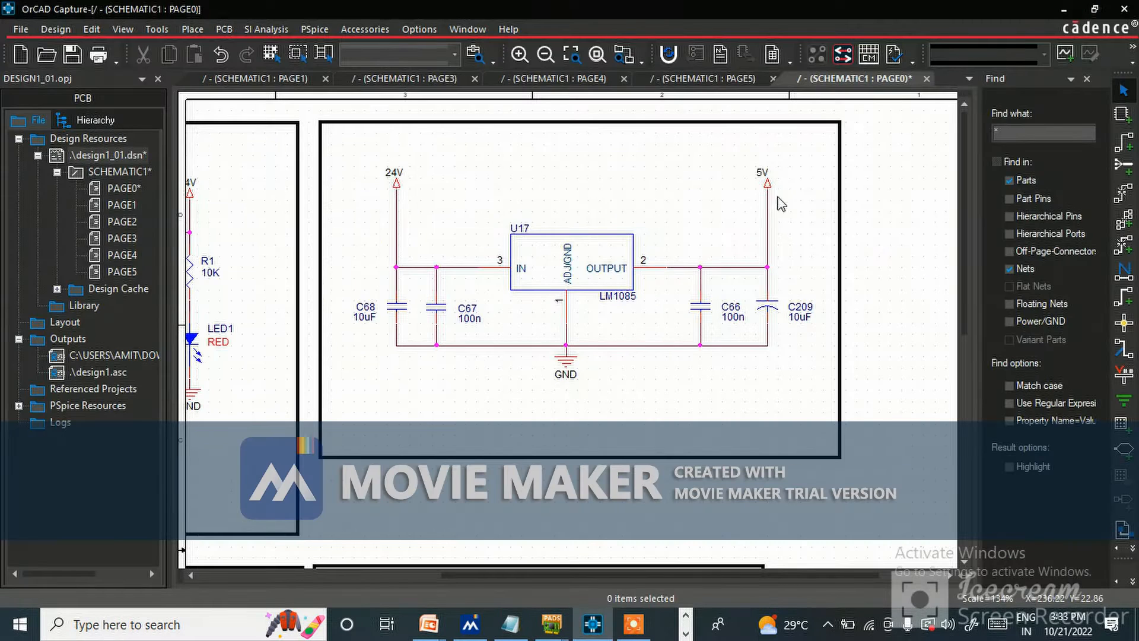
key("alt+Tab")
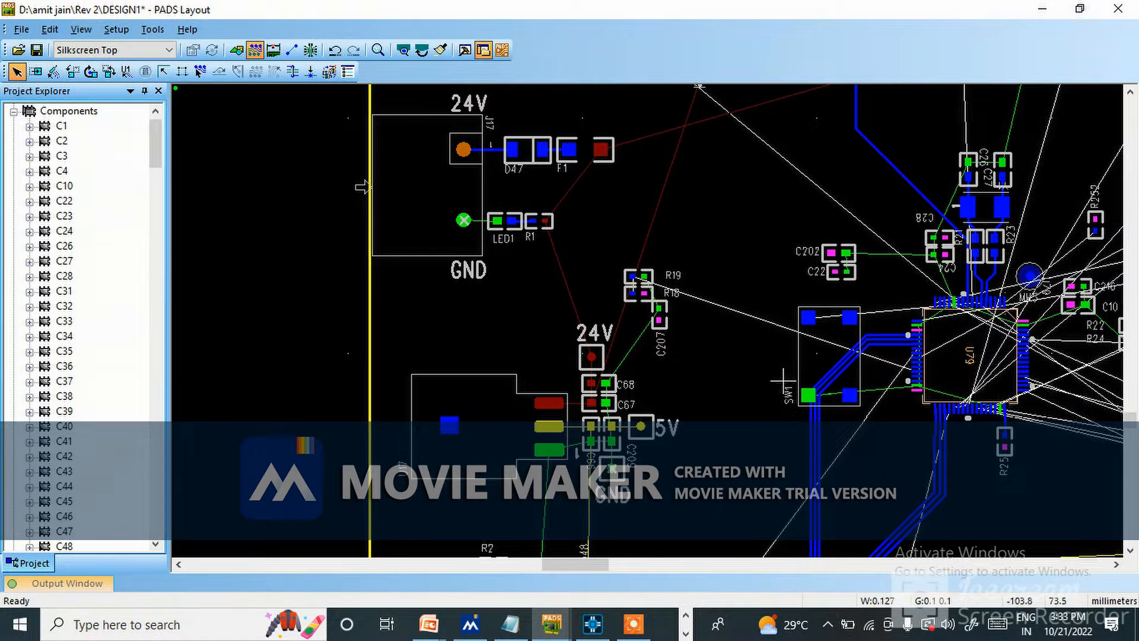
scroll(511, 159, "up", 1)
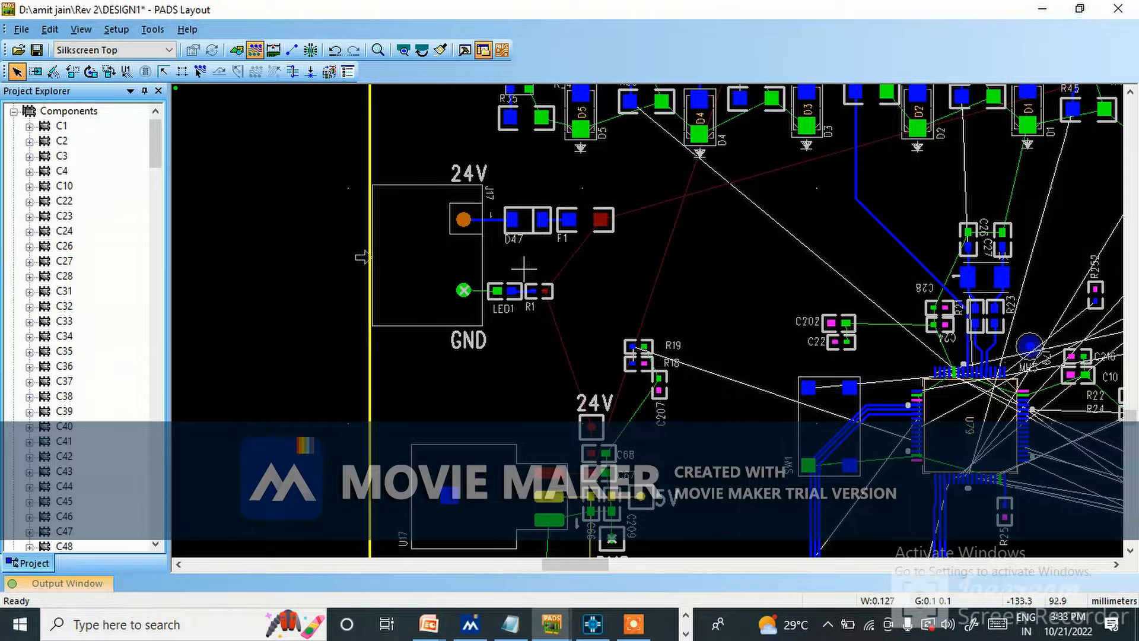
key("alt+Tab")
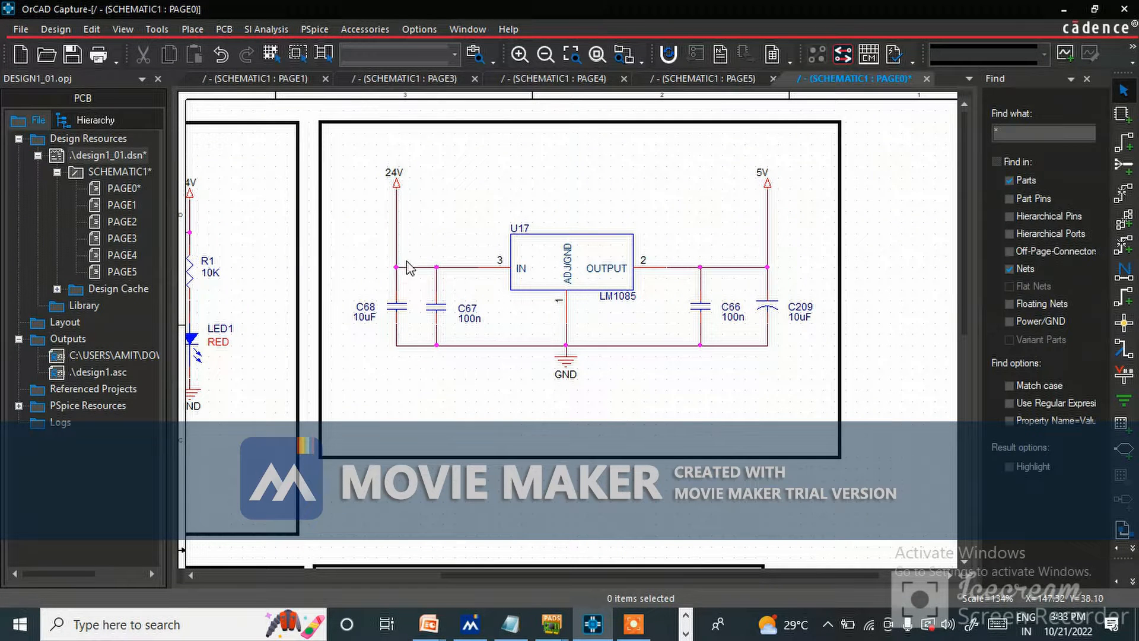
key("alt+Tab")
key("alt+Tab")
key("alt+Tab")
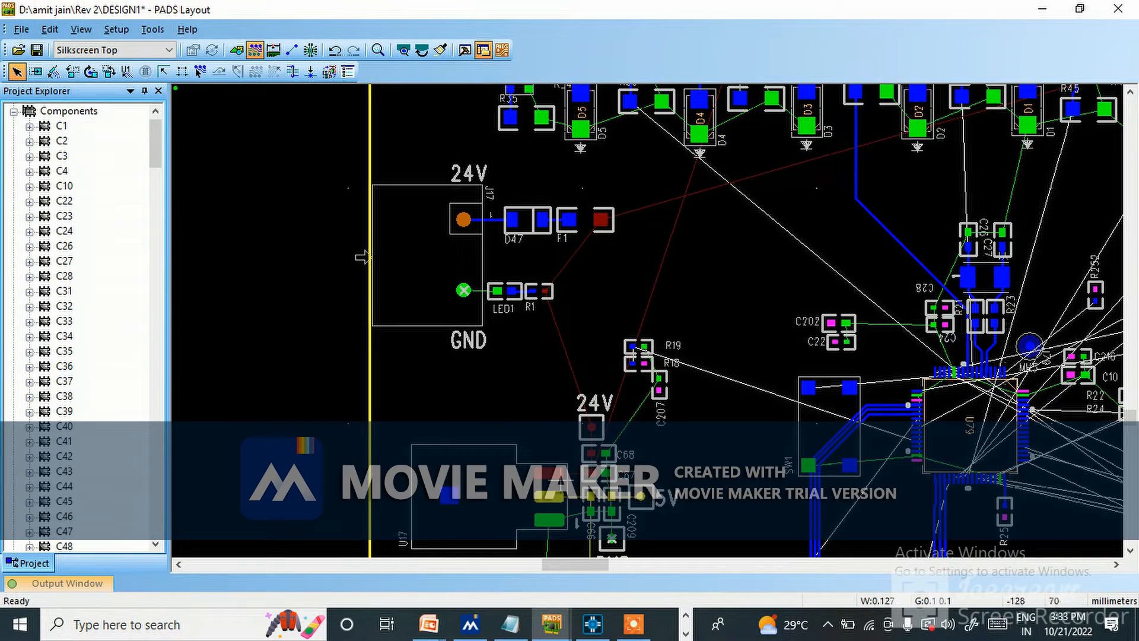
key("alt+Tab")
Compare U17's 5V output side with capacitors C66 and C209 between the OrCAD schematic and the PADS layout.
key("alt+Tab")
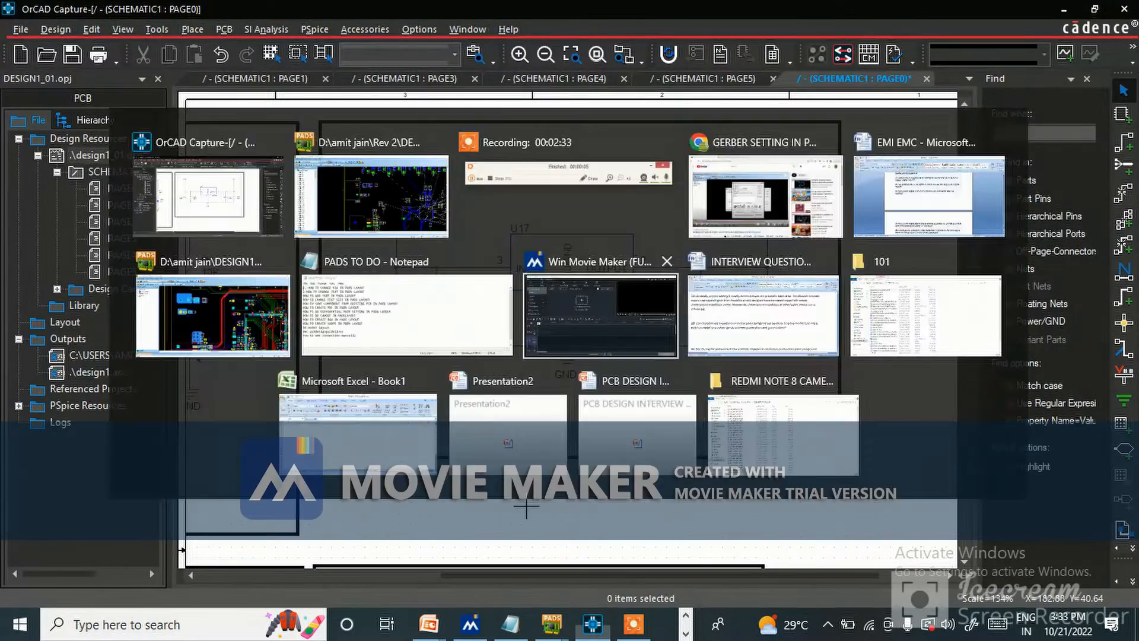
key("alt+Tab")
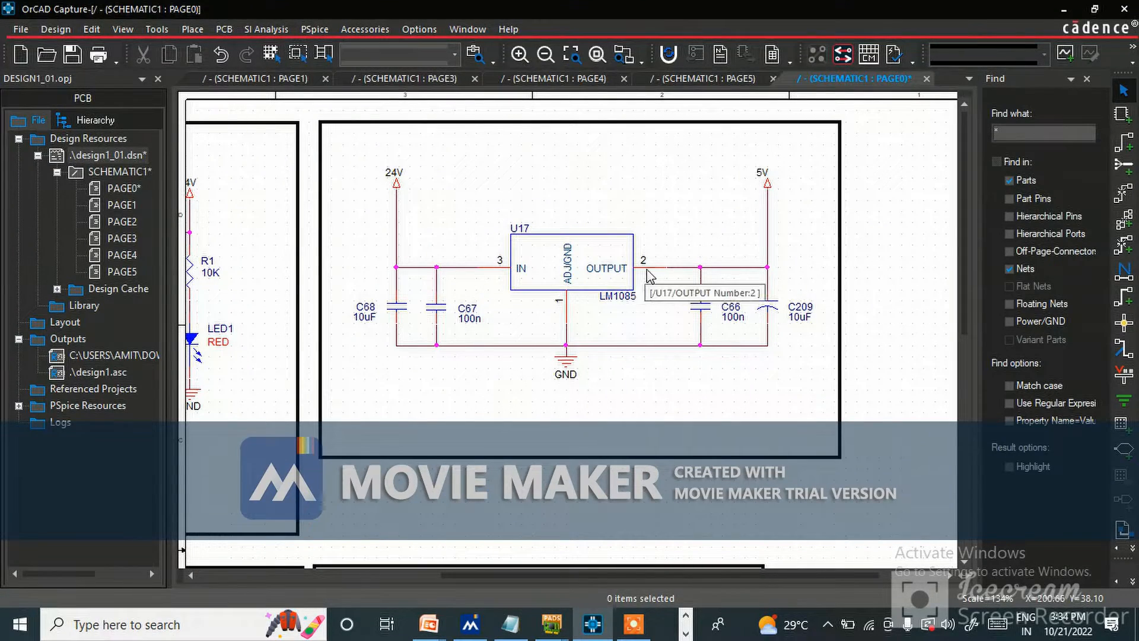
key("alt+Tab")
scroll(361, 257, "down", 1)
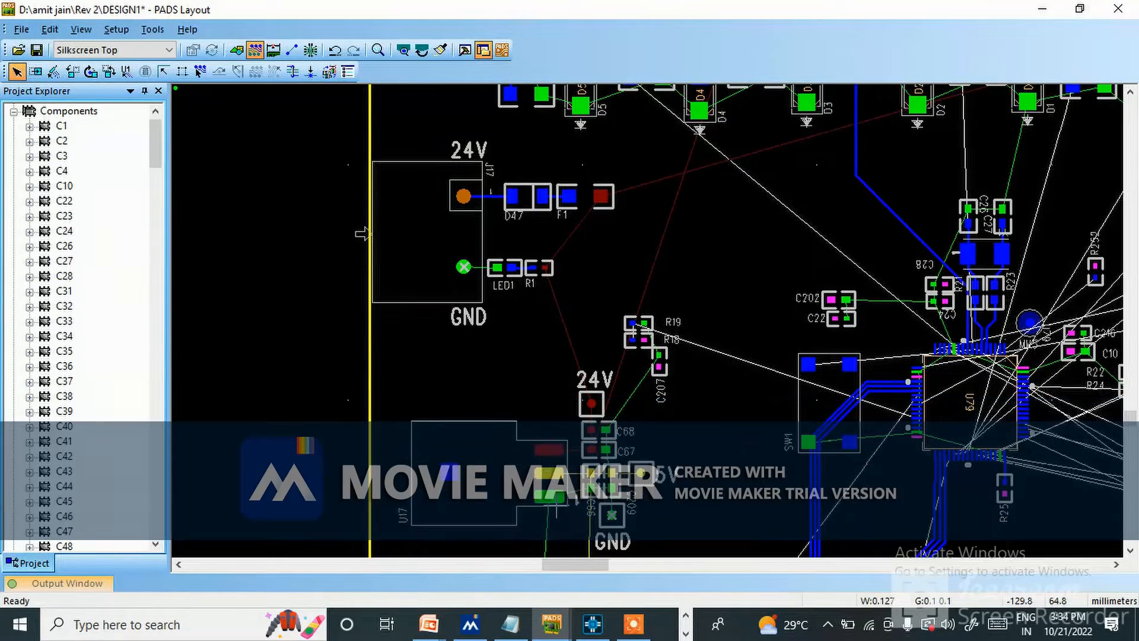
key("alt+Tab")
key("alt+Tab")
scroll(361, 233, "down", 1)
key("alt+Tab")
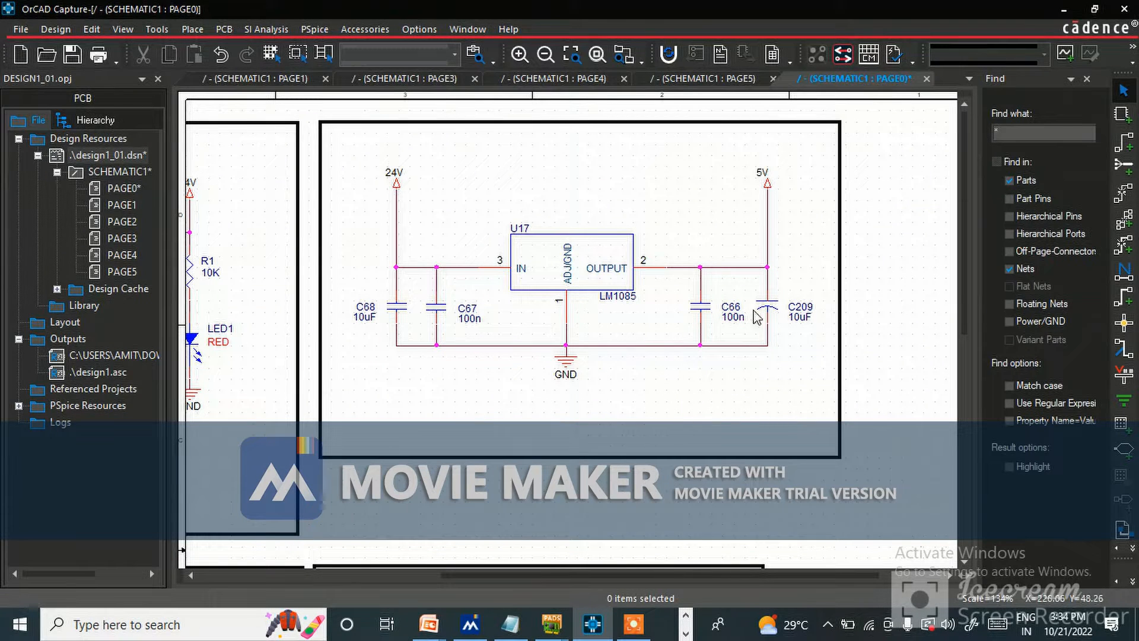
key("alt+Tab")
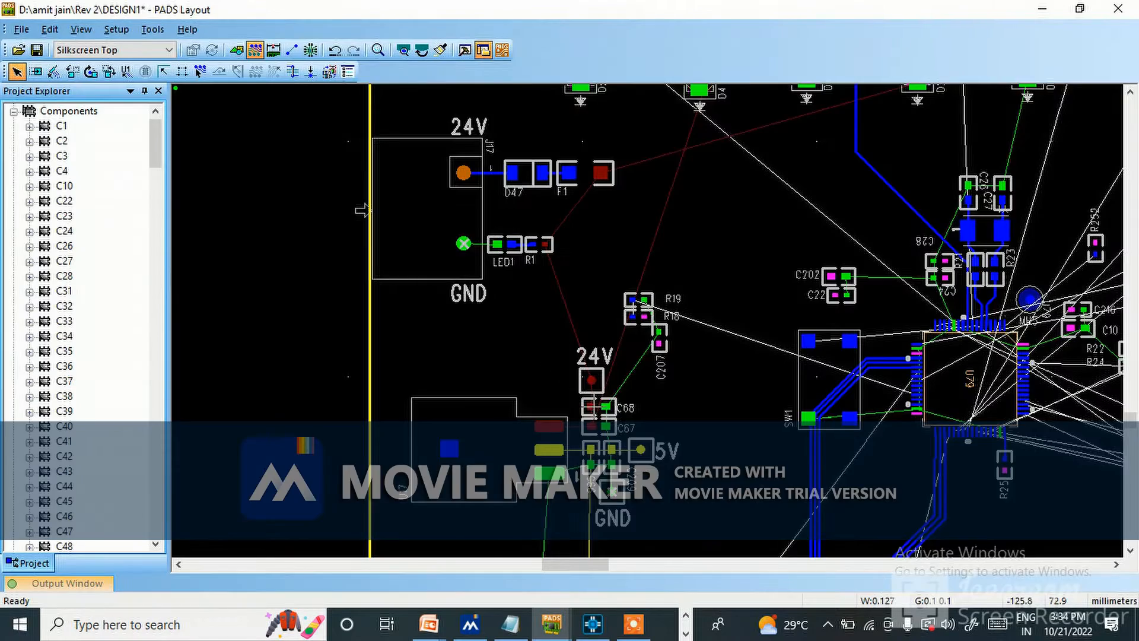
scroll(594, 419, "down", 6)
key("alt+Tab")
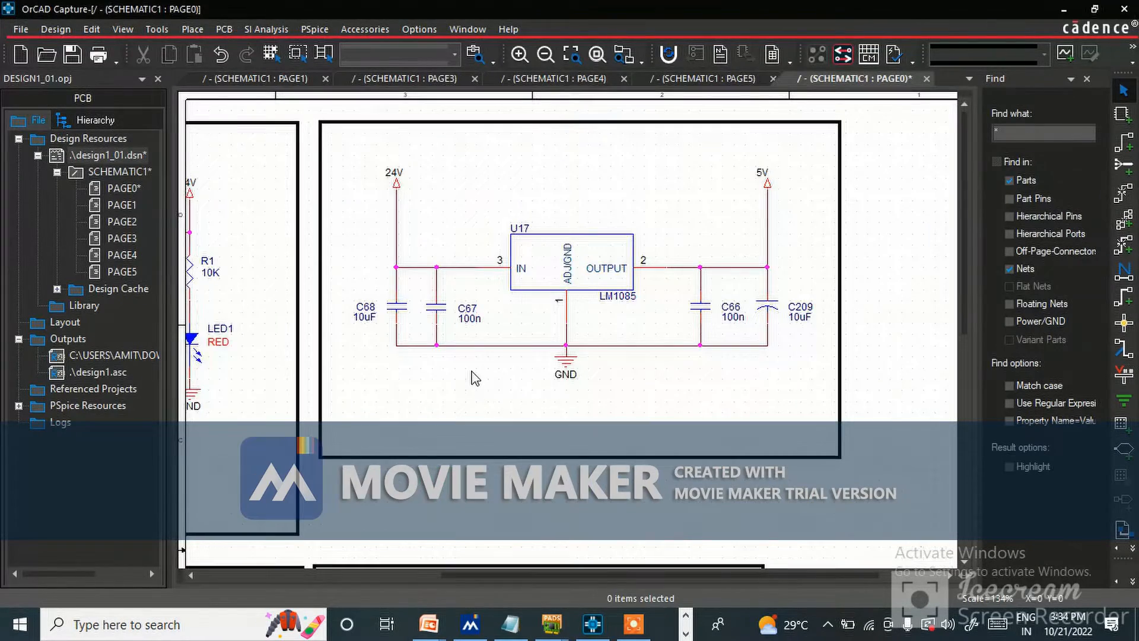
Compare the 5V to 3V3 Regulator circuit around U76 (C2, D48, C1, R2, C3, C4) between the OrCAD schematic and the PADS layout.
scroll(529, 361, "down", 4)
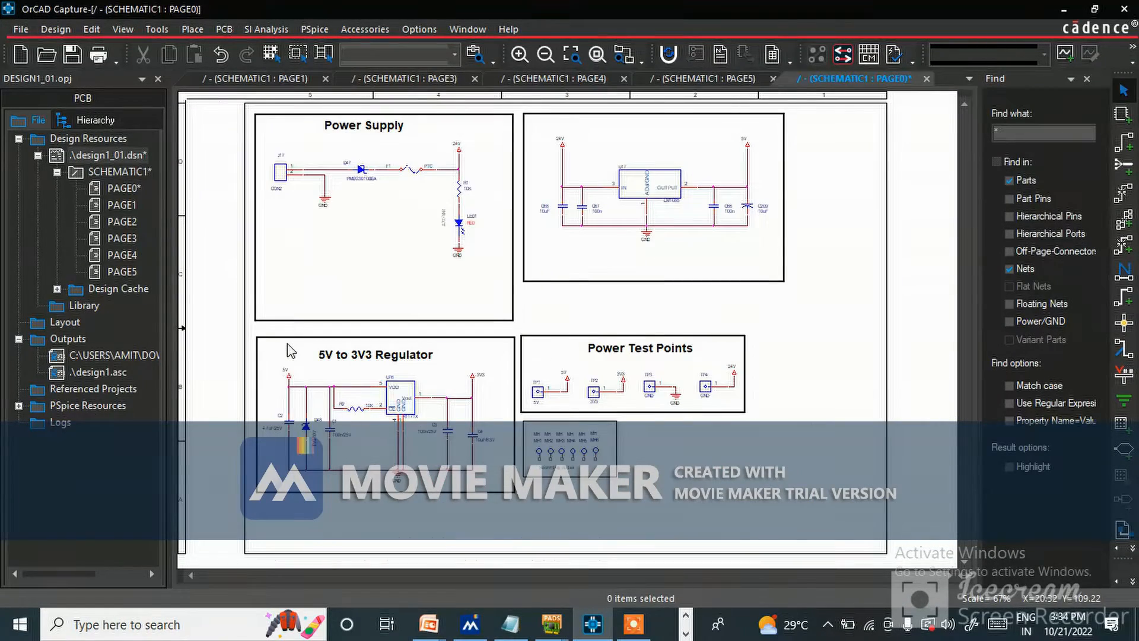
scroll(287, 351, "up", 2, "ctrl")
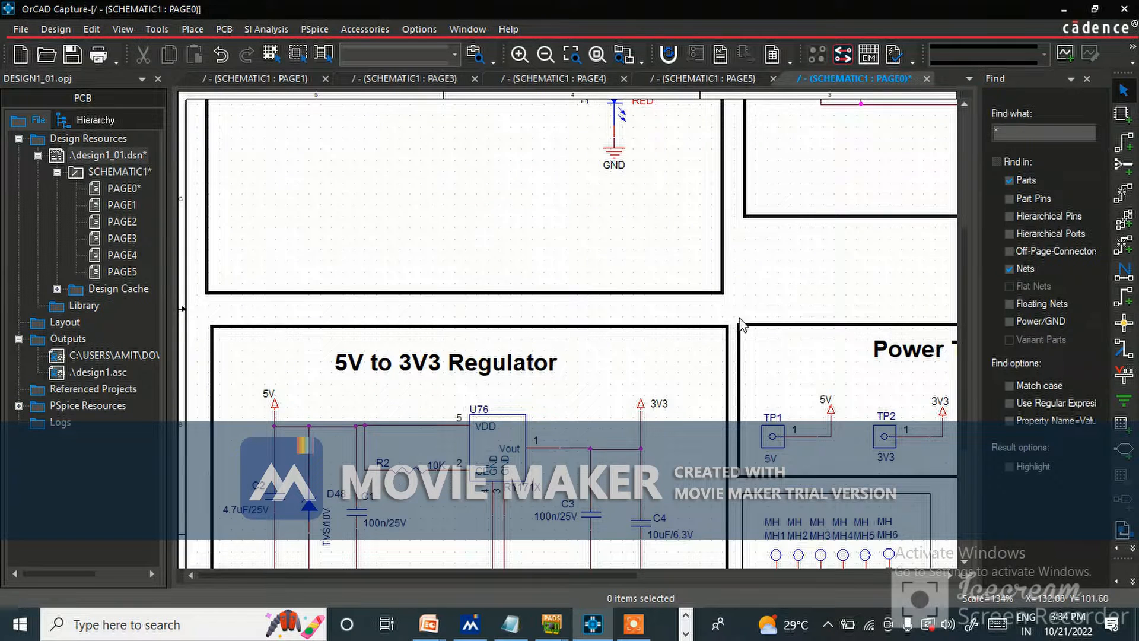
scroll(319, 255, "down", 4)
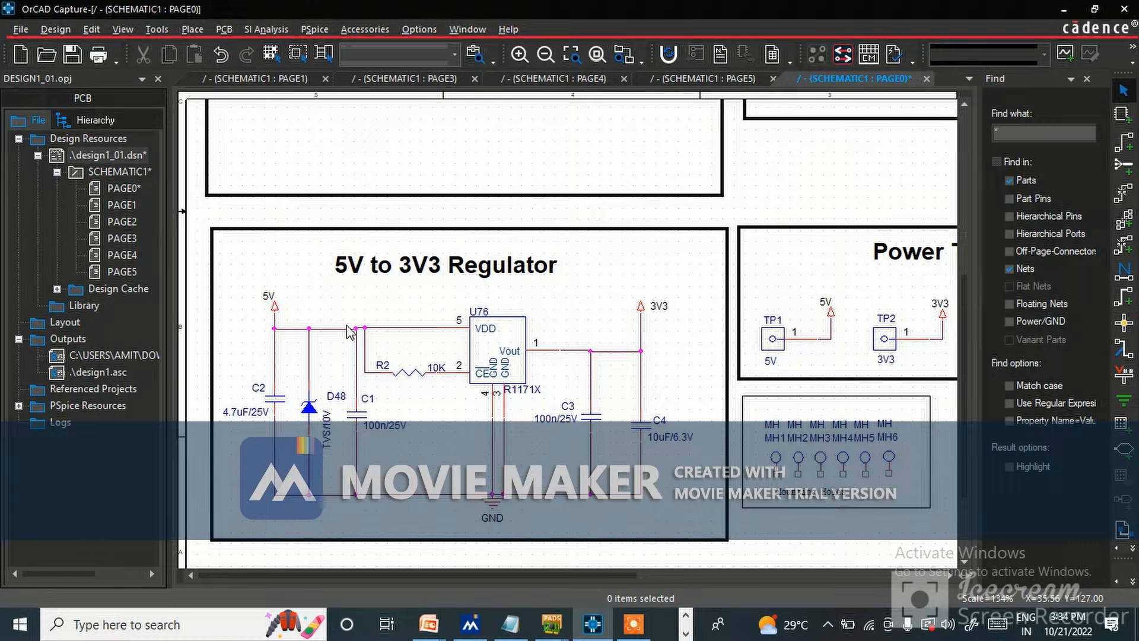
key("alt+Tab")
scroll(526, 481, "down", 4)
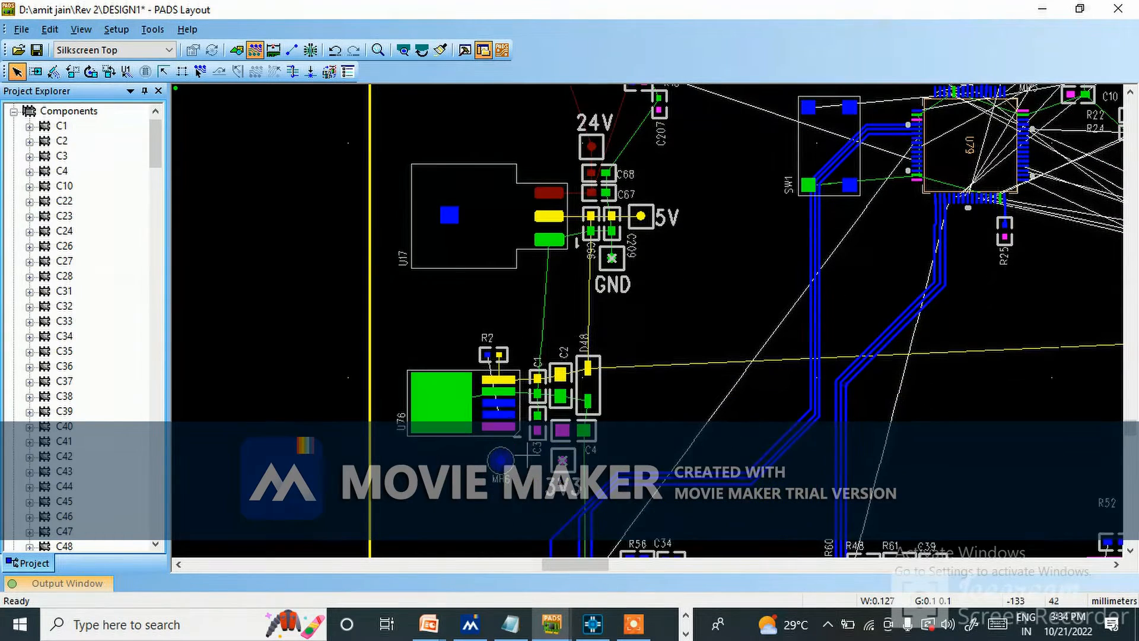
key("alt+Tab")
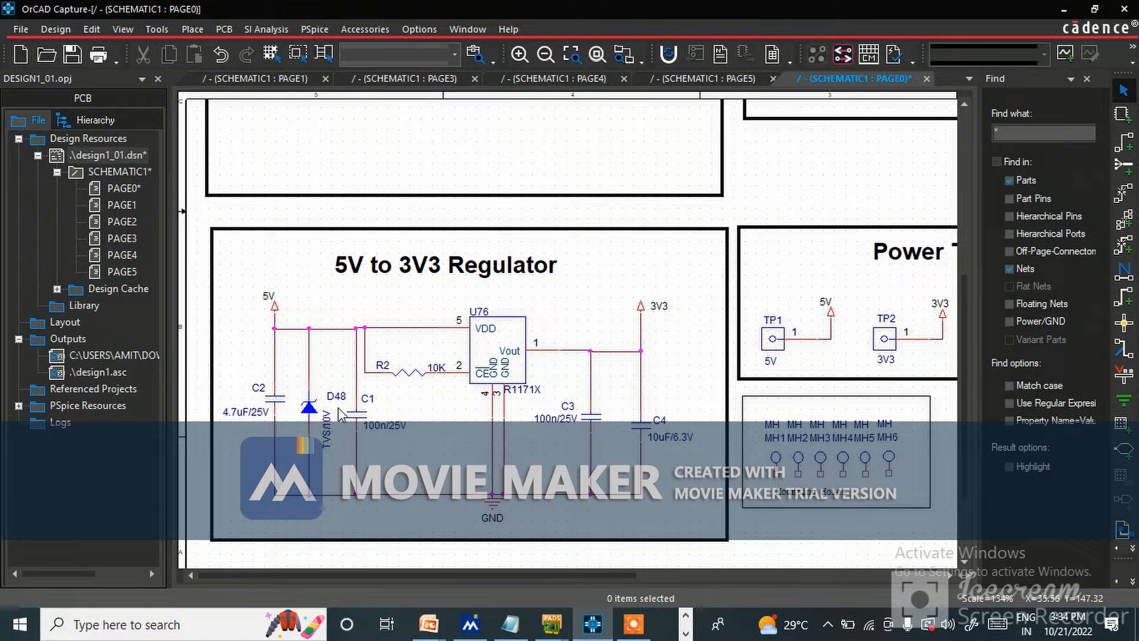
key("alt+Tab")
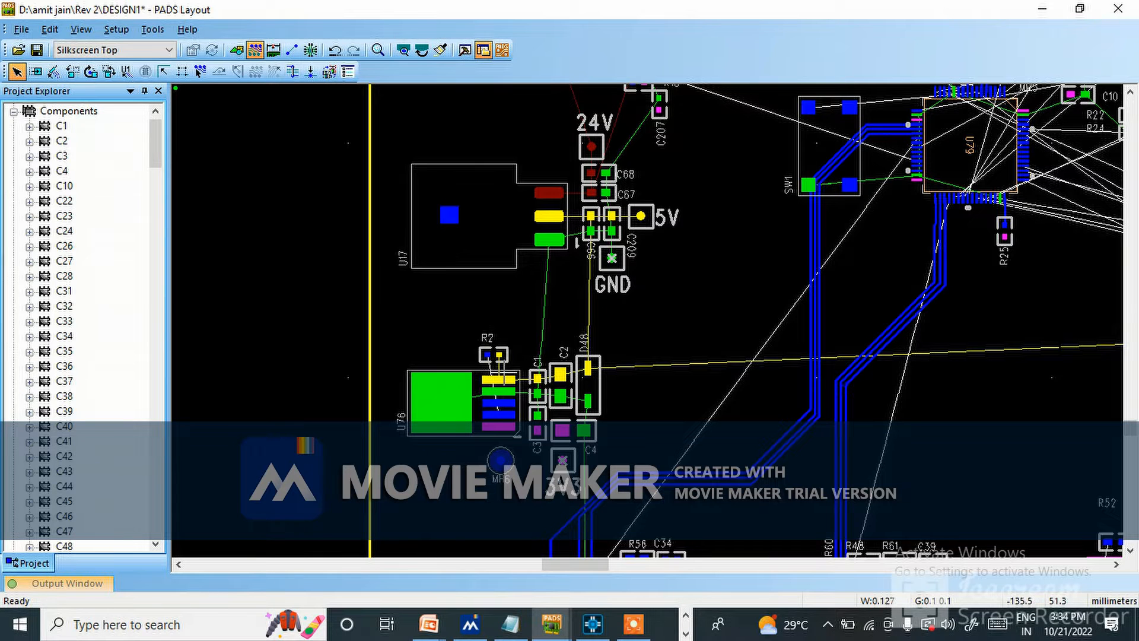
key("alt+Tab")
key("alt+Tab")
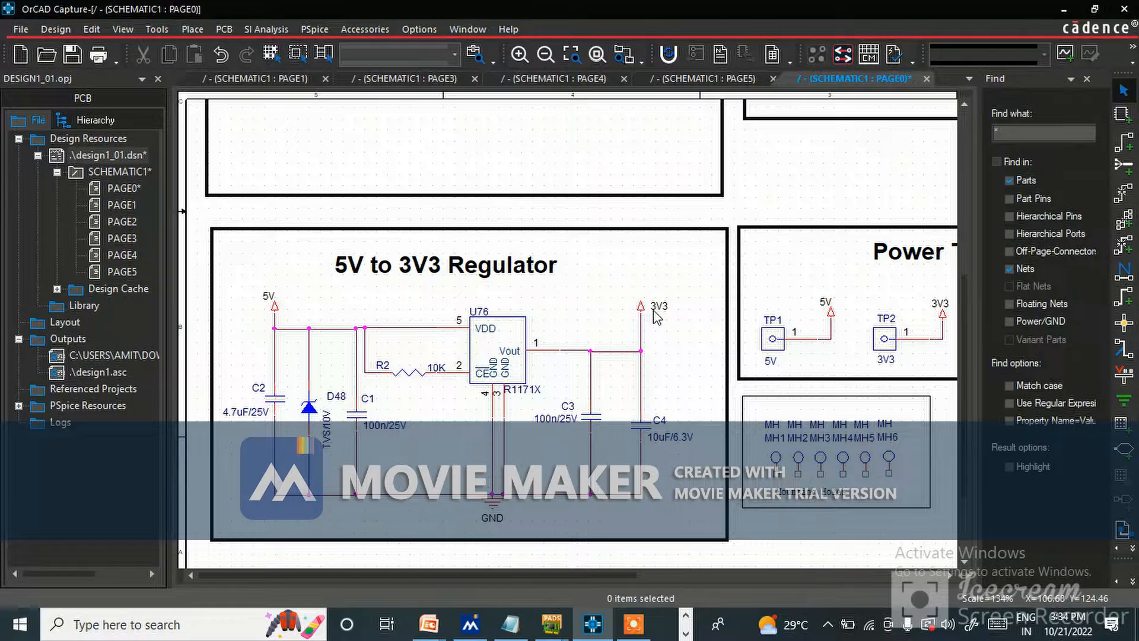
key("alt+Tab")
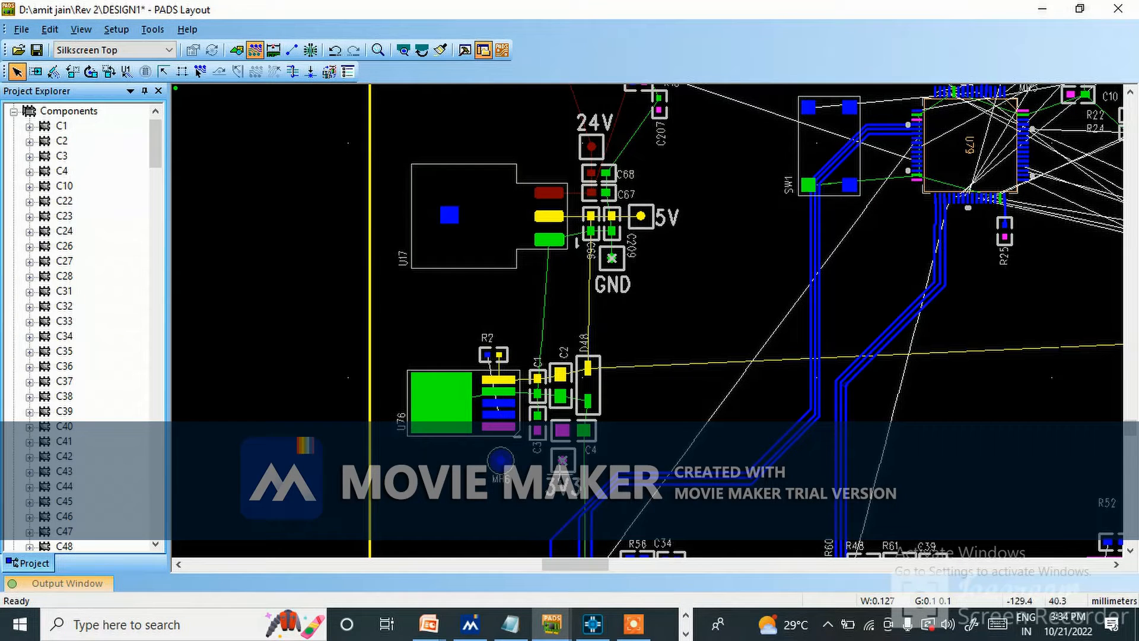
Examine the power flow placement in the layout from connector J17 through regulator U17 to regulator U76 and its 3V3 output.
scroll(601, 310, "up", 5)
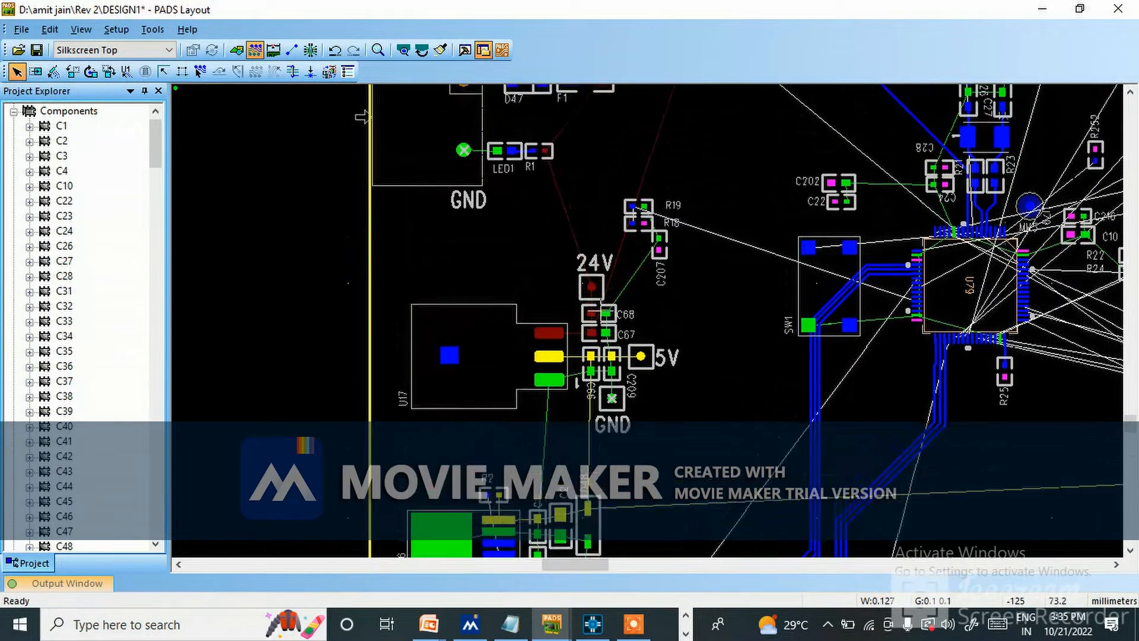
scroll(601, 311, "up", 4)
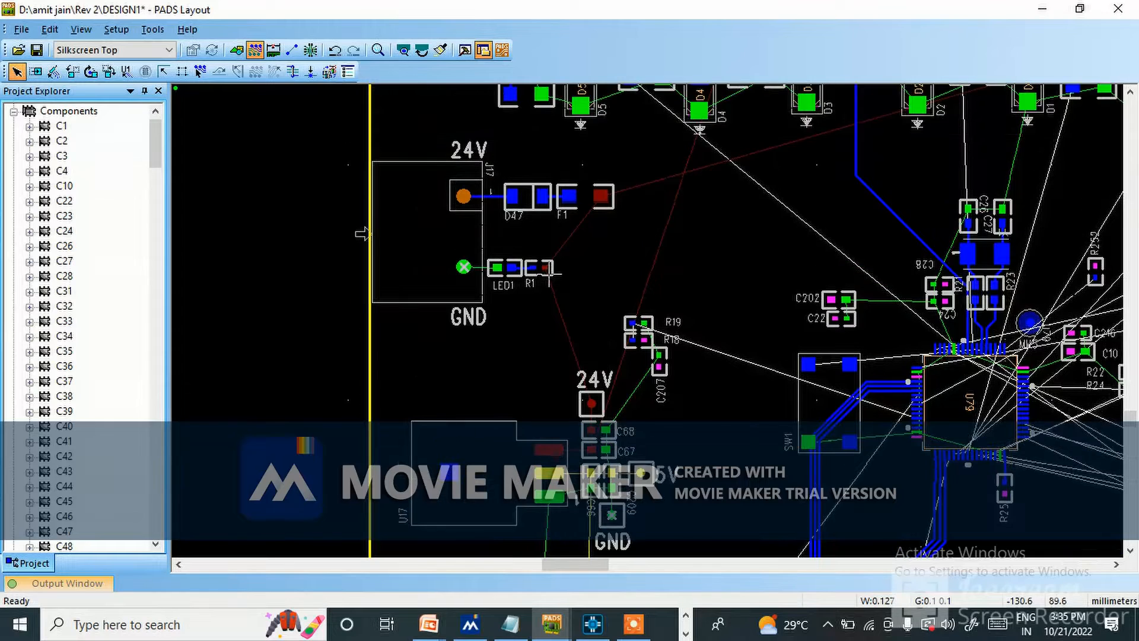
scroll(536, 287, "down", 2)
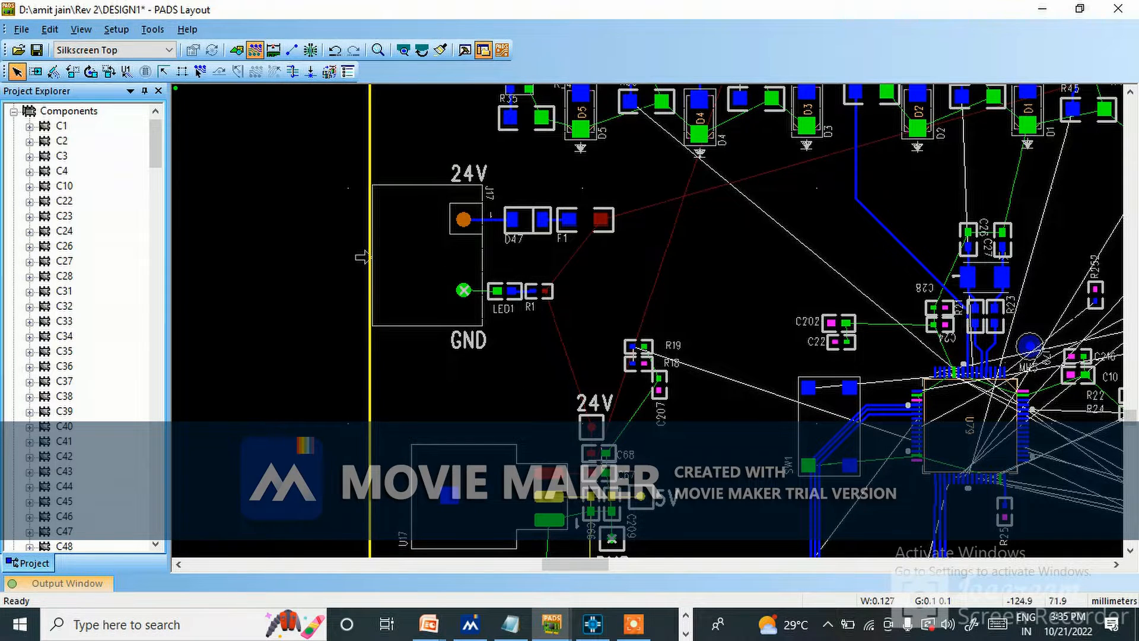
scroll(632, 454, "down", 2)
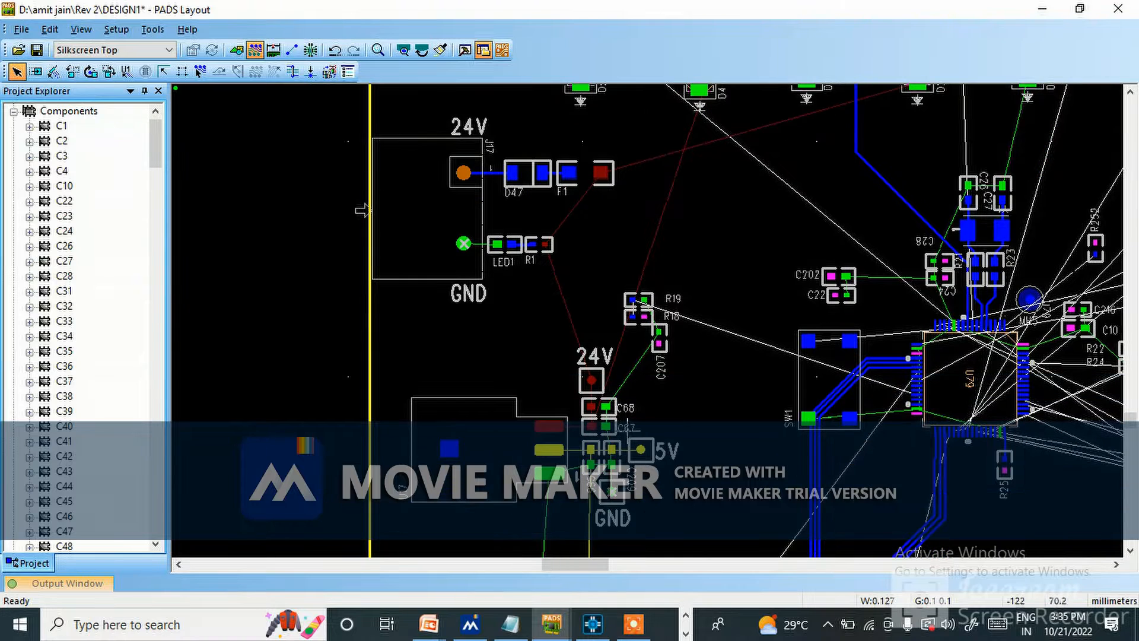
scroll(632, 344, "down", 7)
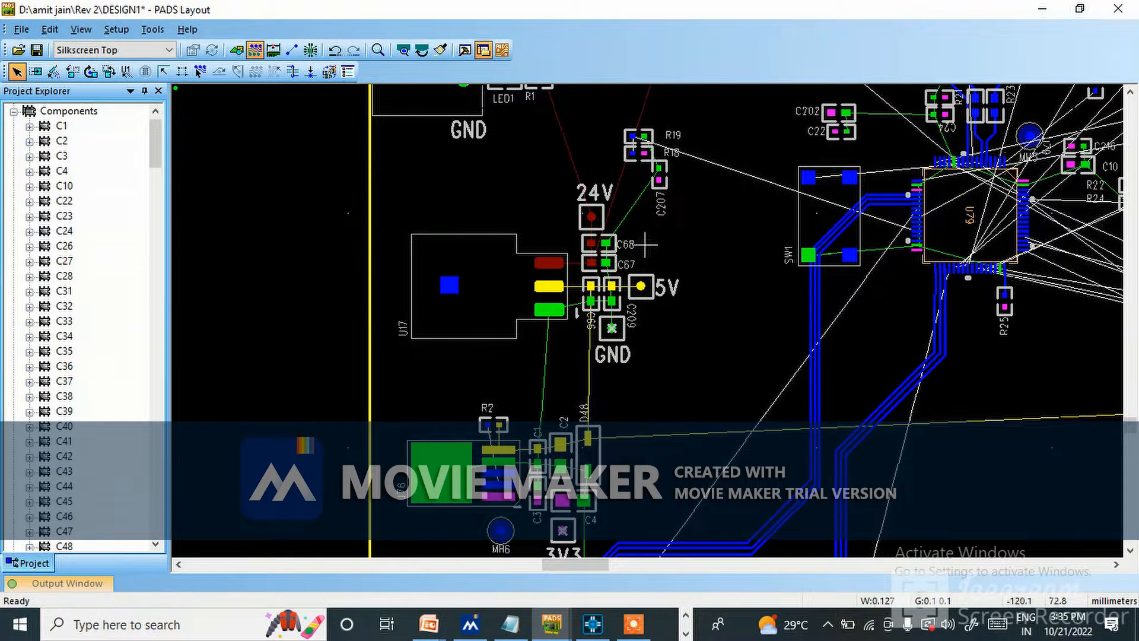
scroll(602, 141, "up", 3)
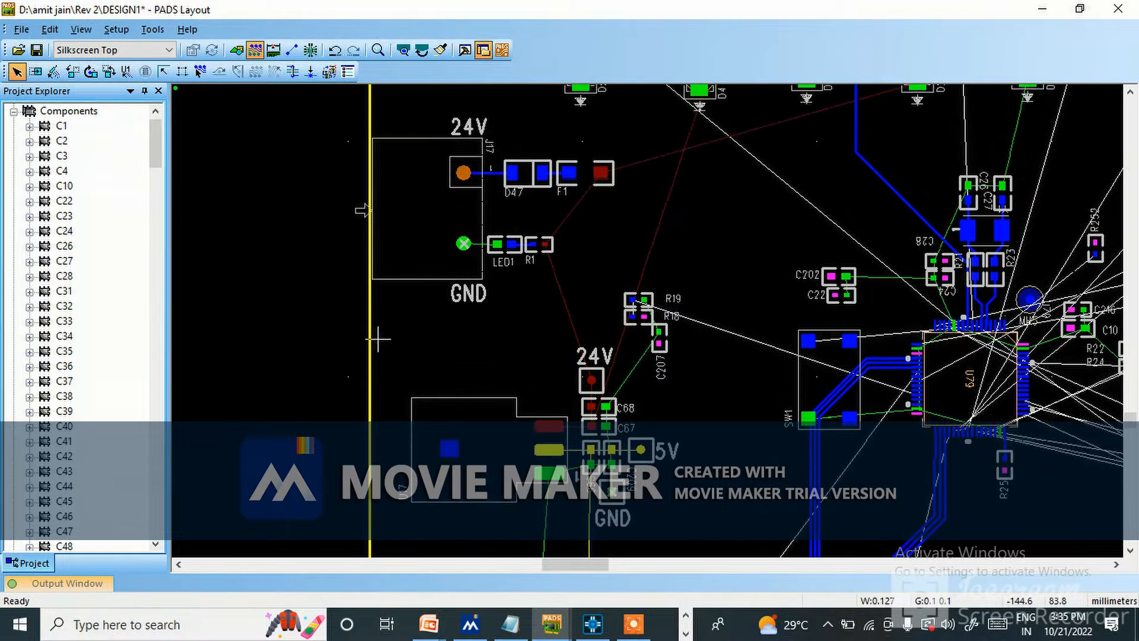
scroll(581, 256, "down", 1)
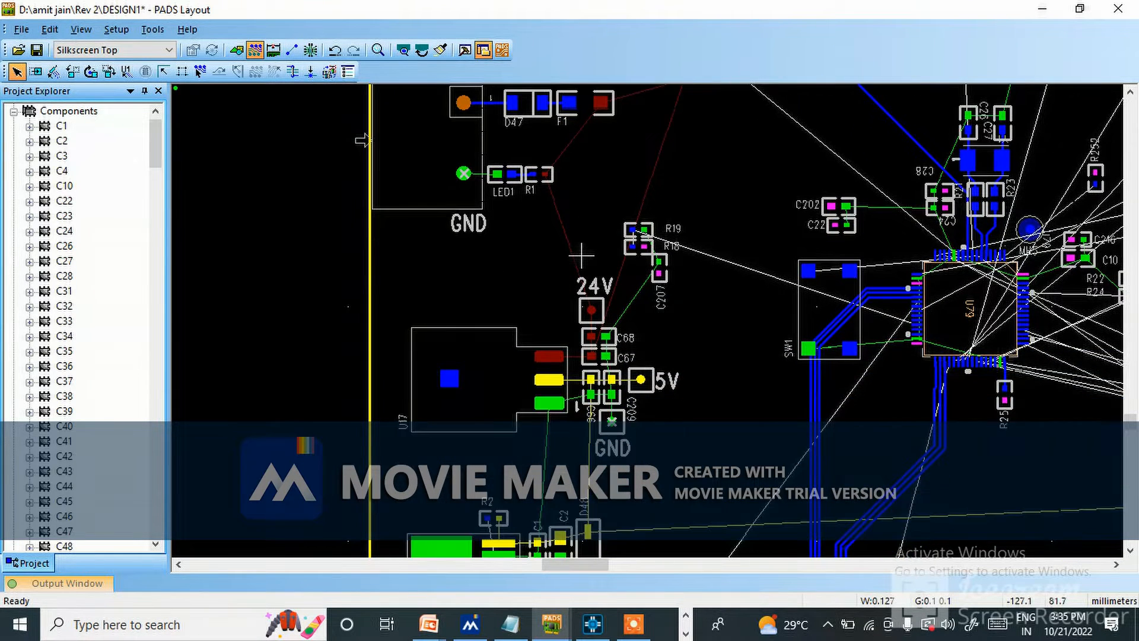
scroll(582, 255, "down", 1)
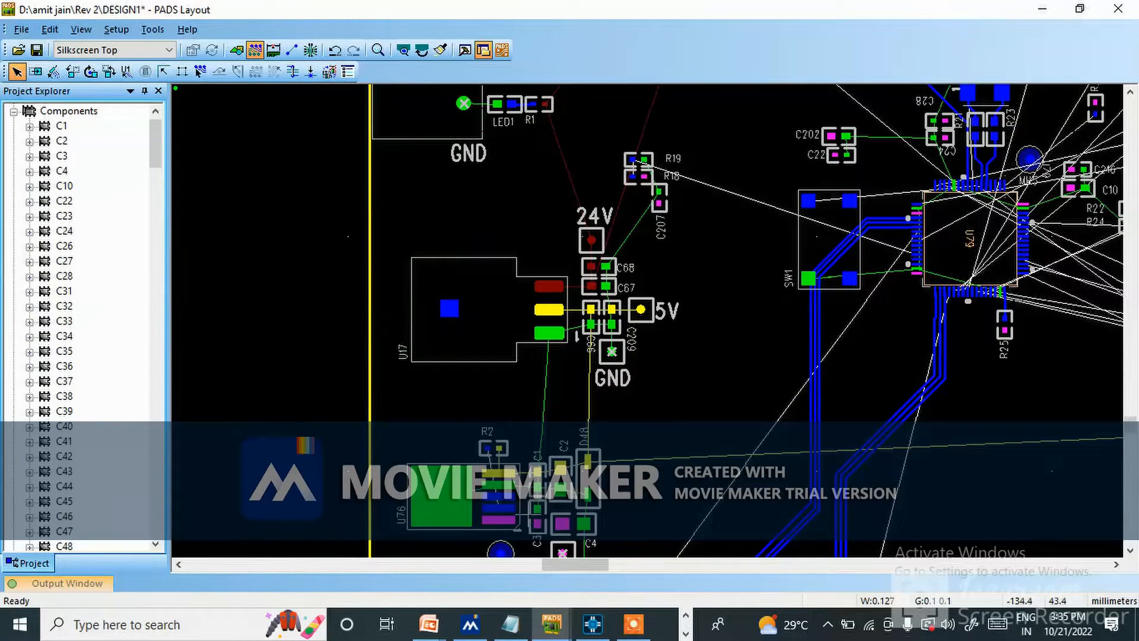
scroll(576, 409, "down", 1)
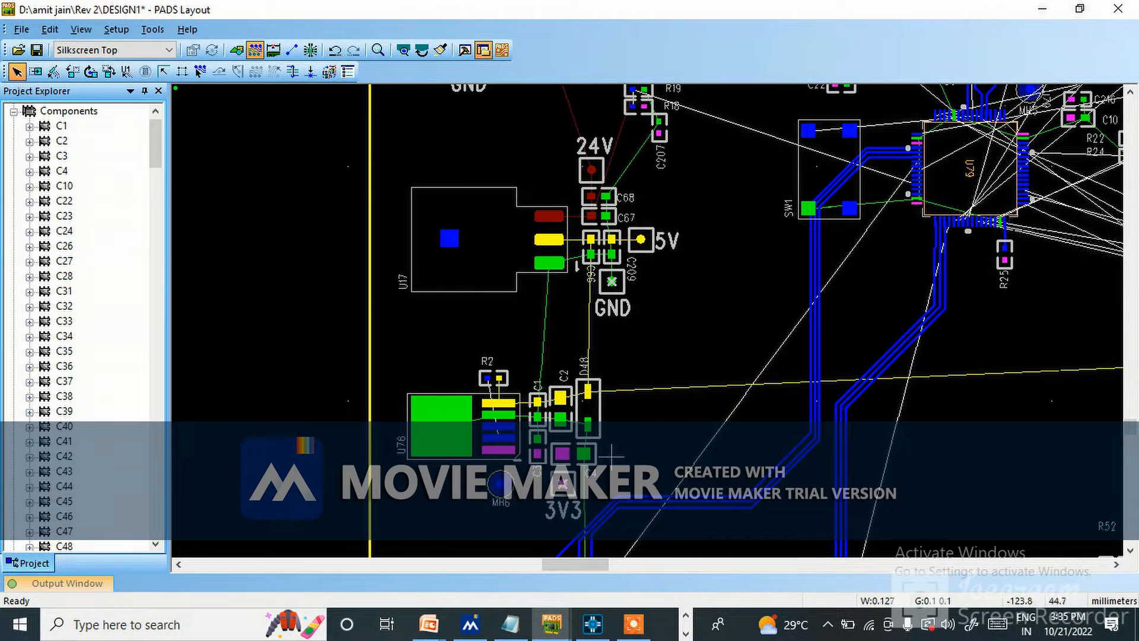
scroll(611, 443, "up", 4)
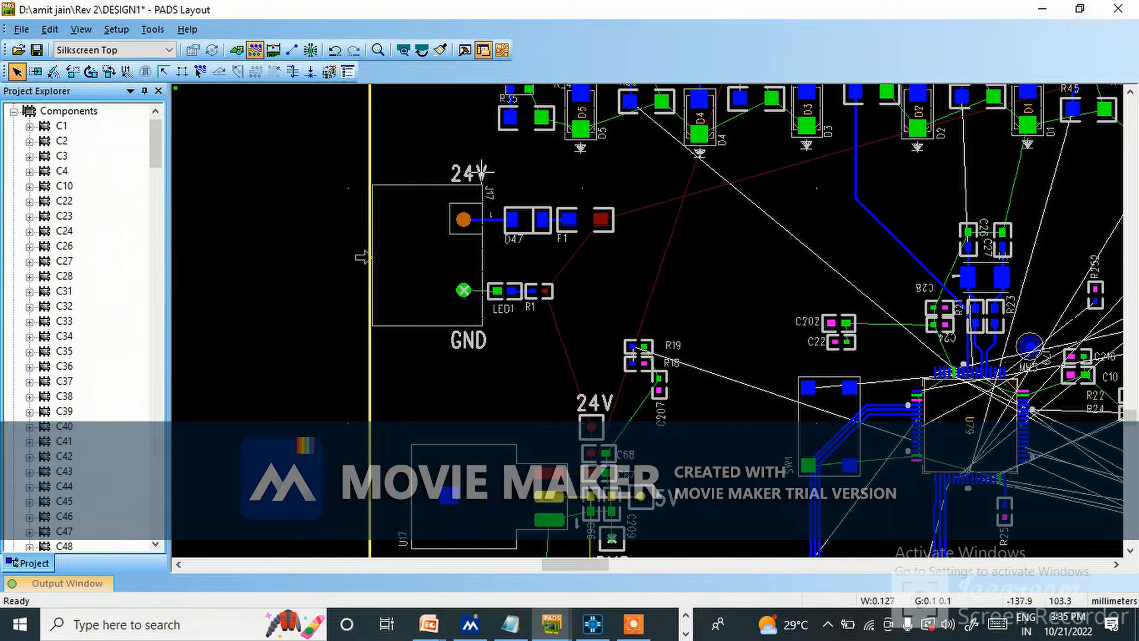
Show the drafting tools for drawing copper around J17's 24V pin and diode D47.
scroll(481, 172, "up", 3, "ctrl")
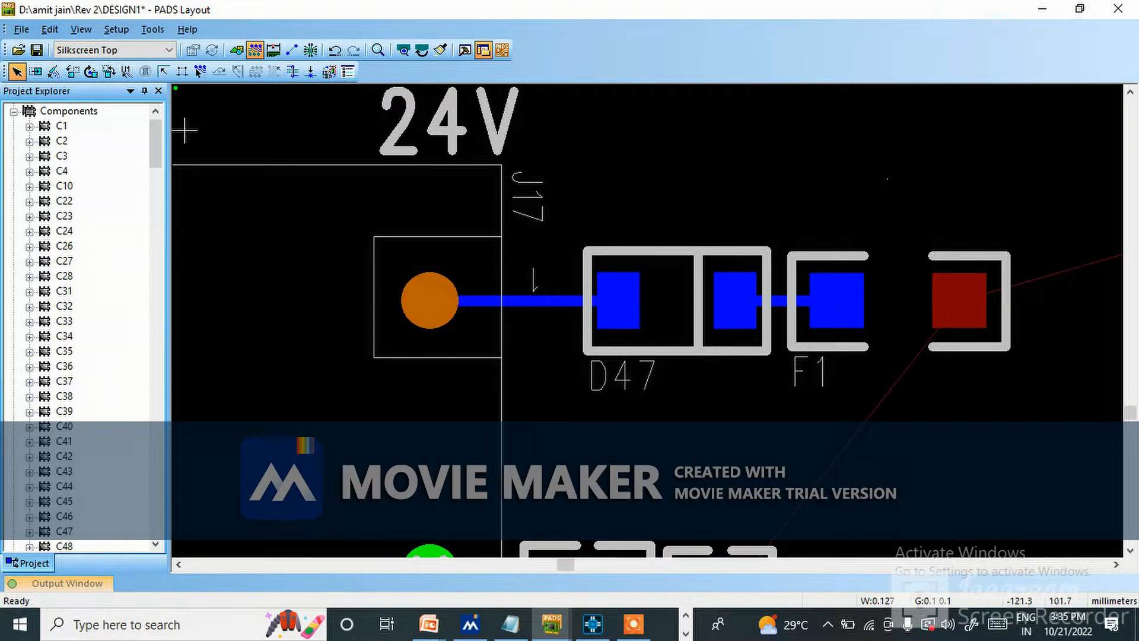
left_click(236, 50)
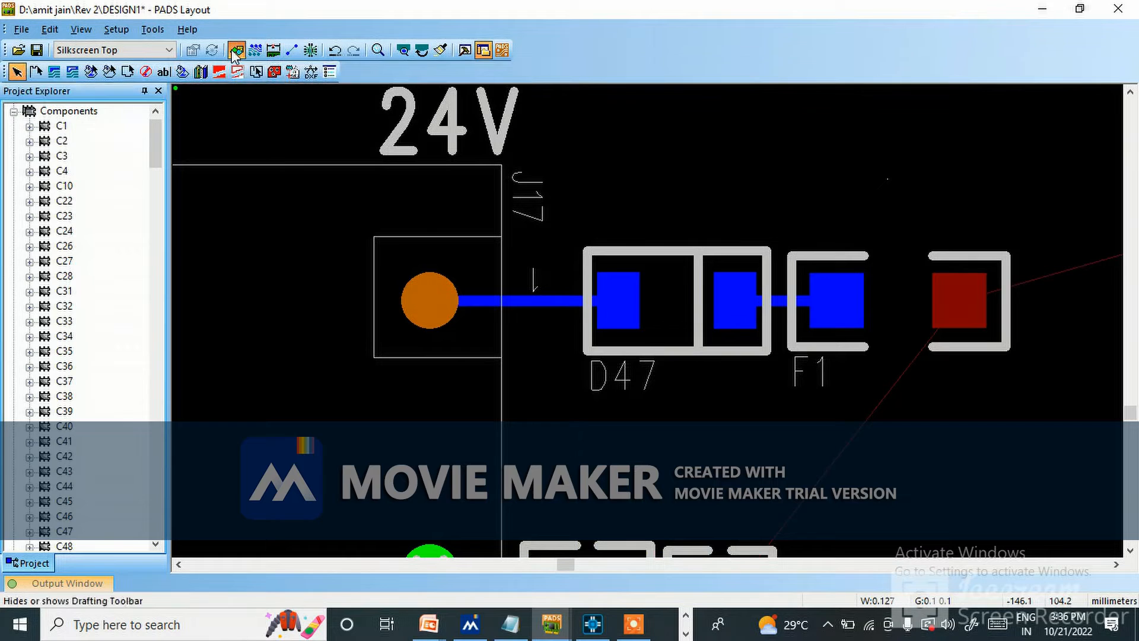
left_click(55, 73)
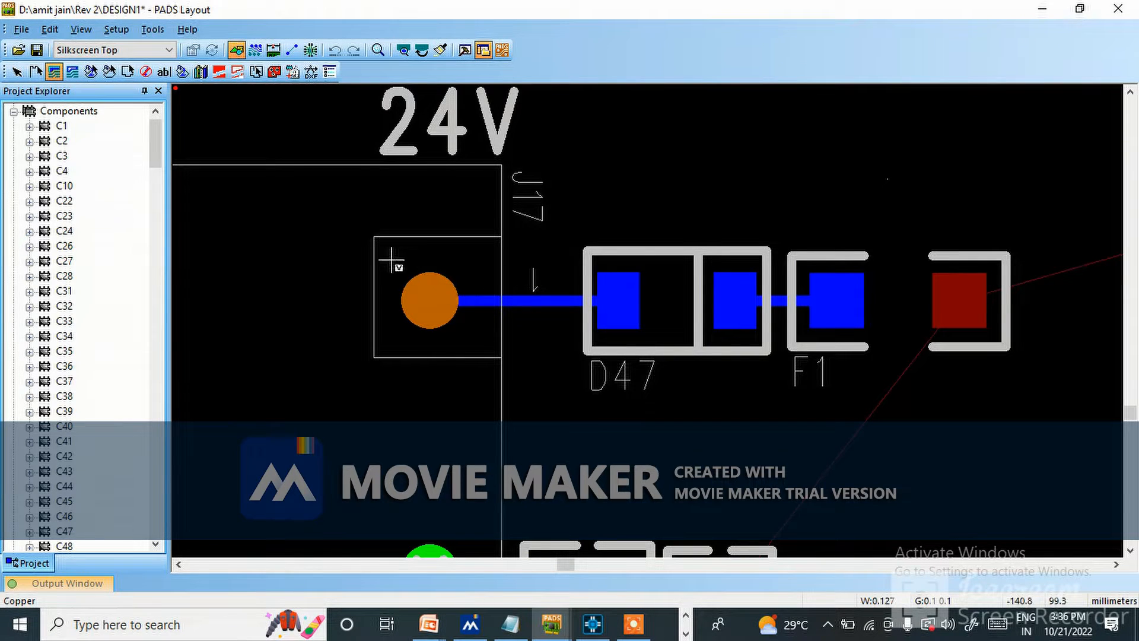
left_click(379, 229)
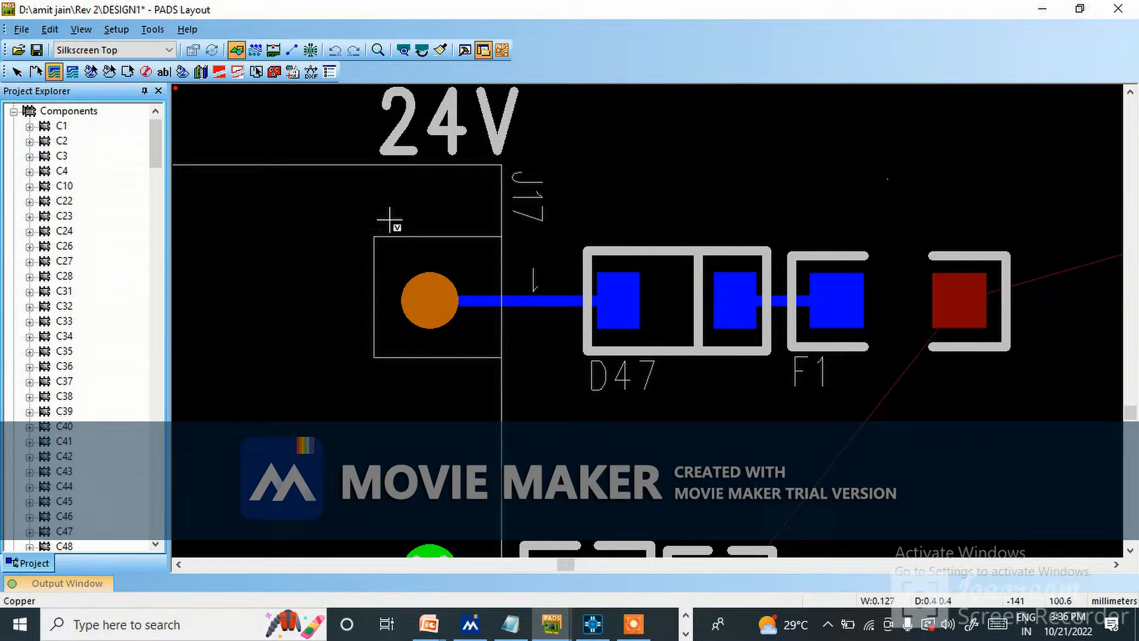
left_click(620, 226)
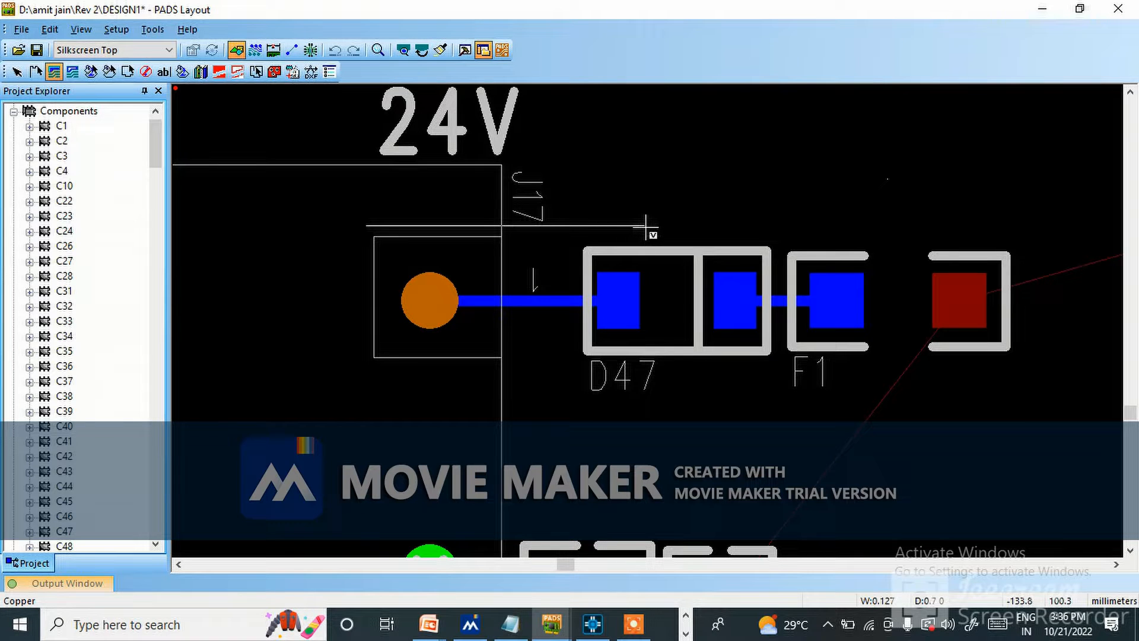
left_click(651, 226)
left_click(651, 360)
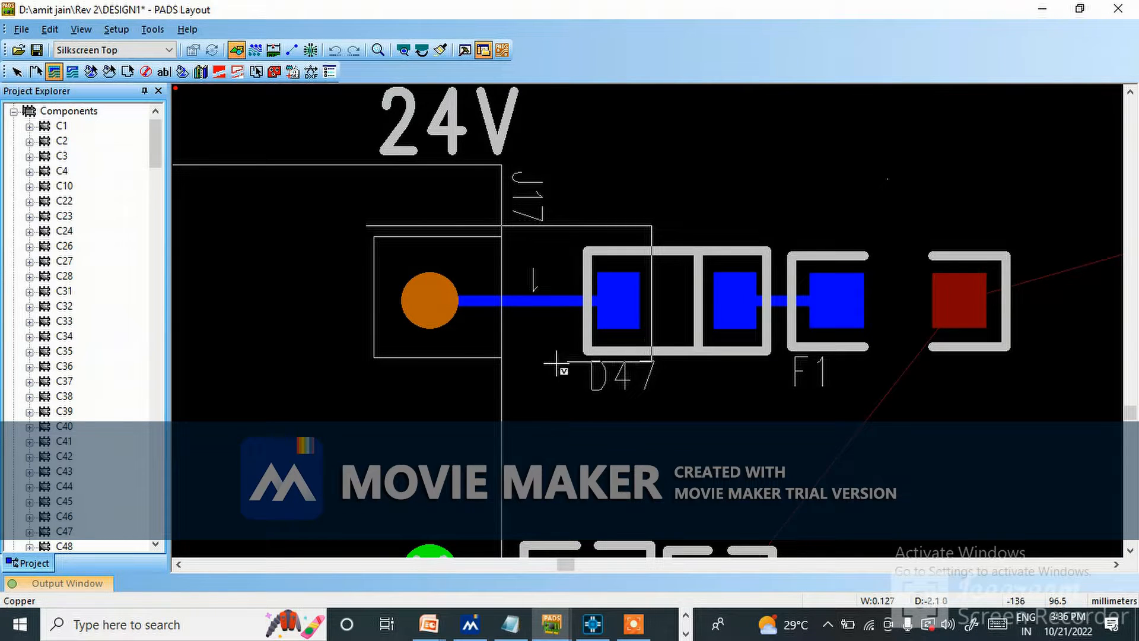
left_click(366, 360)
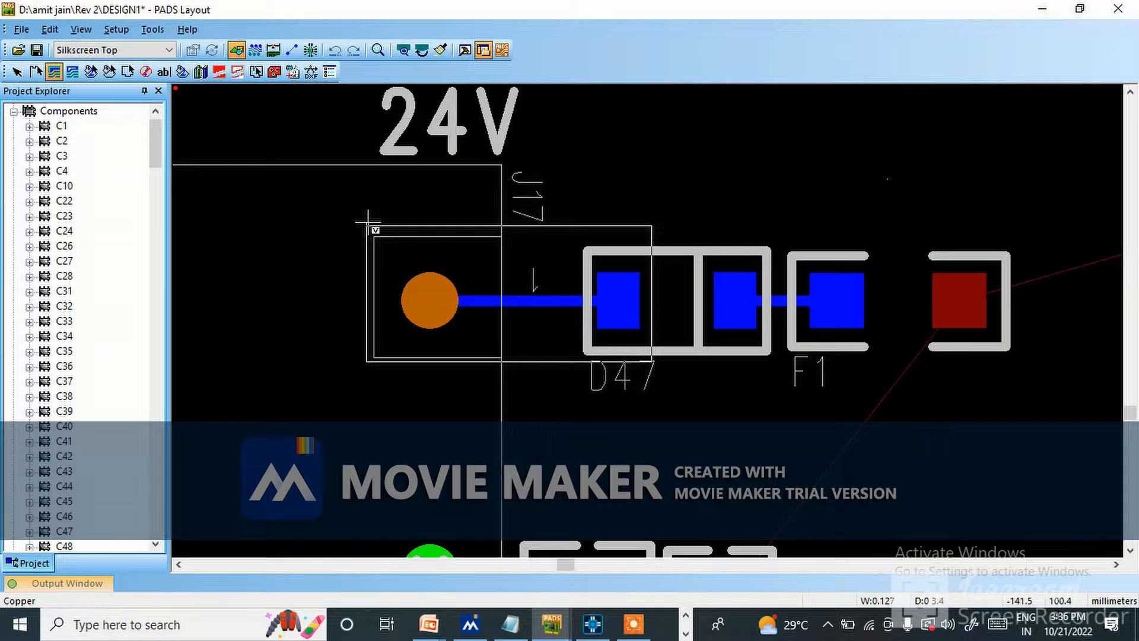
right_click(368, 222)
left_click(416, 236)
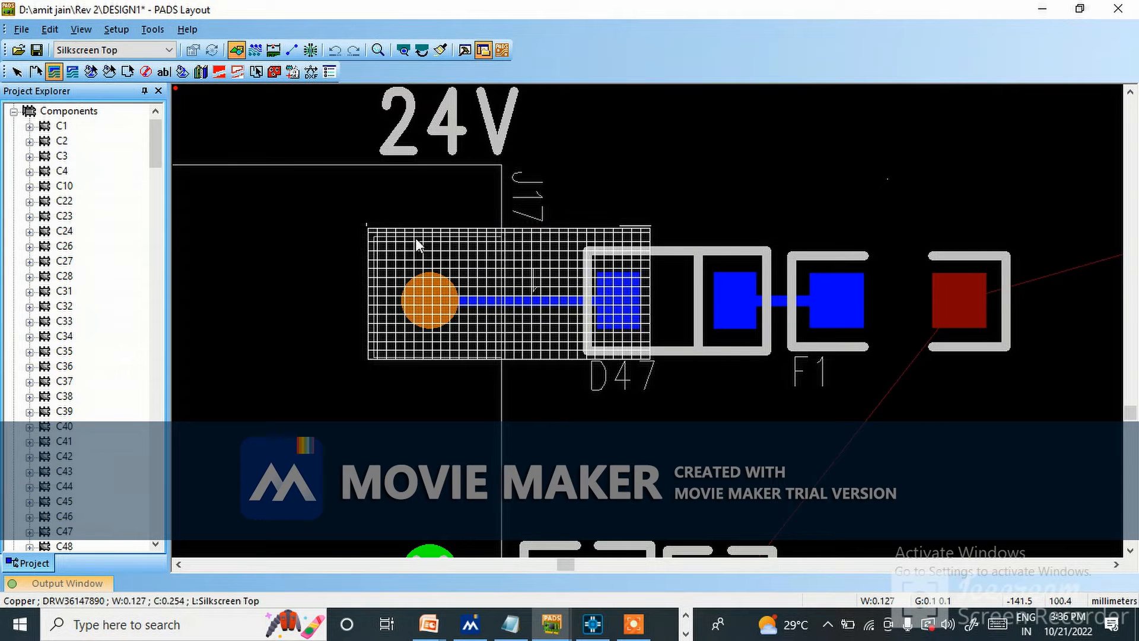
key("Escape")
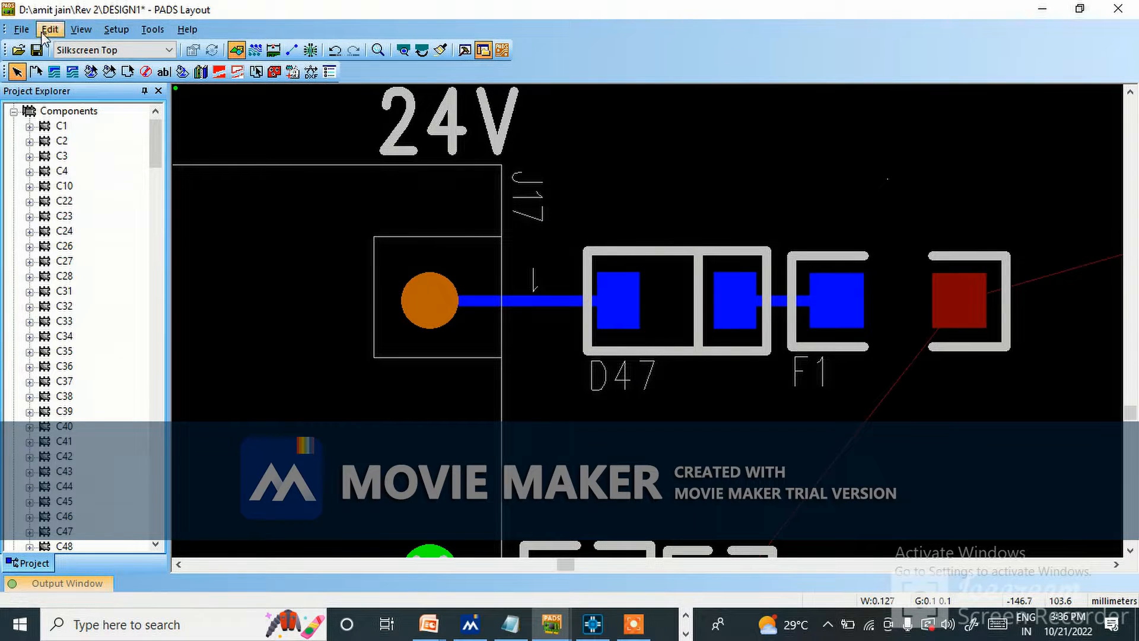
left_click(53, 72)
key("Escape")
Draw a closed rectangular copper shape about 7.8 mm by 3.5 mm covering J17's 24V pin and D47's nearest pad.
left_click(59, 76)
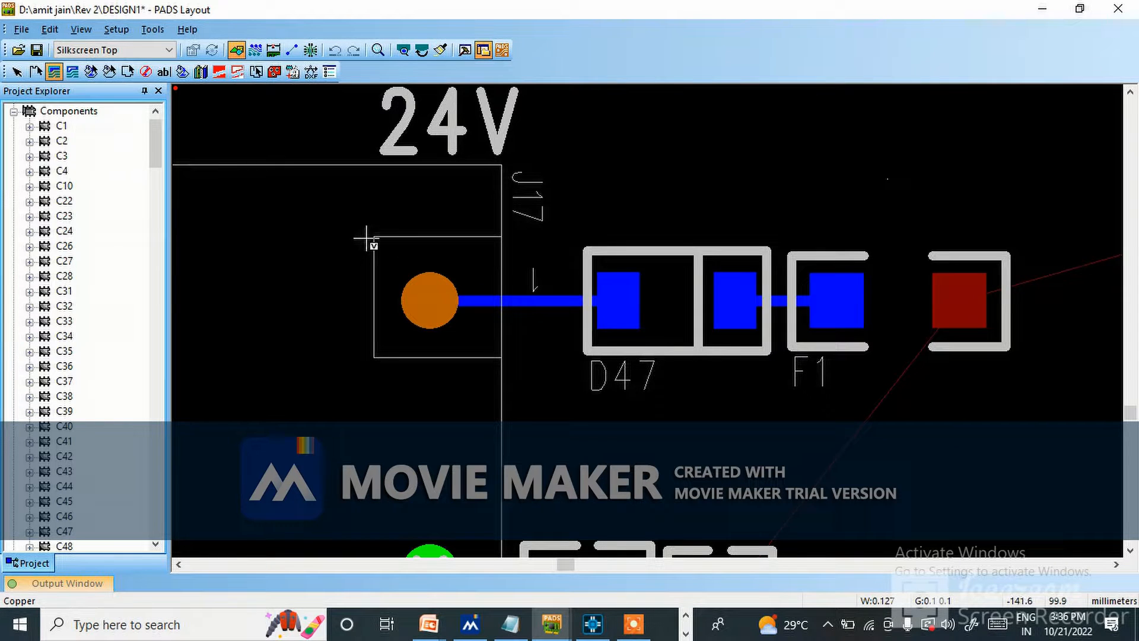
left_click(645, 242)
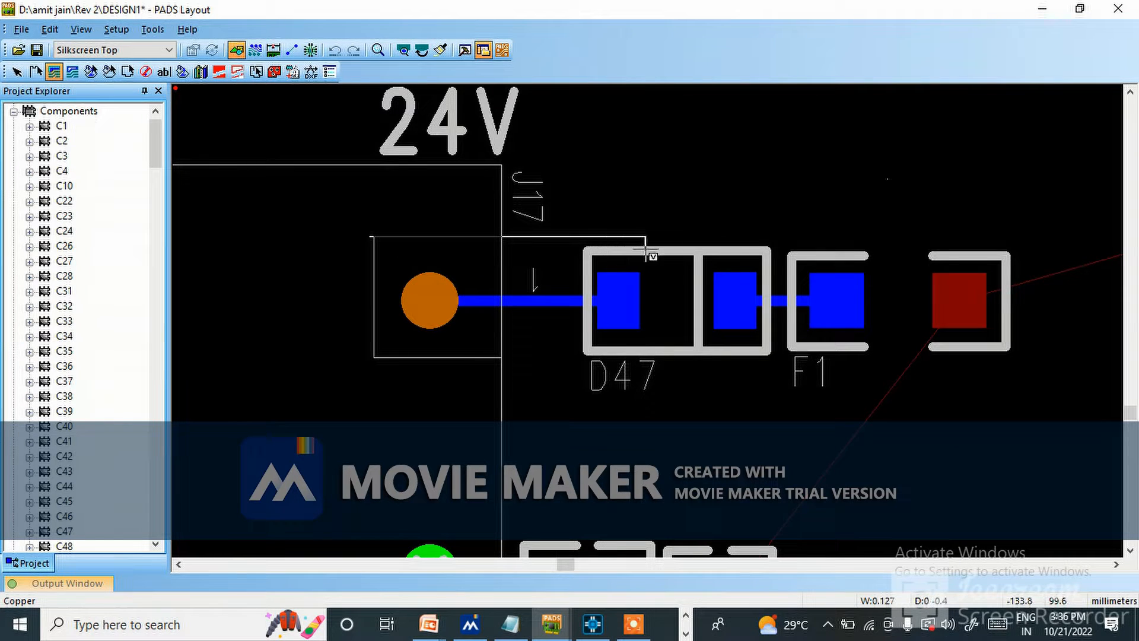
left_click(645, 360)
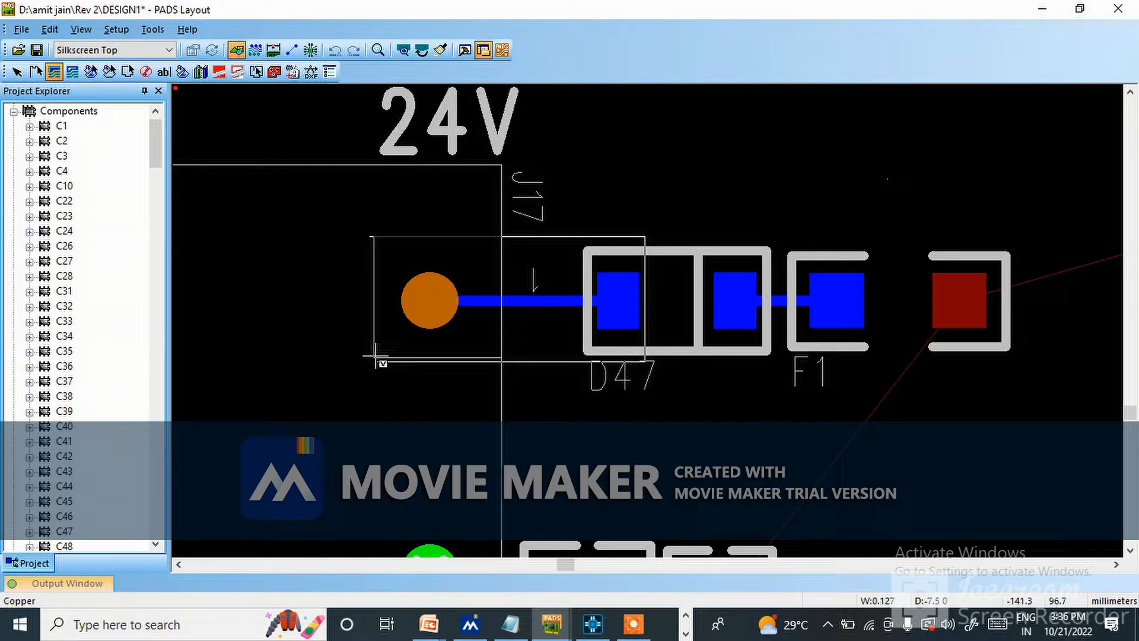
left_click(366, 360)
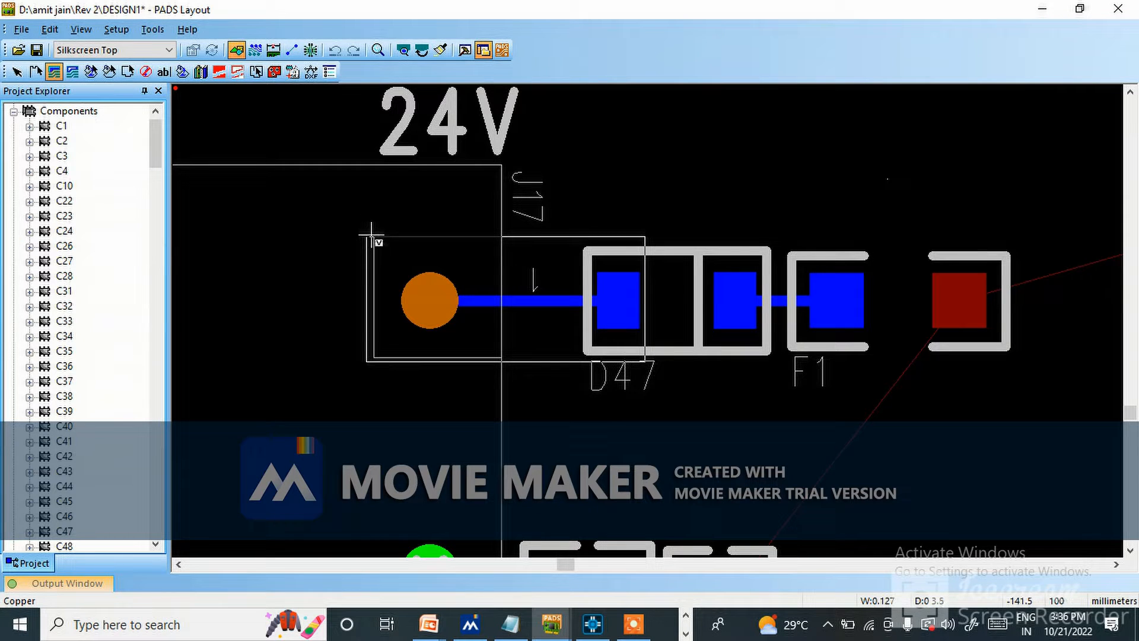
right_click(371, 236)
left_click(406, 244)
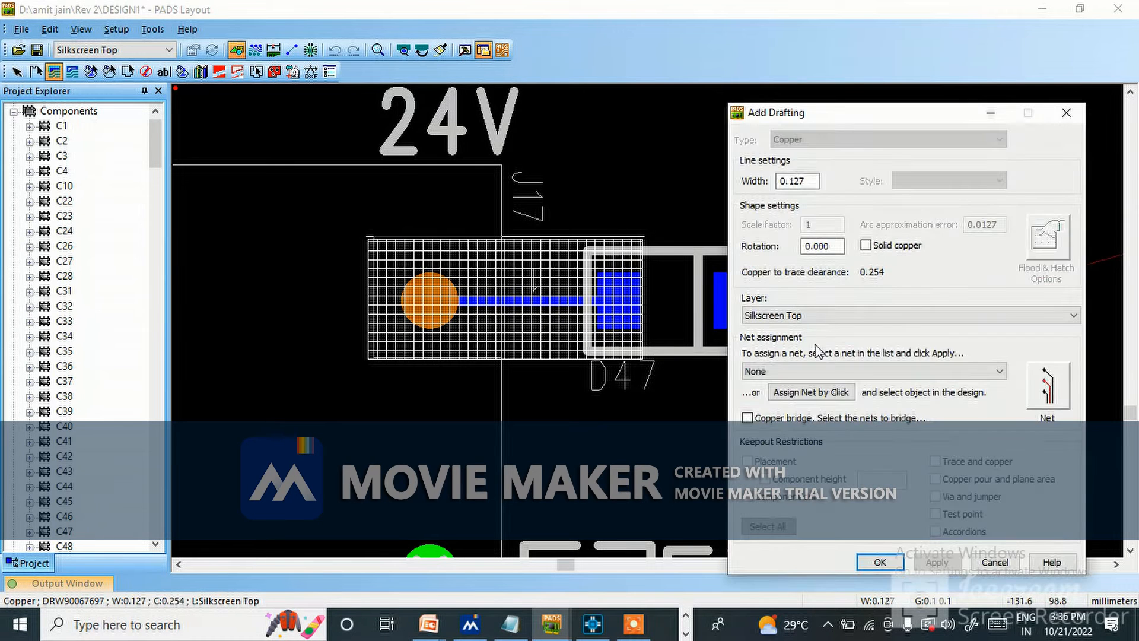
Assign the copper shape the net of the trace between J17 and D47 and place it on the Top layer.
left_click(806, 313)
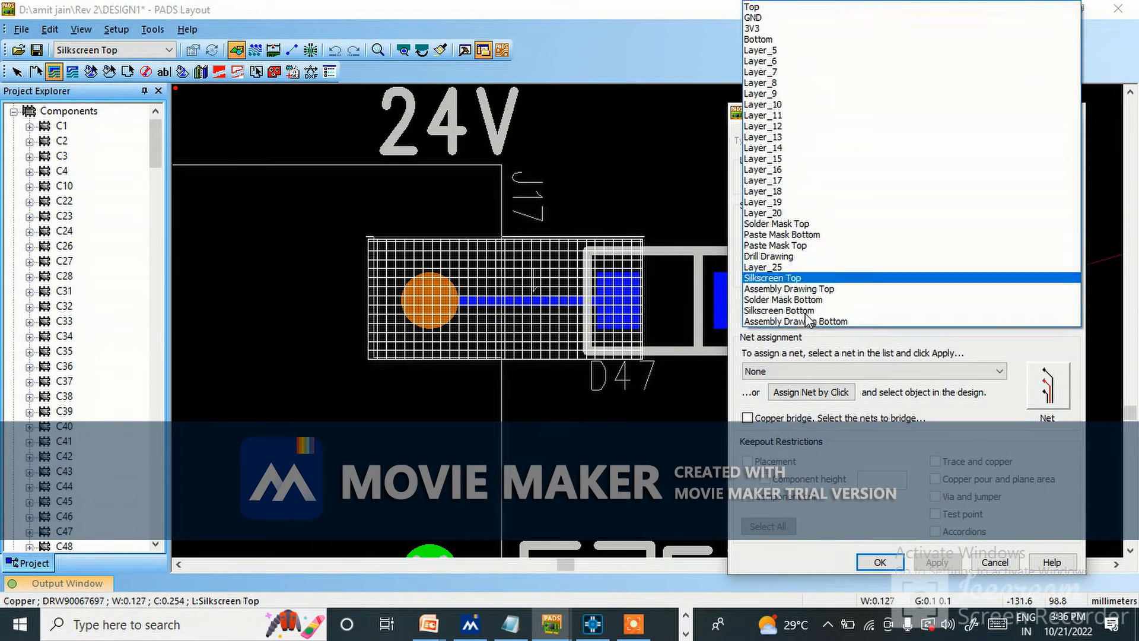
left_click(774, 11)
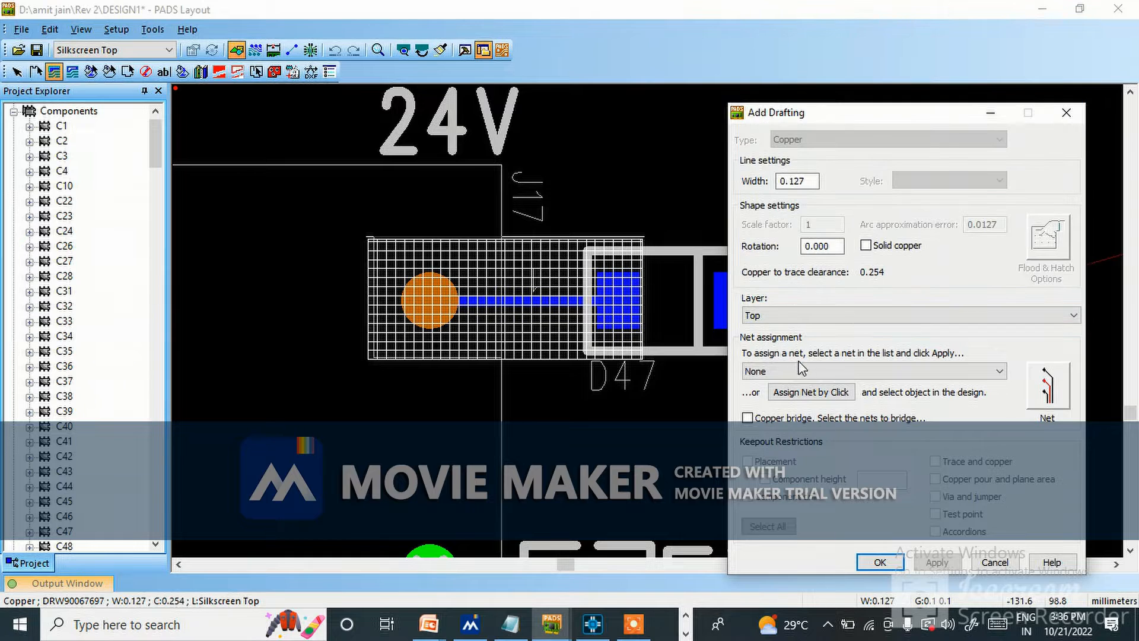
left_click(803, 393)
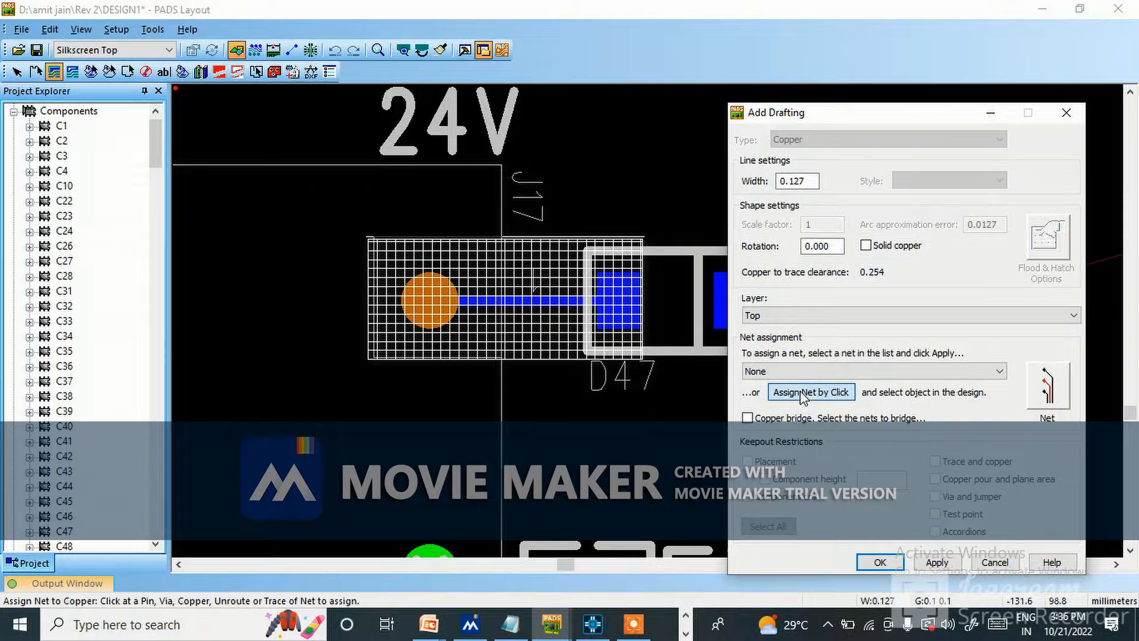
left_click(551, 301)
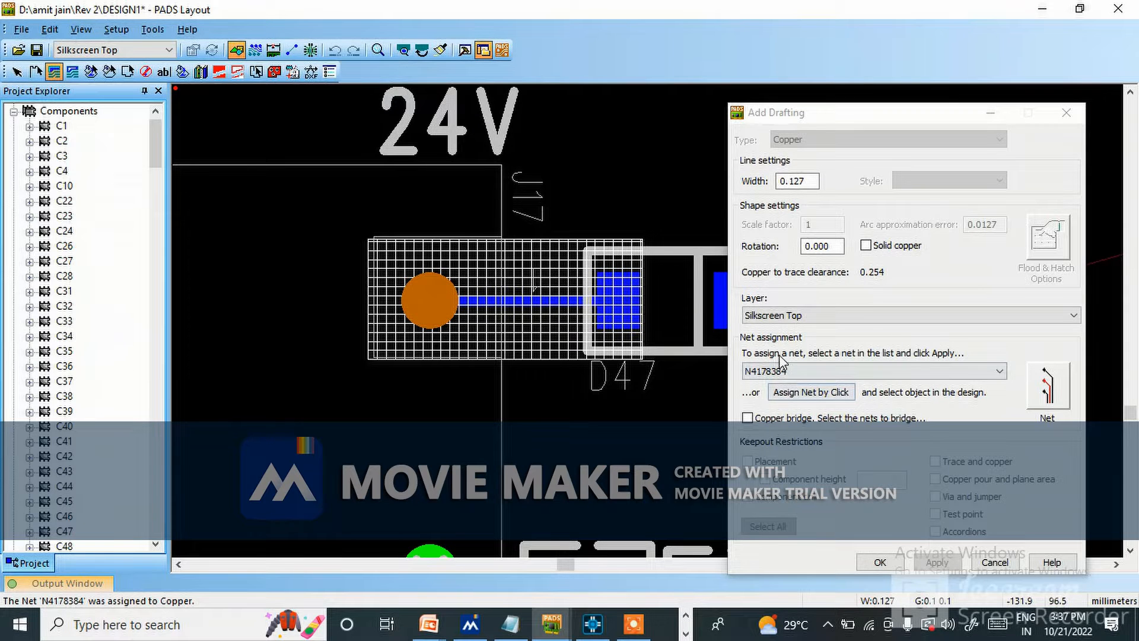
left_click(818, 316)
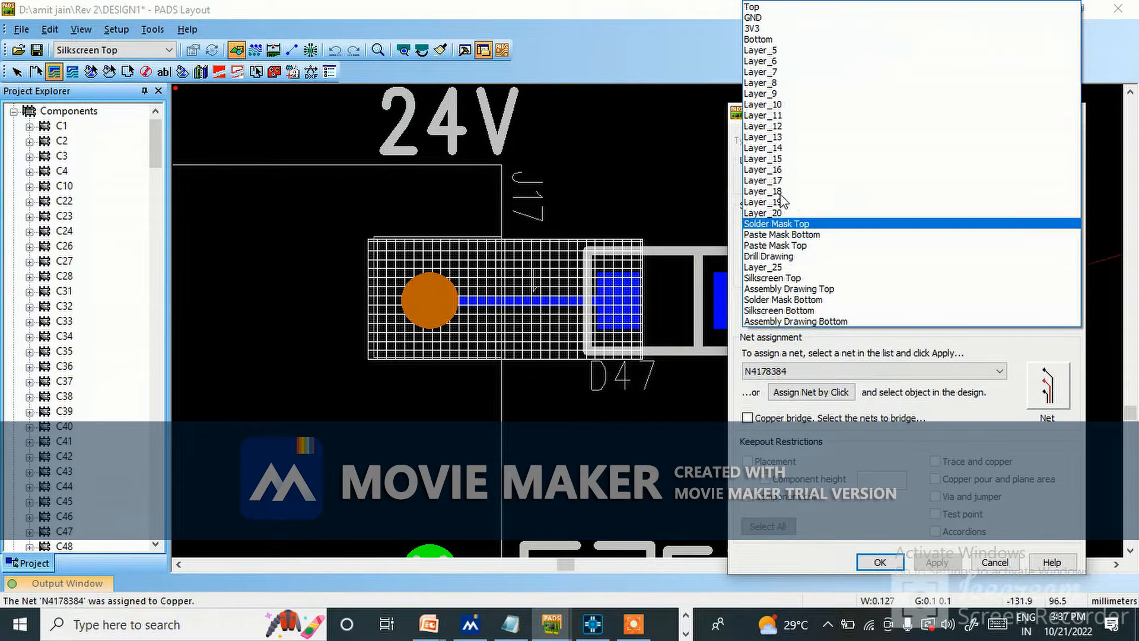
left_click(777, 6)
left_click(938, 563)
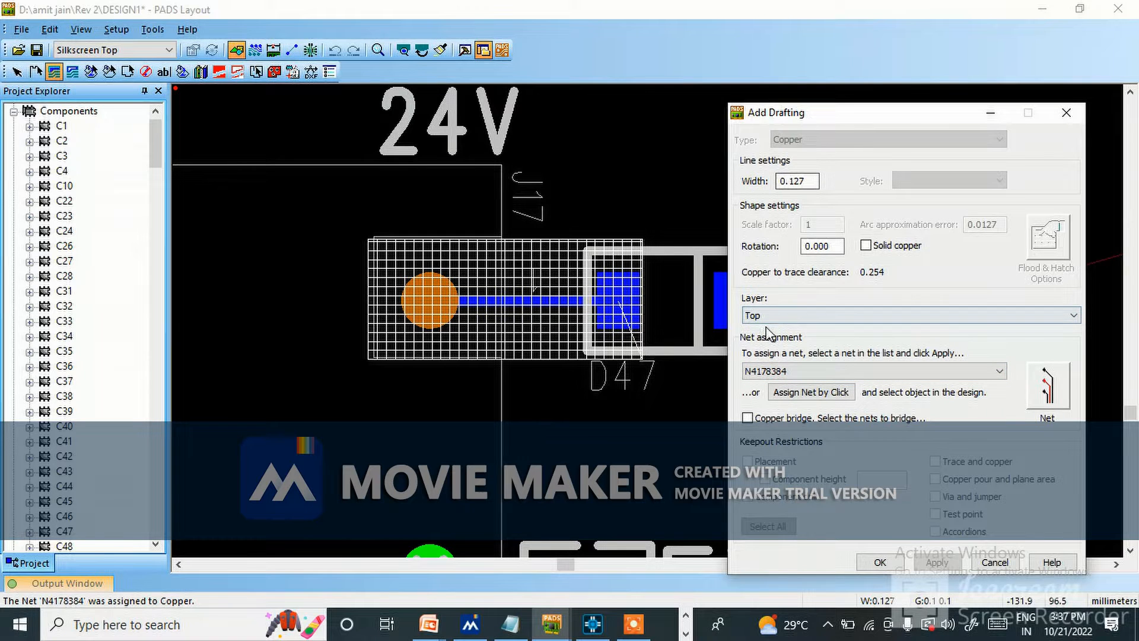
Make the copper shape between J17 and D47 solid copper and finish its drafting settings.
left_click(866, 246)
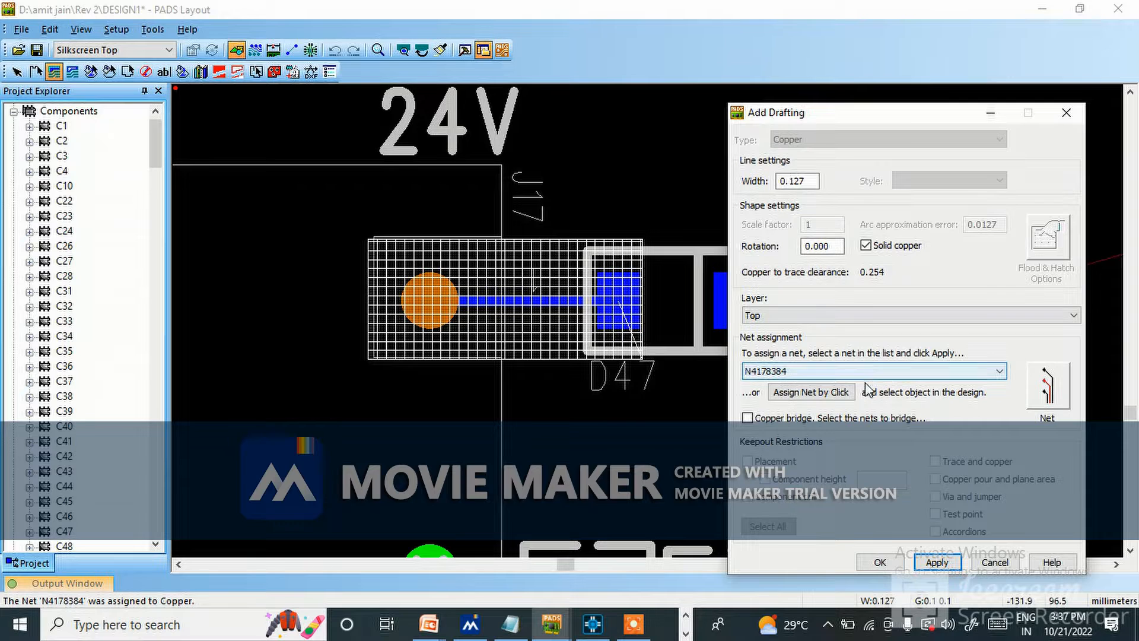
left_click(936, 561)
left_click(882, 561)
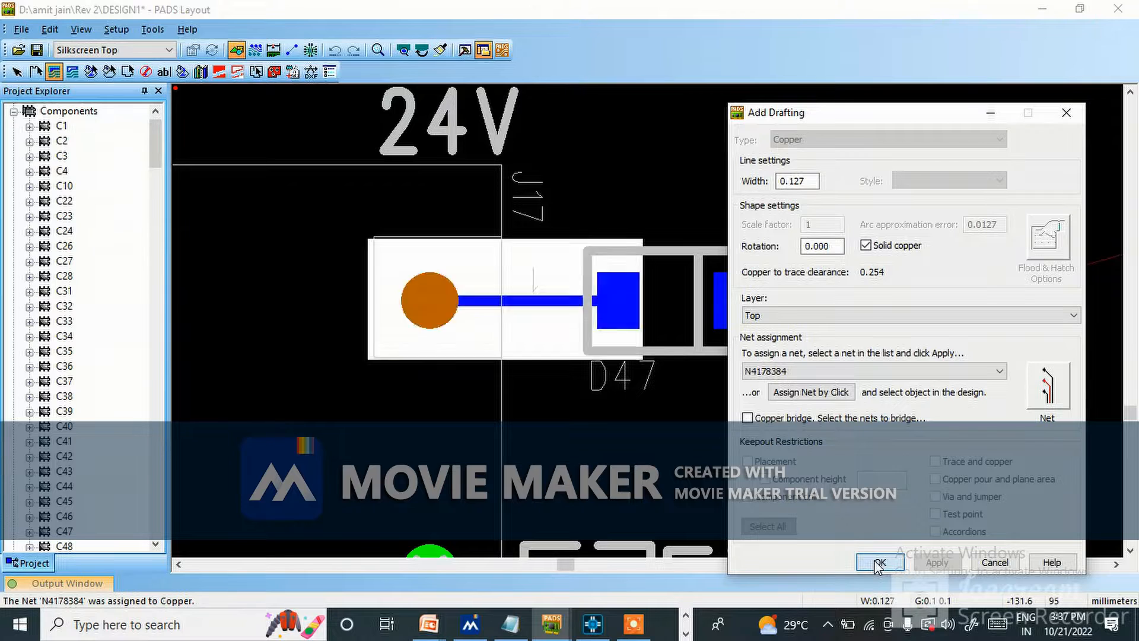
left_click(752, 219)
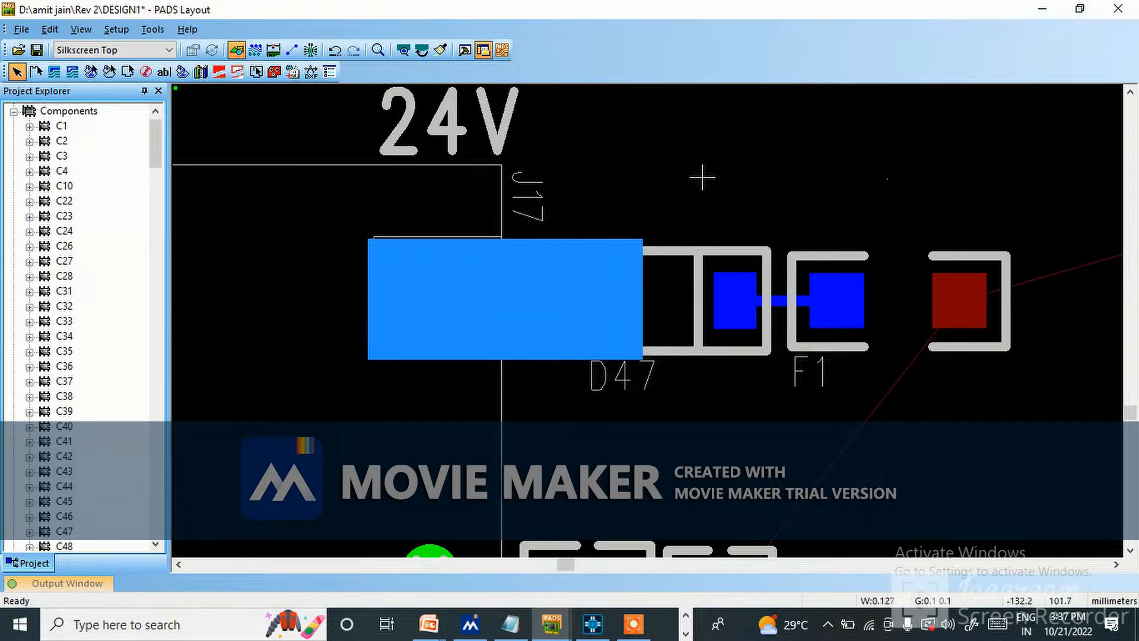
Show the editing commands available for the solid copper's upper edge near D47, with selection allowed for anything.
scroll(515, 328, "down", 2, "ctrl")
scroll(504, 304, "up", 1, "ctrl")
scroll(519, 337, "up", 1, "ctrl")
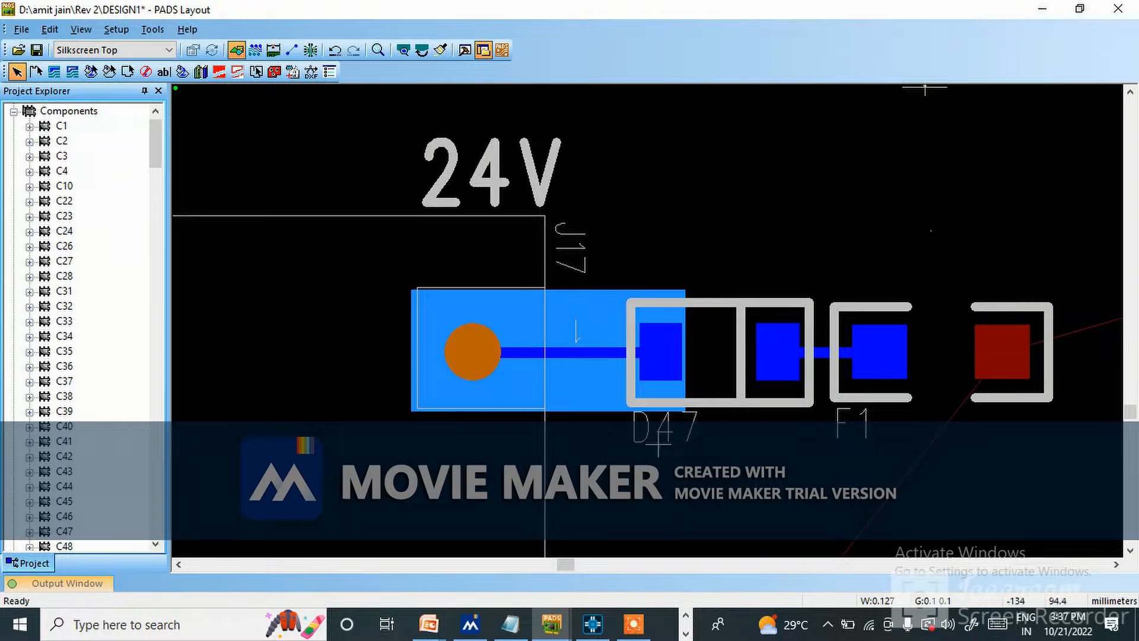
scroll(546, 293, "up", 1, "ctrl")
scroll(491, 325, "down", 1, "ctrl")
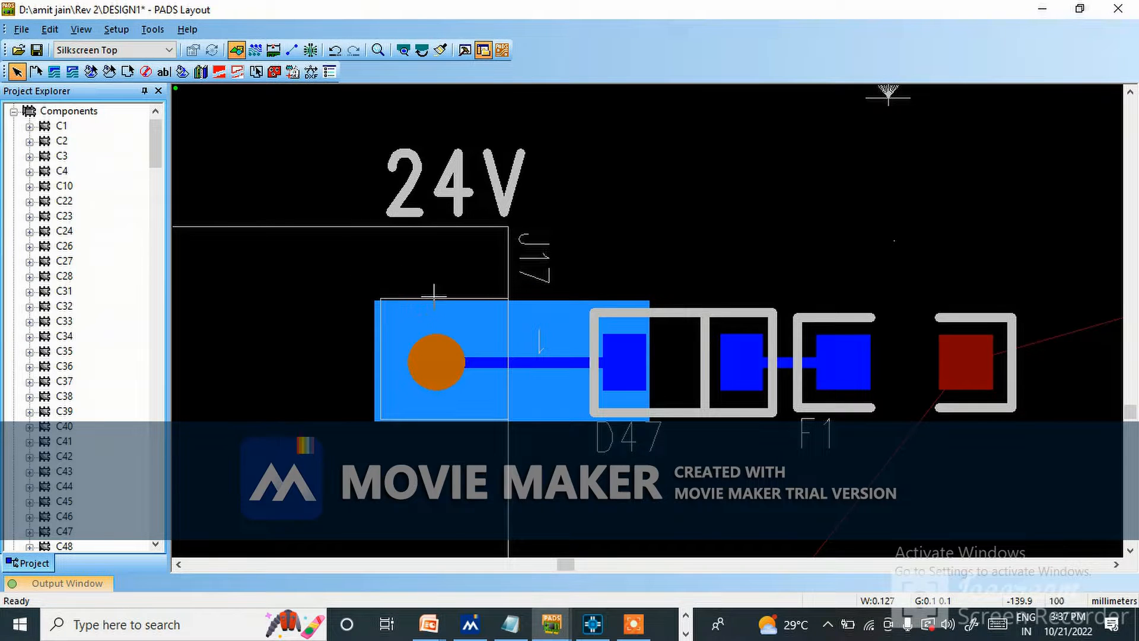
scroll(413, 300, "up", 1, "ctrl")
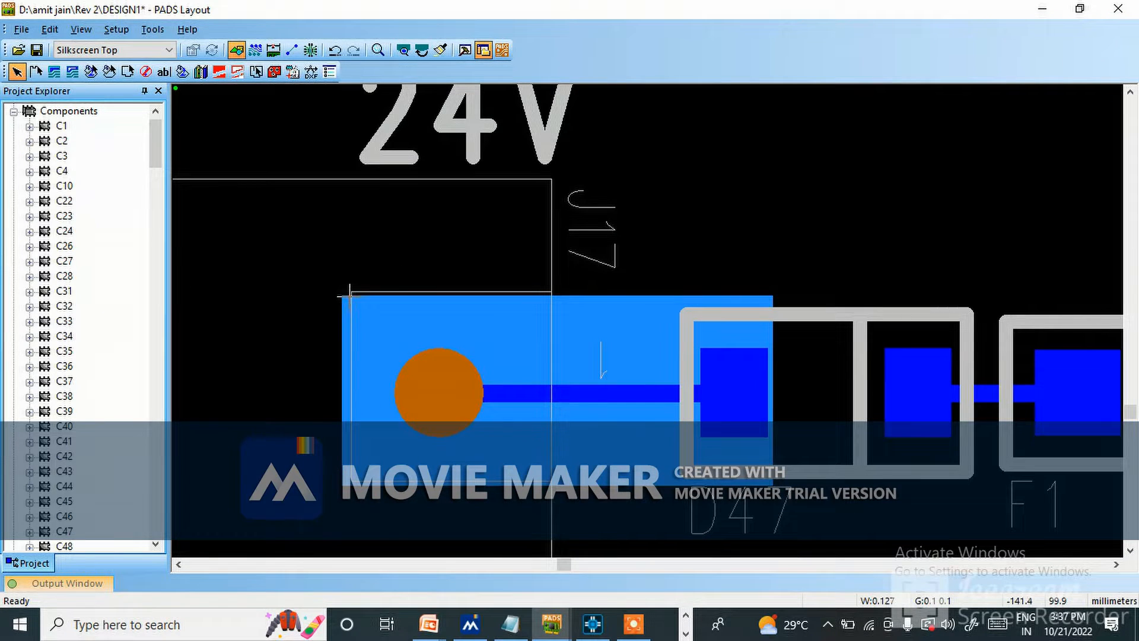
right_click(807, 311)
left_click(857, 11)
left_click(773, 297)
right_click(773, 297)
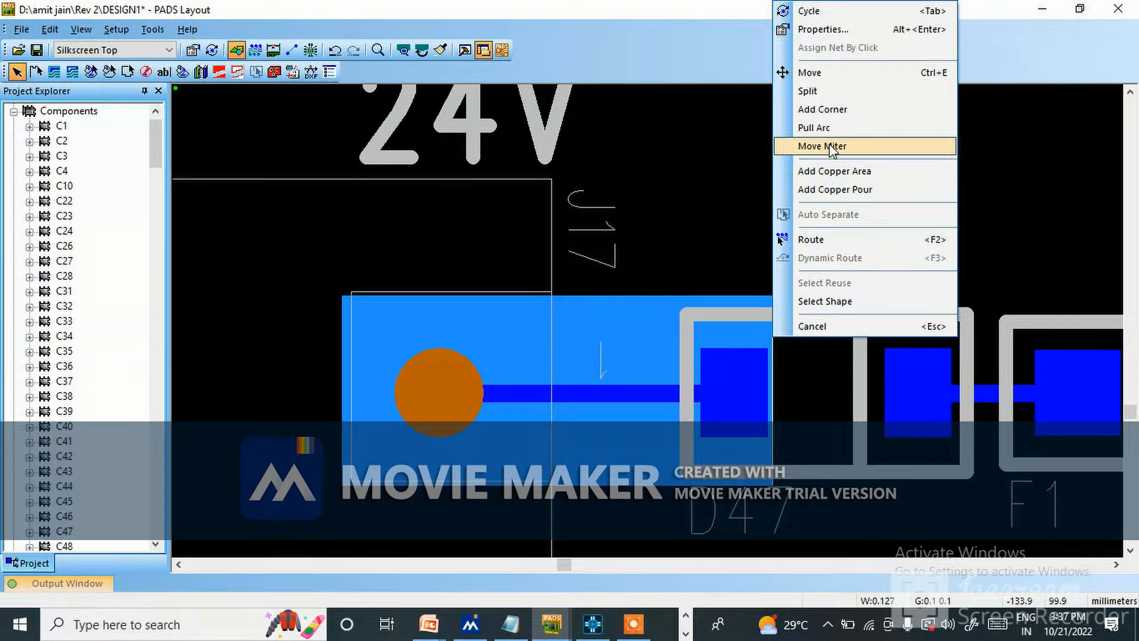
left_click(760, 319)
scroll(764, 305, "up", 5)
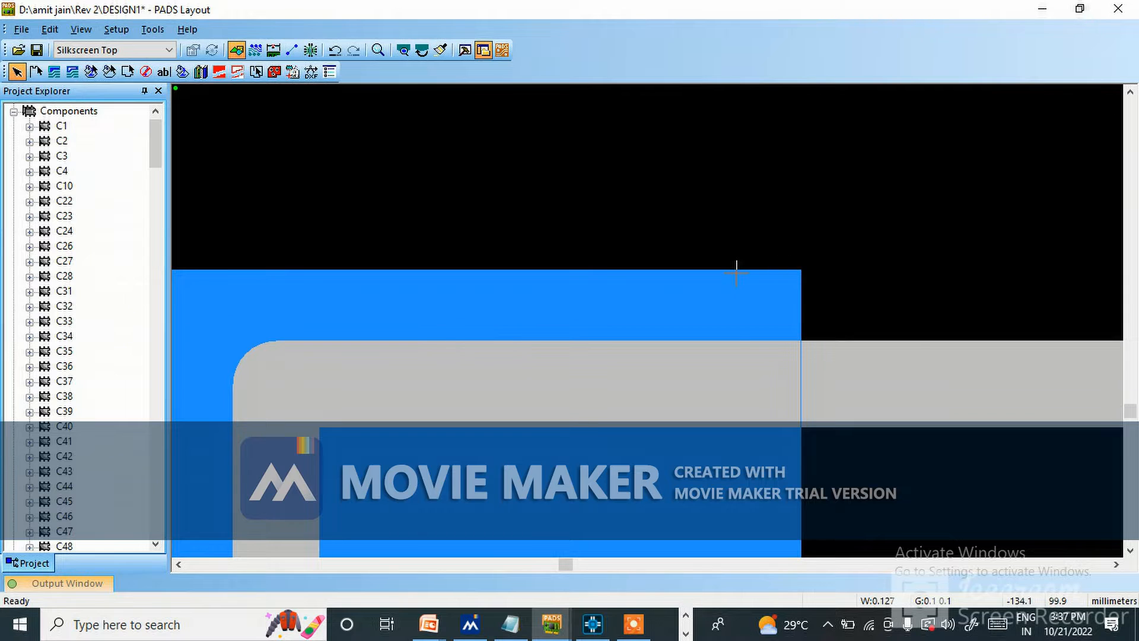
right_click(736, 272)
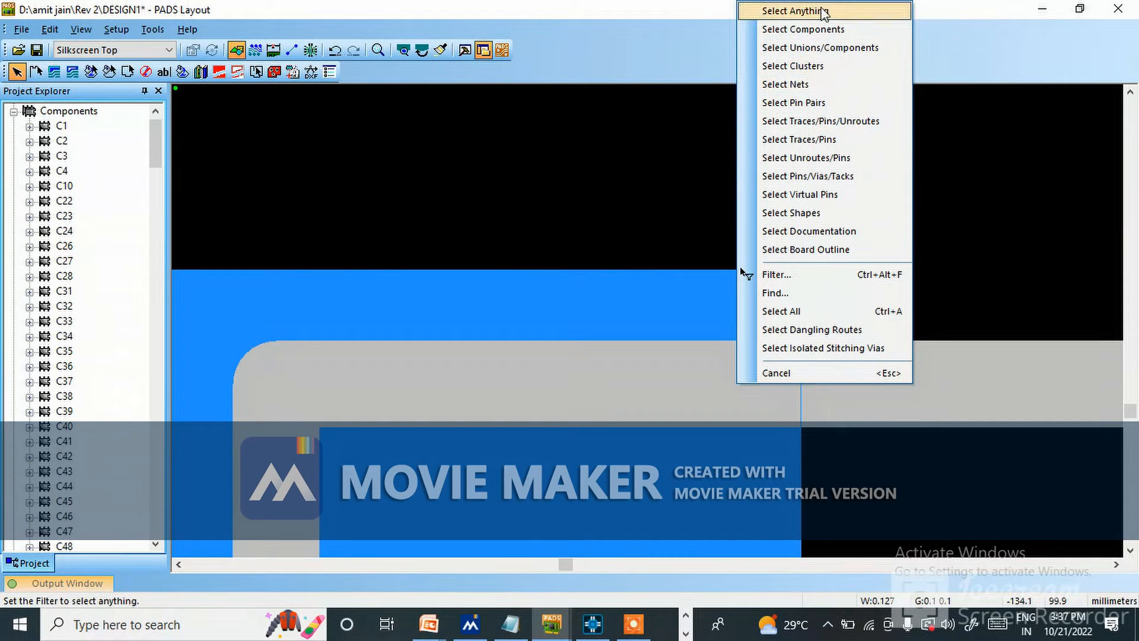
left_click(822, 10)
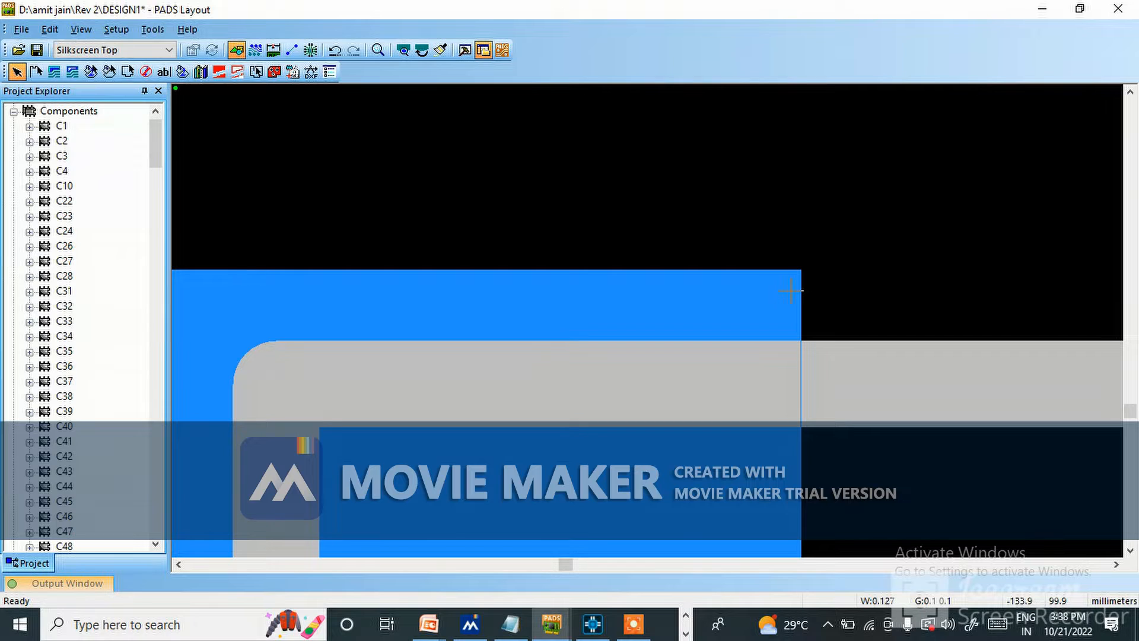
scroll(785, 270, "down", 3)
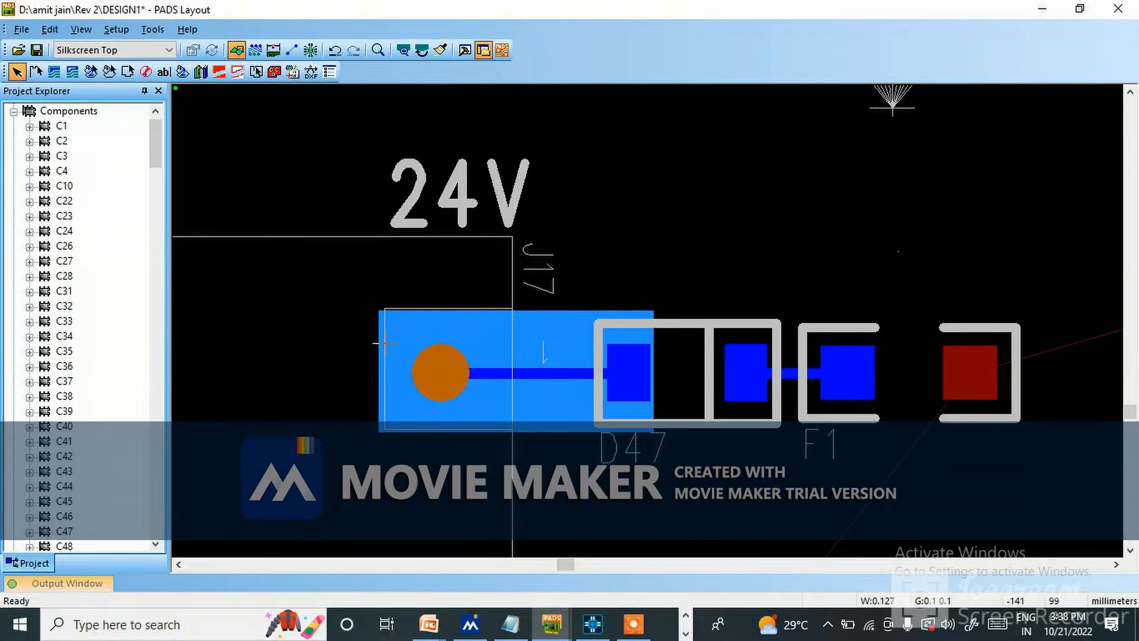
scroll(410, 333, "up", 2)
scroll(410, 333, "up", 1)
left_click(513, 250)
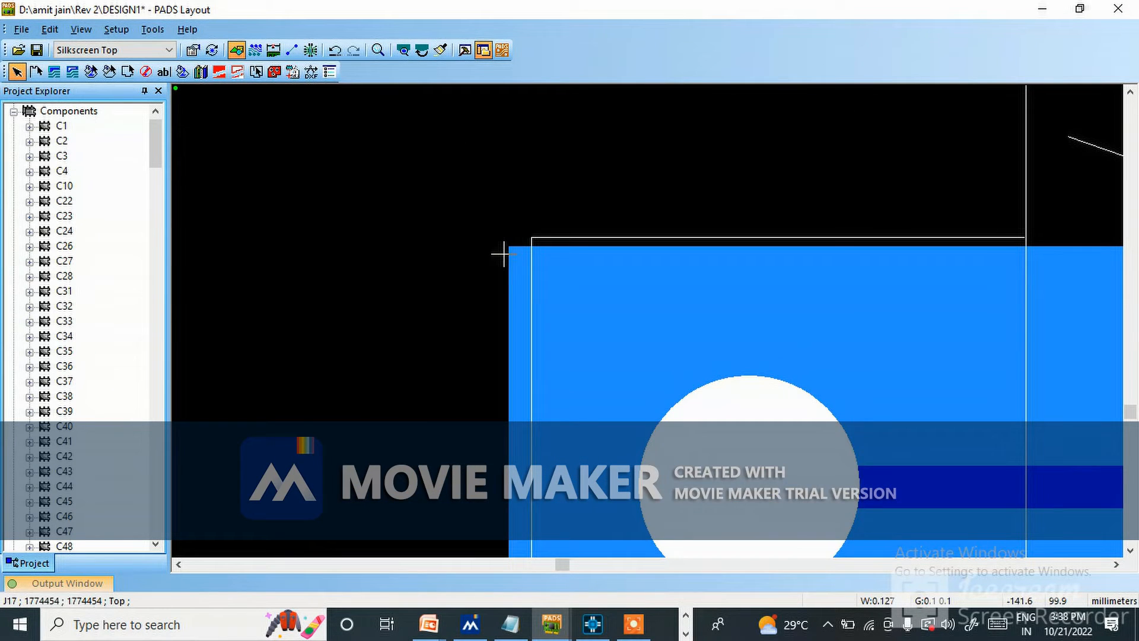
left_click(361, 163)
Limit selection to shapes and try to add miters to the corners of the copper shape at J17.
right_click(362, 164)
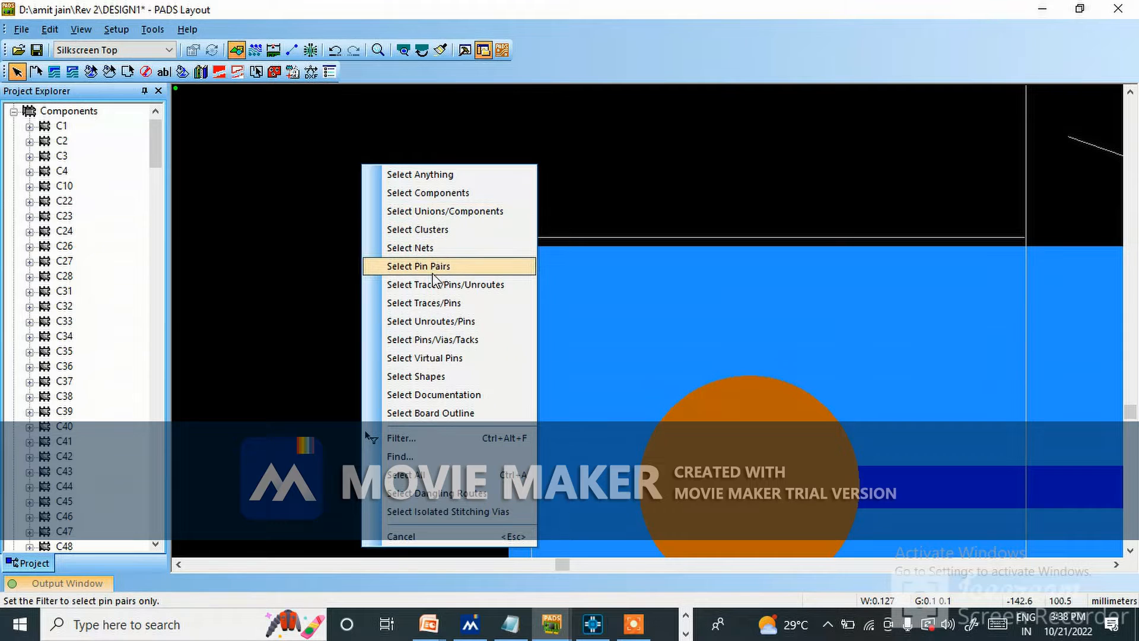
left_click(432, 383)
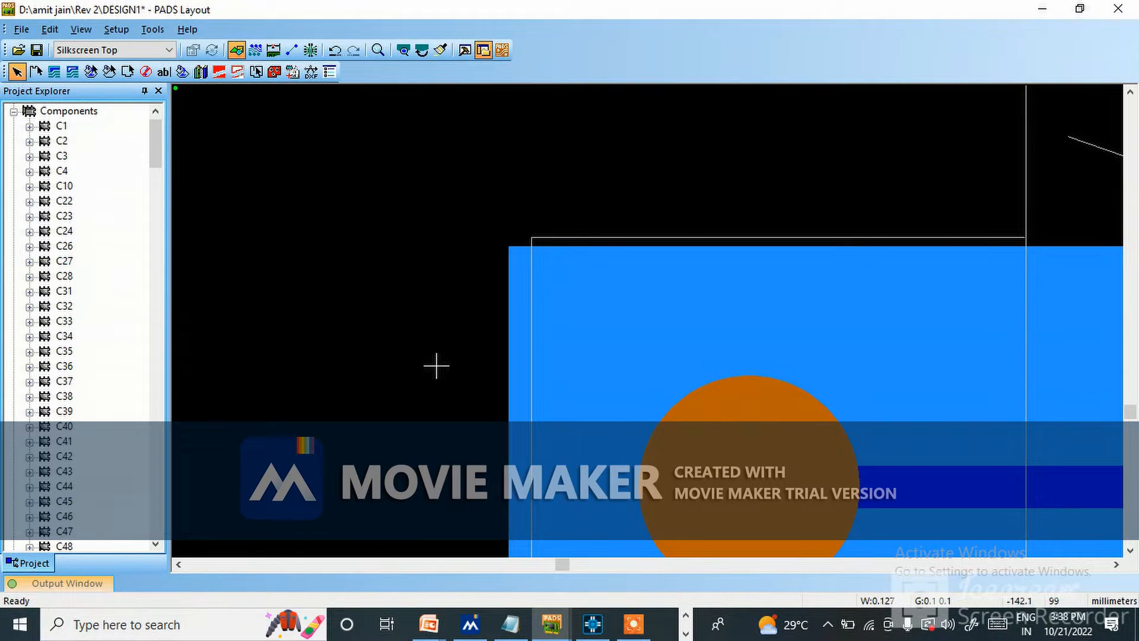
left_click(520, 244)
right_click(511, 245)
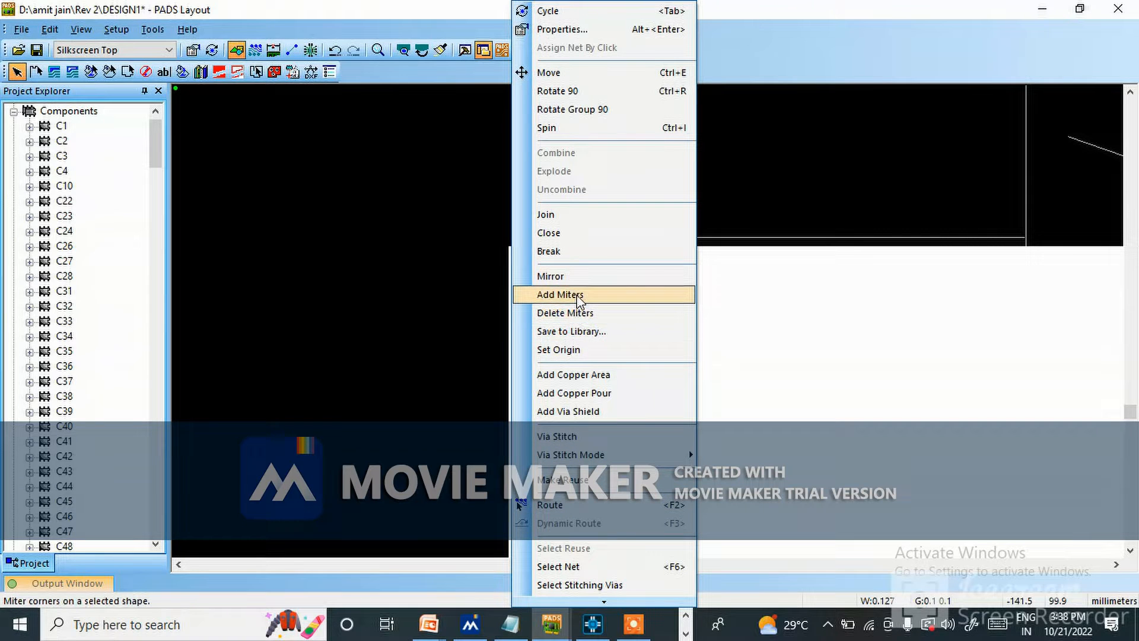
left_click(560, 295)
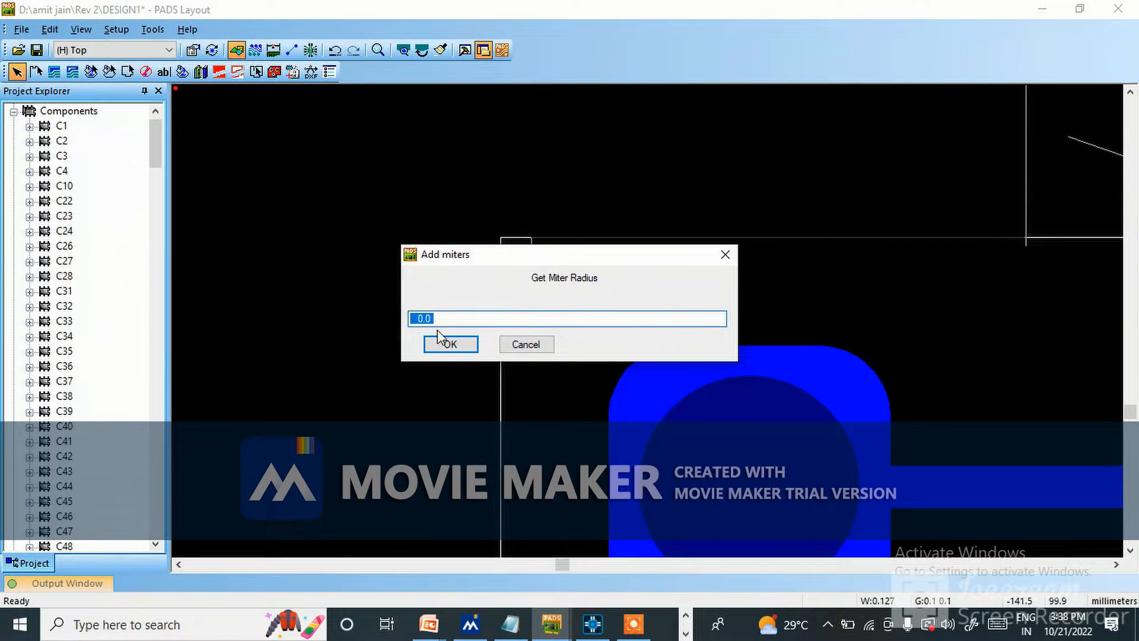
left_click_drag(436, 321, 405, 328)
left_click(450, 344)
scroll(613, 270, "down", 3)
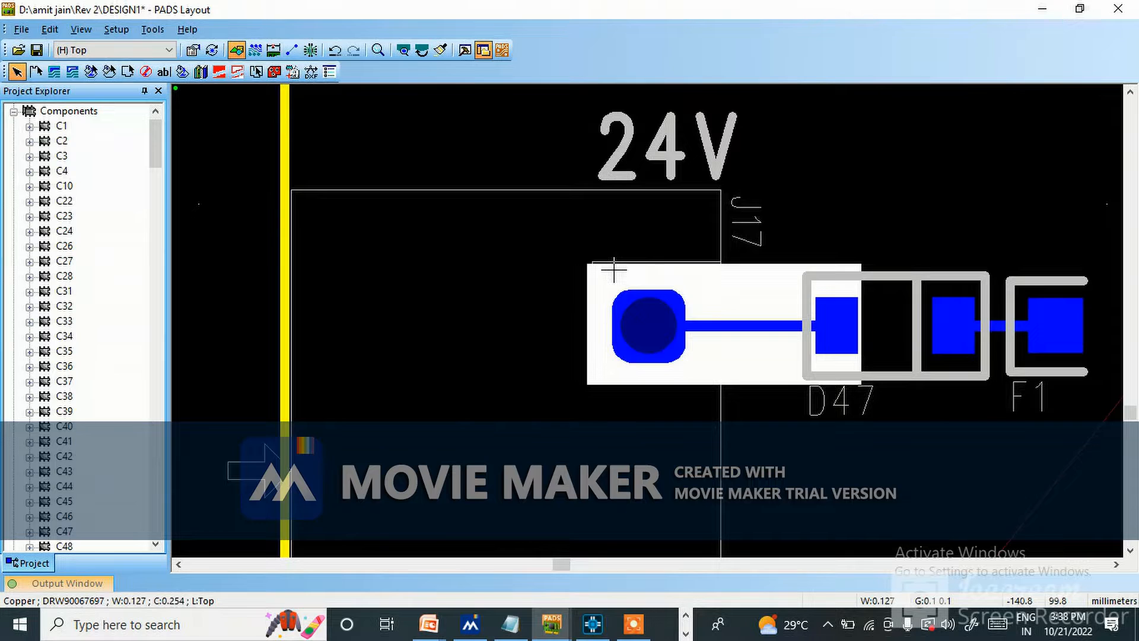
Try to add miters with a radius of 5 to the copper shape around J17's 24V pin.
scroll(619, 273, "up", 5)
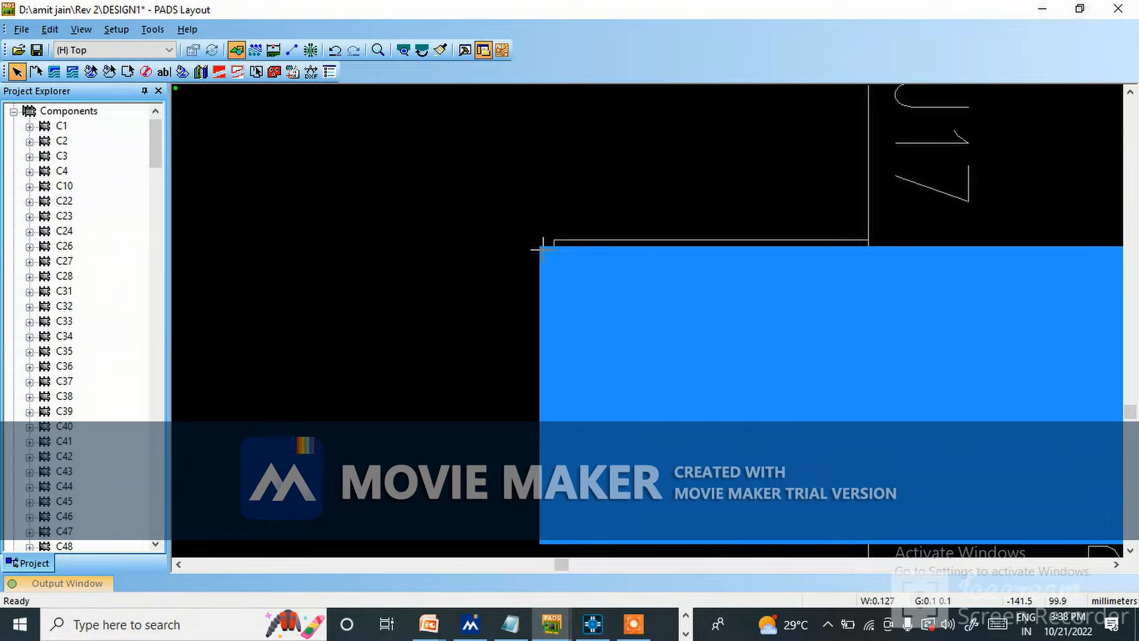
left_click(542, 249)
right_click(541, 249)
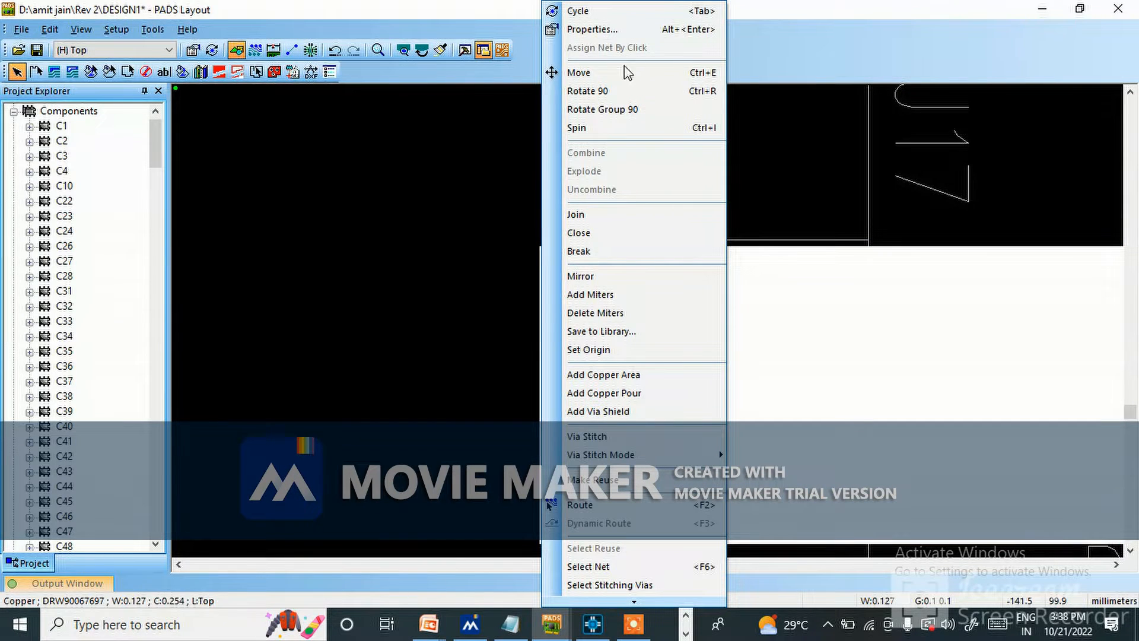
left_click(605, 294)
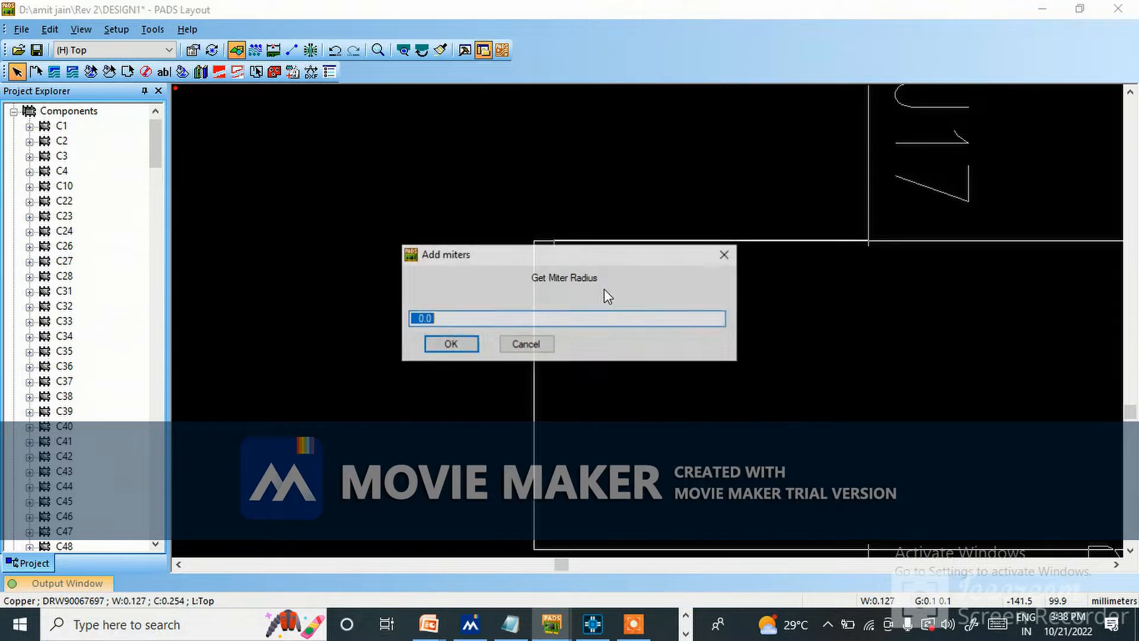
type("1")
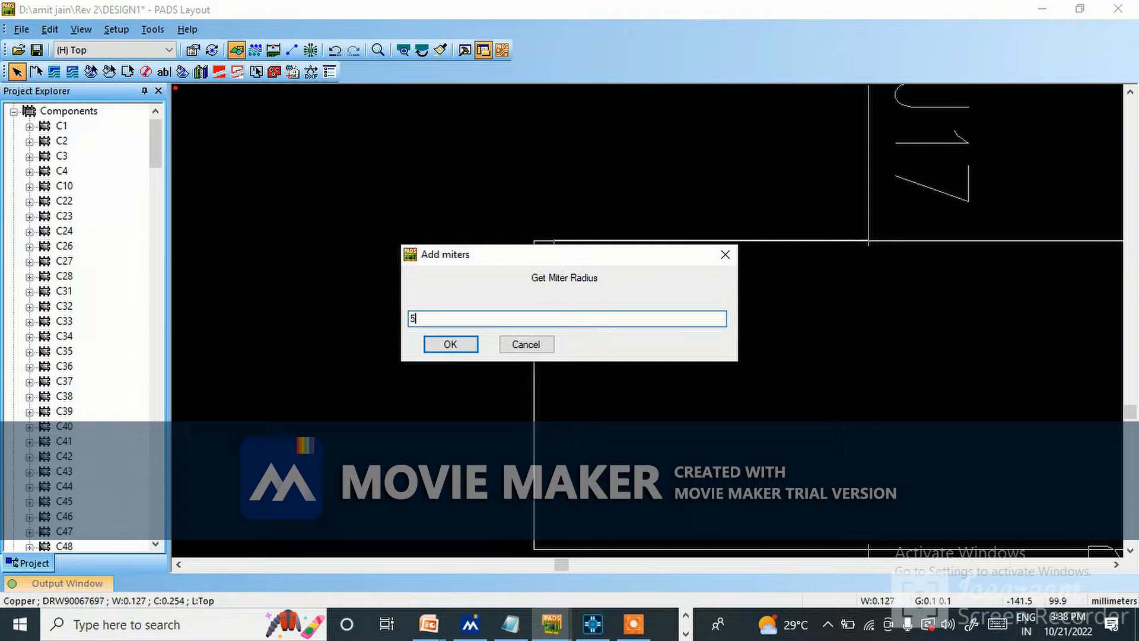
left_click(450, 345)
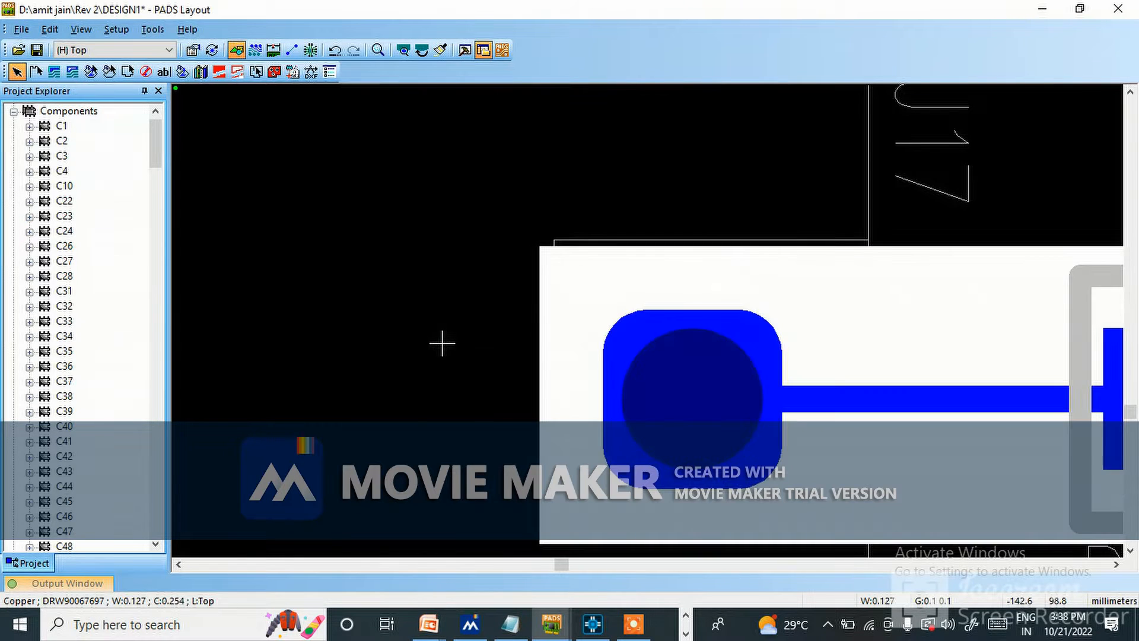
scroll(526, 339, "down", 2)
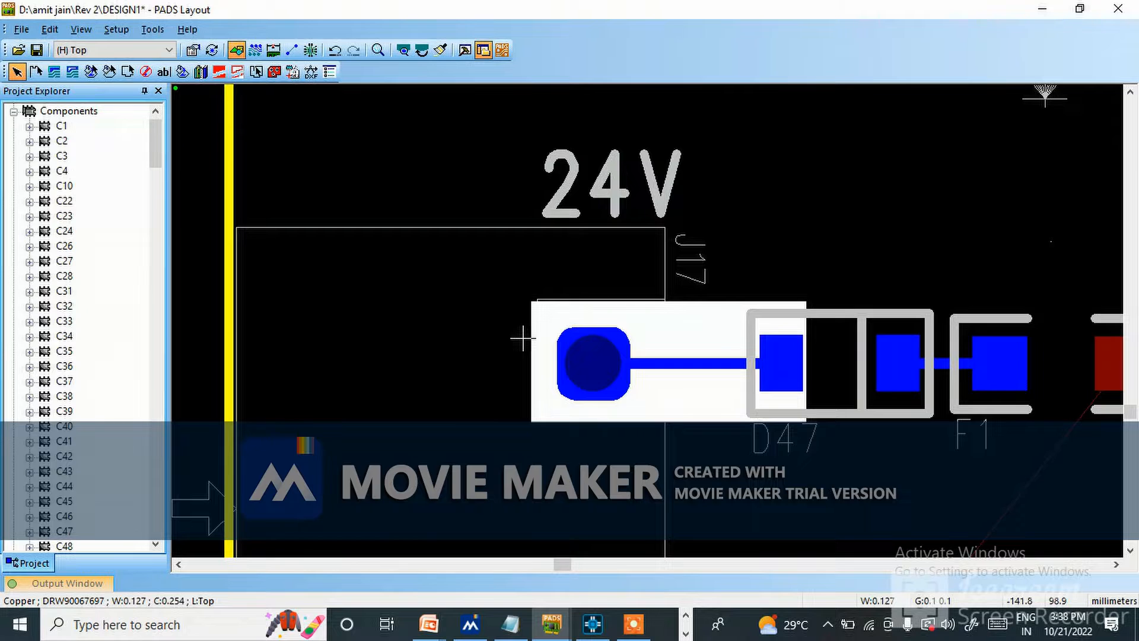
scroll(585, 356, "up", 2)
scroll(616, 368, "down", 1)
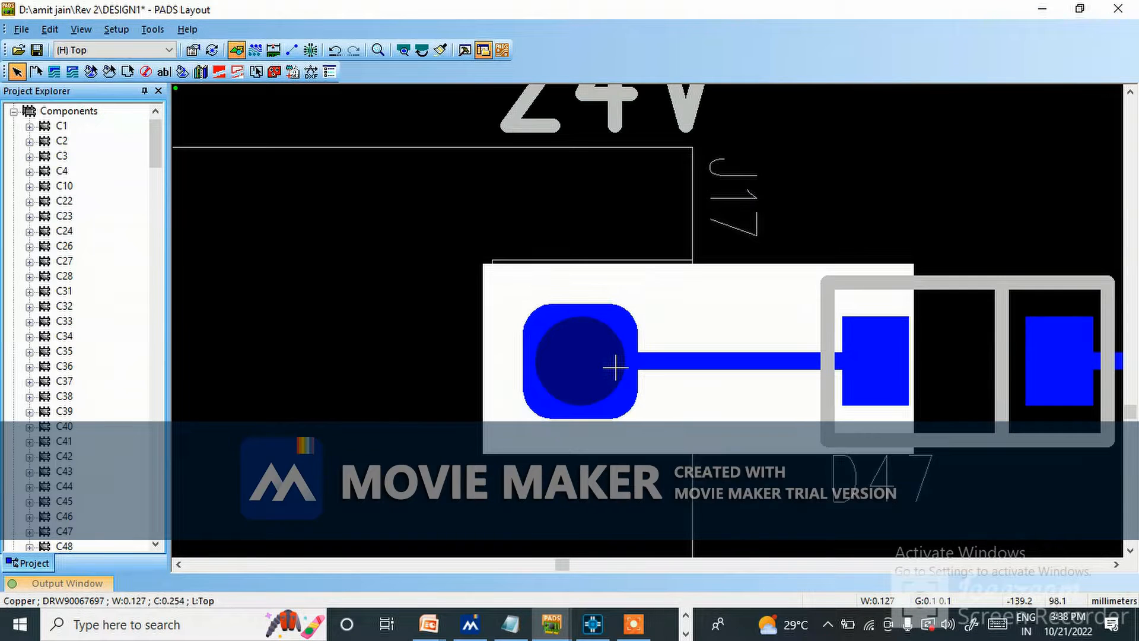
Try to add miters with a radius of 4 to the copper shape between J17 and D47.
left_click(581, 361)
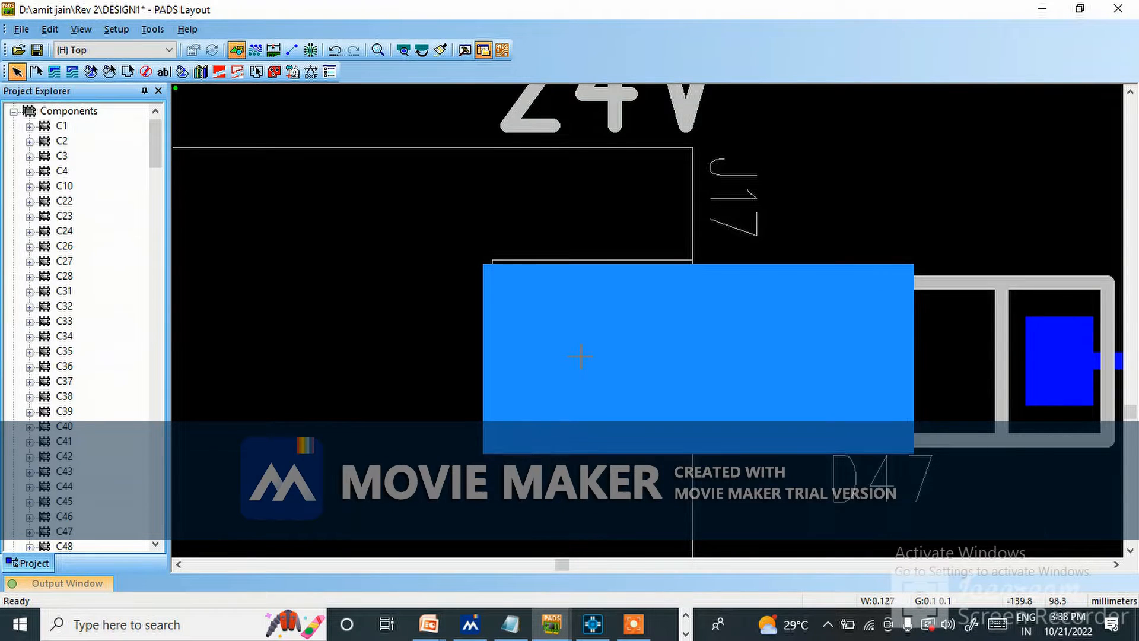
scroll(581, 356, "down", 2)
scroll(639, 363, "up", 1)
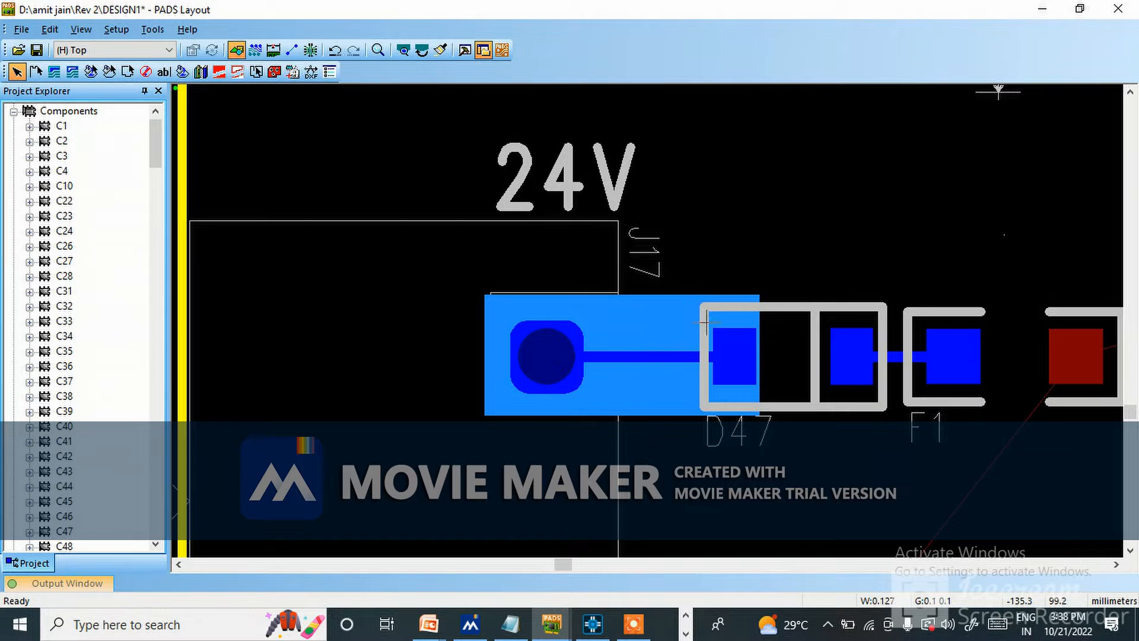
right_click(761, 302)
left_click(806, 295)
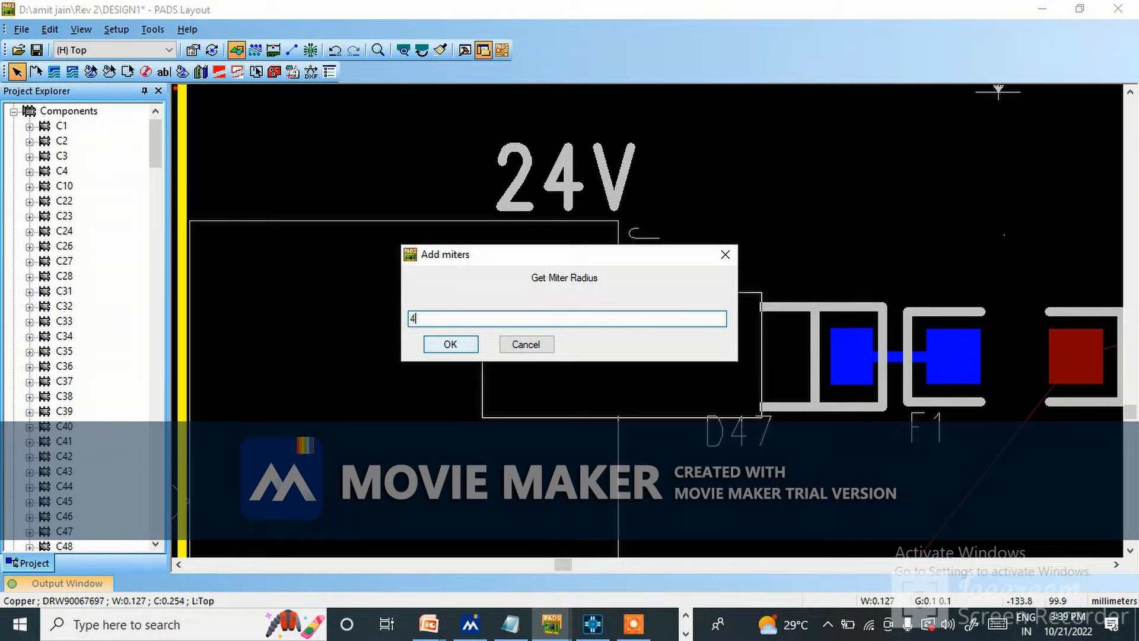
left_click(446, 343)
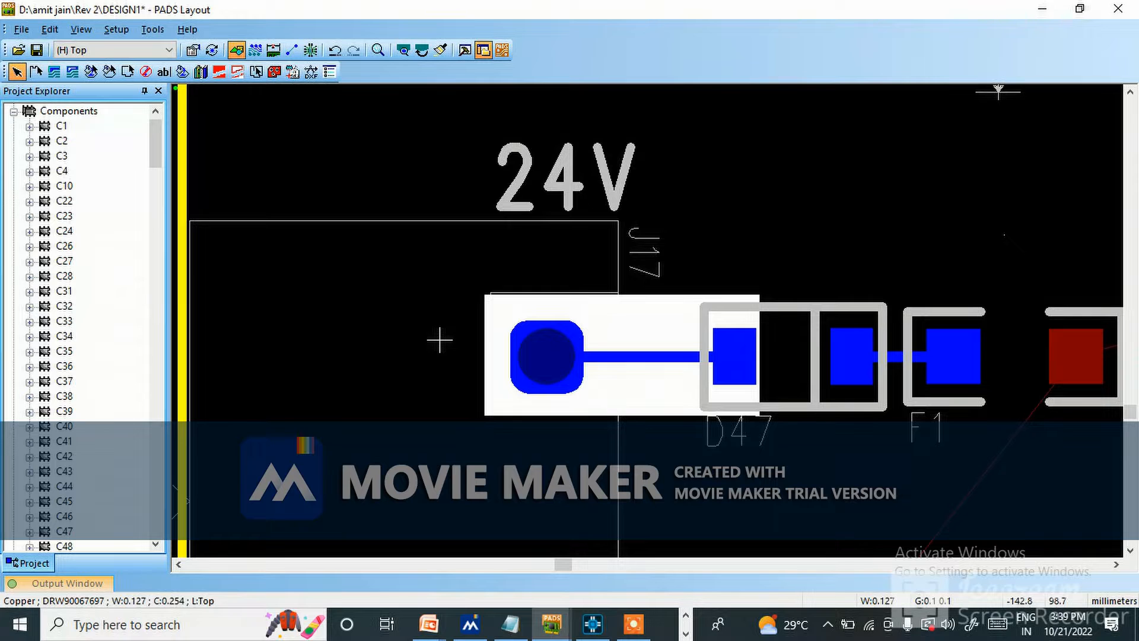
scroll(768, 261, "up", 2)
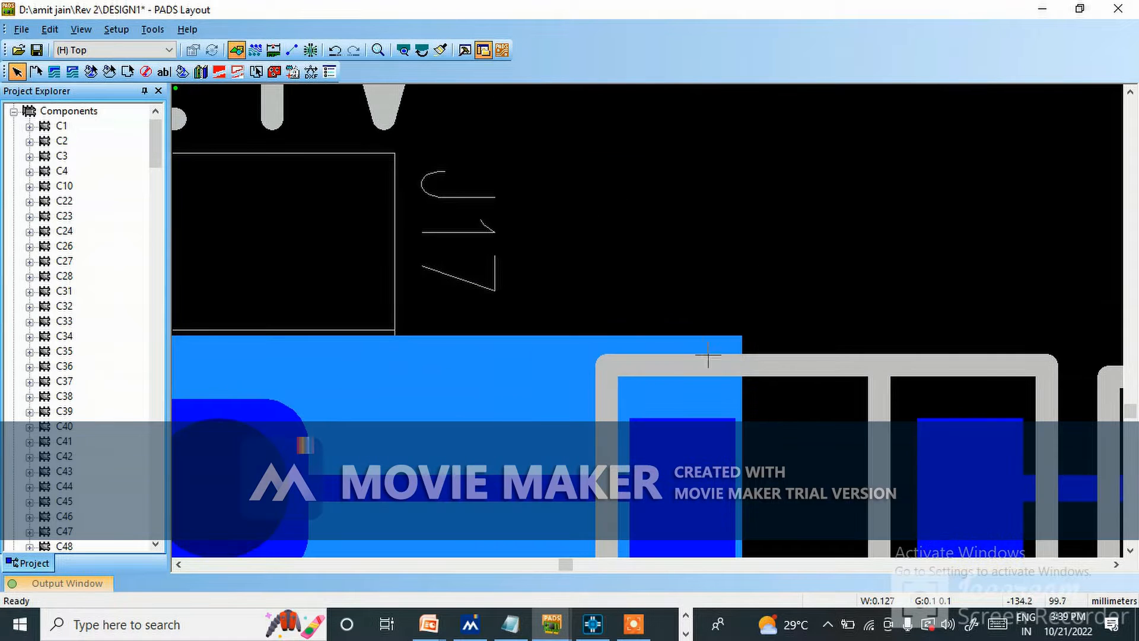
Delete the square-cornered solid copper shape that covers J17's 24V pin and D47's nearest pad.
left_click(703, 340)
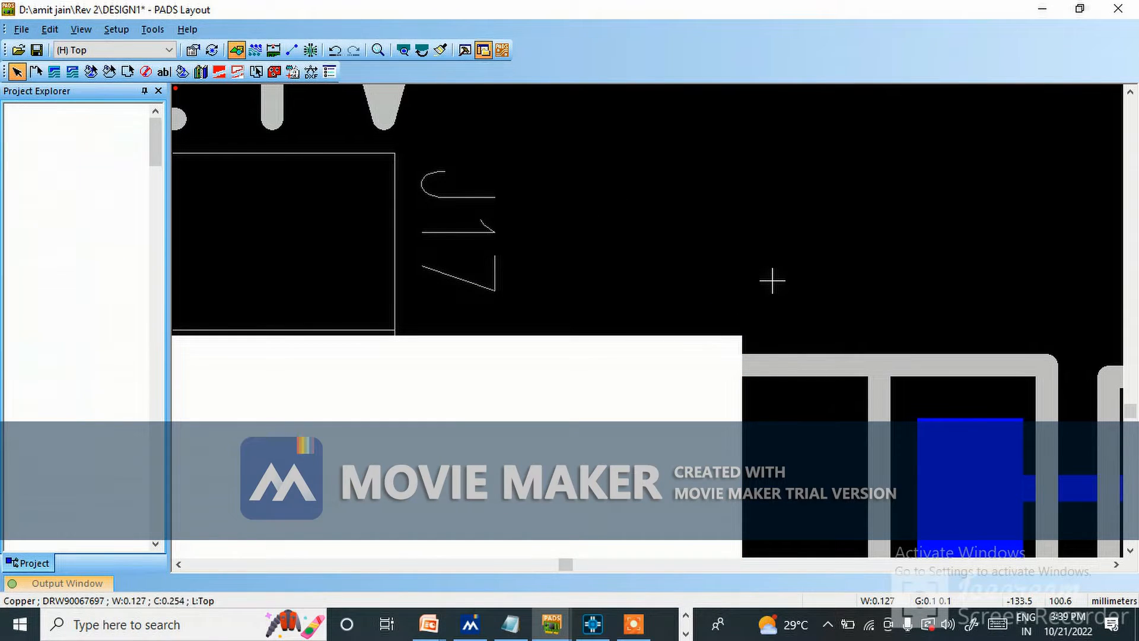
key("Delete")
scroll(552, 346, "down", 2)
scroll(351, 422, "up", 1)
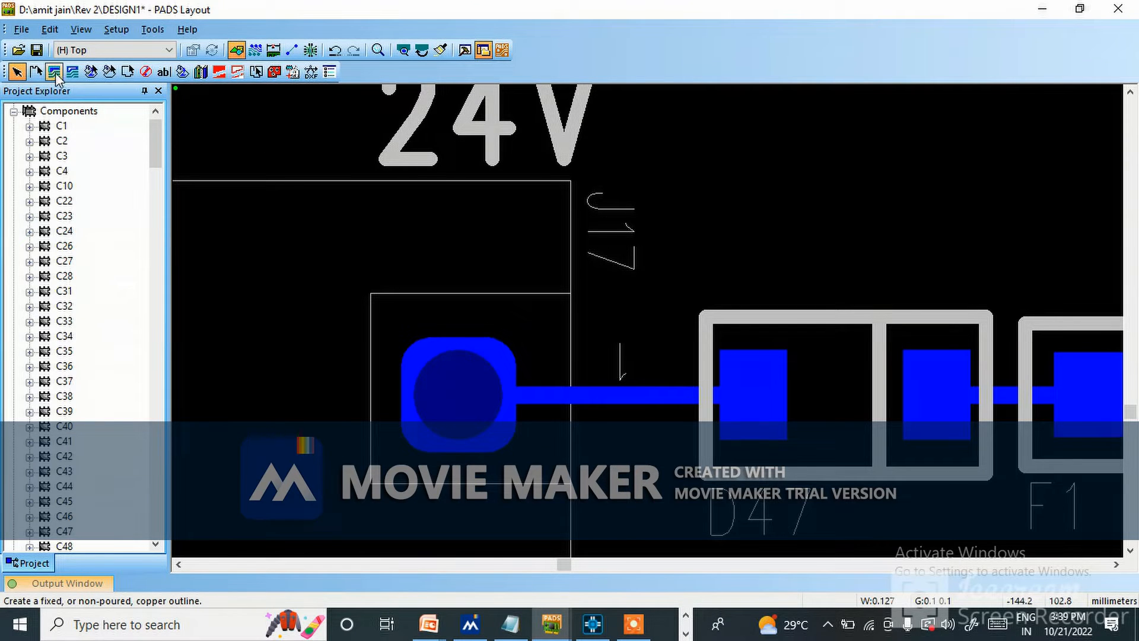
Draw a closed copper polygon with diagonally cut corners around J17's 24V pin and D47's nearest pad.
left_click(53, 73)
left_click(362, 283)
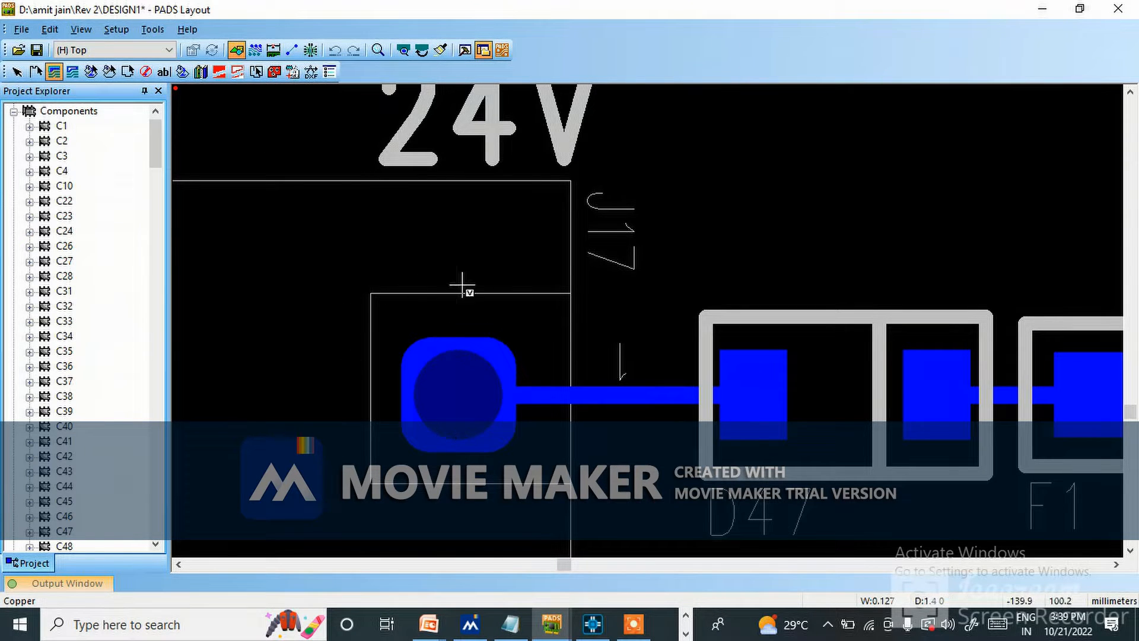
left_click(780, 282)
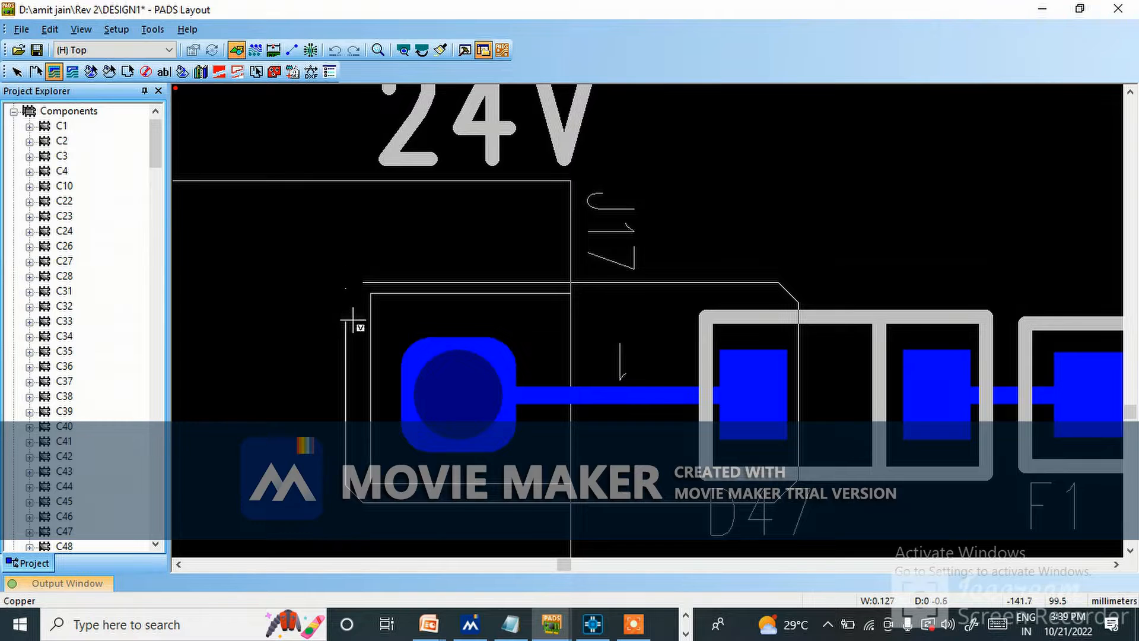
scroll(353, 320, "up", 2)
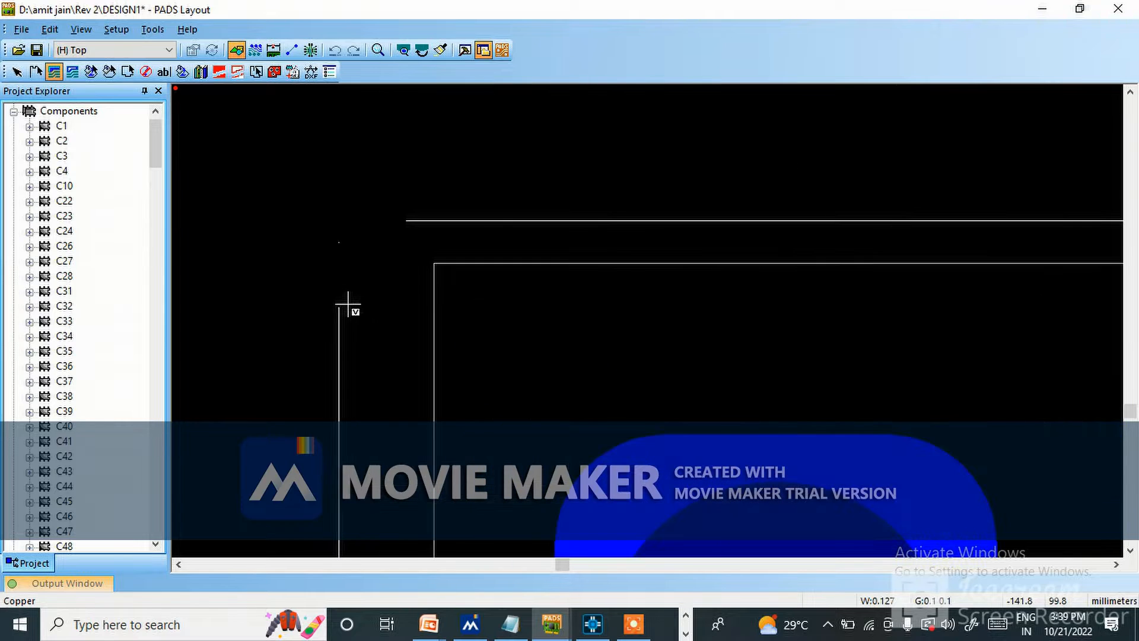
right_click(407, 223)
left_click(437, 231)
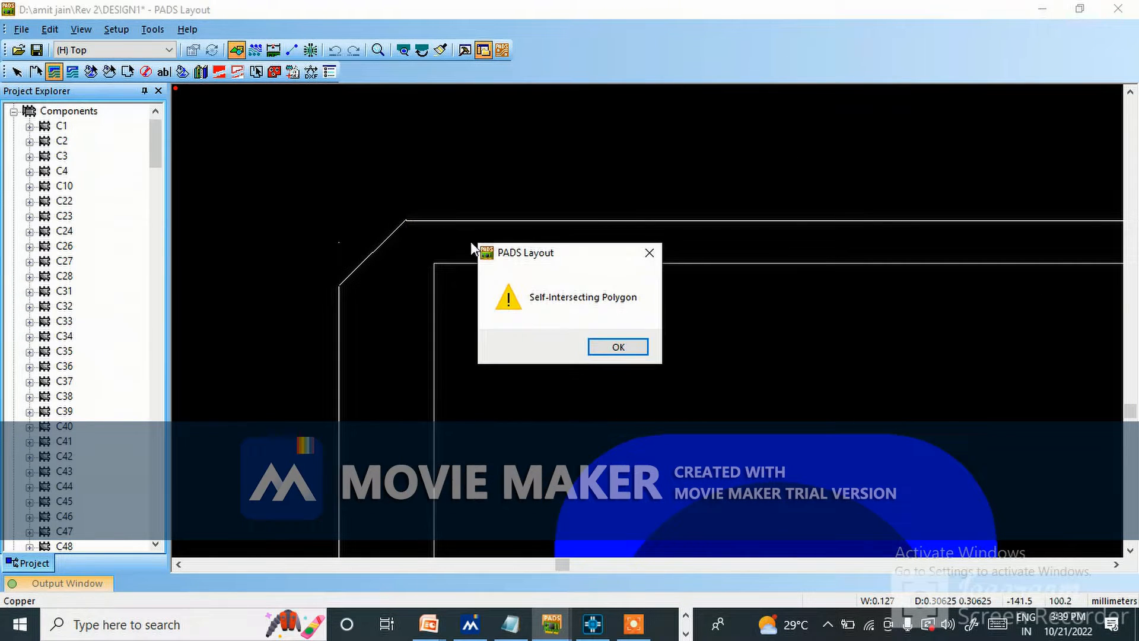
left_click(618, 347)
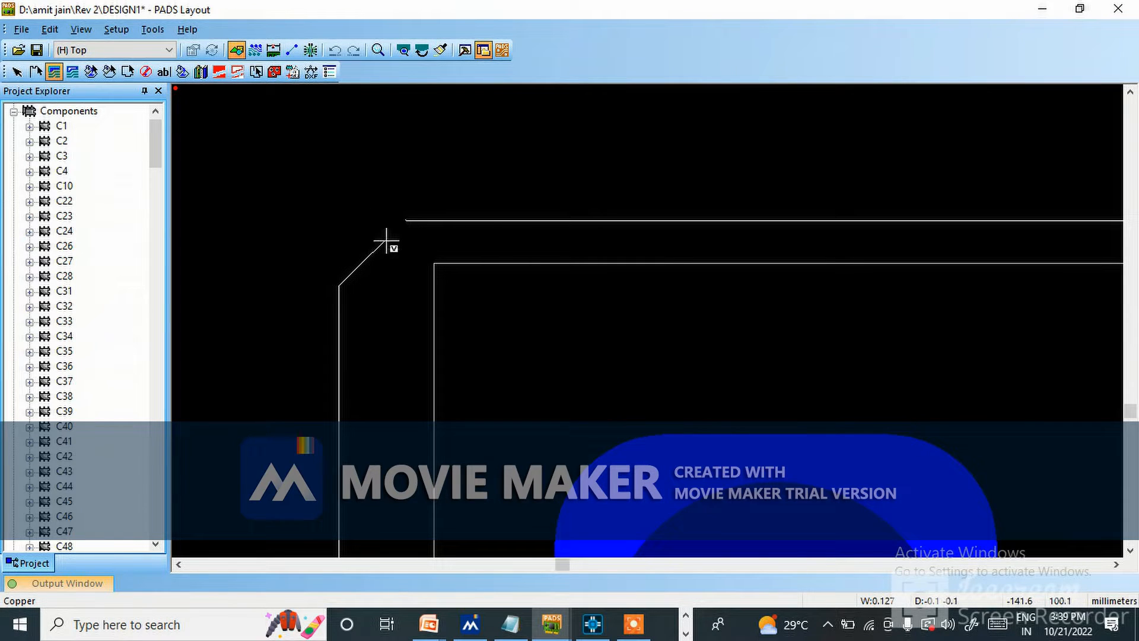
right_click(419, 223)
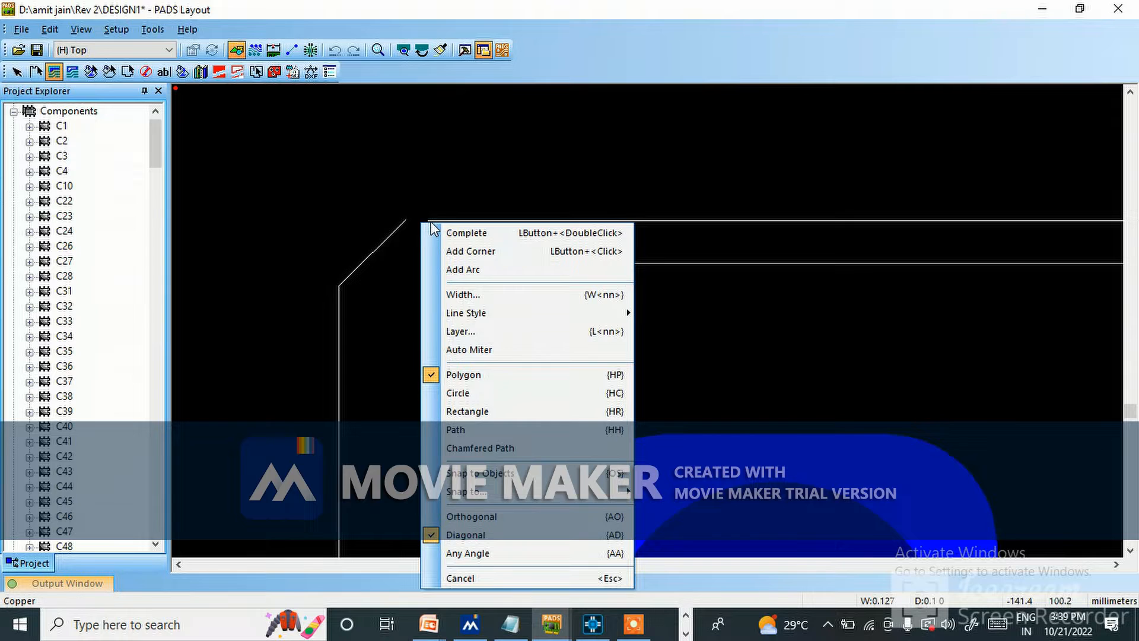
left_click(446, 233)
scroll(519, 283, "down", 1)
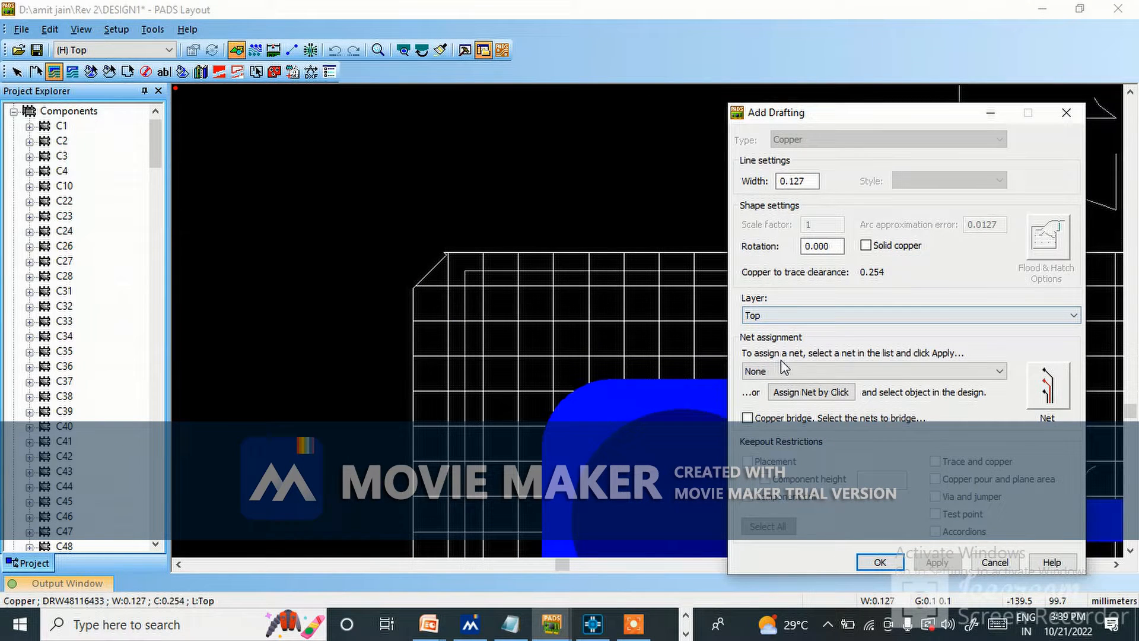
Make the new polygon solid copper on the Top layer and assign it to net N4178384 by picking from the design.
left_click(810, 394)
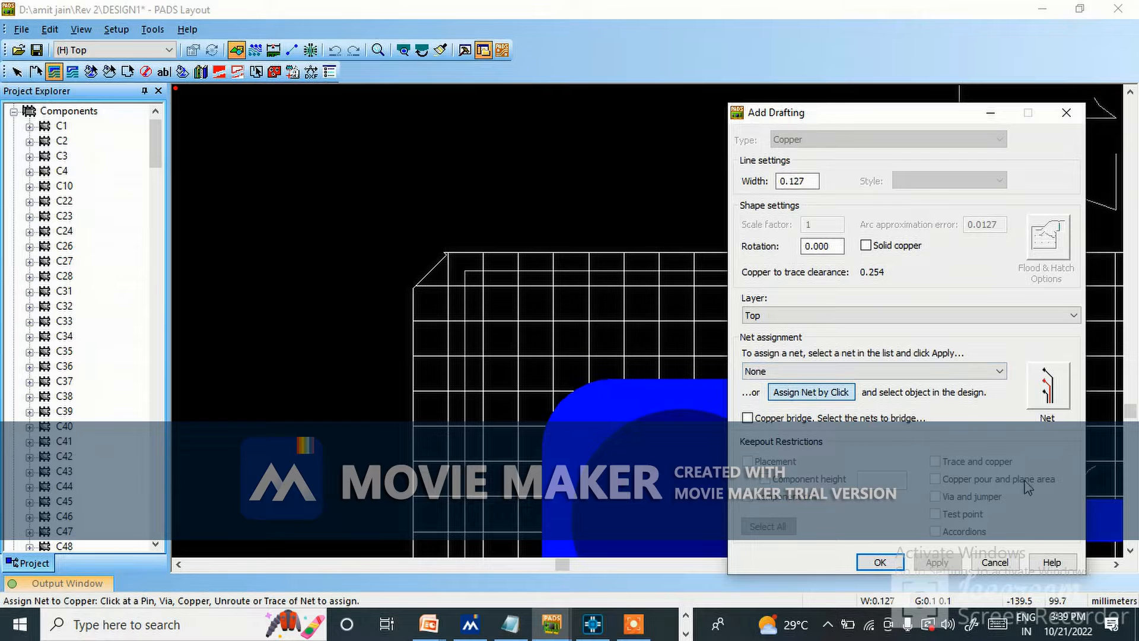
left_click(1096, 512)
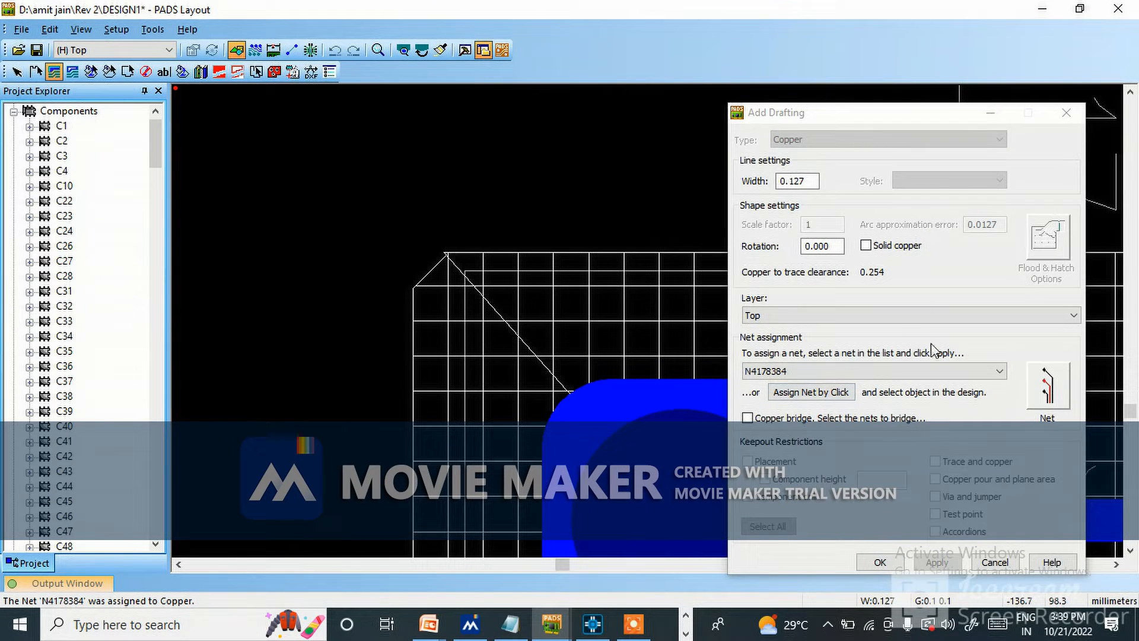
left_click(866, 245)
left_click(938, 562)
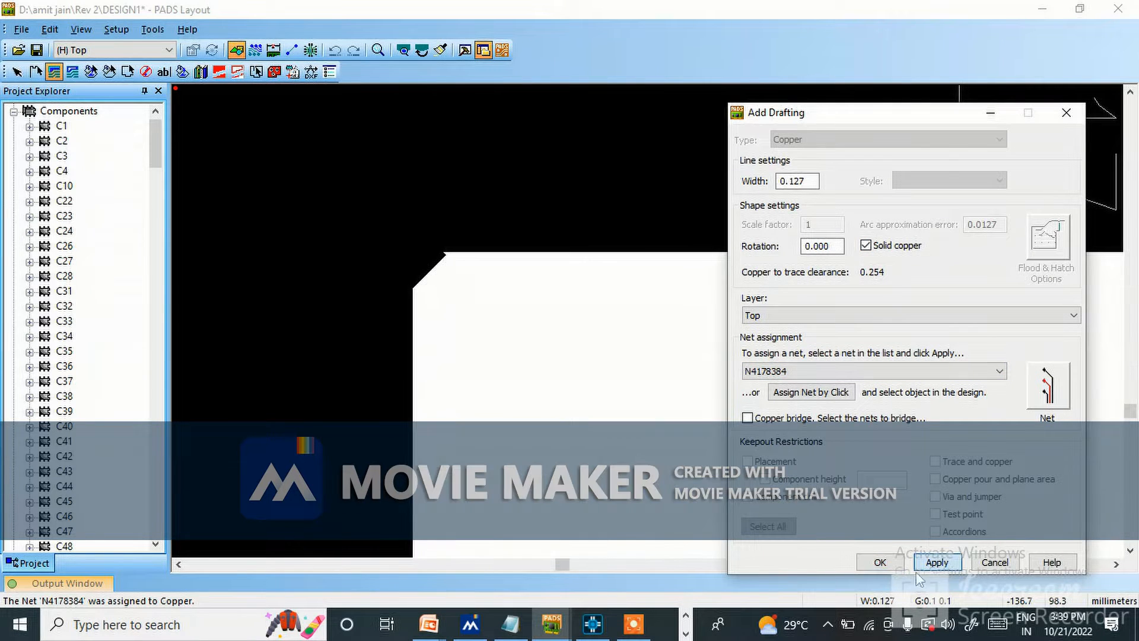
left_click(880, 562)
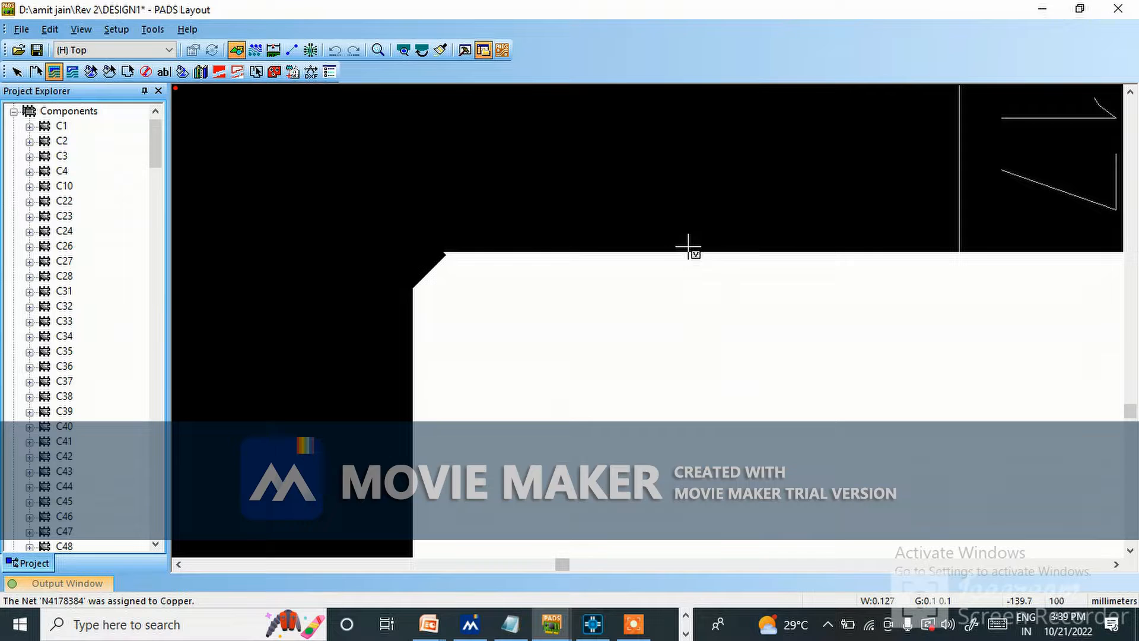
scroll(663, 195, "down", 3)
key("Escape")
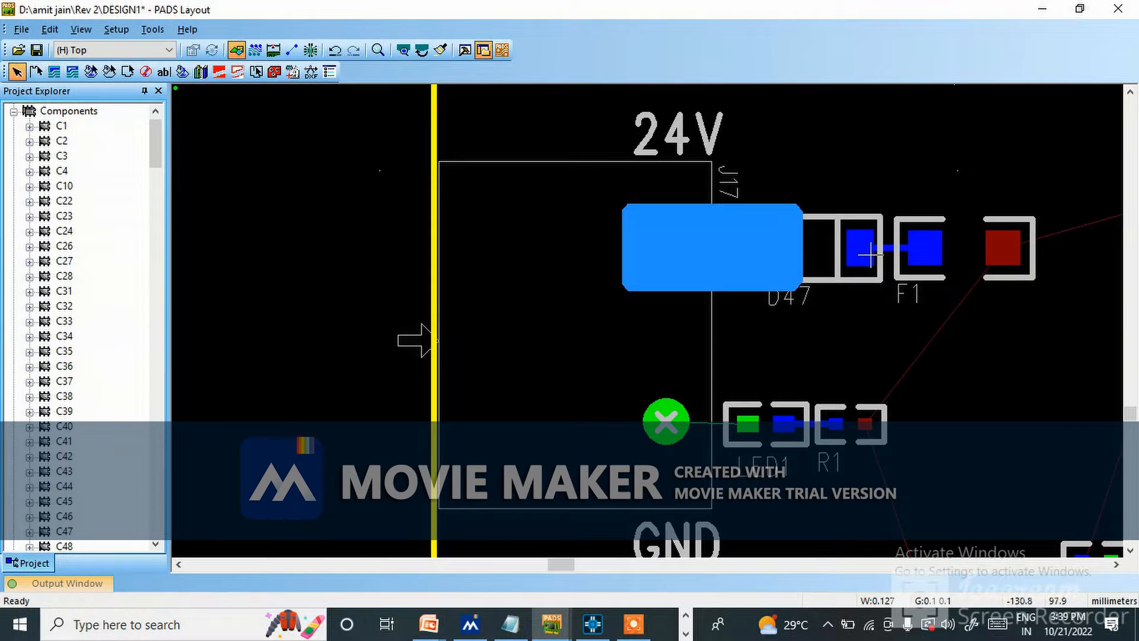
scroll(900, 234, "up", 4)
scroll(738, 262, "down", 3)
scroll(961, 282, "up", 1)
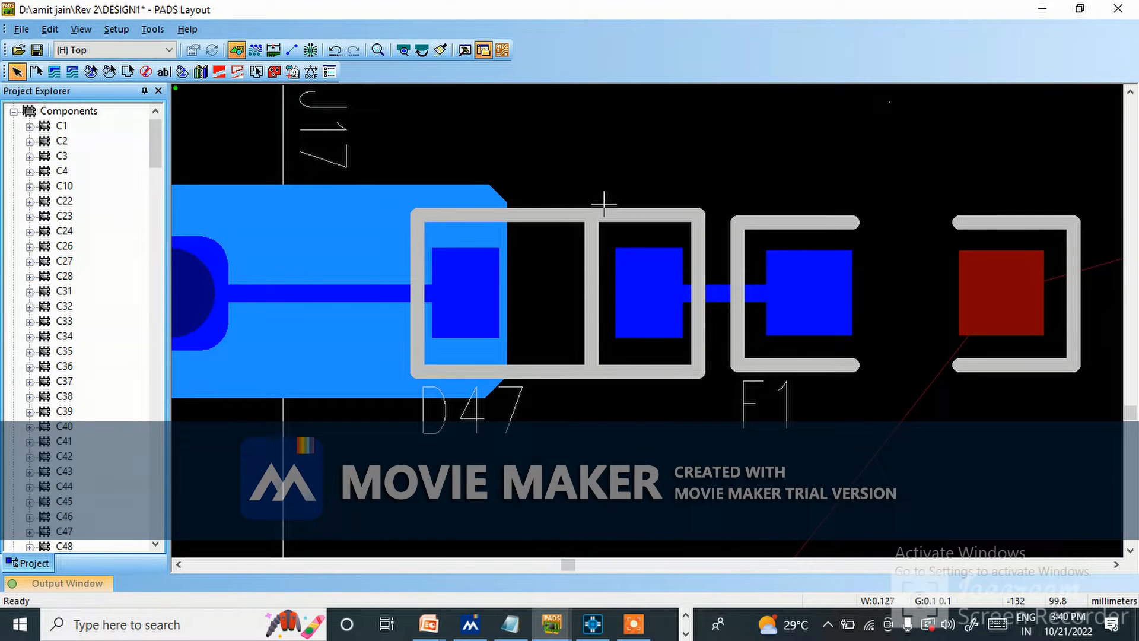
left_click(54, 72)
left_click(596, 203)
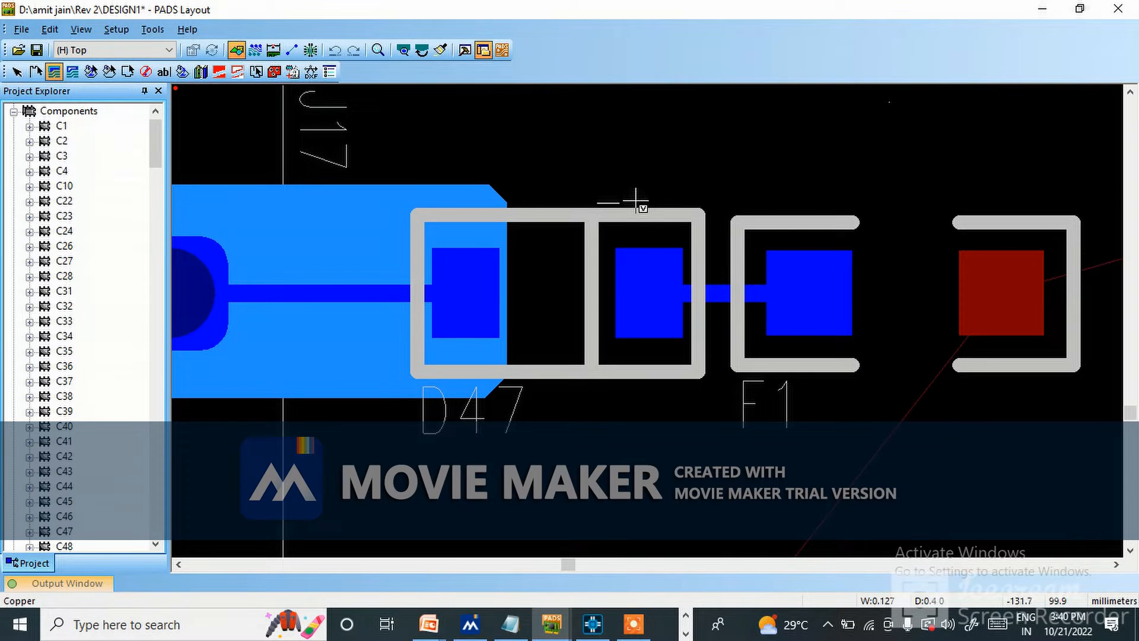
left_click(867, 224)
left_click(866, 399)
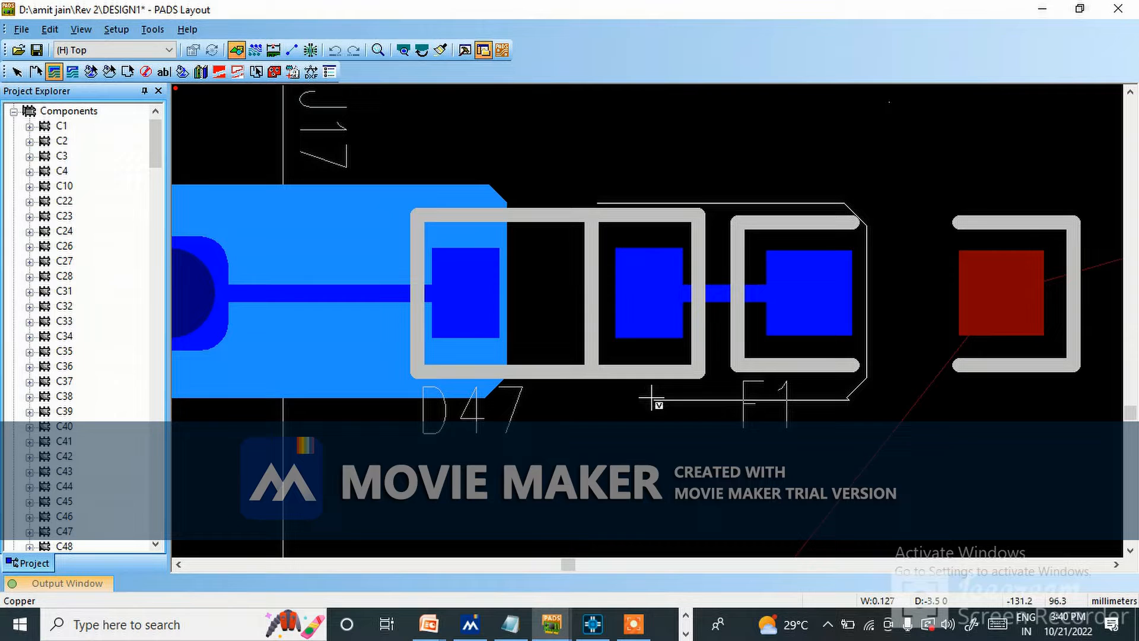
key("Escape")
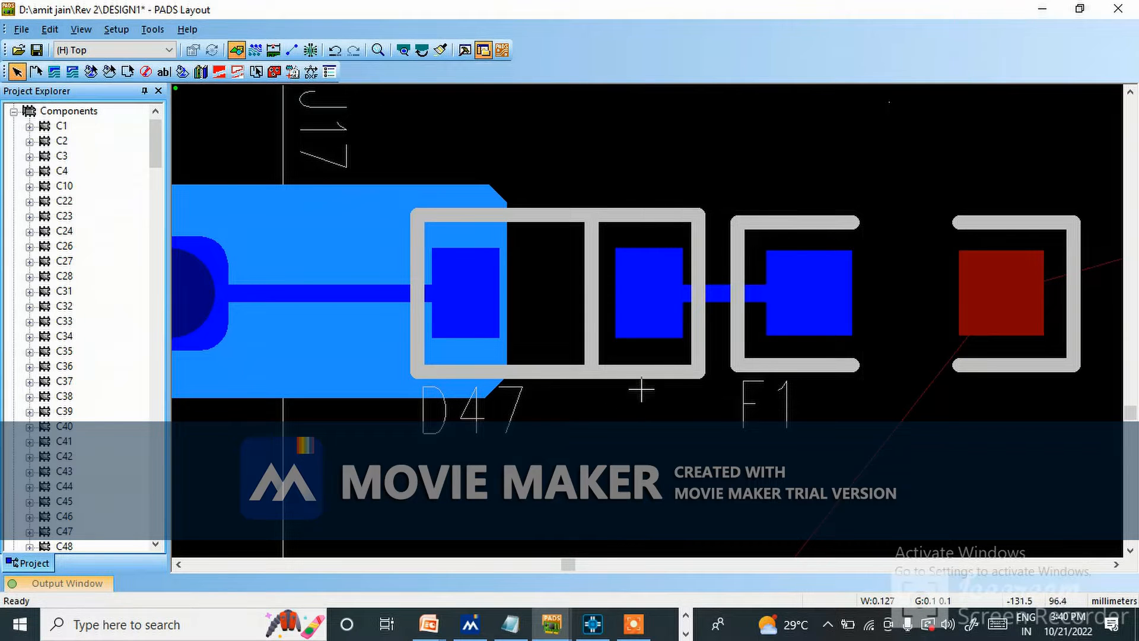
left_click(54, 72)
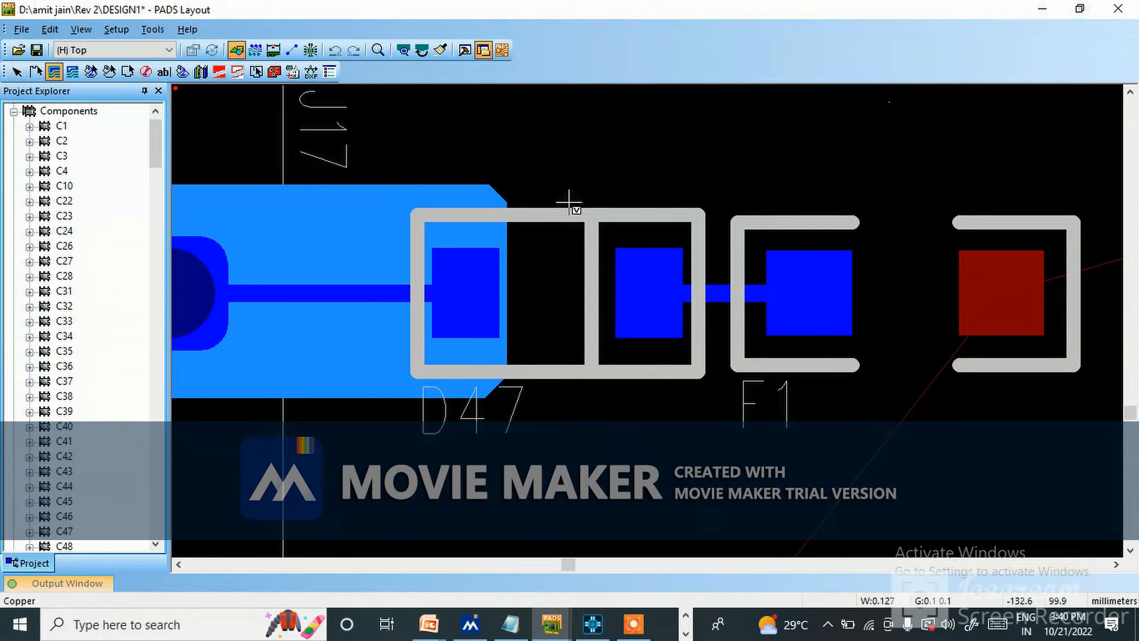
left_click(592, 191)
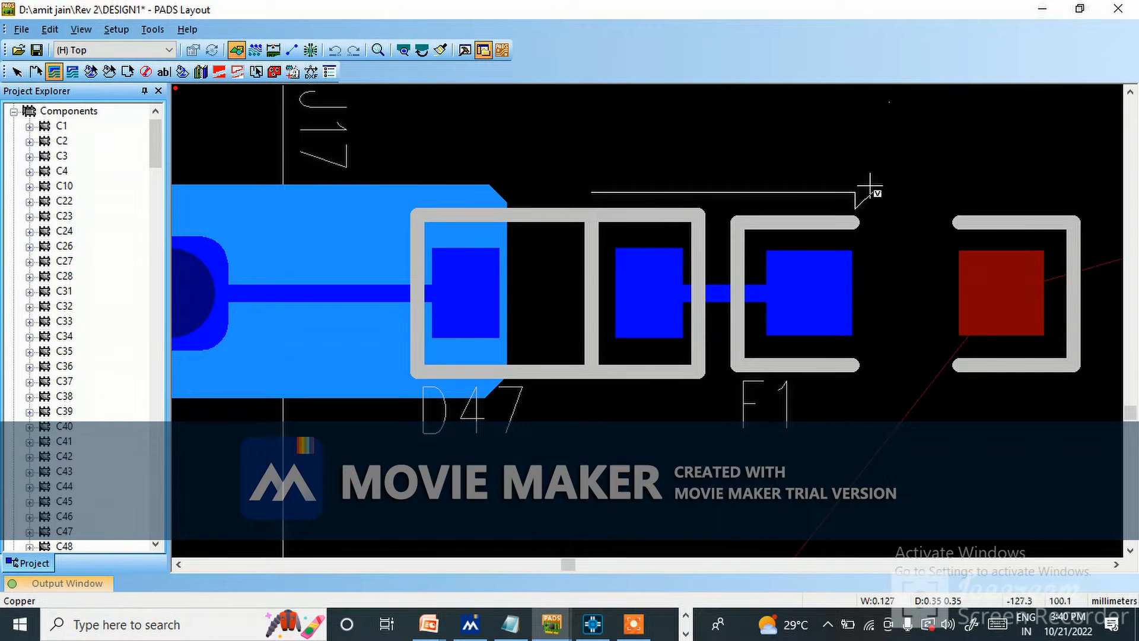
scroll(860, 193, "up", 2)
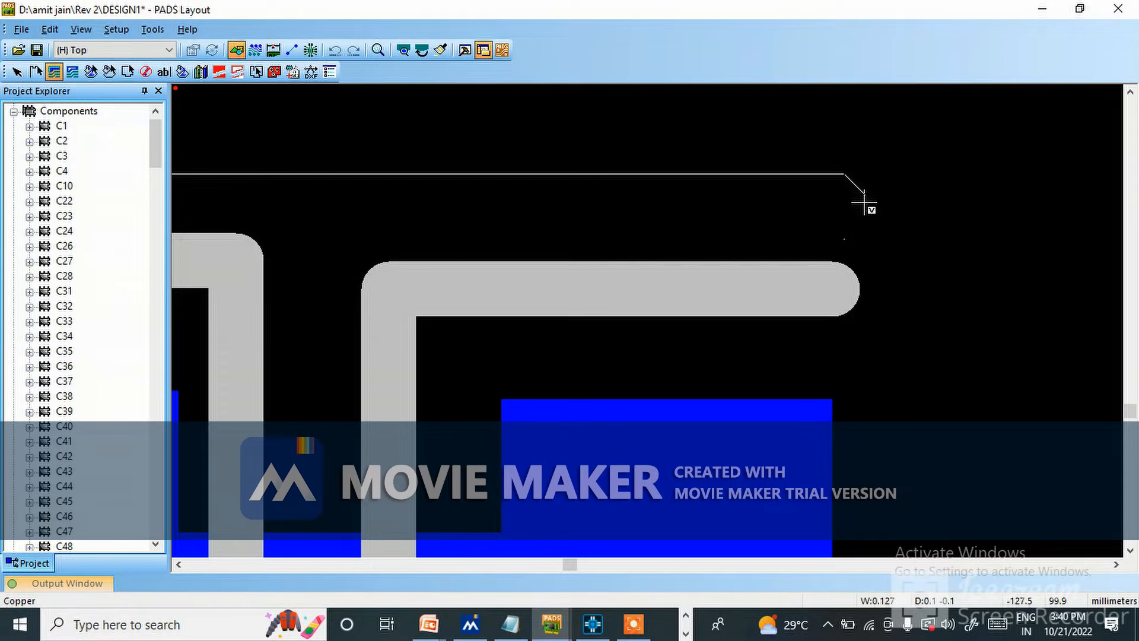
scroll(847, 178, "down", 2)
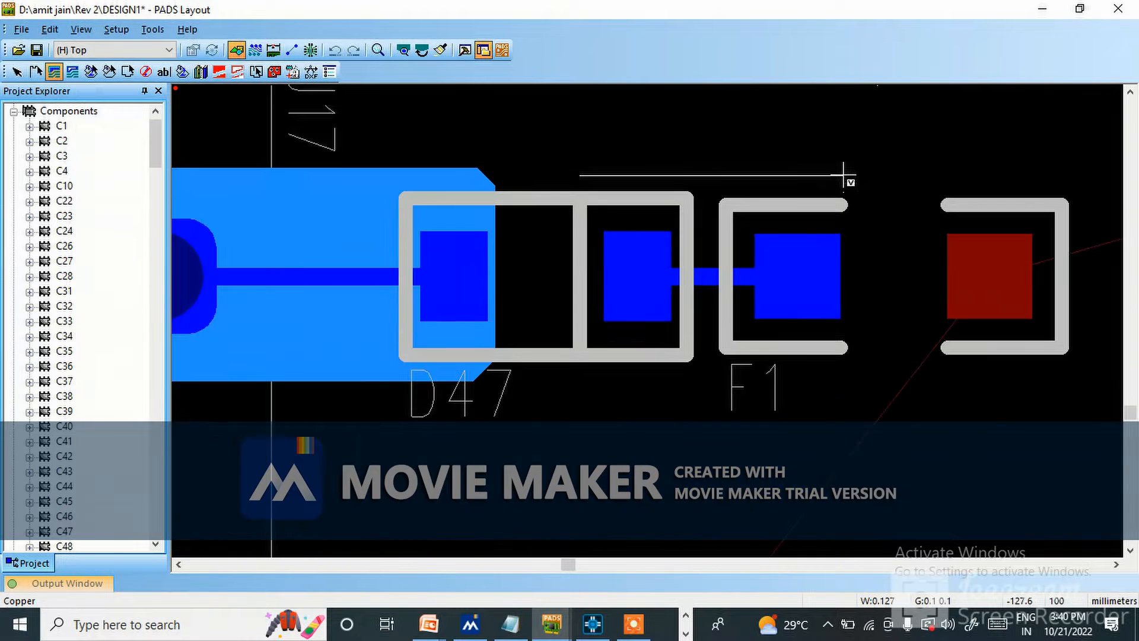
left_click(838, 376)
left_click(581, 366)
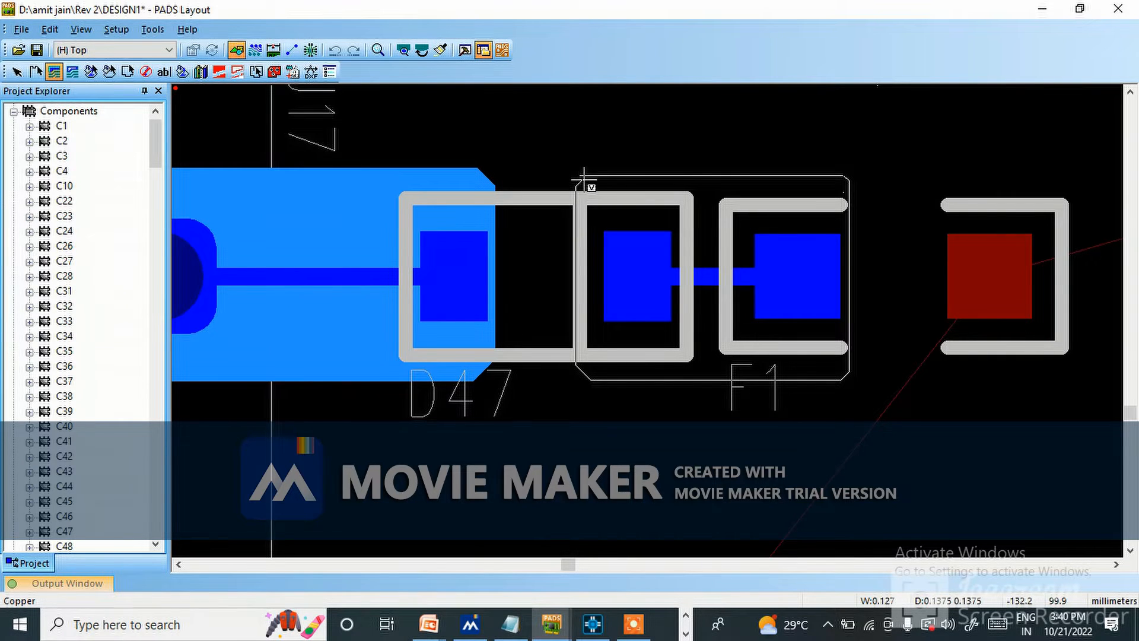
scroll(580, 177, "up", 2)
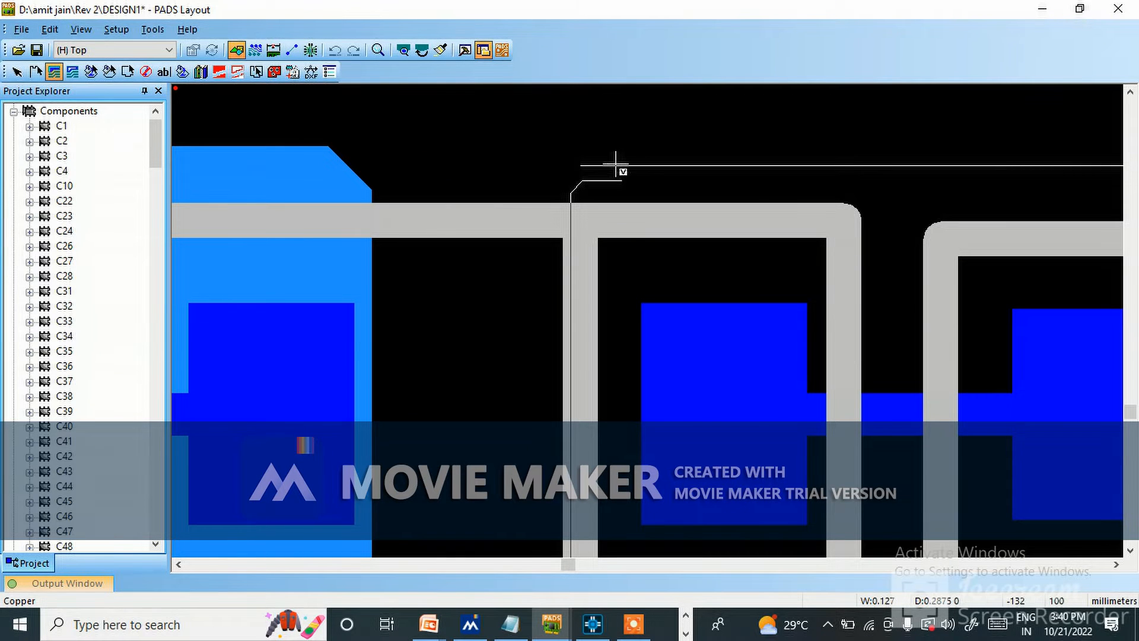
key("Escape")
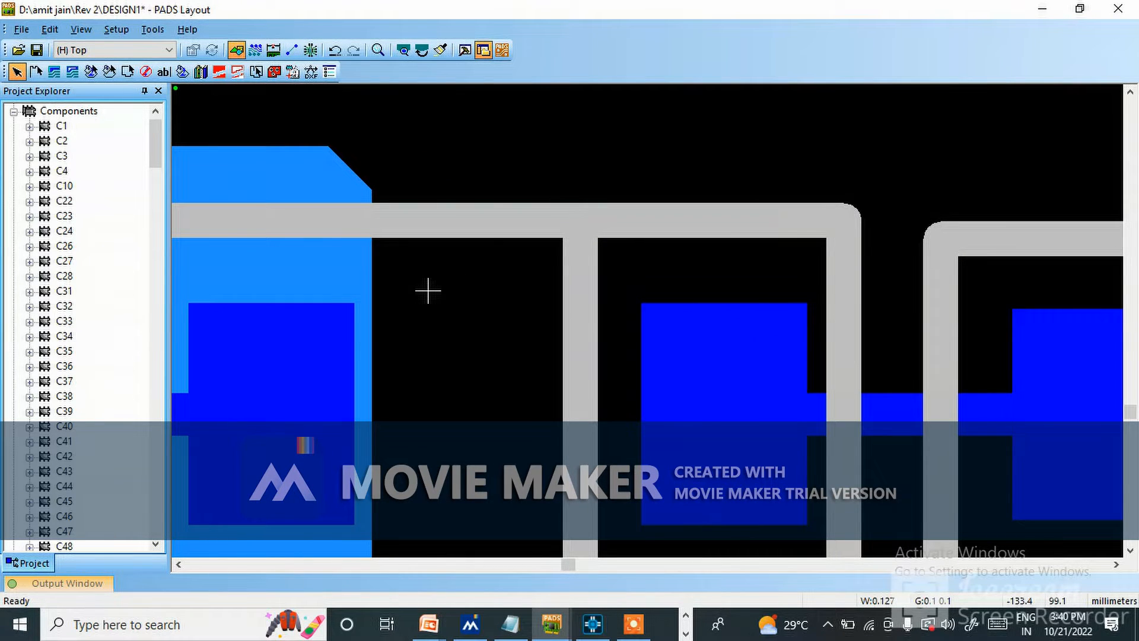
Set all grids to 5 with a modeless command and try the Copper tool near D47 and F1.
type("G 5")
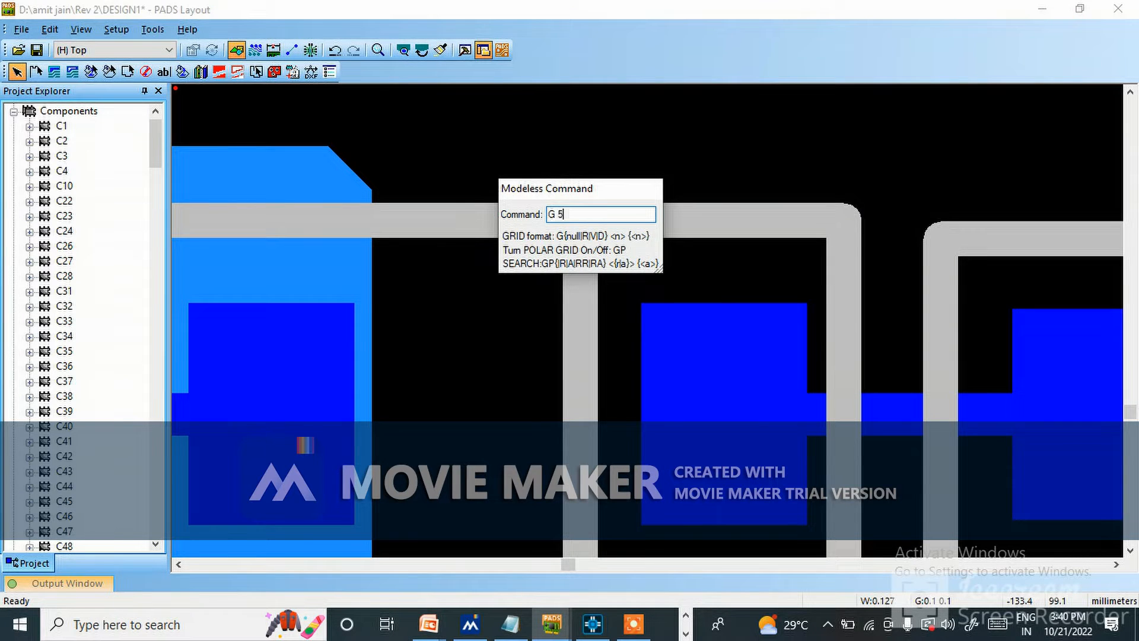
key("Return")
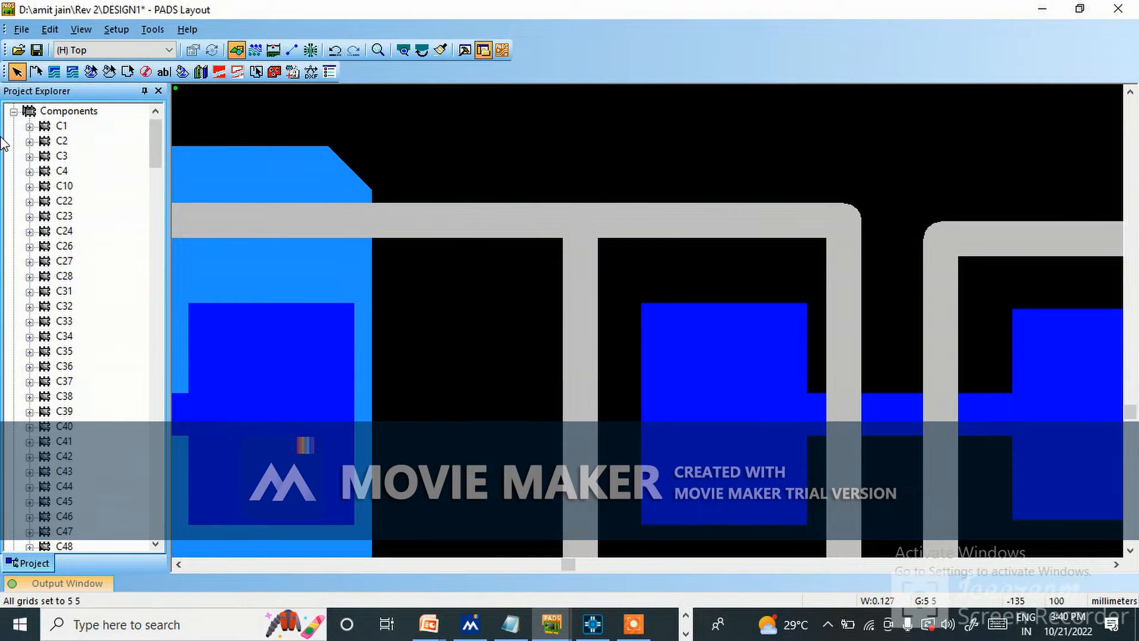
left_click(54, 72)
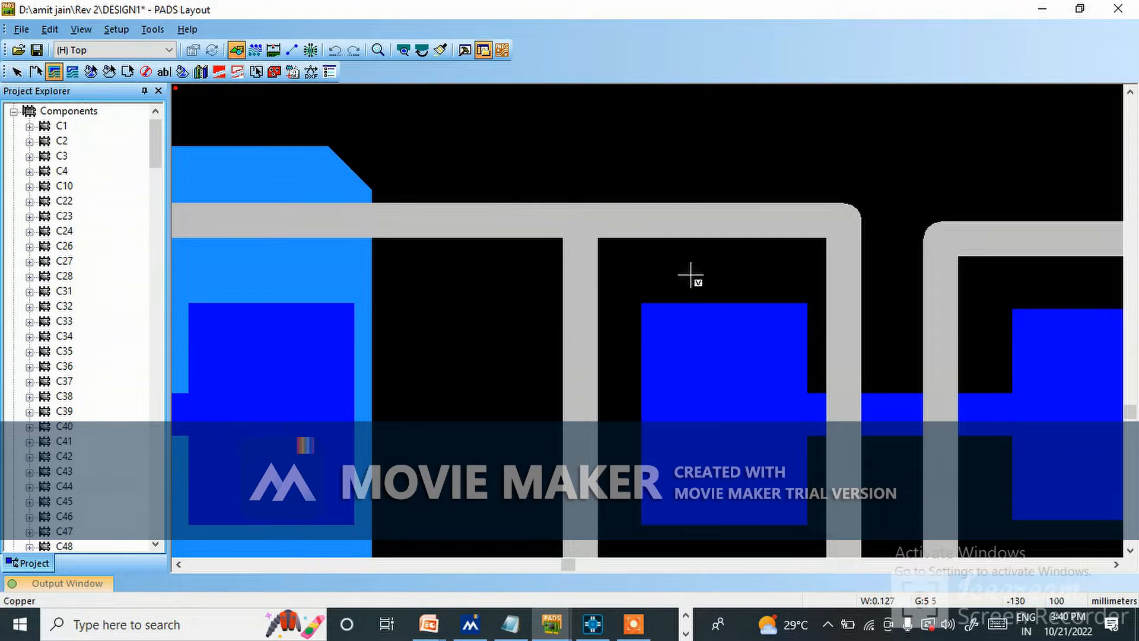
scroll(793, 201, "down", 3)
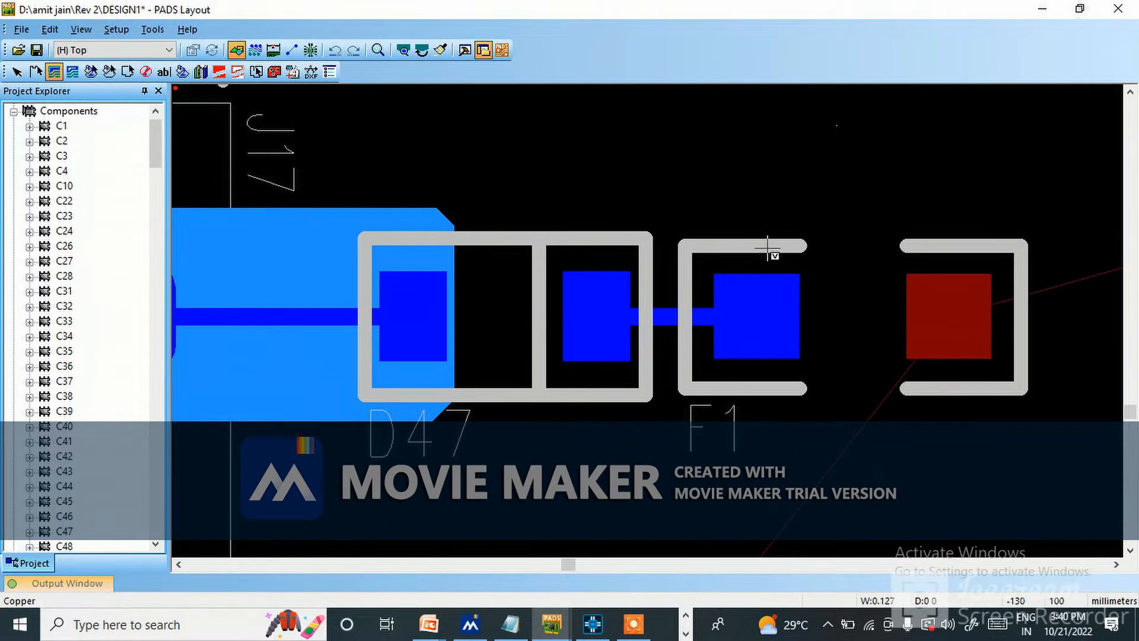
key("Escape")
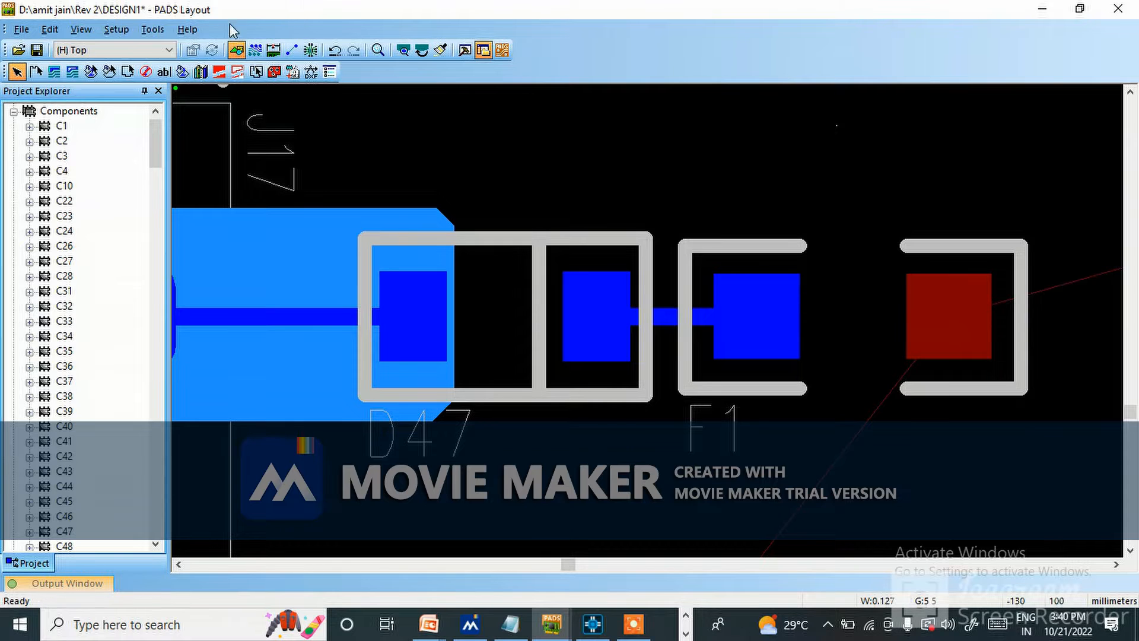
Change the design units to Mils in the global general options and apply them.
left_click(153, 29)
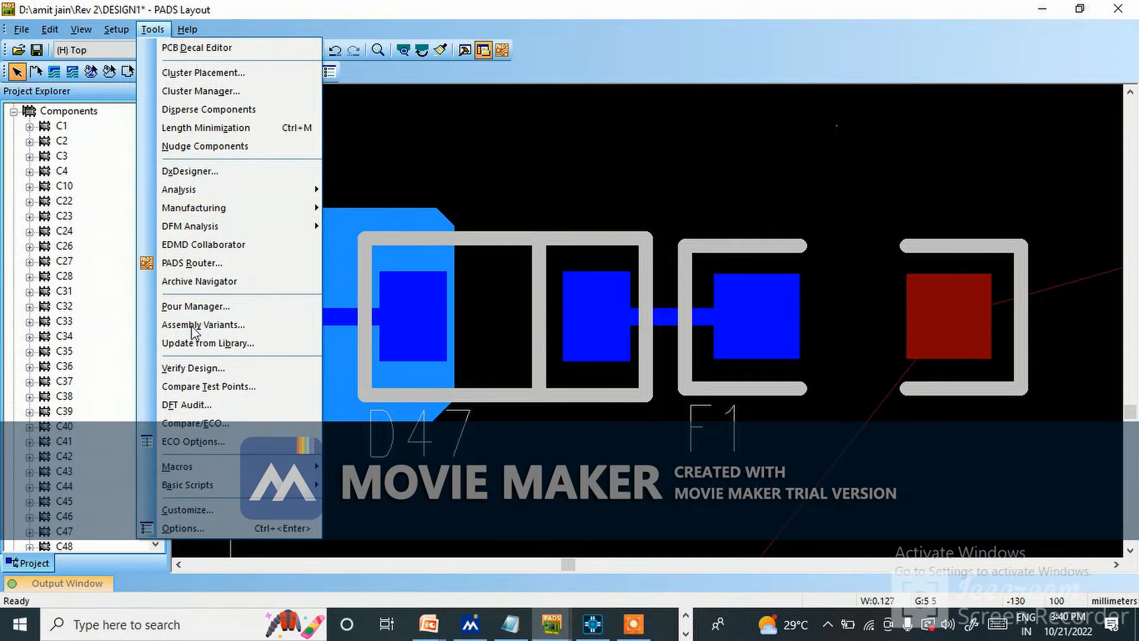
left_click(261, 528)
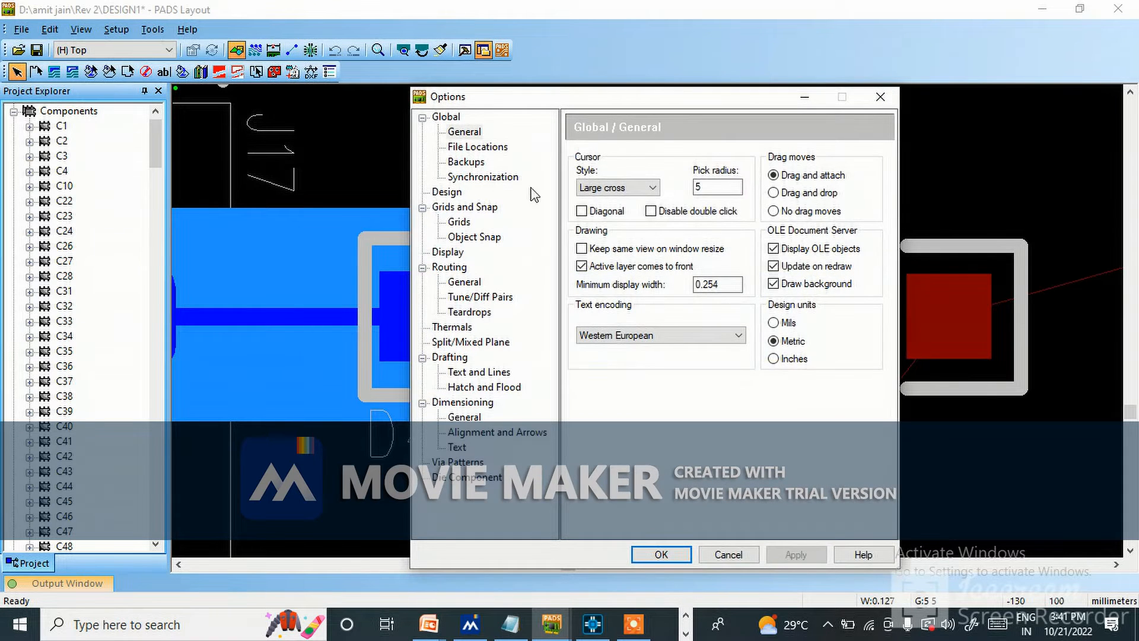
left_click(773, 322)
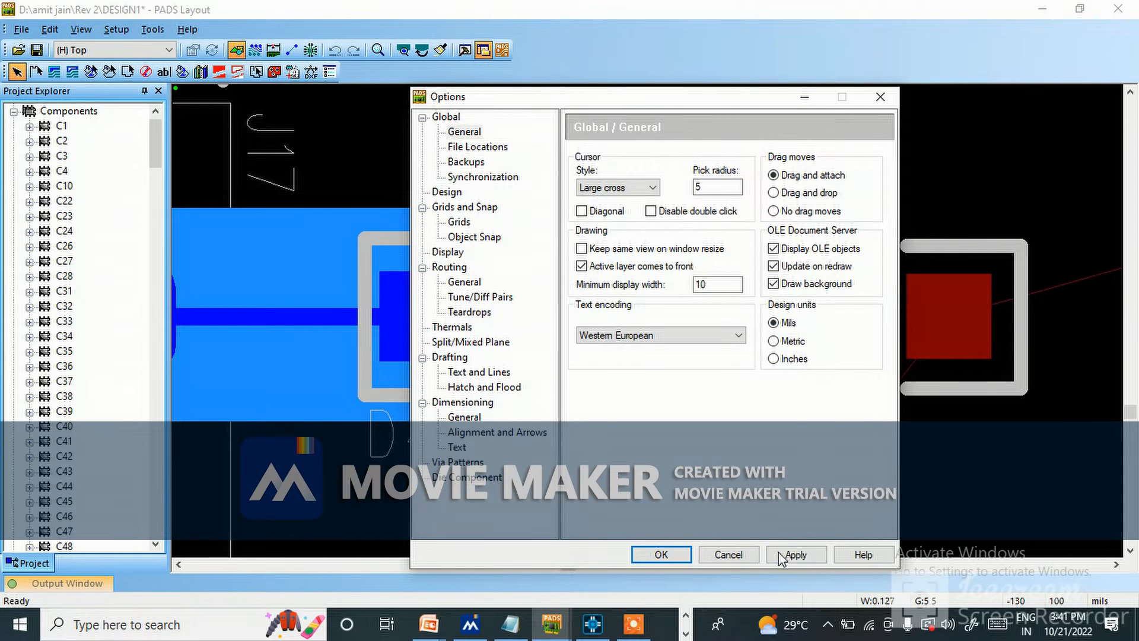
left_click(798, 555)
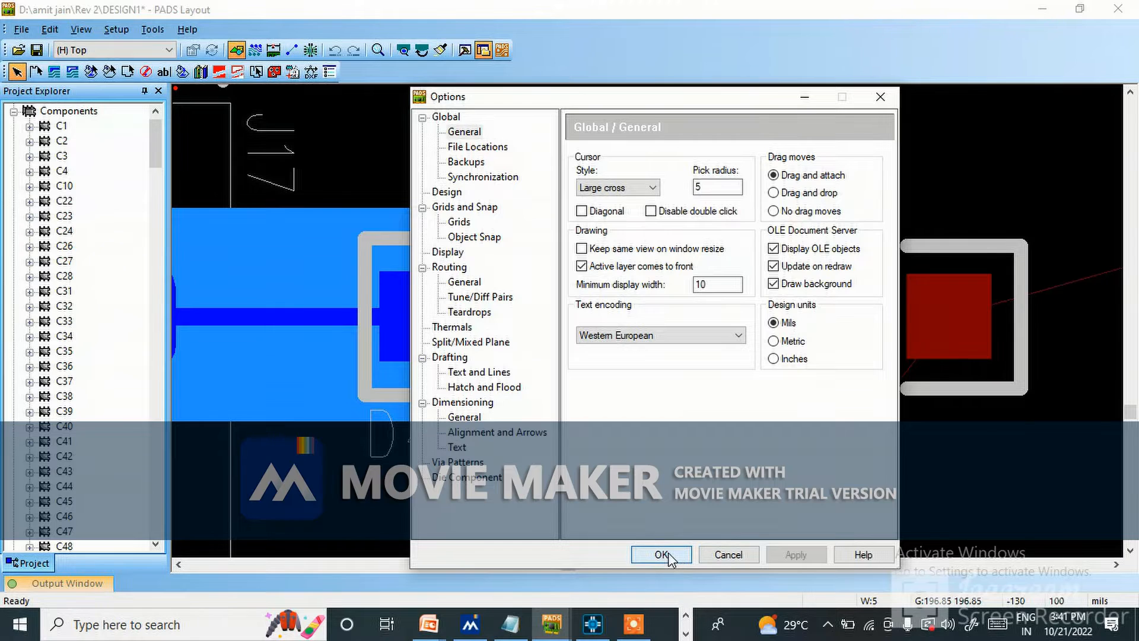
left_click(662, 554)
Set all design grids to 5 mils.
type("g 5")
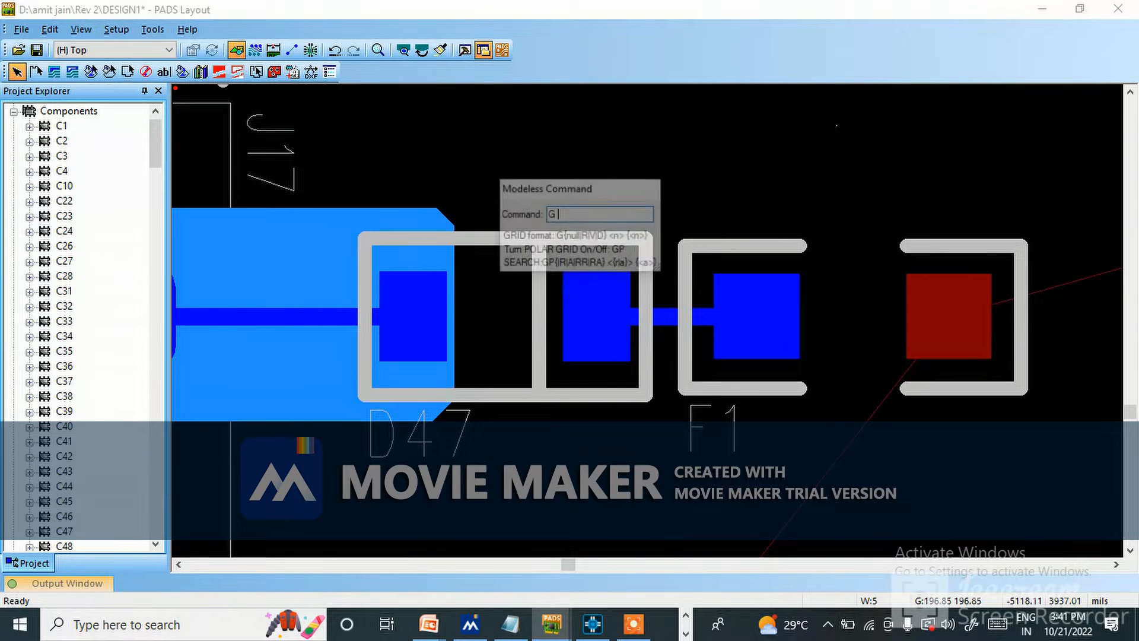
key("Return")
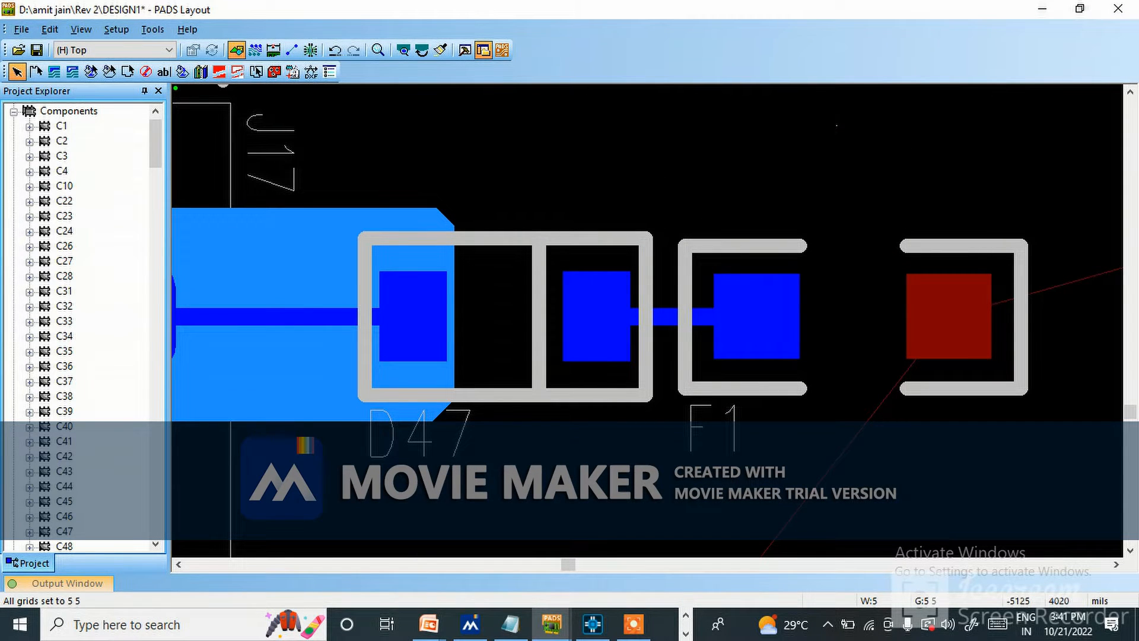
left_click(54, 71)
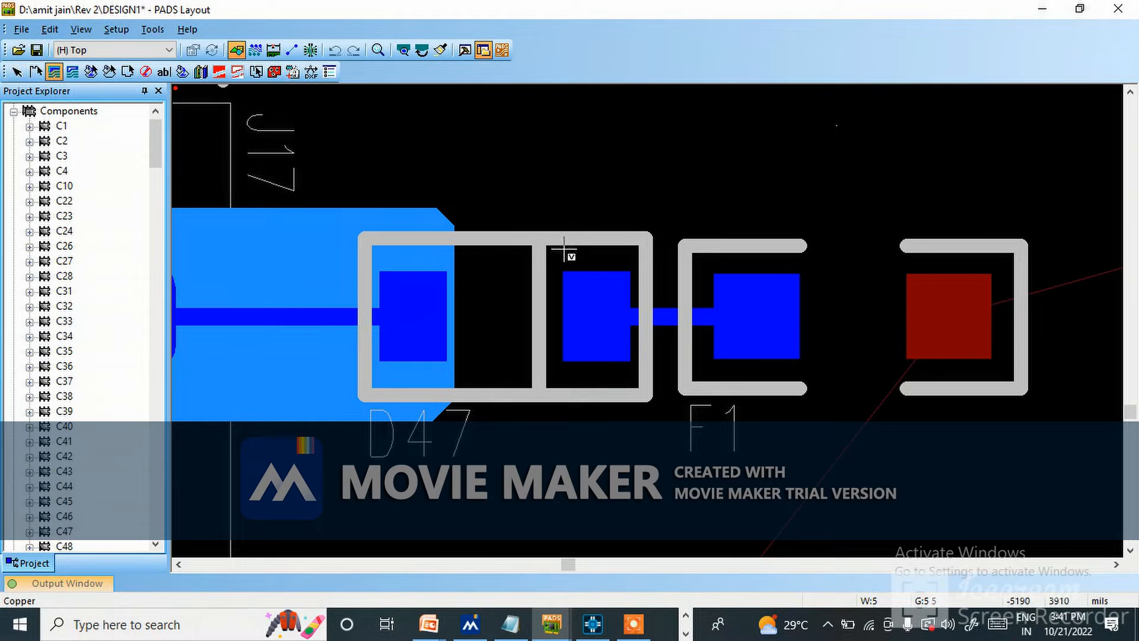
left_click(549, 218)
left_click(801, 219)
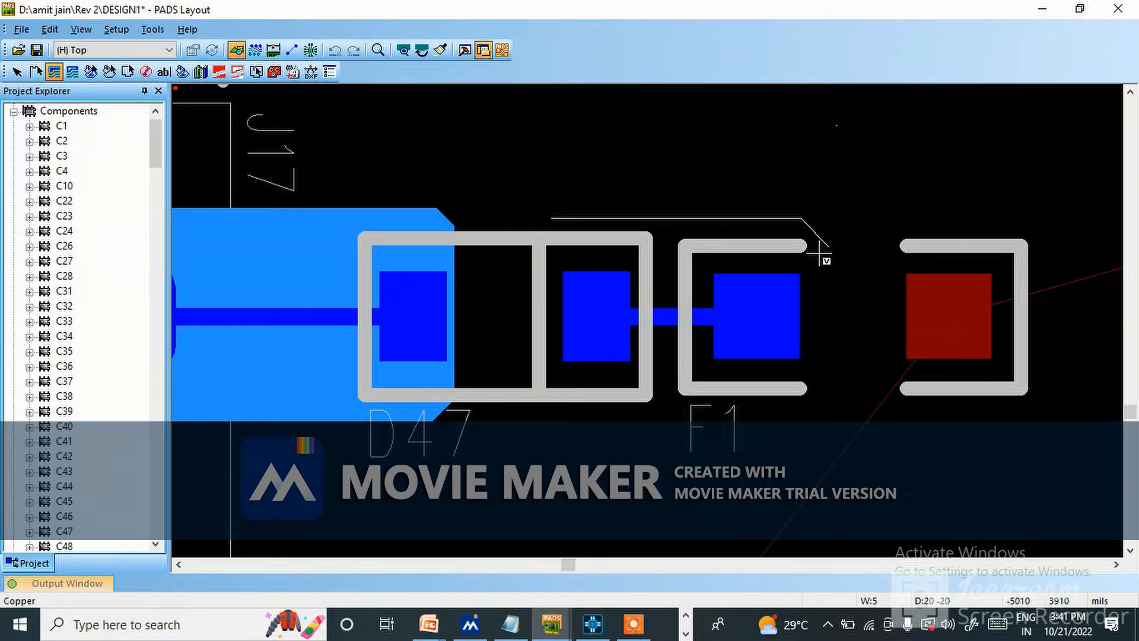
left_click(816, 407)
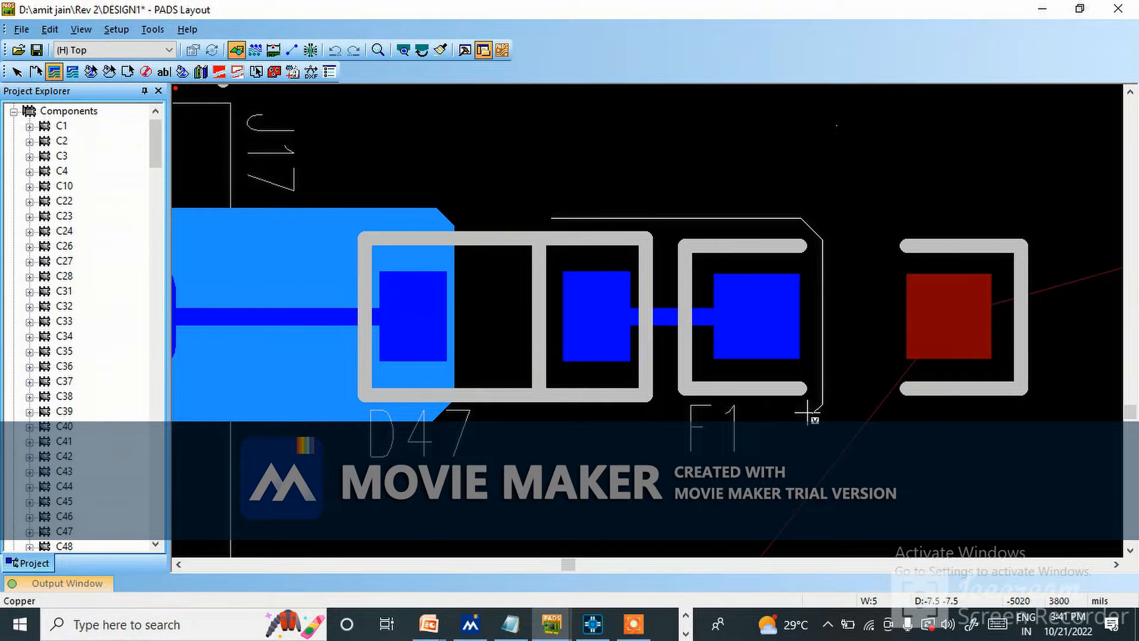
left_click(535, 412)
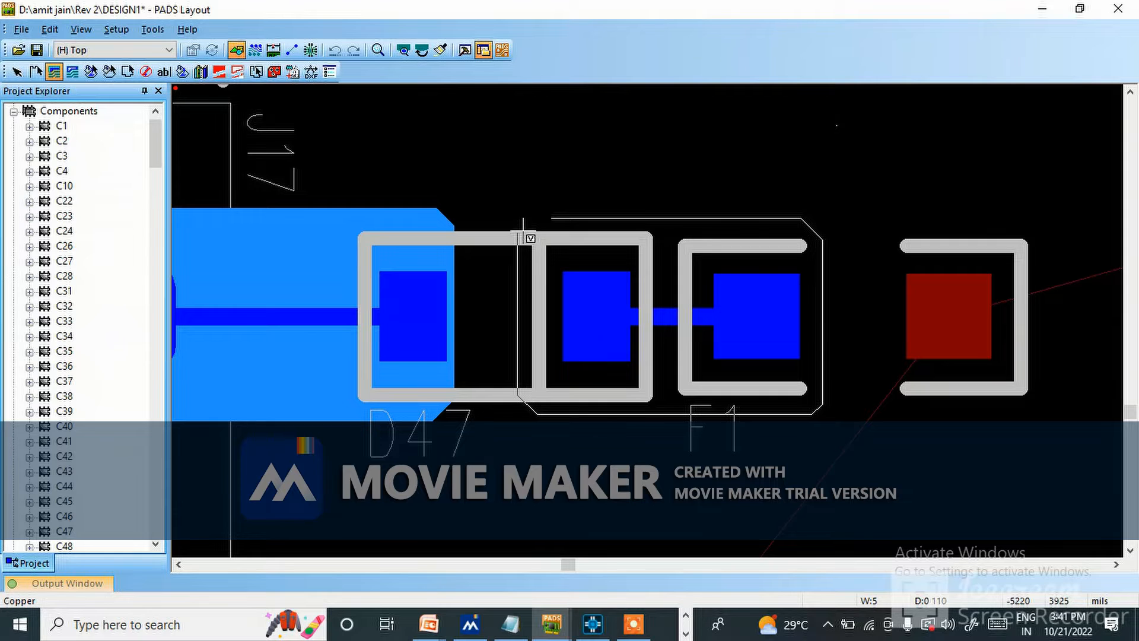
right_click(563, 219)
left_click(596, 230)
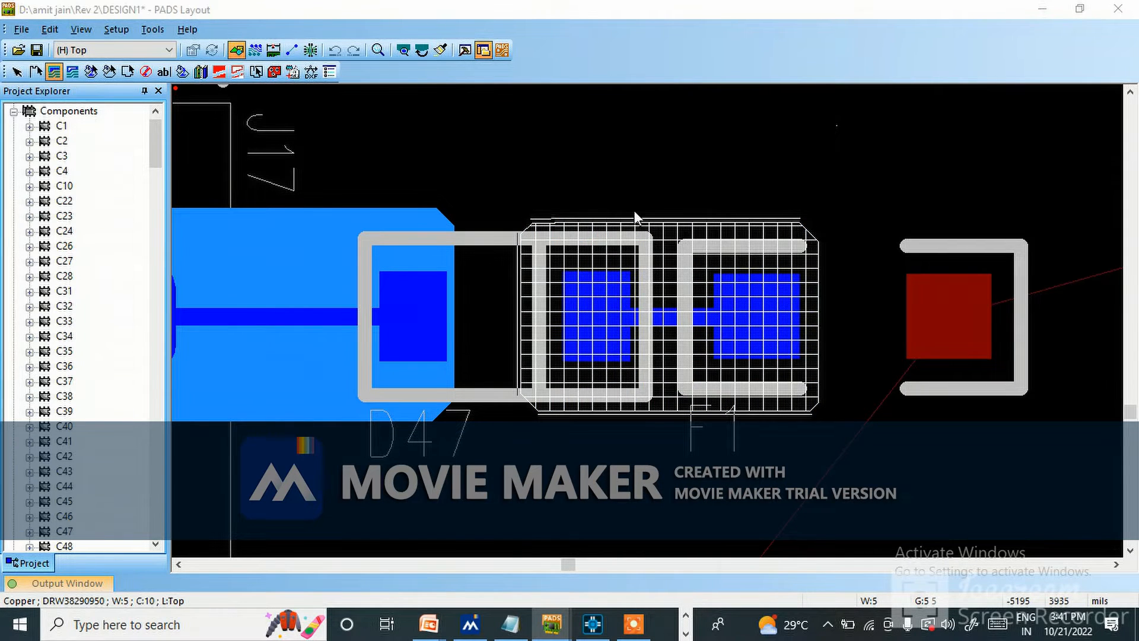
key("Escape")
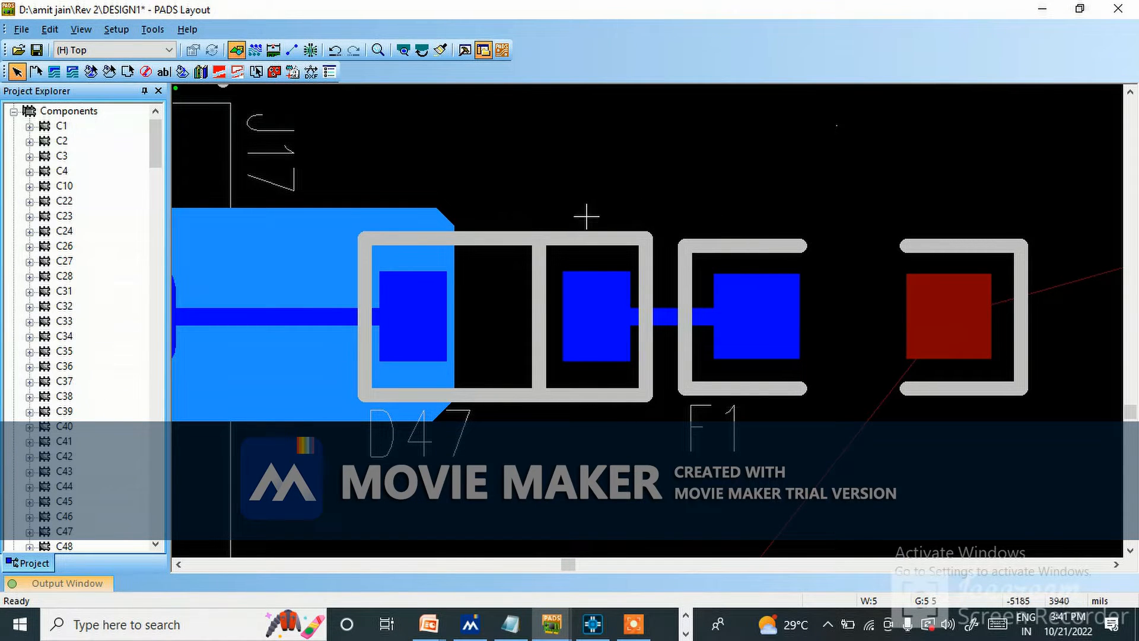
Draw a closed copper polygon with diagonally cut corners around D47's pad facing F1 and F1's nearest pad.
left_click(54, 72)
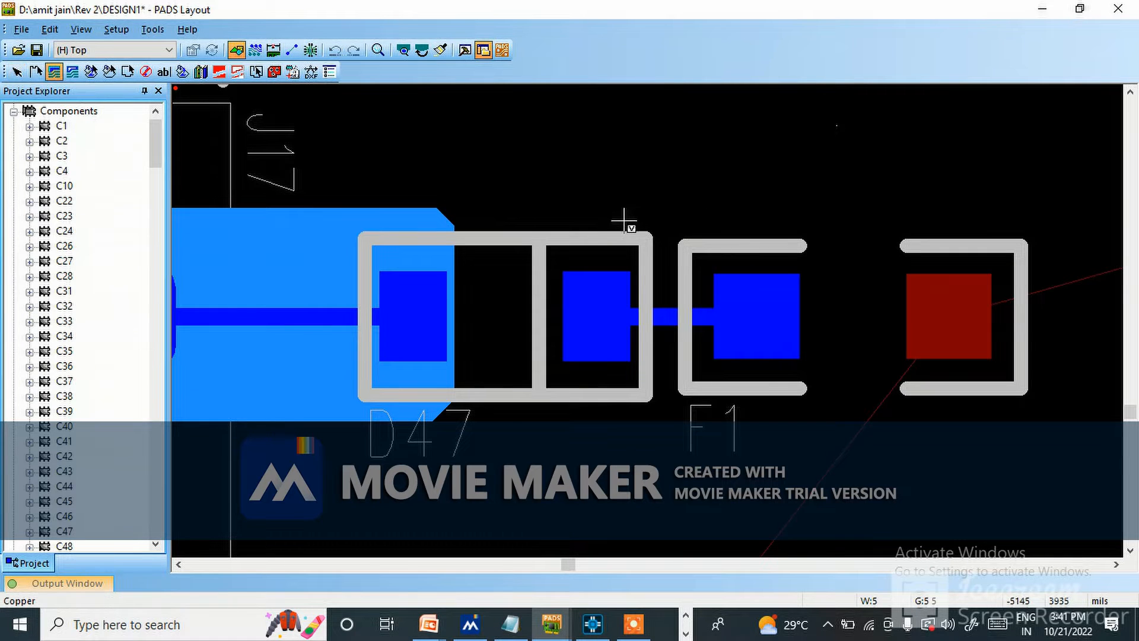
left_click(537, 211)
left_click(810, 411)
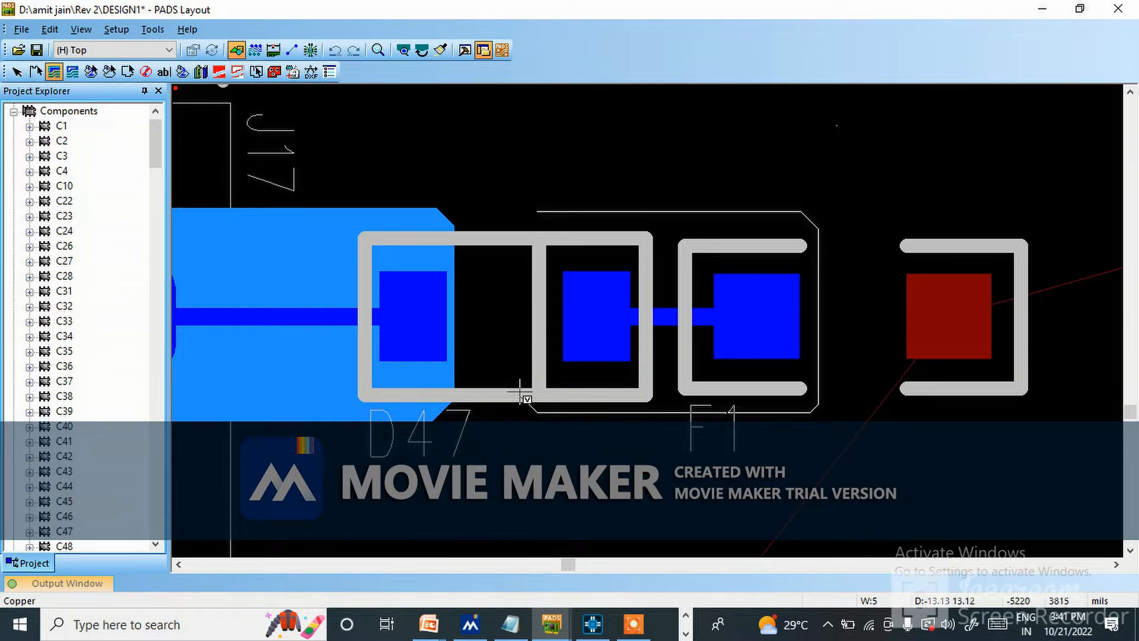
right_click(531, 214)
left_click(569, 220)
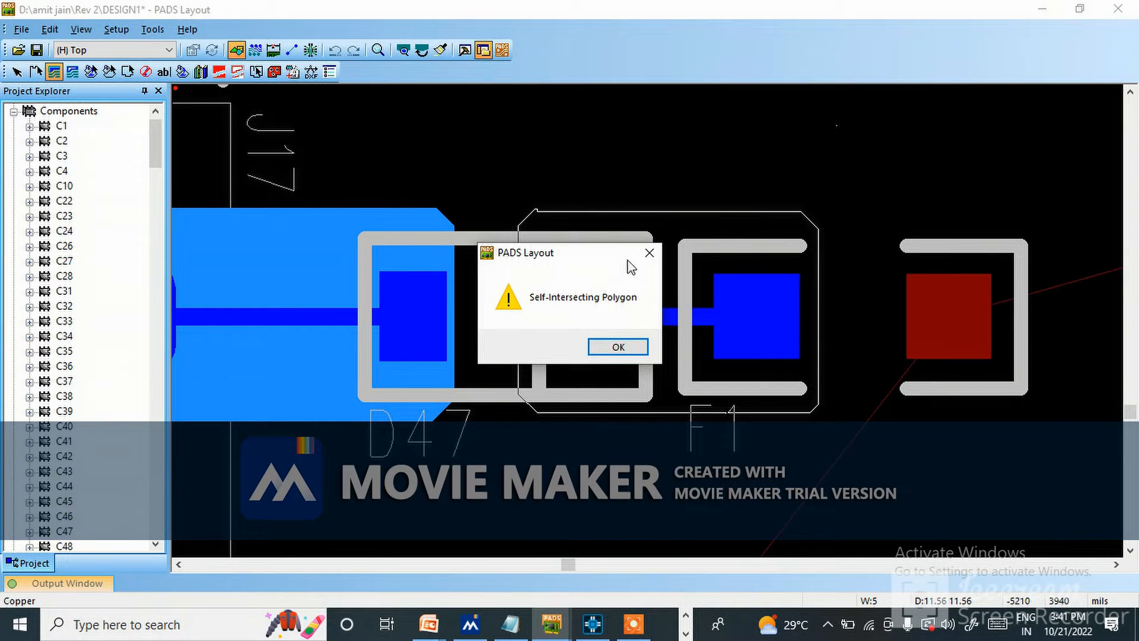
left_click(618, 347)
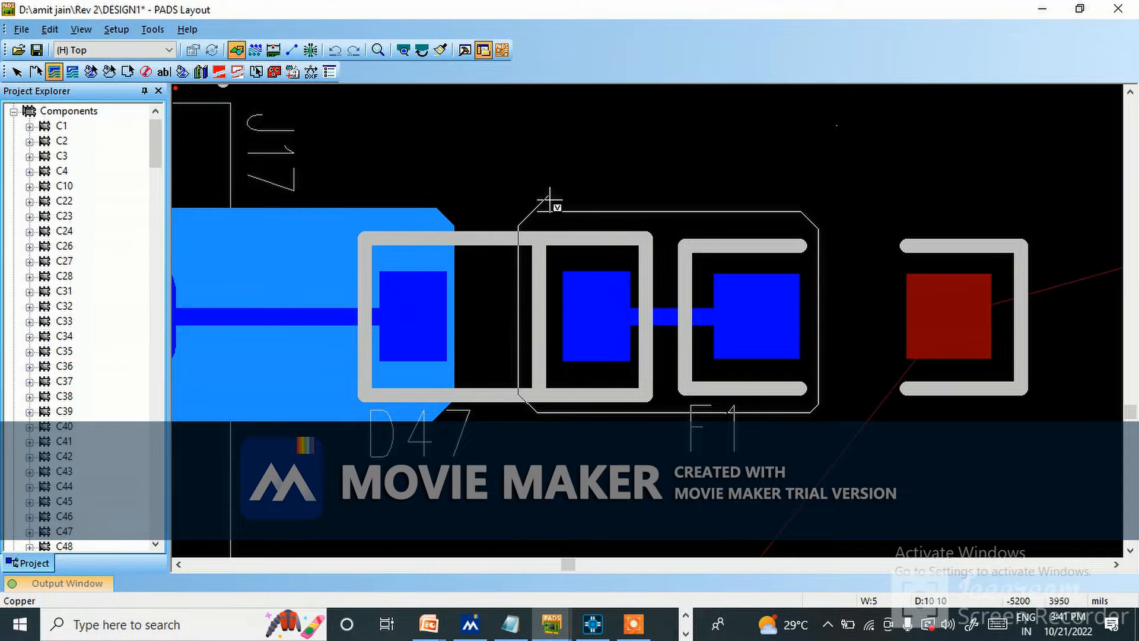
scroll(534, 218, "up", 3)
key("BackSpace")
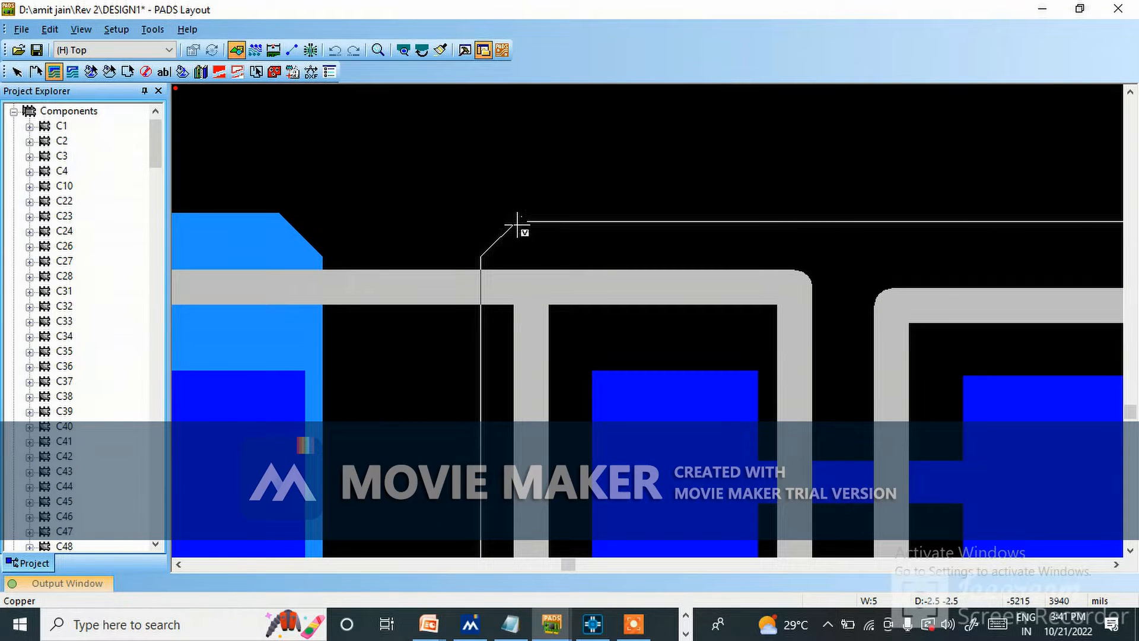
scroll(525, 223, "up", 3)
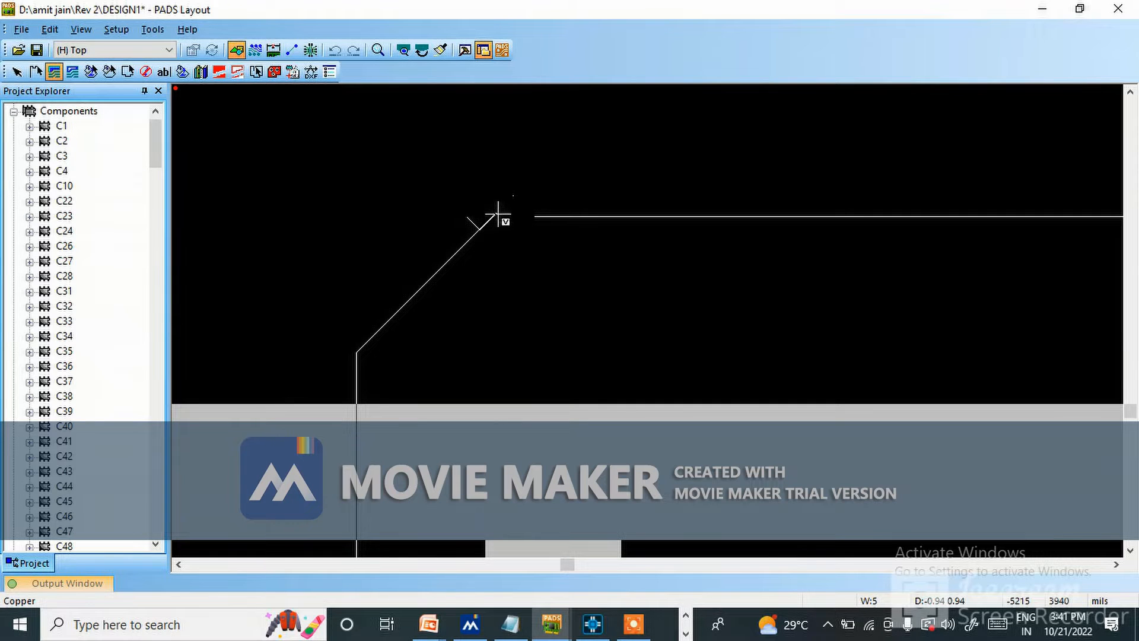
scroll(551, 227, "down", 3)
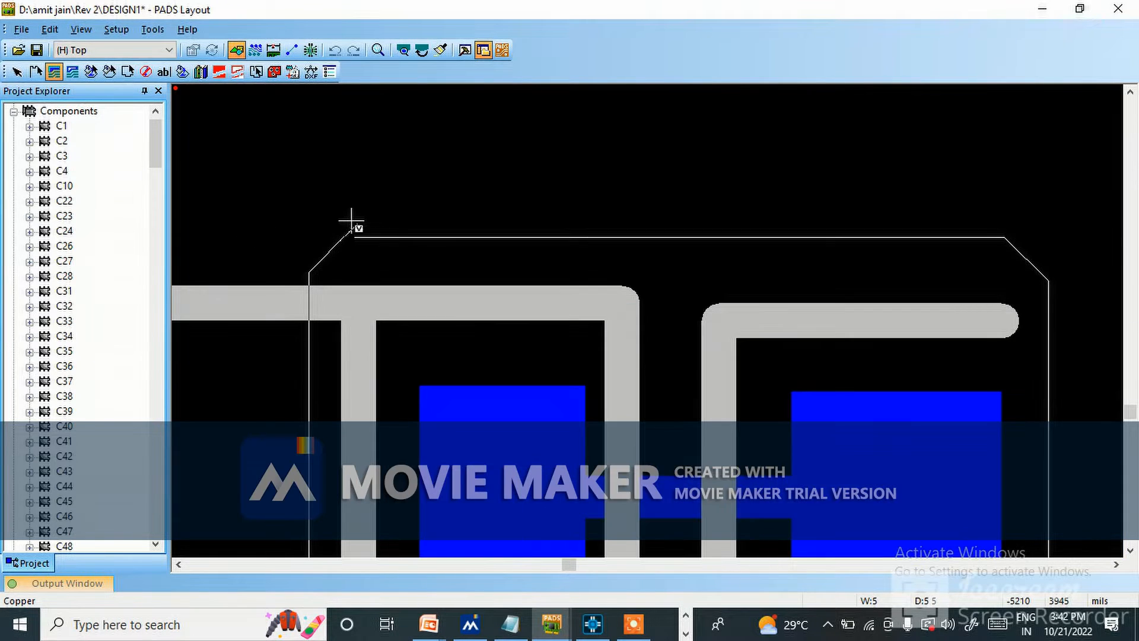
scroll(353, 221, "up", 3)
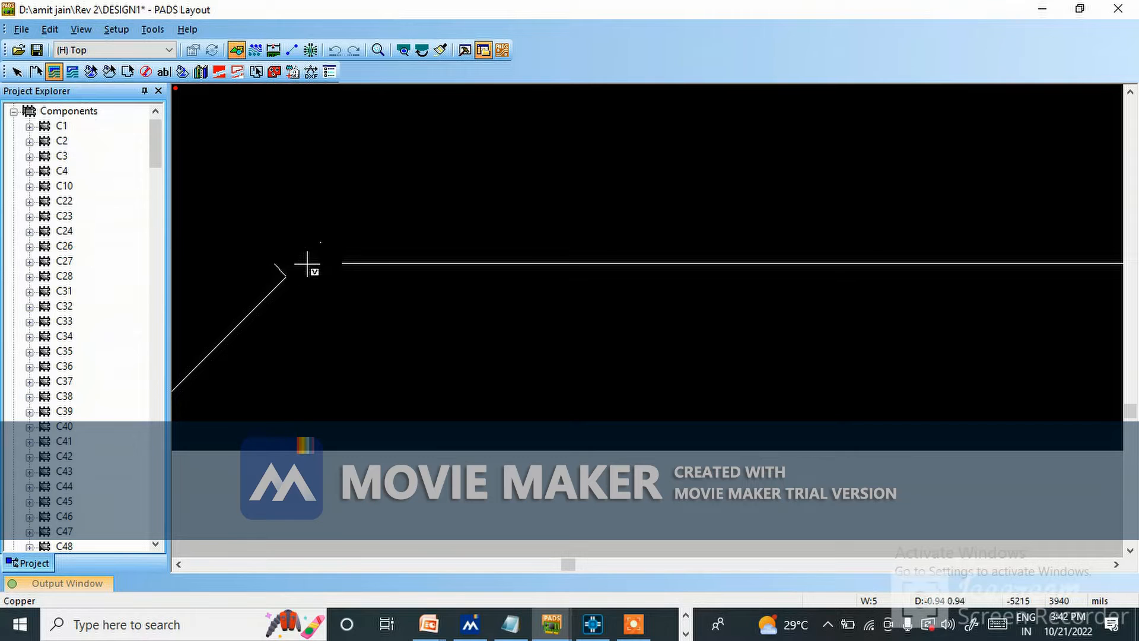
double_click(342, 267)
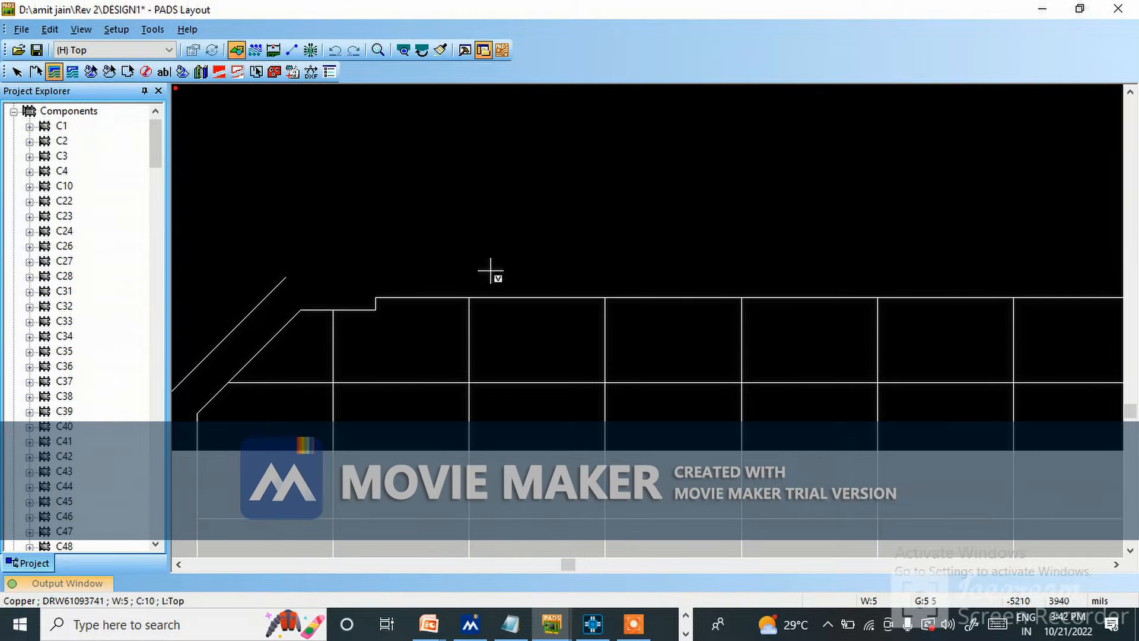
Assign the new polygon to net N4178388 by picking from the design, and make it solid copper on the Top layer.
scroll(488, 262, "down", 2)
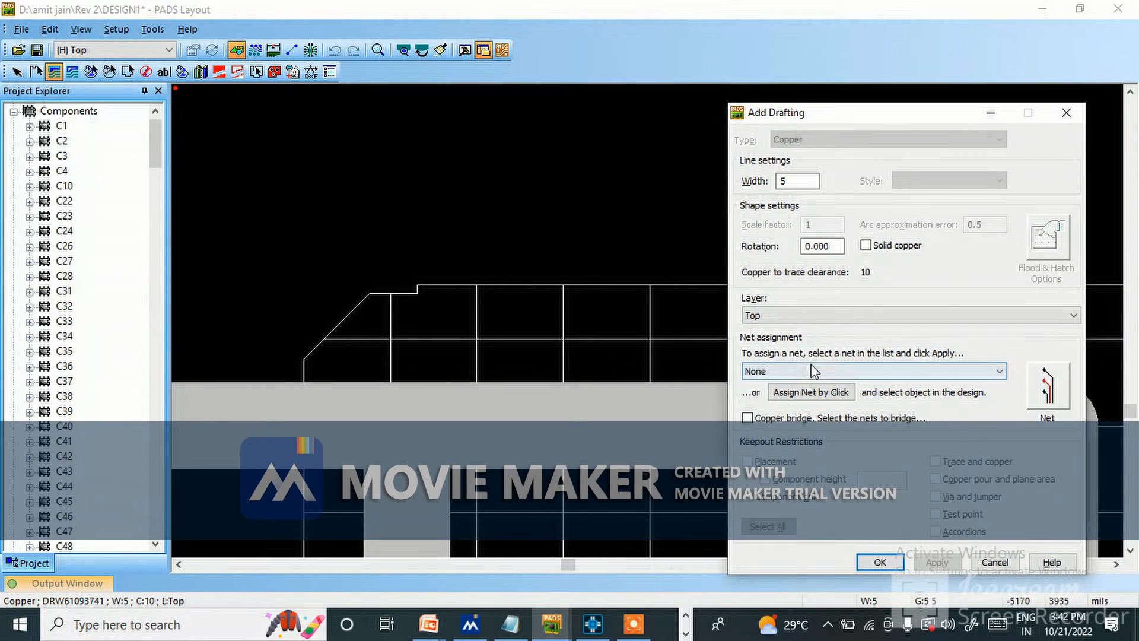
left_click(810, 391)
scroll(615, 340, "down", 3)
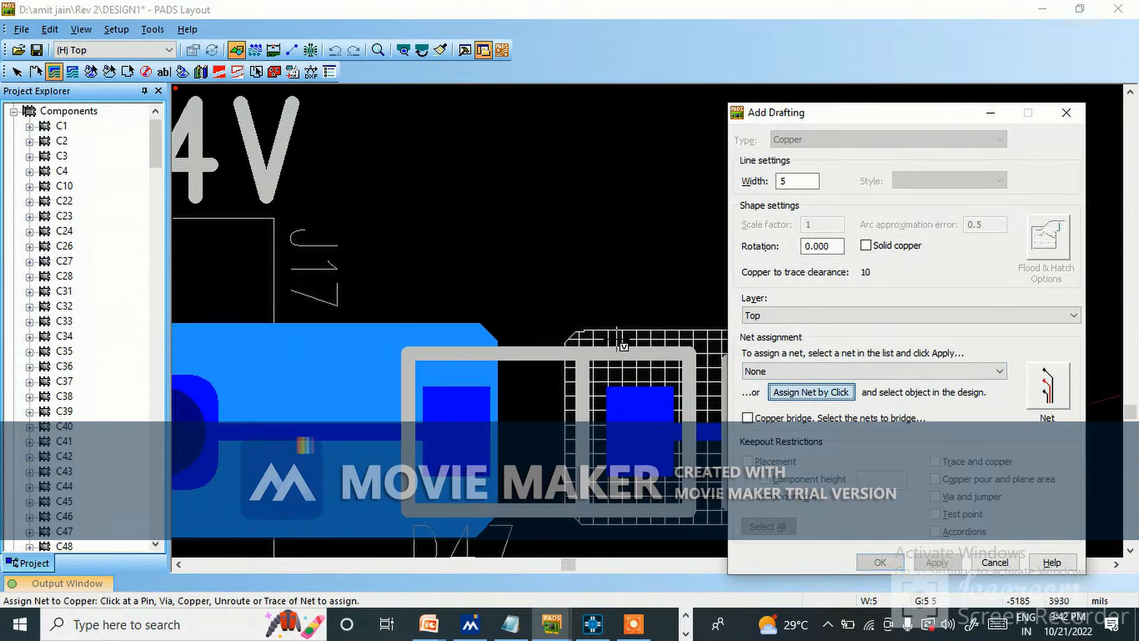
left_click(705, 422)
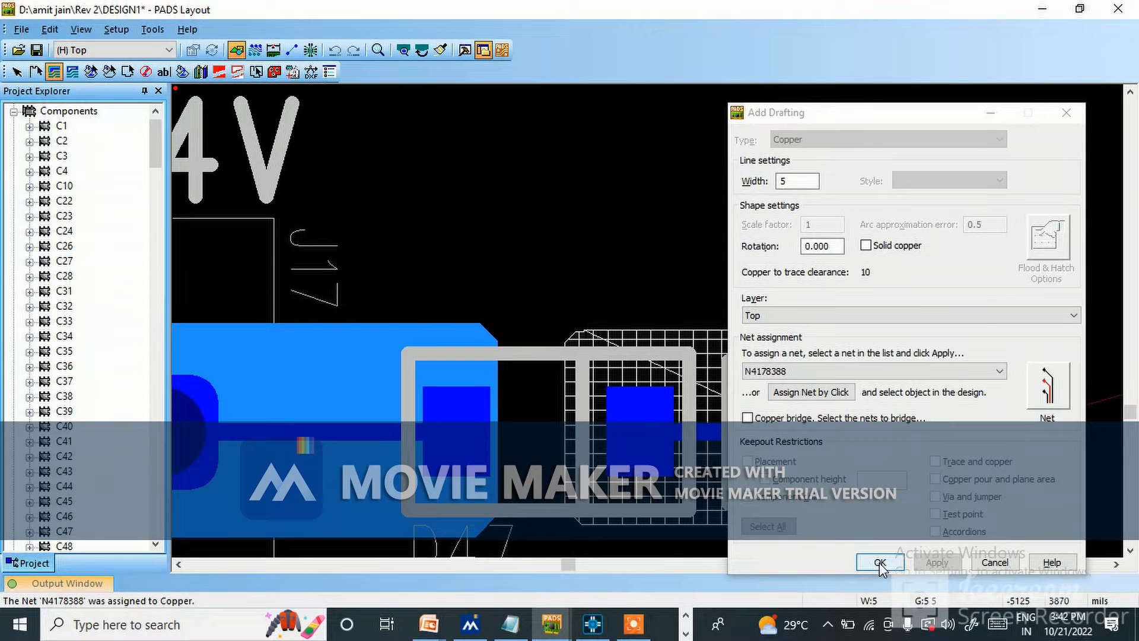
left_click(865, 245)
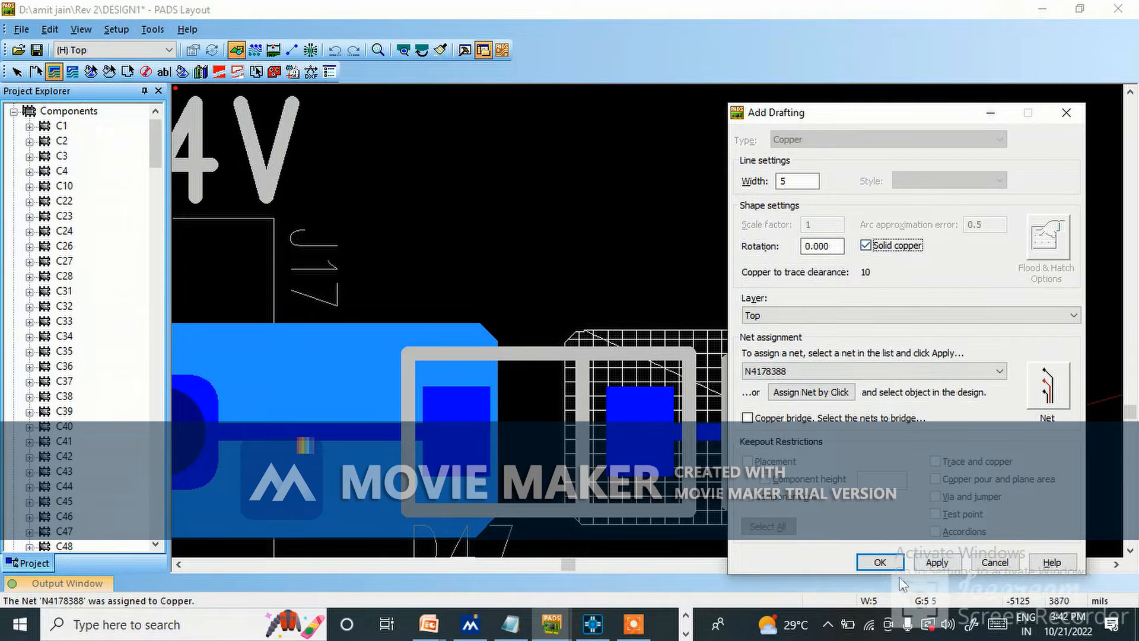
left_click(879, 561)
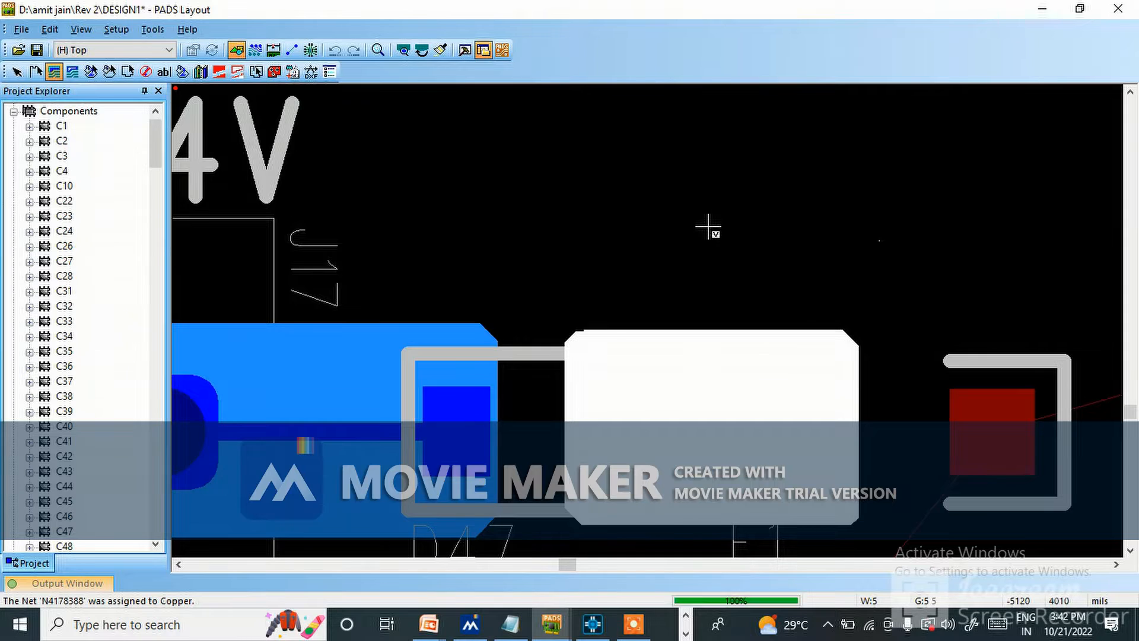
scroll(712, 232, "down", 3)
key("Escape")
left_click(754, 295)
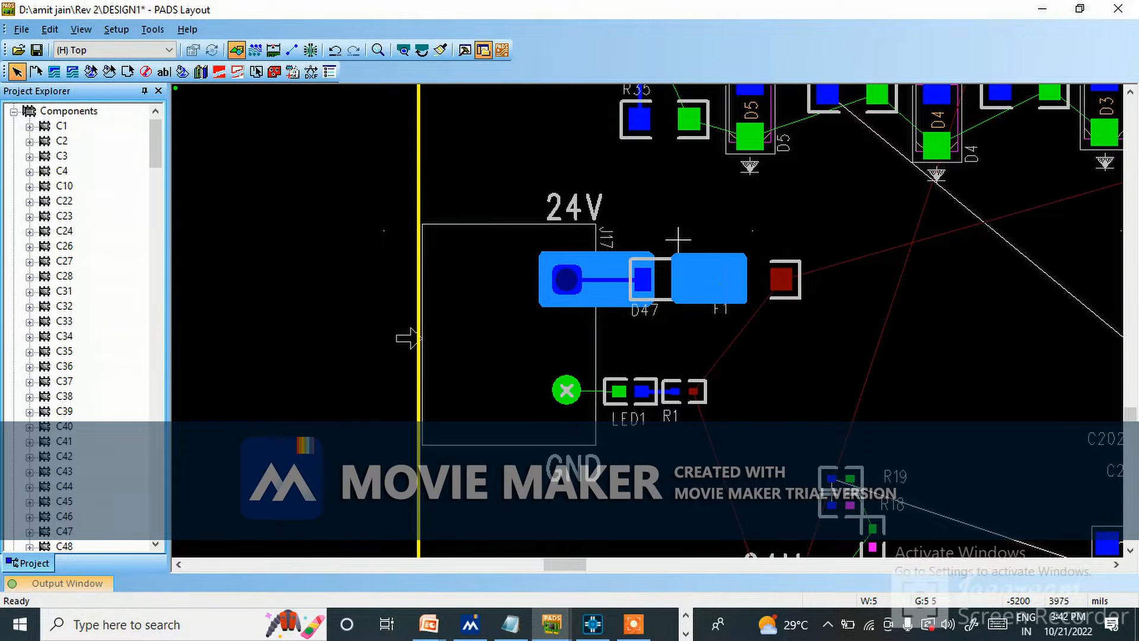
scroll(678, 240, "down", 3)
scroll(727, 277, "up", 4)
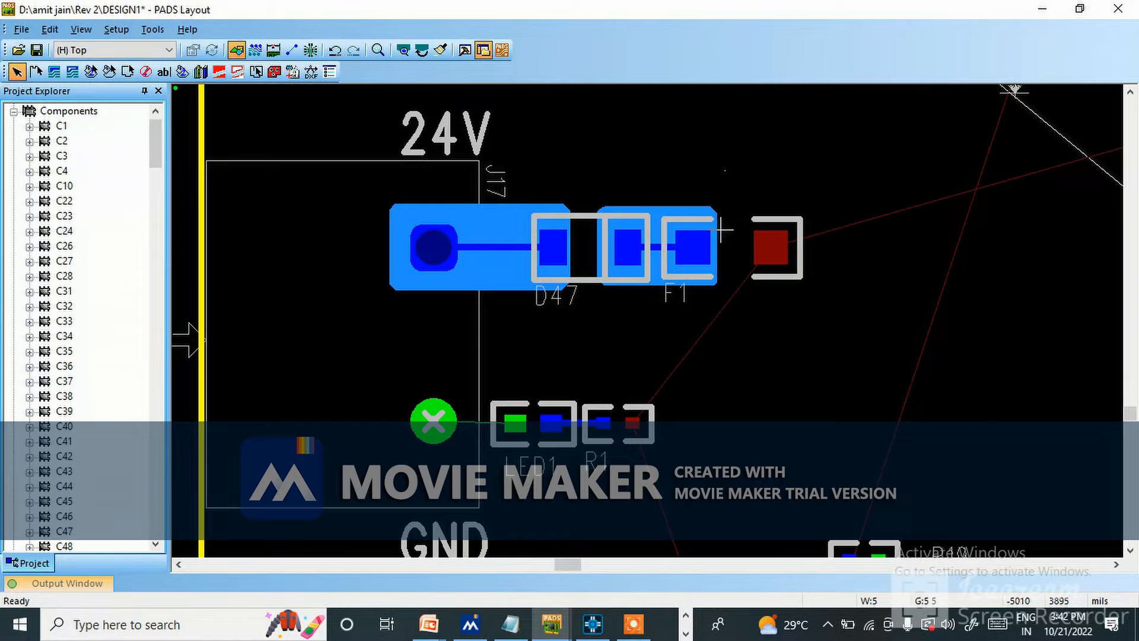
scroll(550, 373, "down", 2)
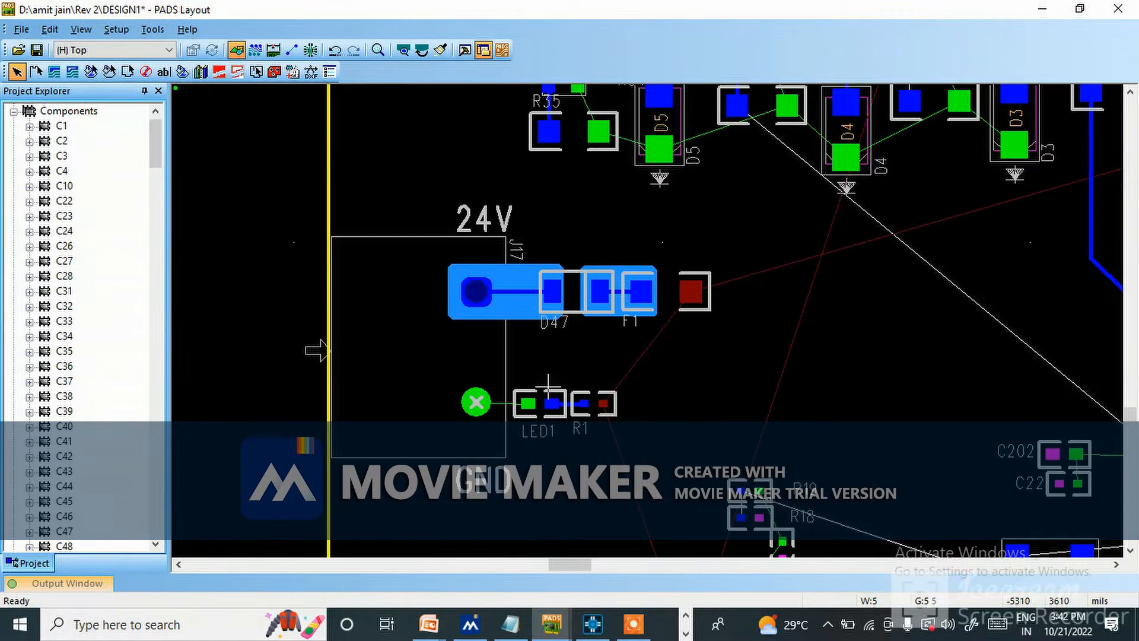
scroll(538, 412, "up", 4)
left_click(54, 71)
scroll(522, 286, "down", 1)
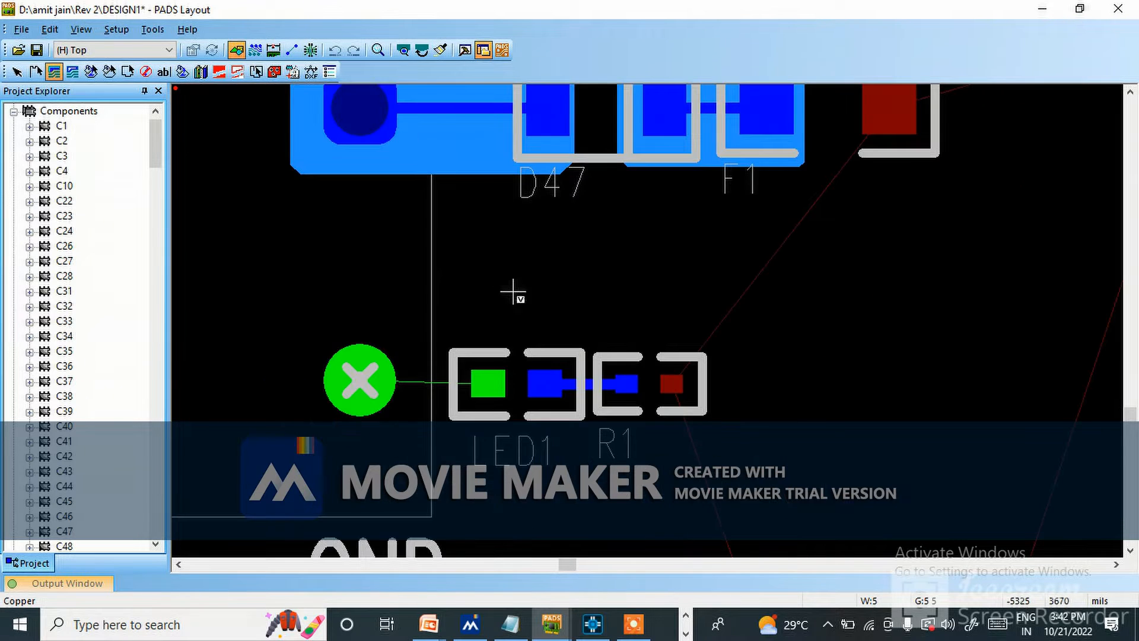
scroll(391, 369, "up", 1)
left_click(260, 315)
left_click(541, 318)
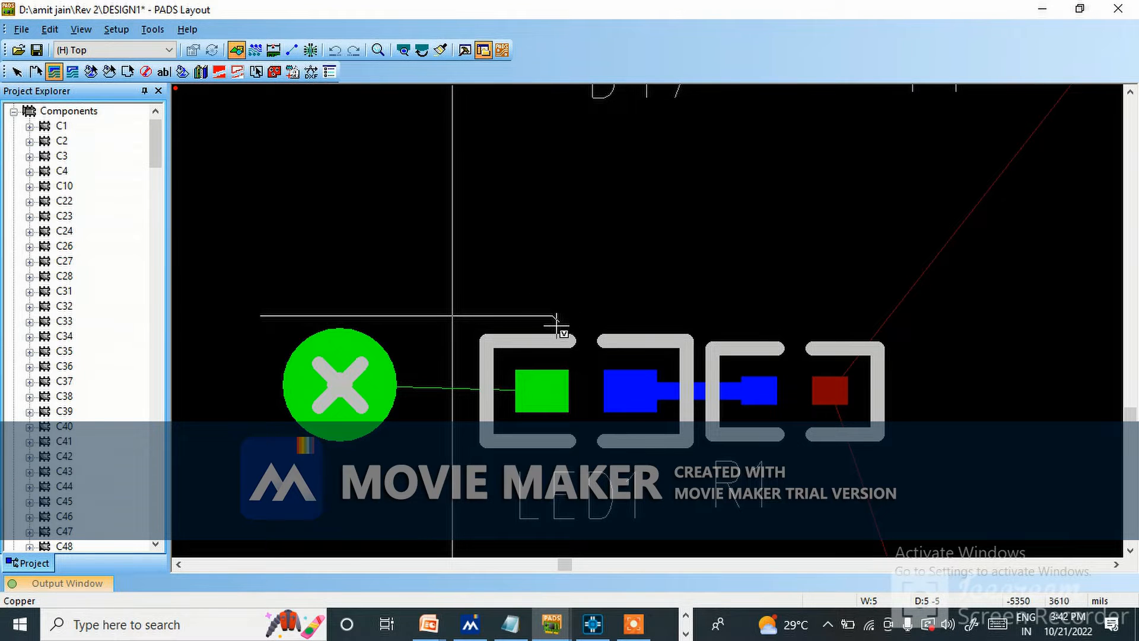
left_click(574, 342)
left_click(559, 460)
left_click(260, 461)
left_click(241, 430)
left_click(242, 427)
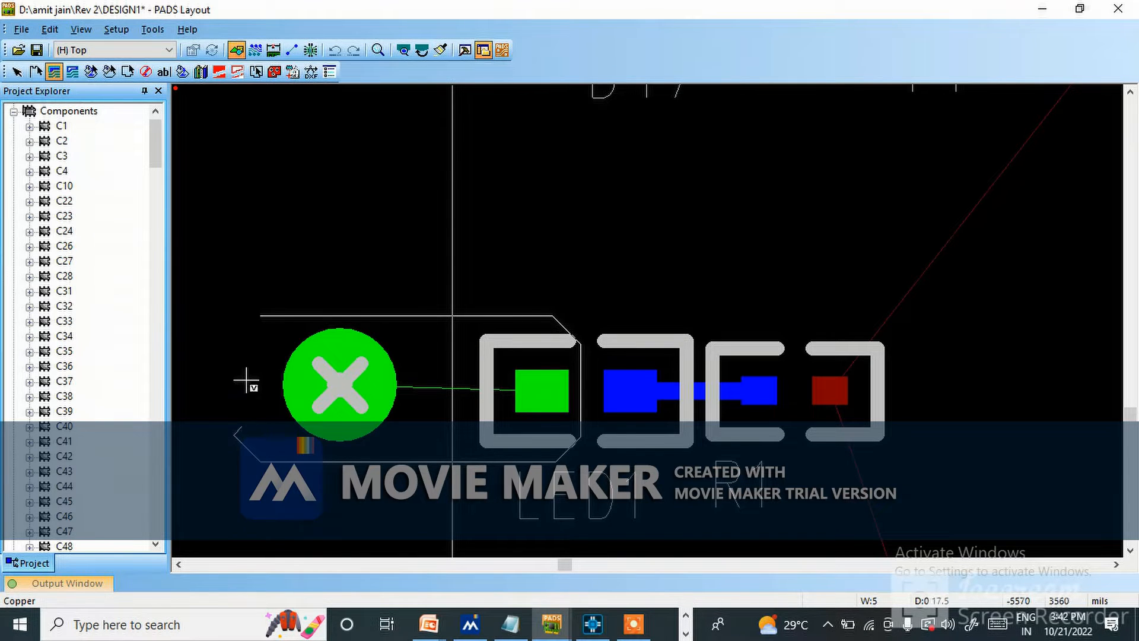
scroll(254, 439, "up", 3)
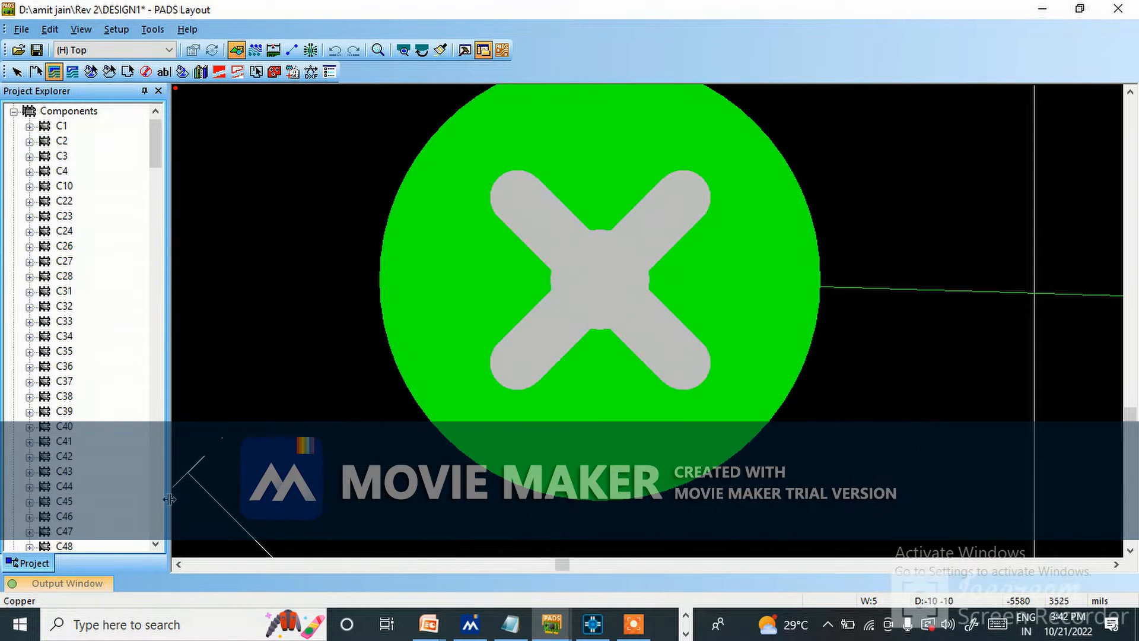
scroll(444, 336, "down", 2)
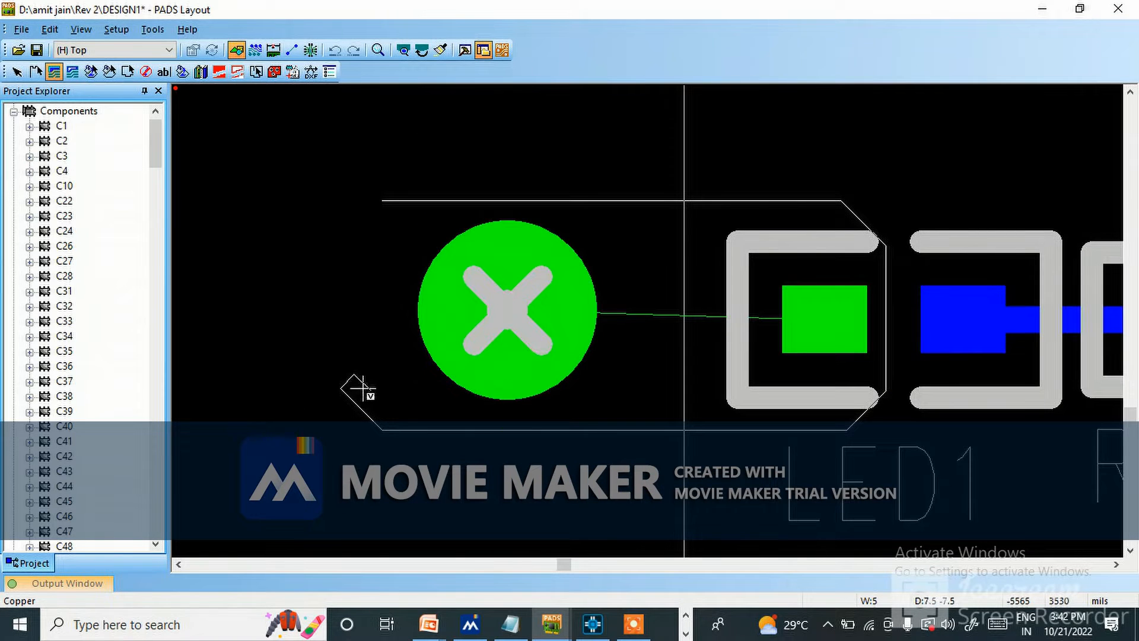
scroll(352, 394, "up", 3)
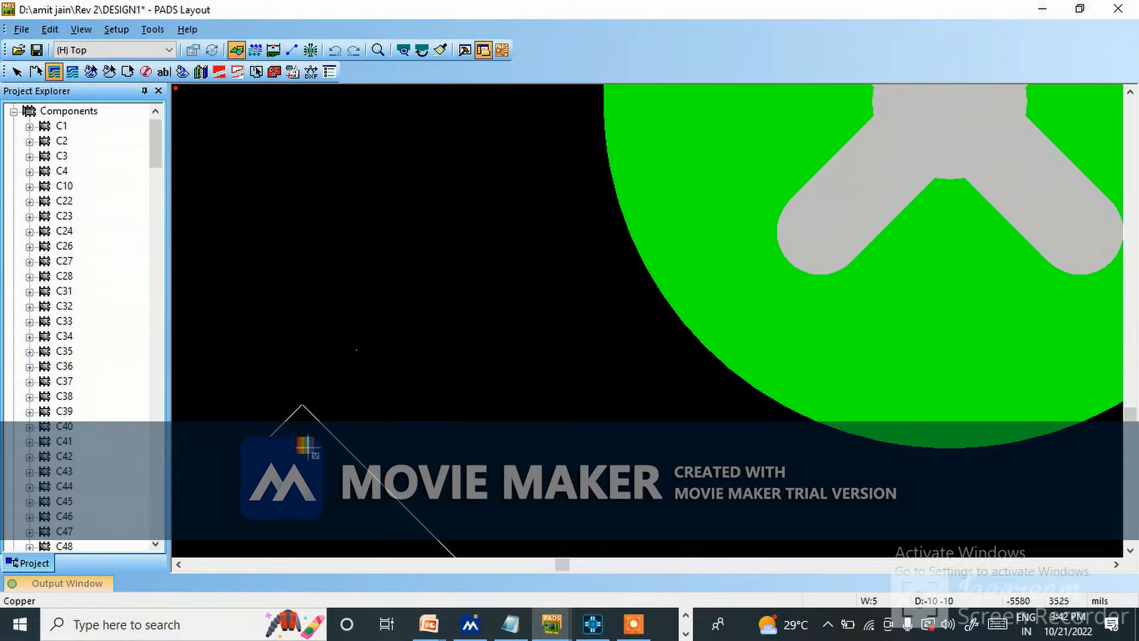
scroll(319, 306, "down", 3)
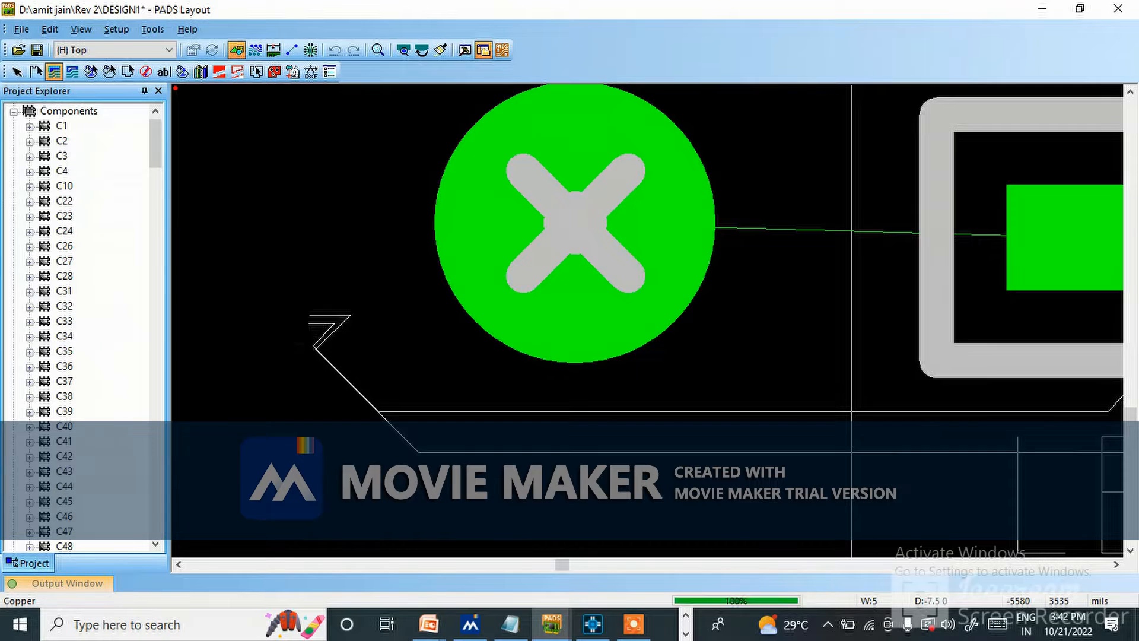
scroll(332, 320, "up", 3)
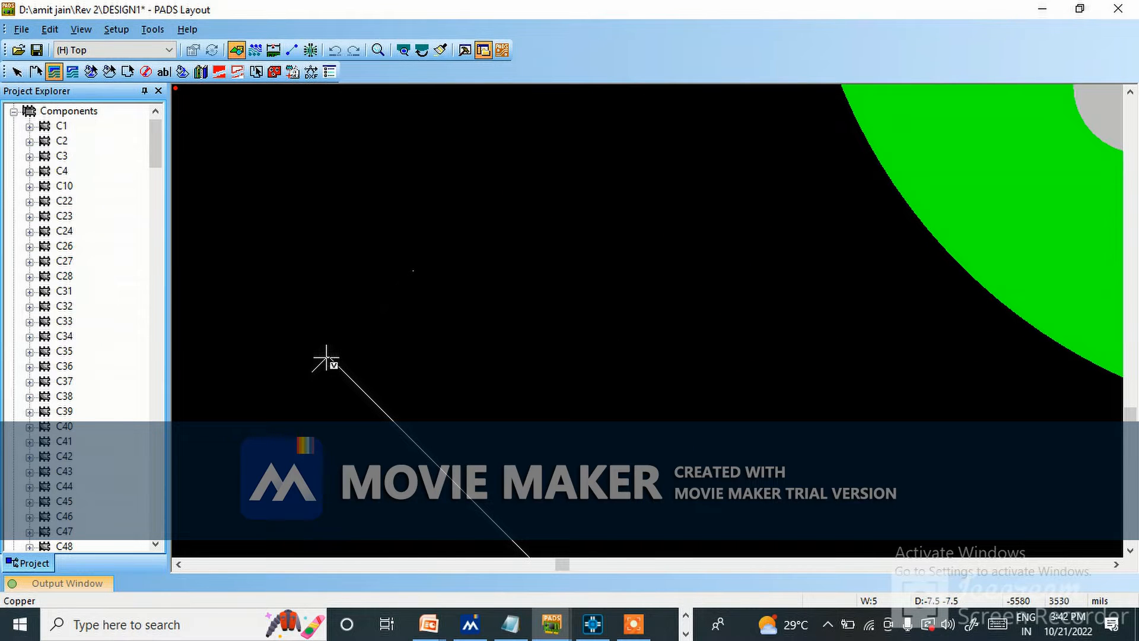
key("Escape")
scroll(377, 534, "down", 3, "ctrl")
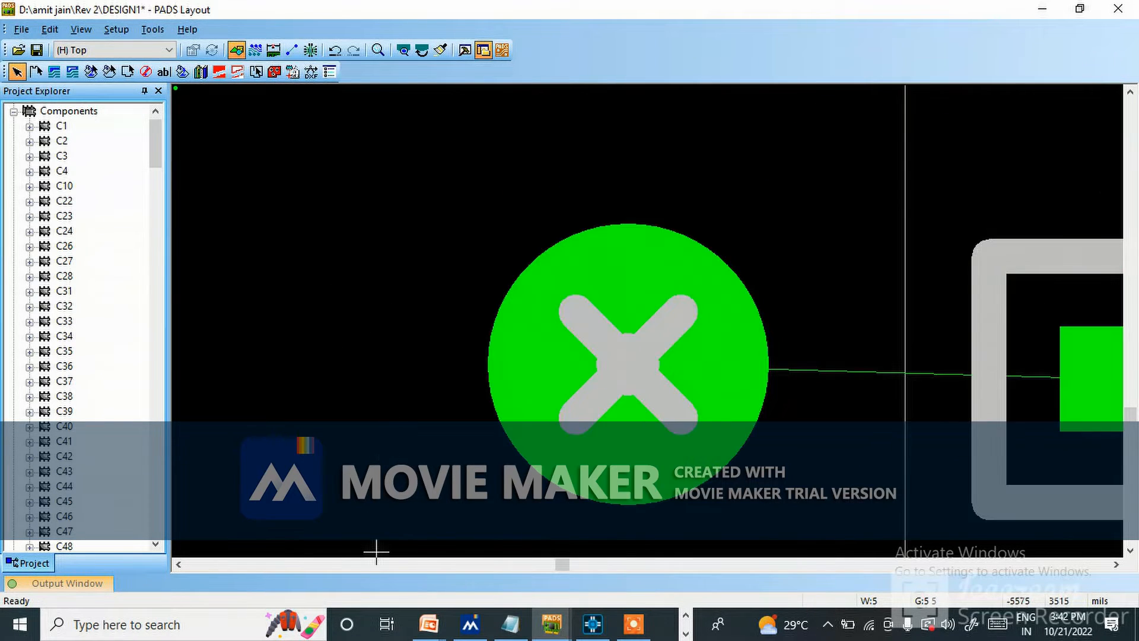
scroll(506, 446, "down", 1, "ctrl")
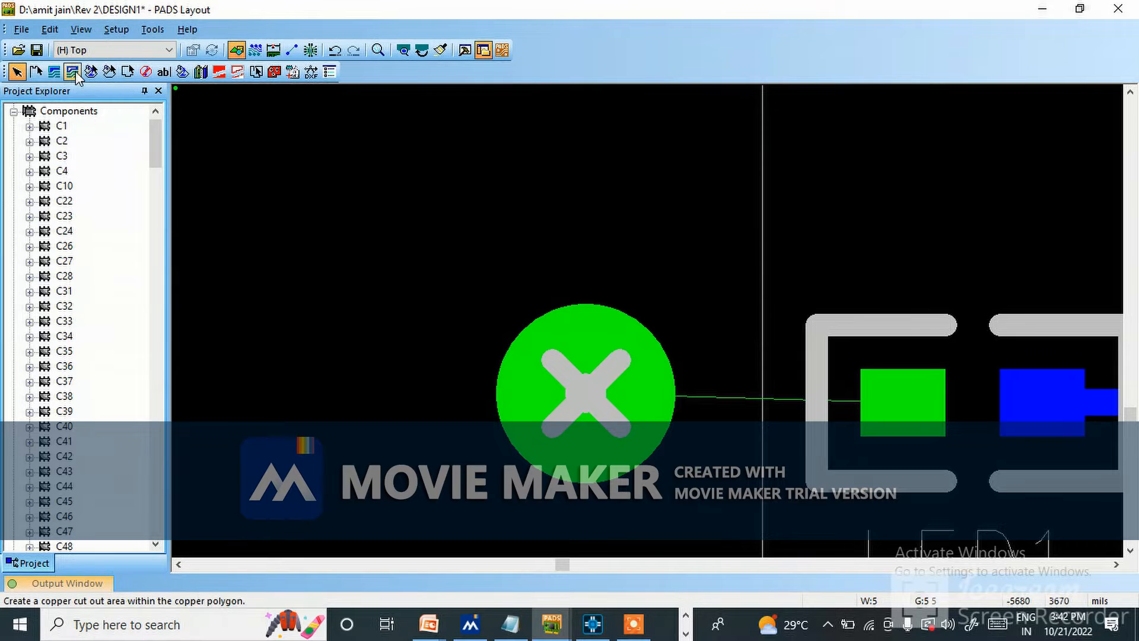
Draw a closed copper polygon with diagonally cut corners around J17's ground pad and LED1's nearest pad.
left_click(54, 72)
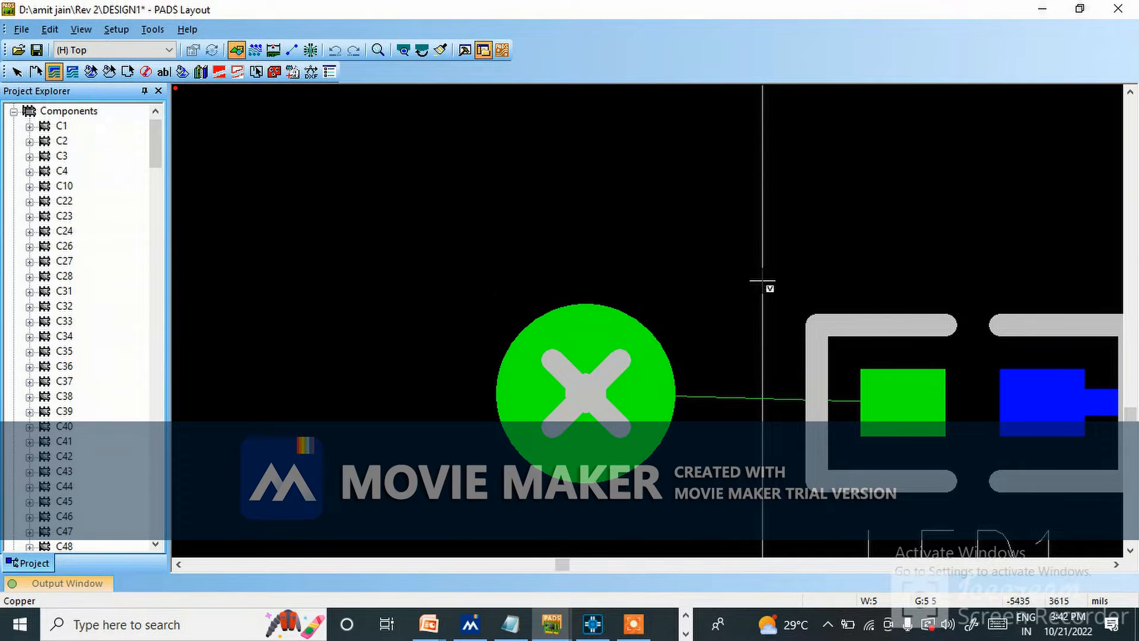
left_click(952, 317)
left_click(952, 496)
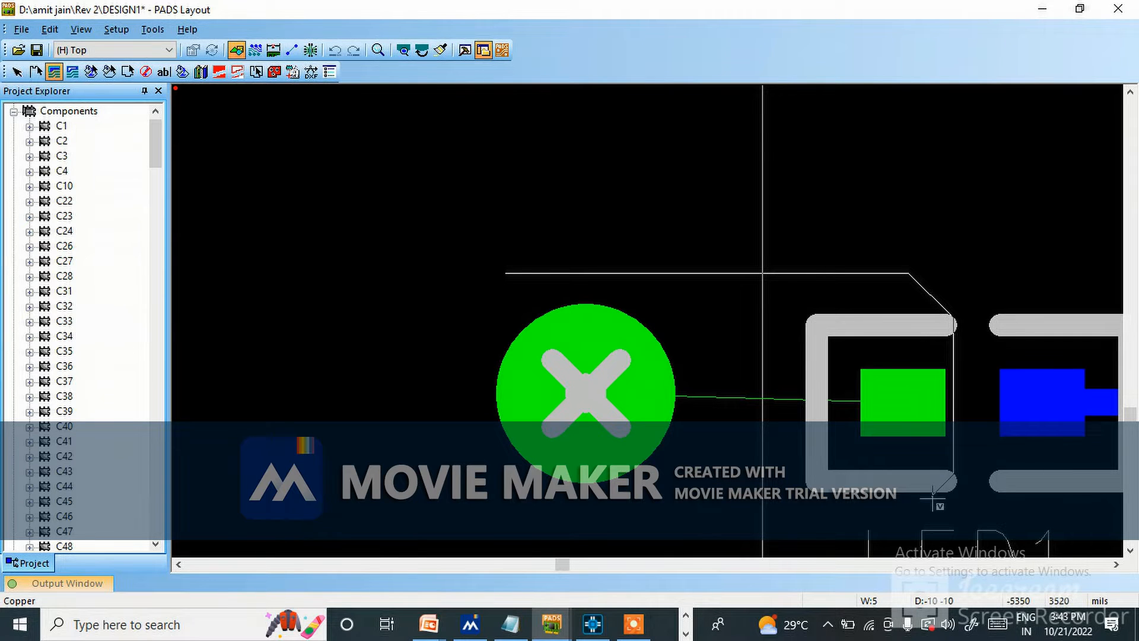
left_click(500, 470)
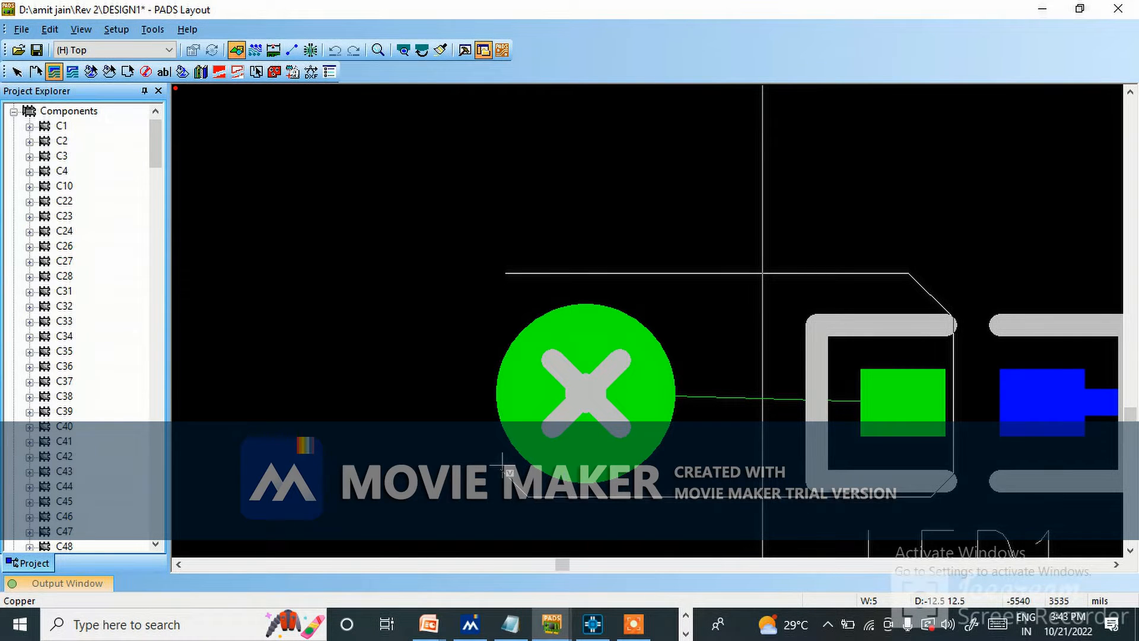
right_click(510, 269)
left_click(579, 10)
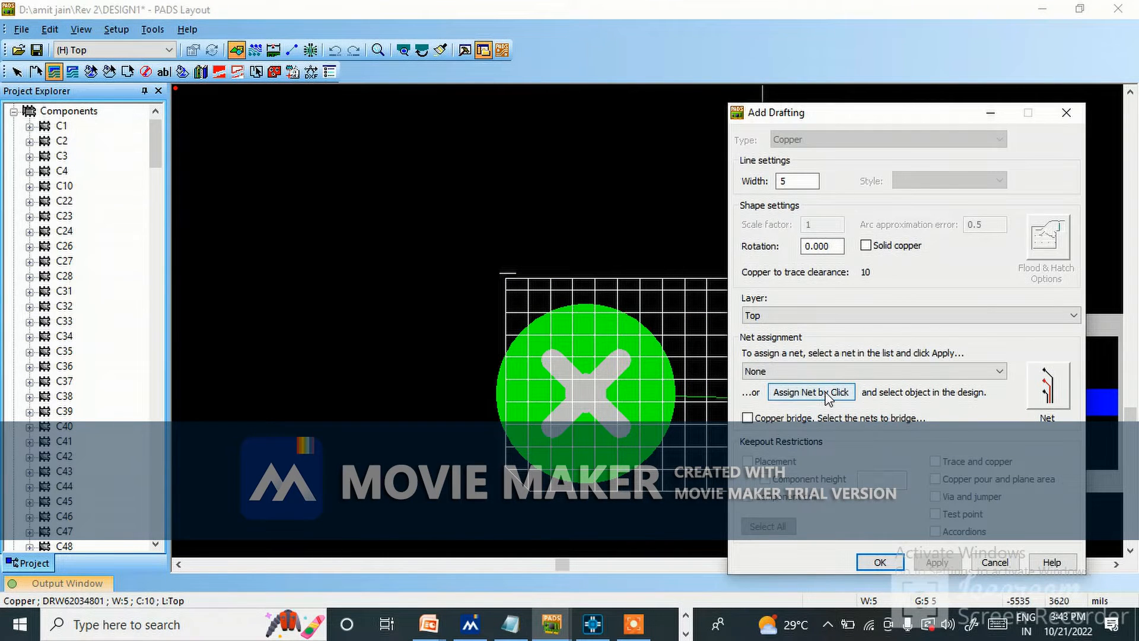
Assign the new polygon to net GND by picking from the design, and make it solid copper on the Top layer.
left_click(828, 396)
left_click(700, 397)
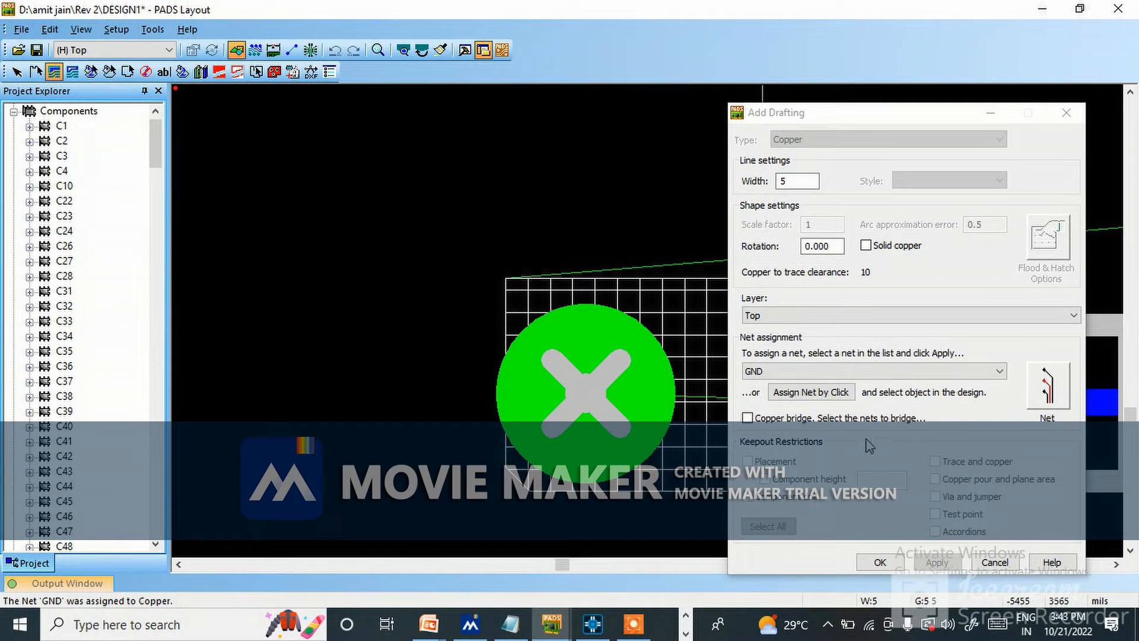
left_click(865, 245)
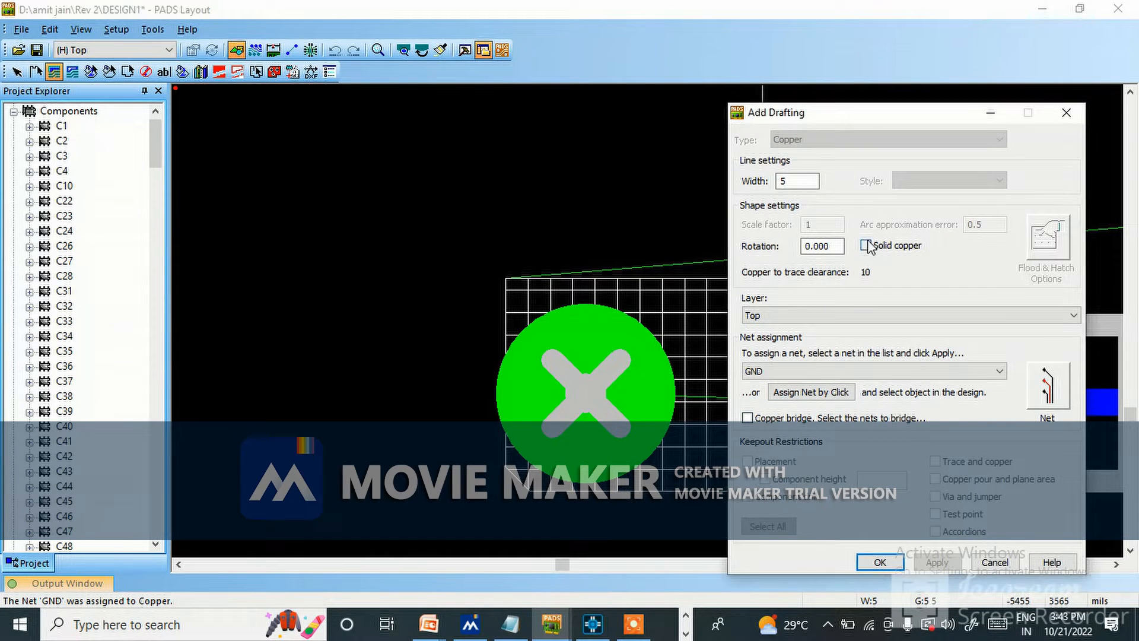
left_click(936, 563)
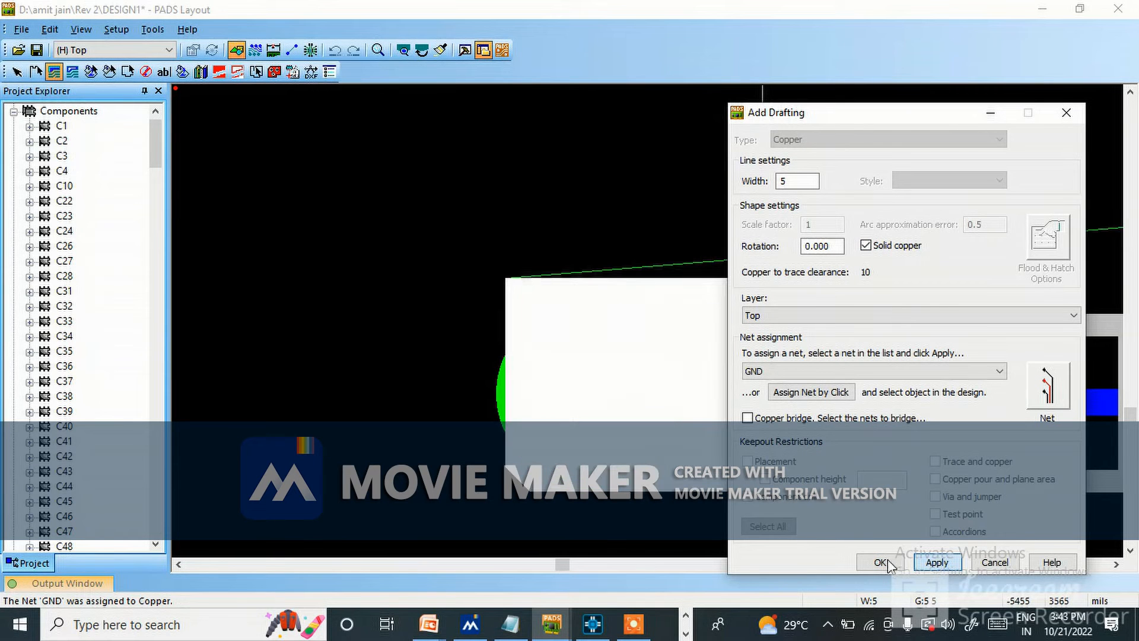
left_click(878, 562)
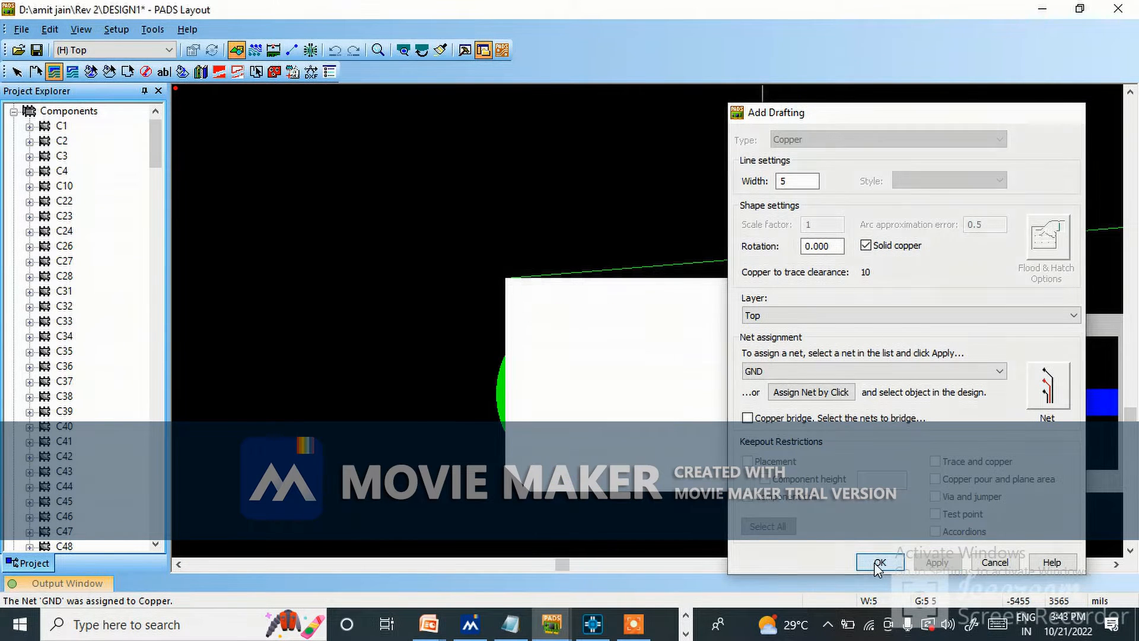
scroll(531, 261, "down", 5)
scroll(631, 245, "up", 5)
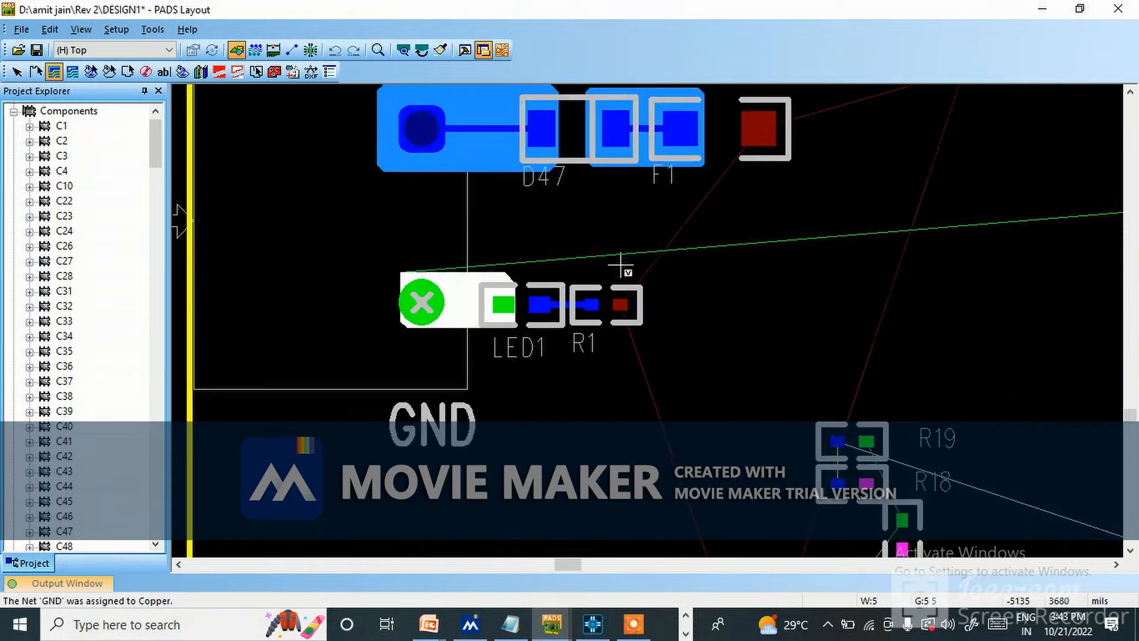
scroll(564, 320, "down", 5)
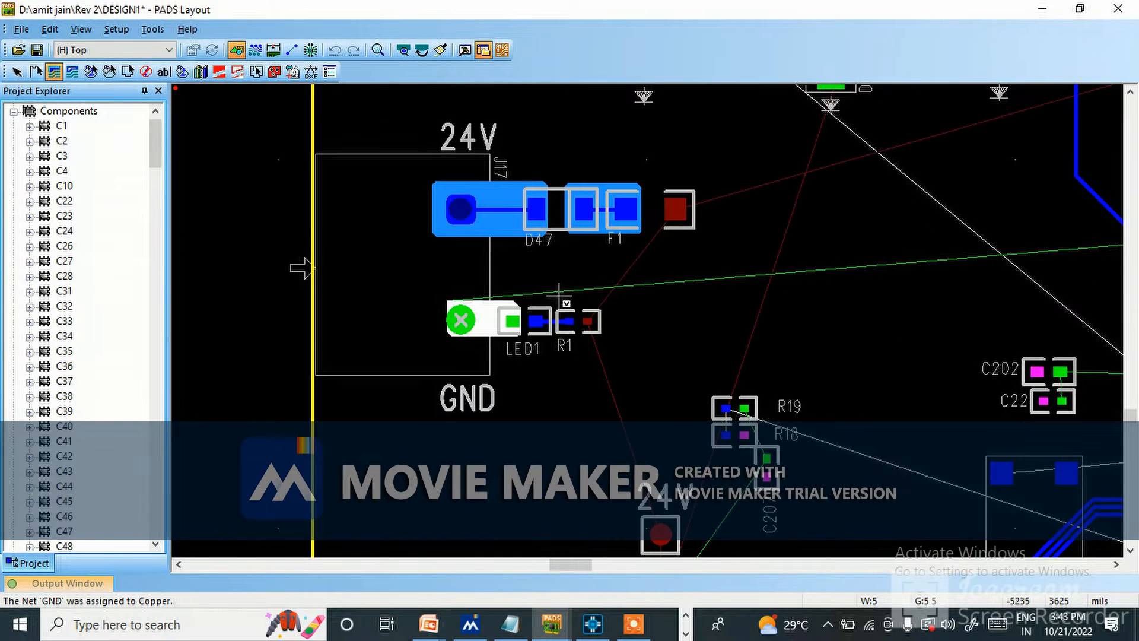
scroll(516, 190, "up", 5)
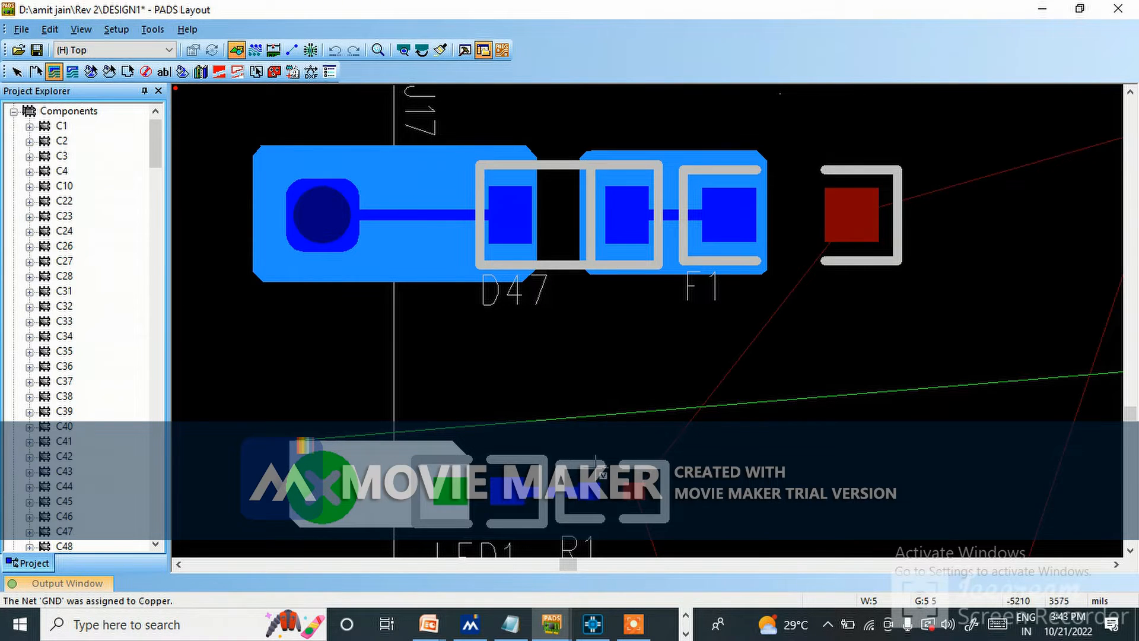
scroll(497, 380, "down", 4)
scroll(592, 401, "up", 6)
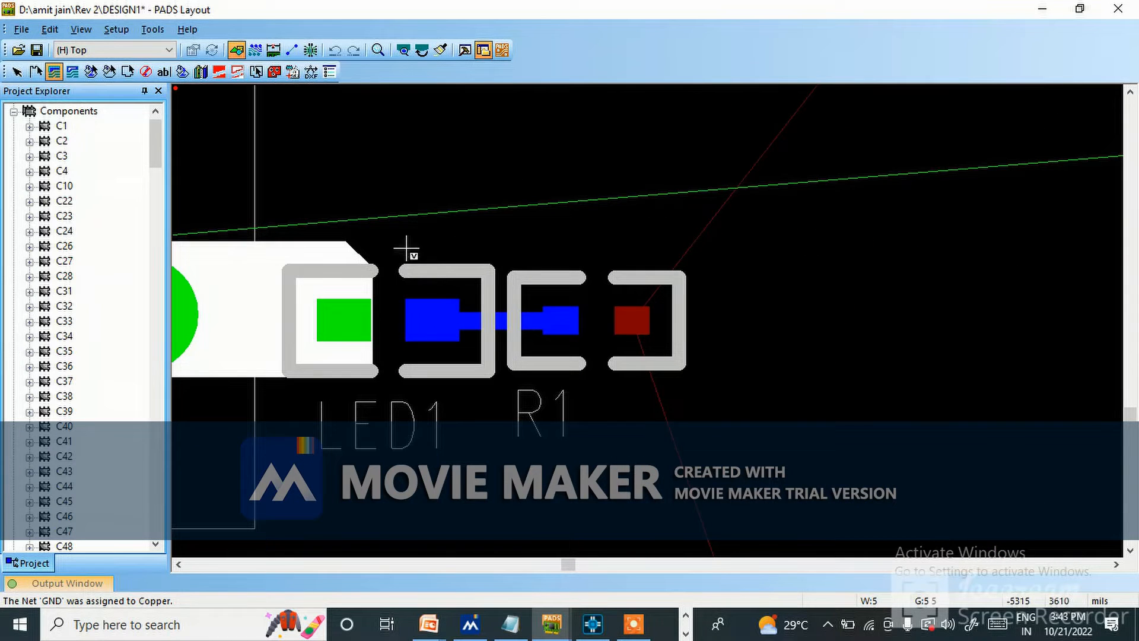
left_click(556, 255)
left_click(579, 262)
left_click(578, 372)
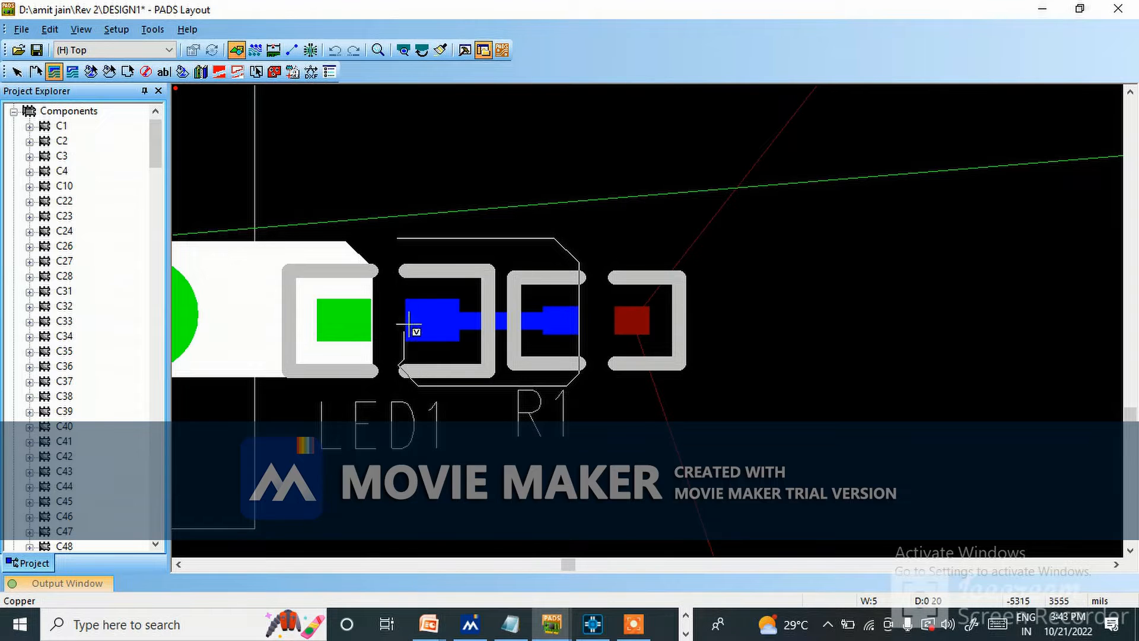
scroll(406, 364, "up", 1)
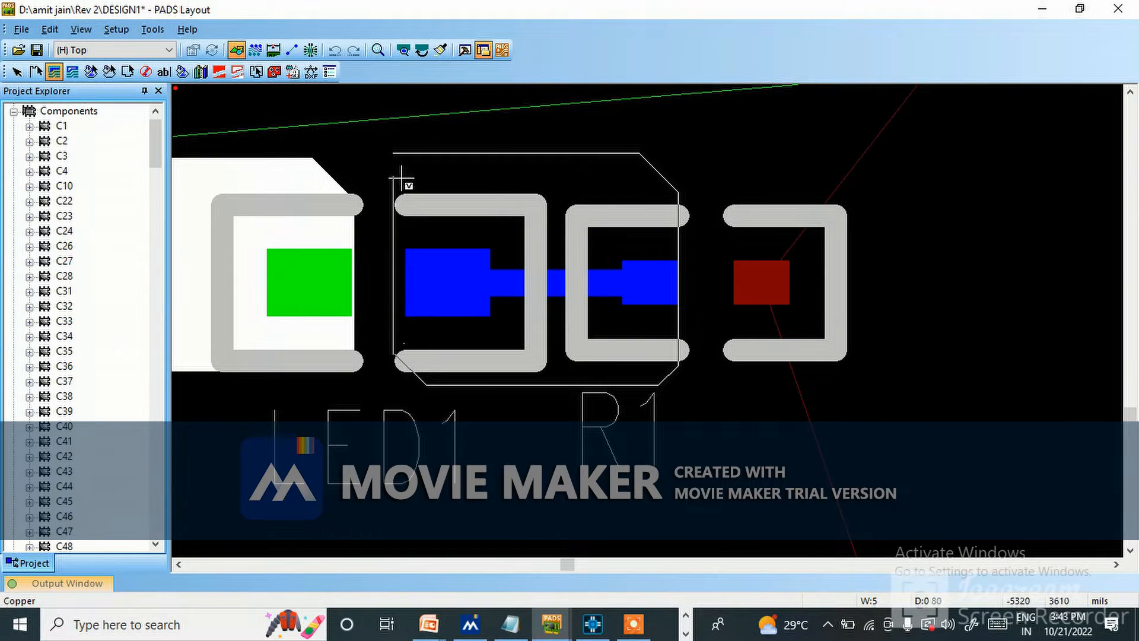
right_click(398, 153)
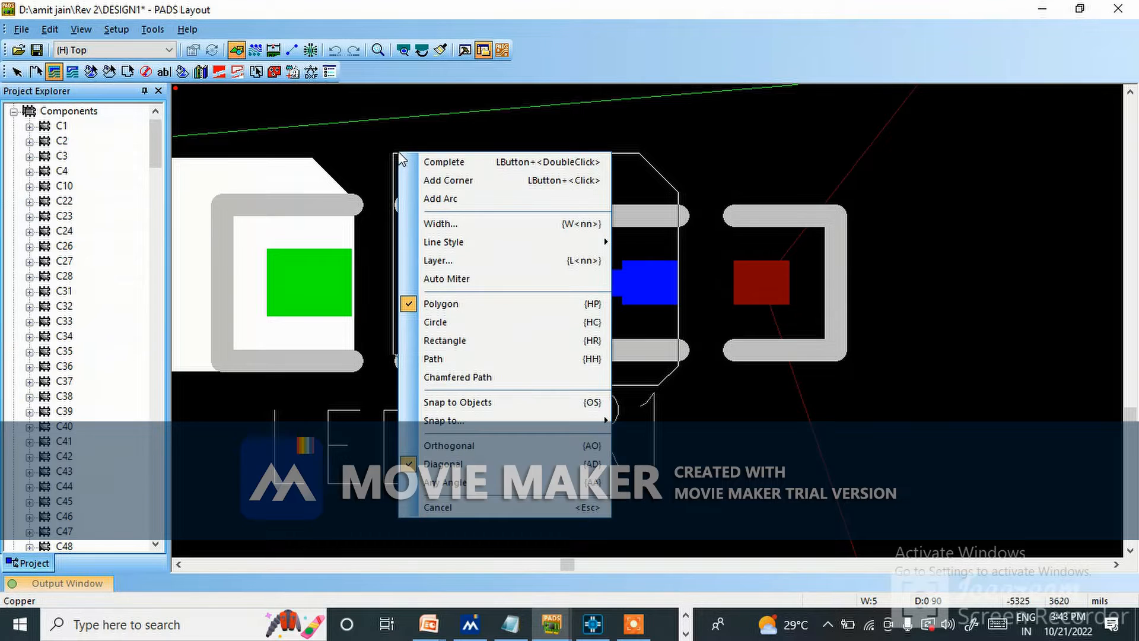
left_click(440, 161)
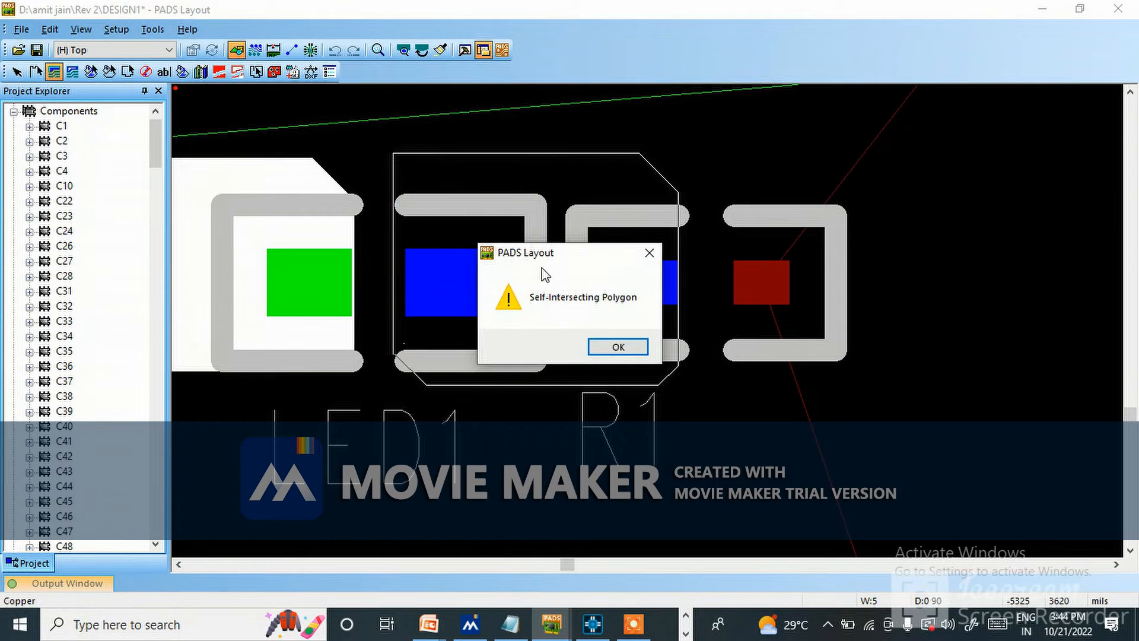
left_click(618, 347)
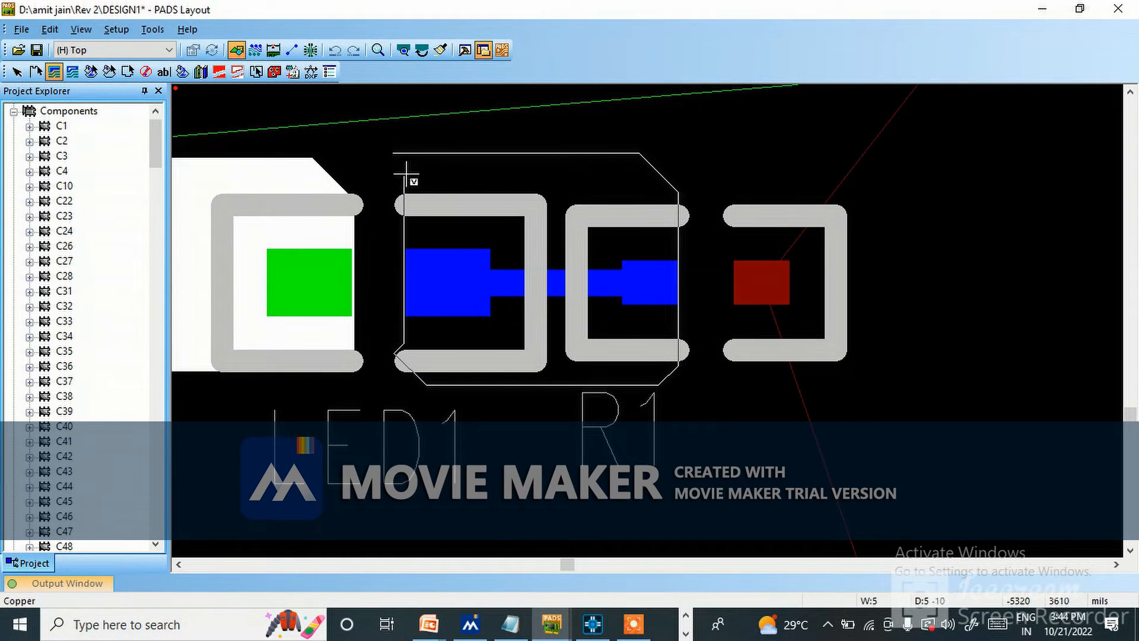
key("Escape")
left_click(272, 99)
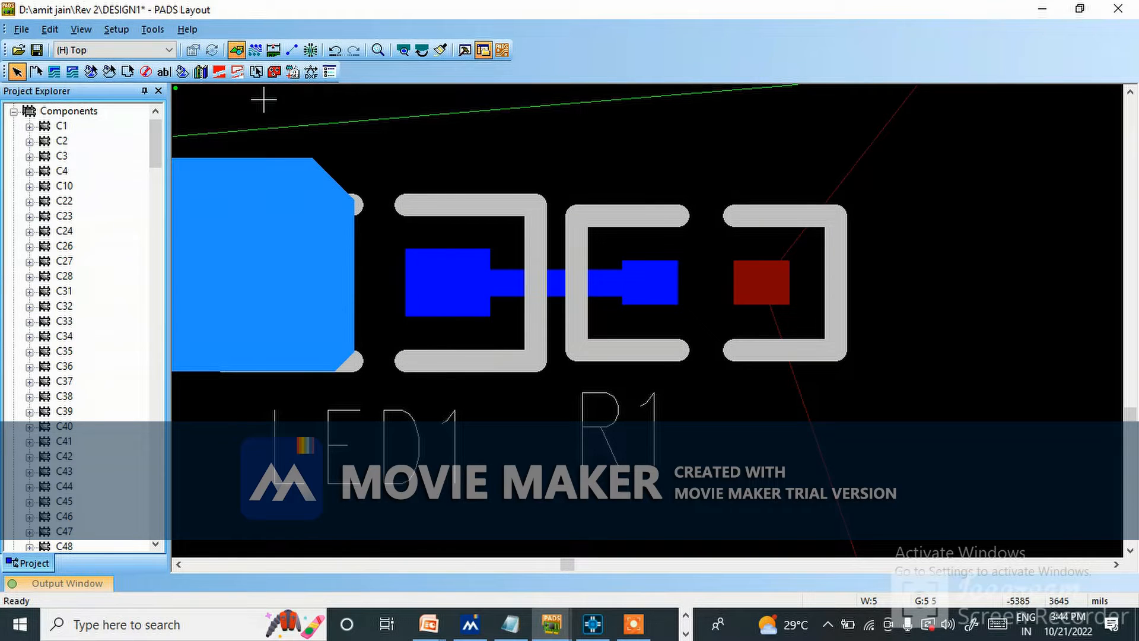
Draw a closed copper polygon with diagonally cut corners around LED1's pad facing R1 and R1's nearest pad.
left_click(54, 72)
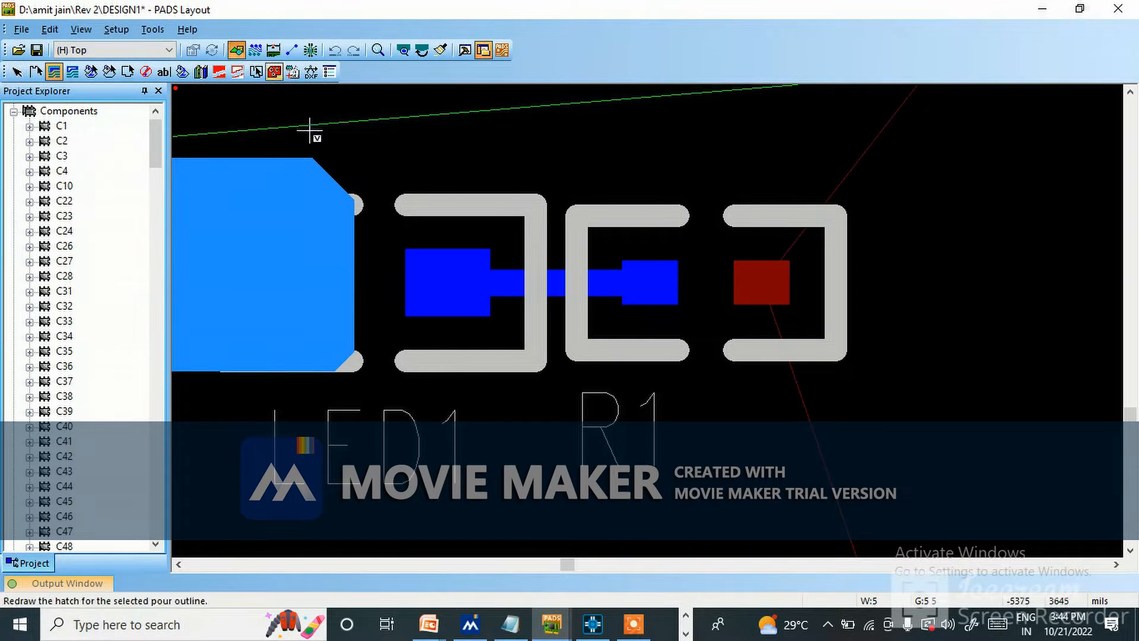
left_click(391, 176)
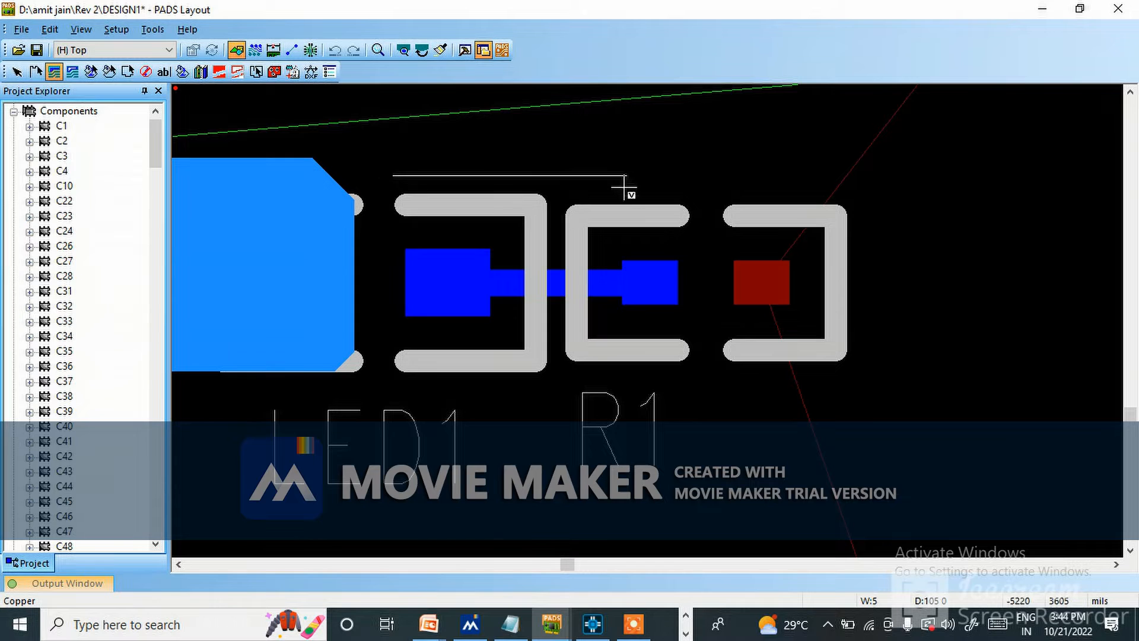
left_click(651, 176)
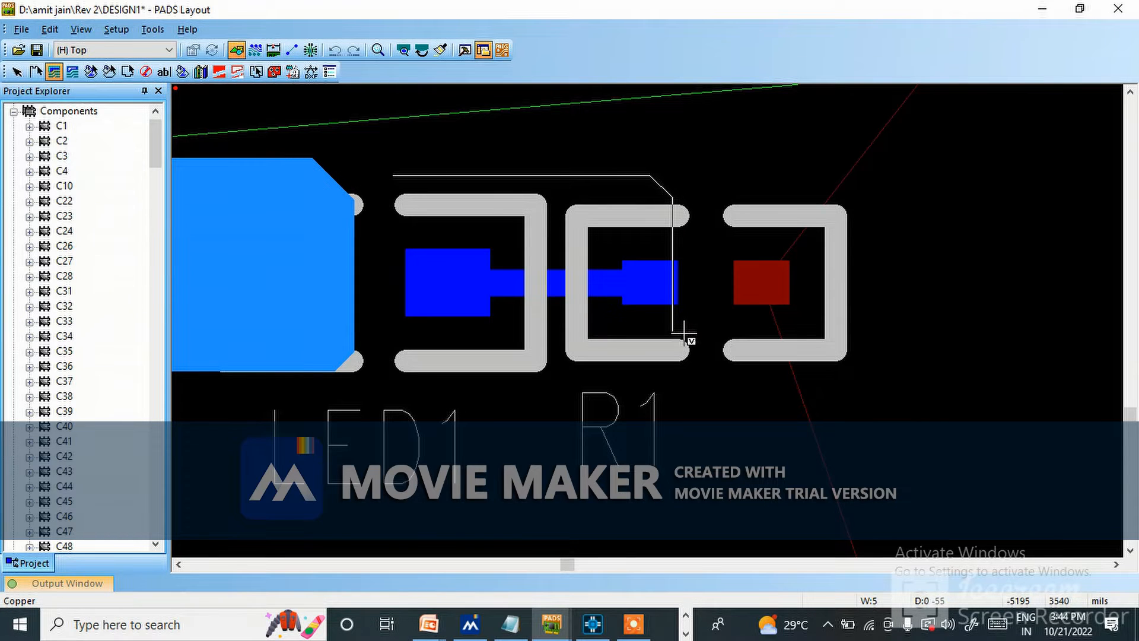
left_click(626, 362)
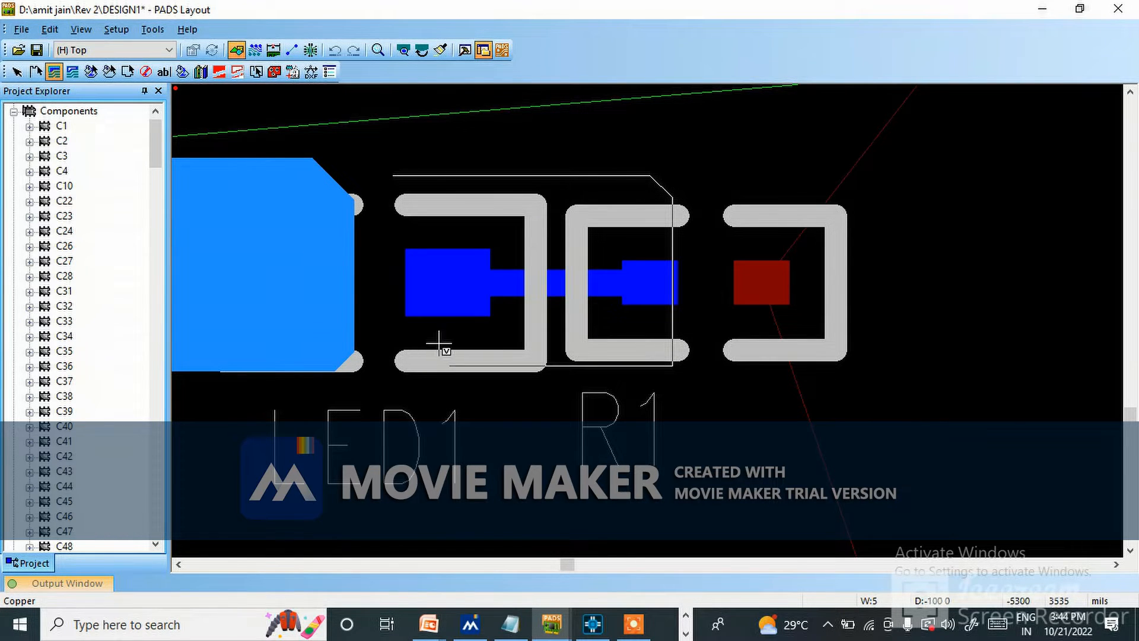
left_click(398, 344)
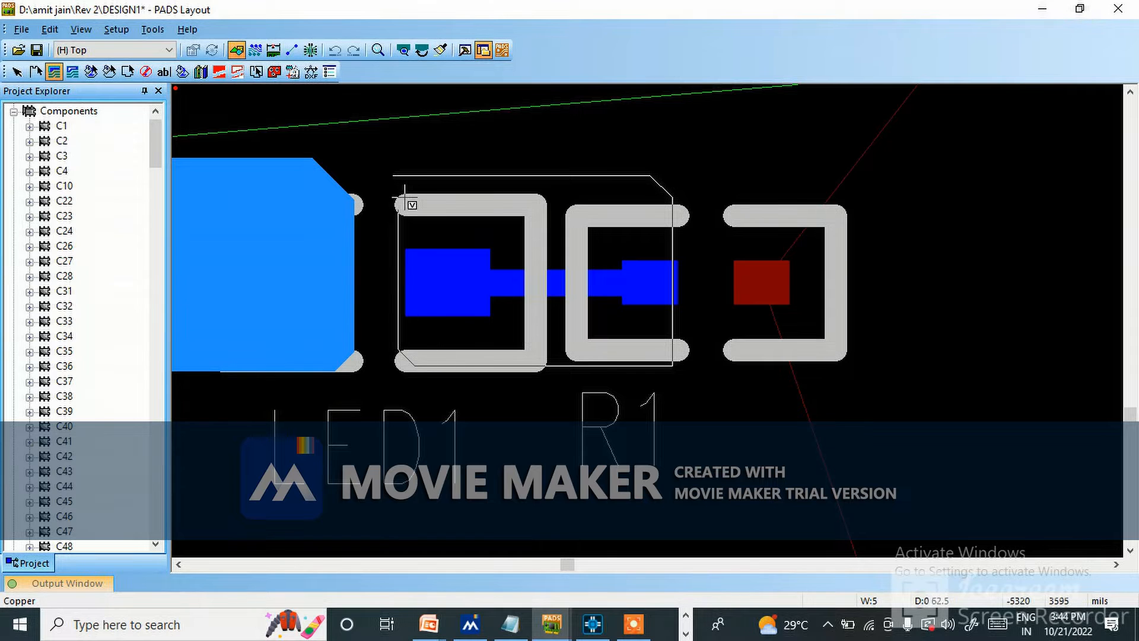
right_click(400, 174)
left_click(439, 186)
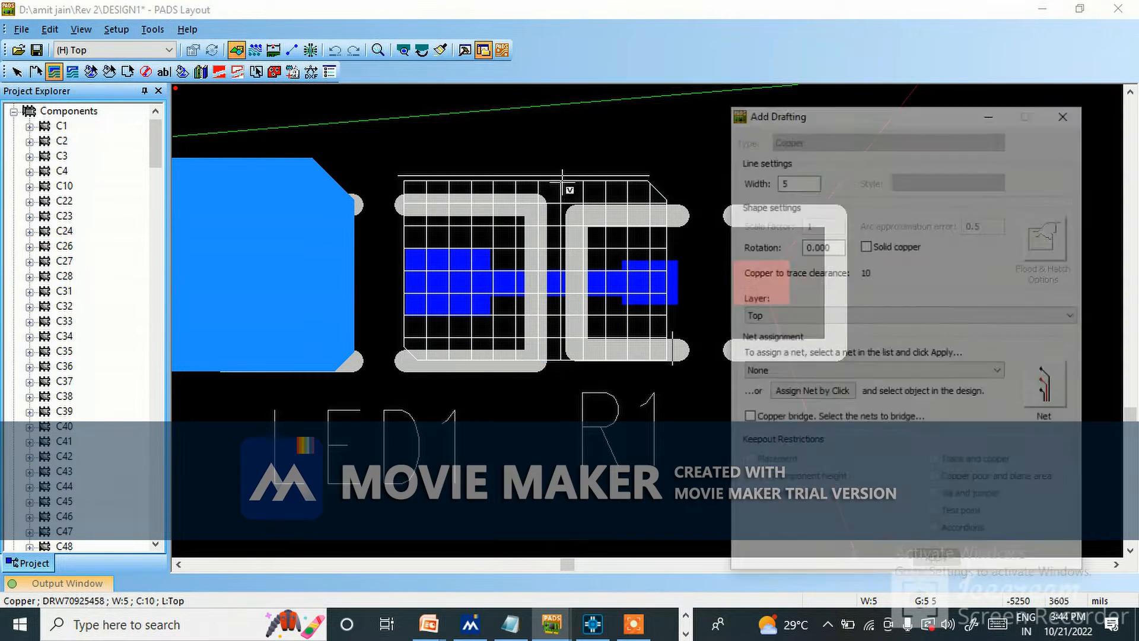
Assign the LED1–R1 polygon to net N4178526 by picking from the design, and make it solid copper on the Top layer.
left_click(805, 395)
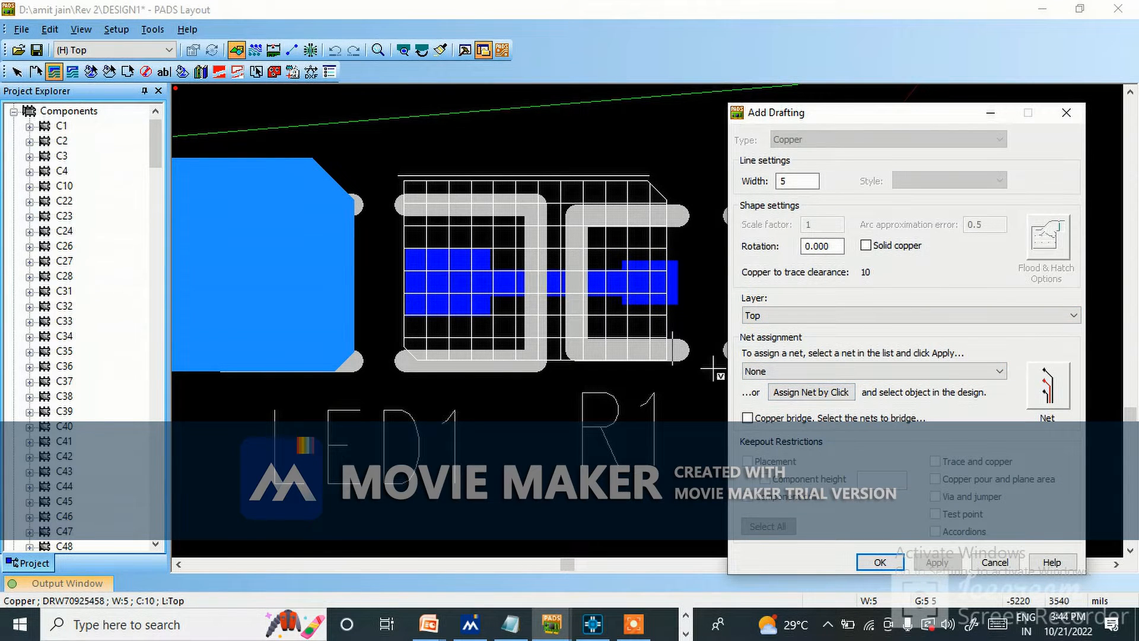
left_click(819, 394)
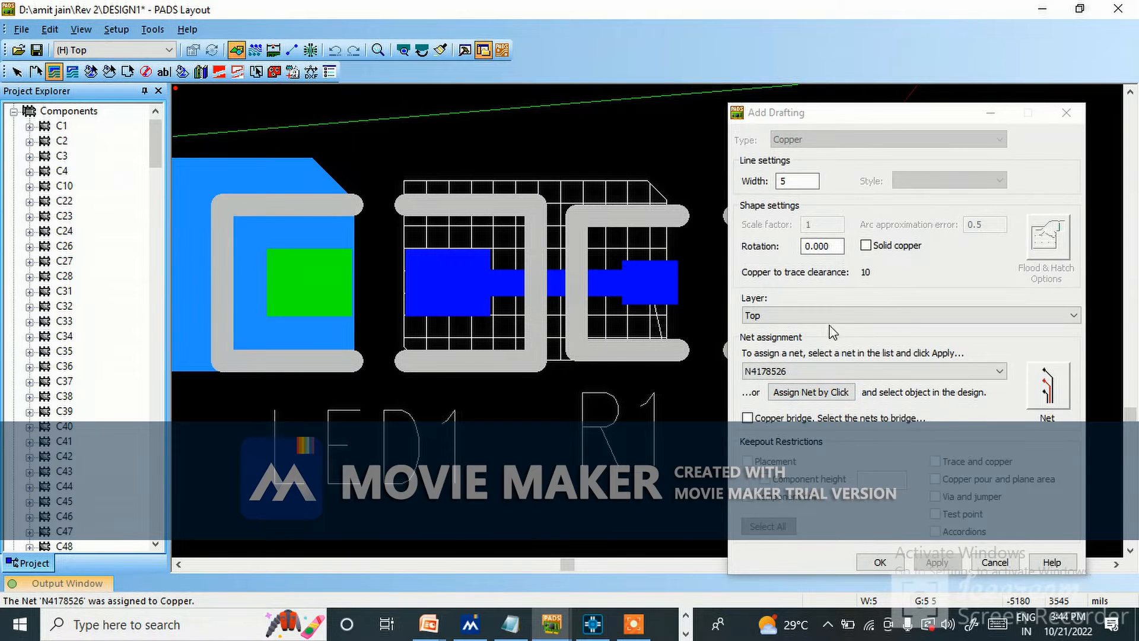
left_click(865, 245)
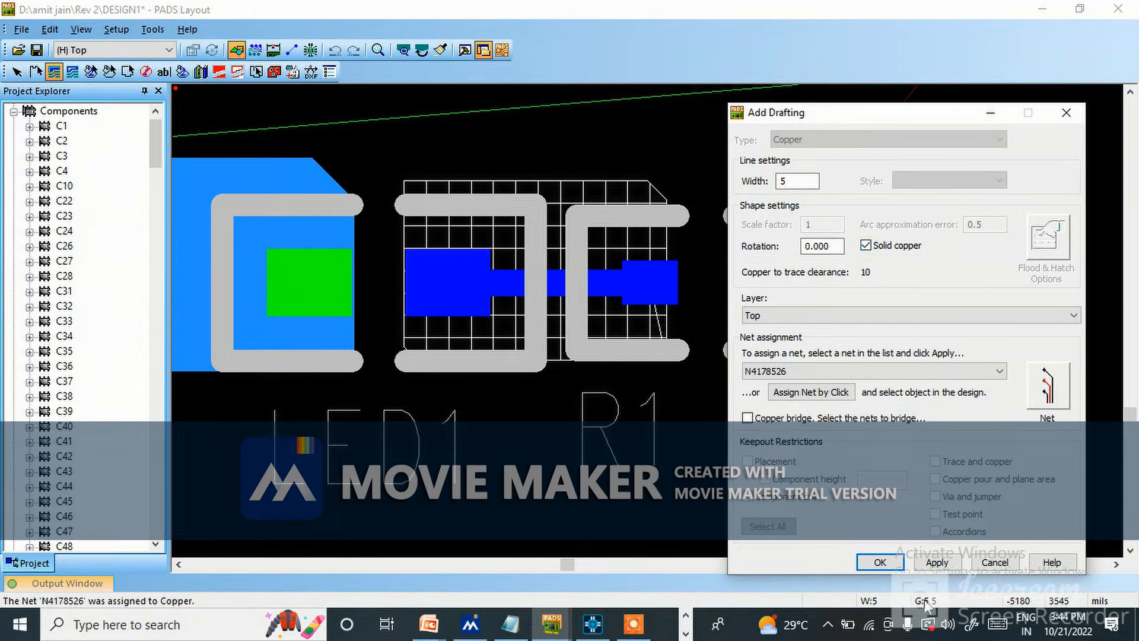
left_click(932, 563)
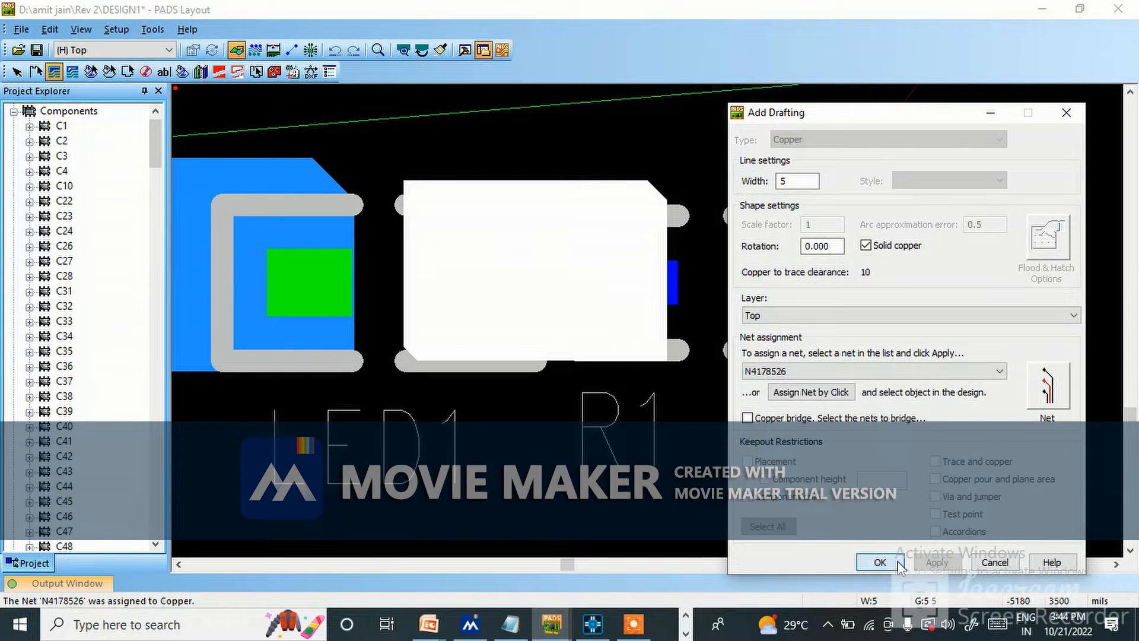
left_click(880, 562)
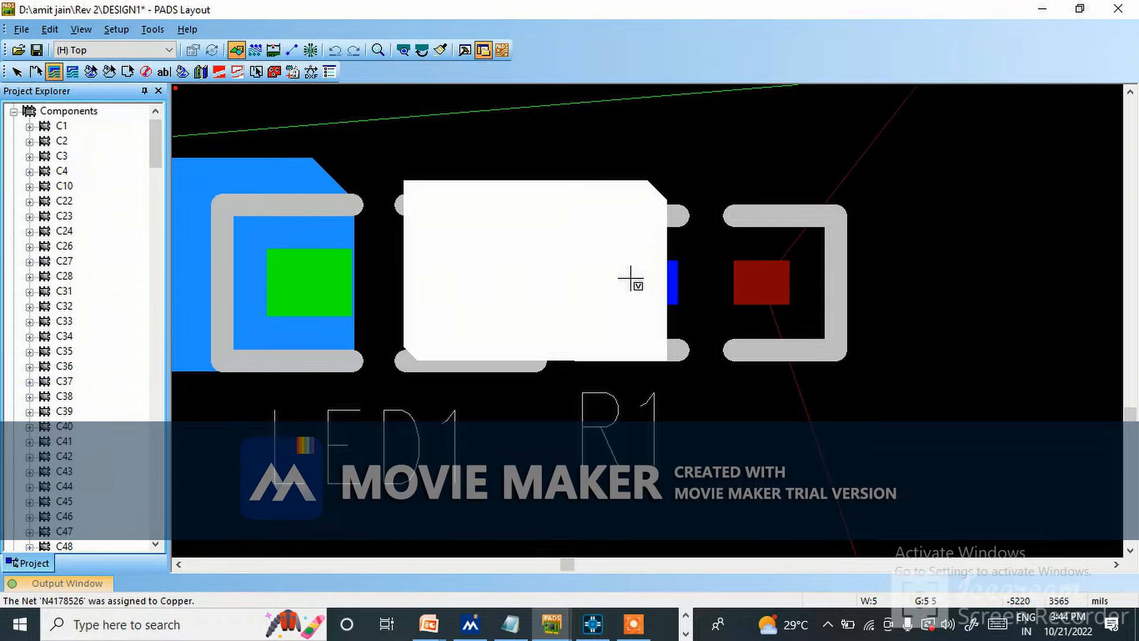
Draw a closed copper polygon with diagonally cut corners around U17's 24V pad, the 24V pads of C67 and C68, and the 24V test point.
scroll(630, 280, "down", 6)
scroll(700, 219, "up", 2)
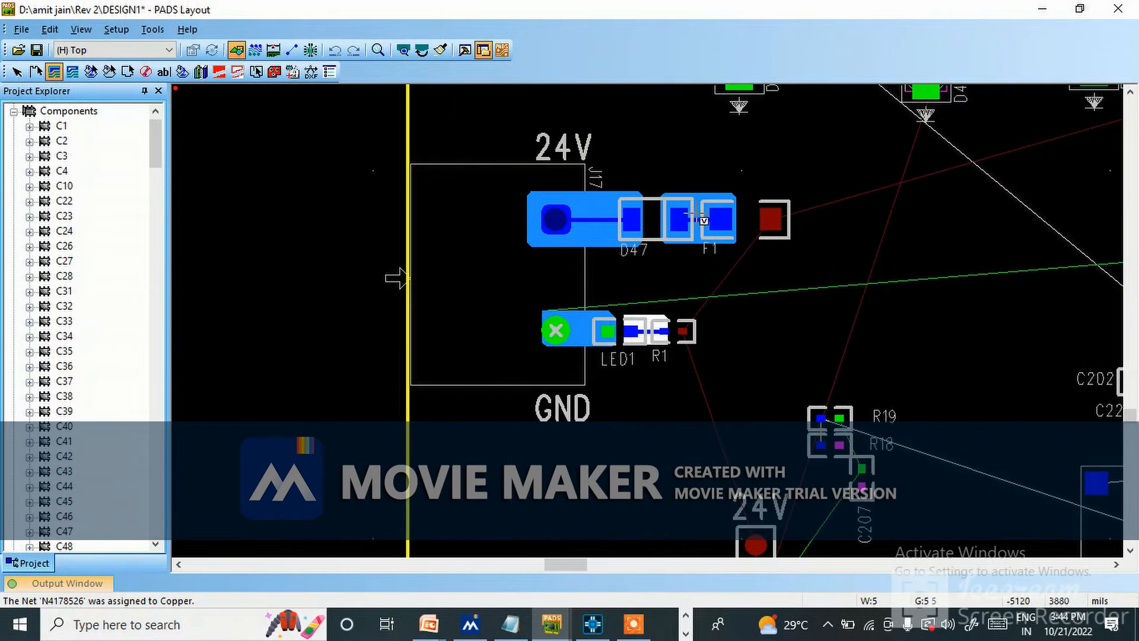
scroll(647, 248, "down", 1)
scroll(613, 325, "down", 1)
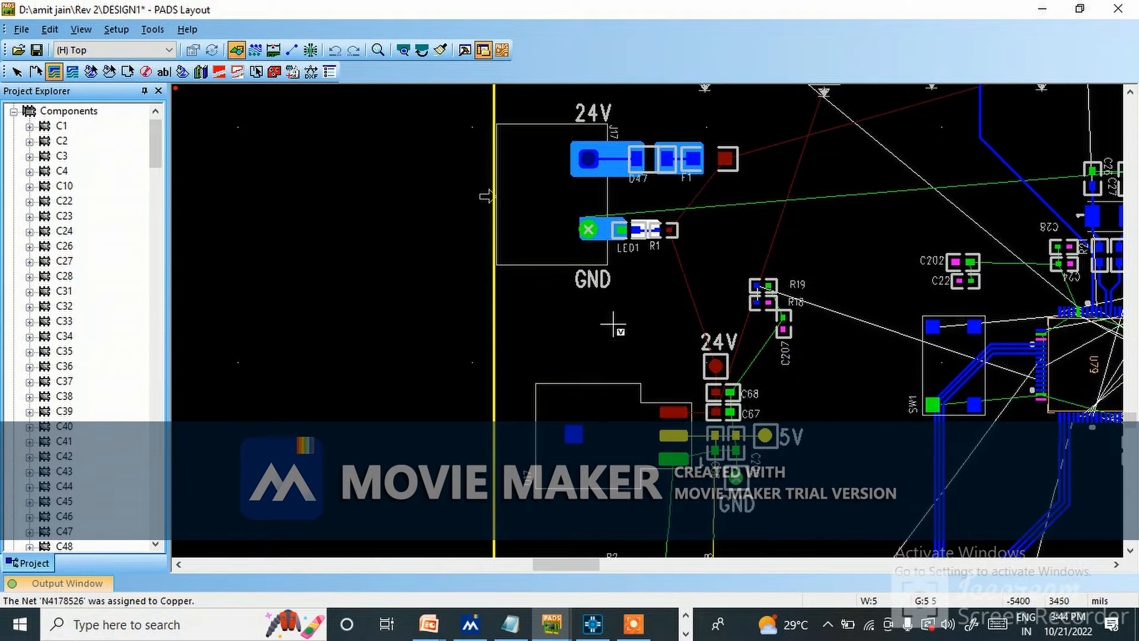
scroll(644, 384, "up", 2)
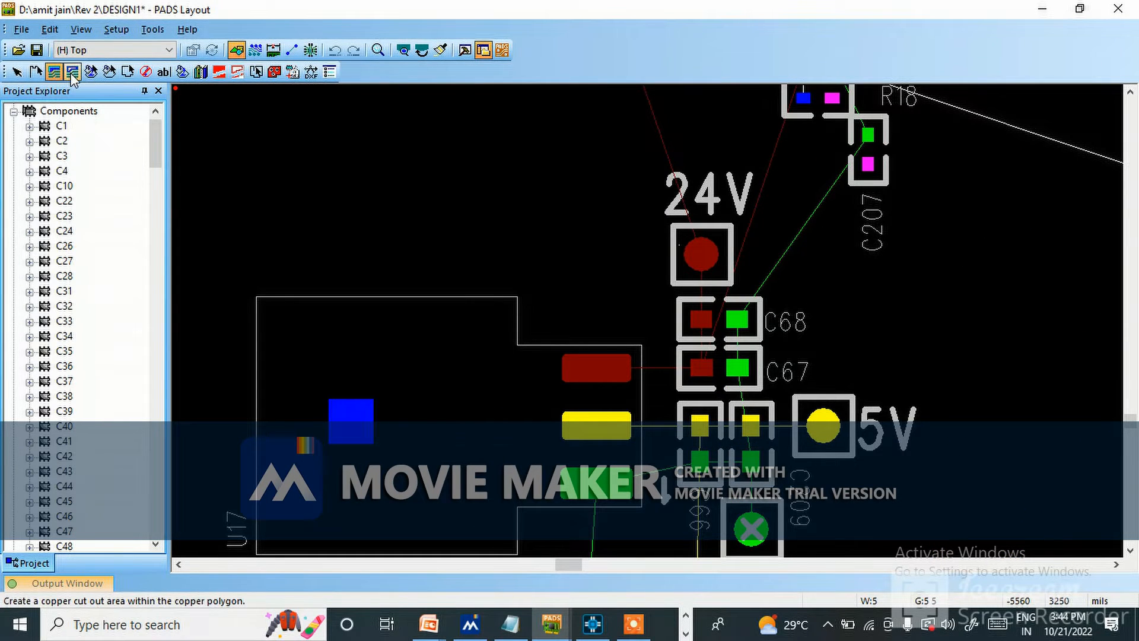
left_click(531, 265)
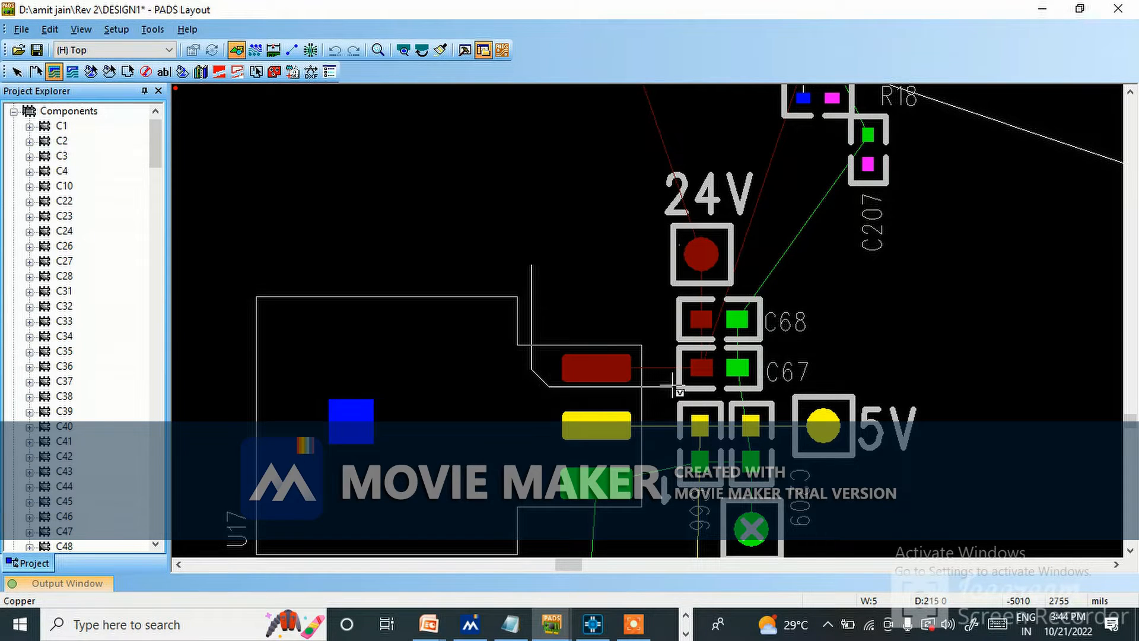
left_click(714, 382)
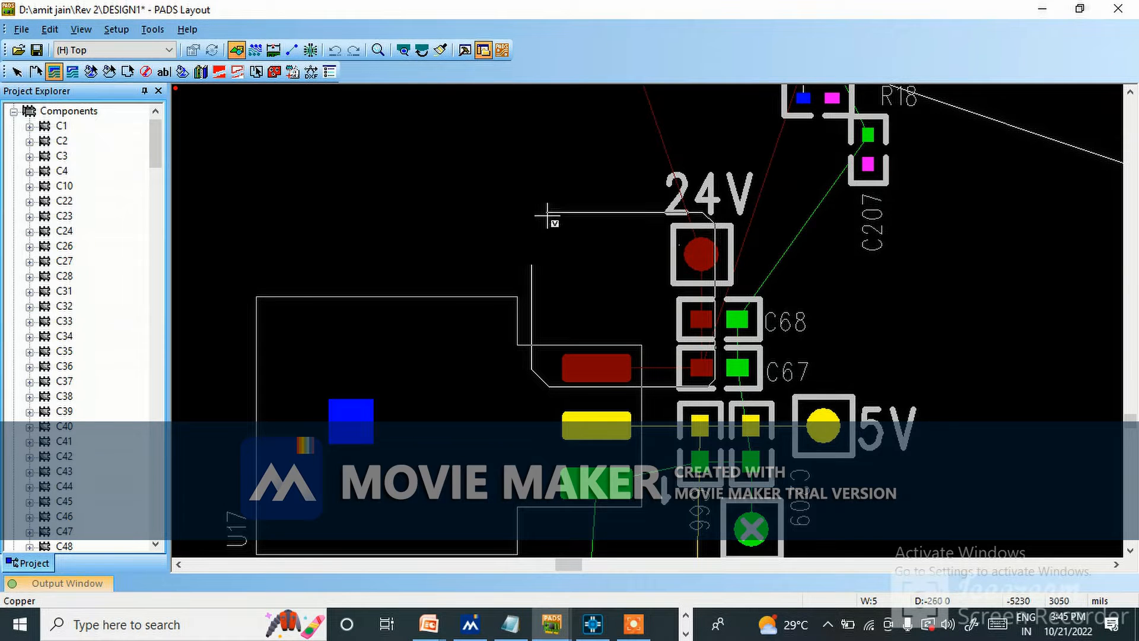
left_click(534, 226)
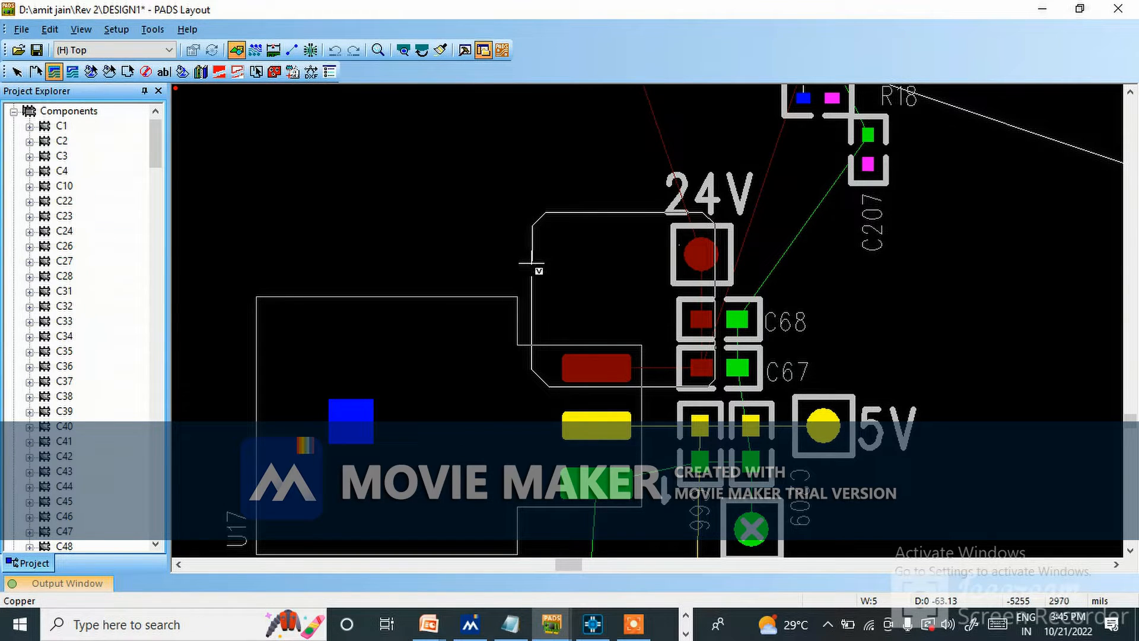
right_click(531, 264)
left_click(590, 8)
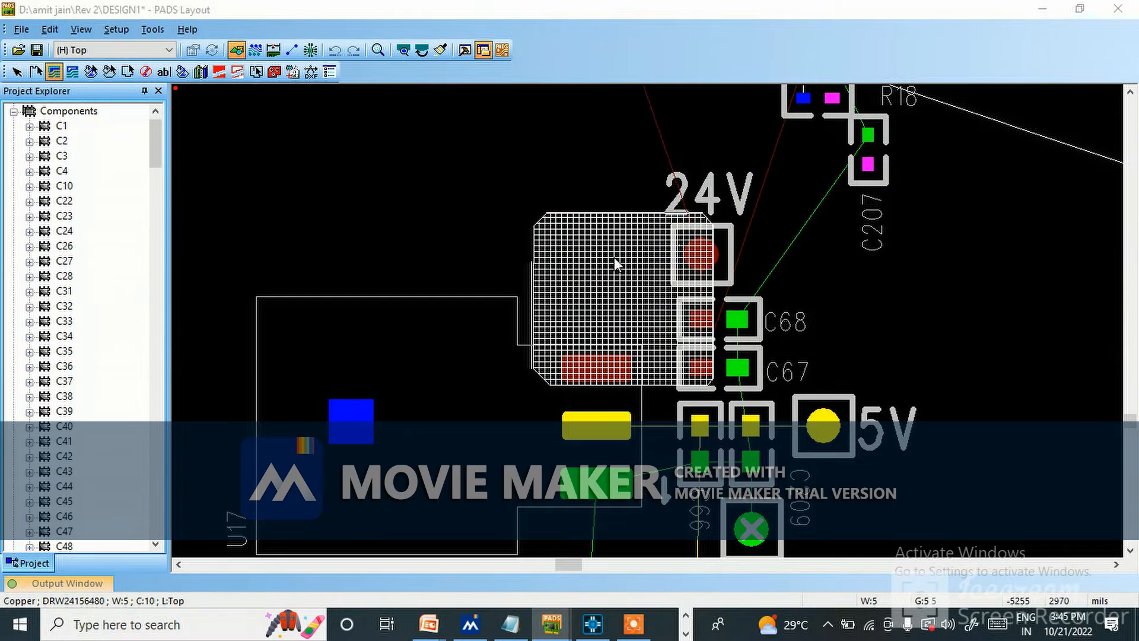
Assign the new polygon at U17 to net 24V by picking from the design, and make it solid copper on the Top layer.
left_click(812, 393)
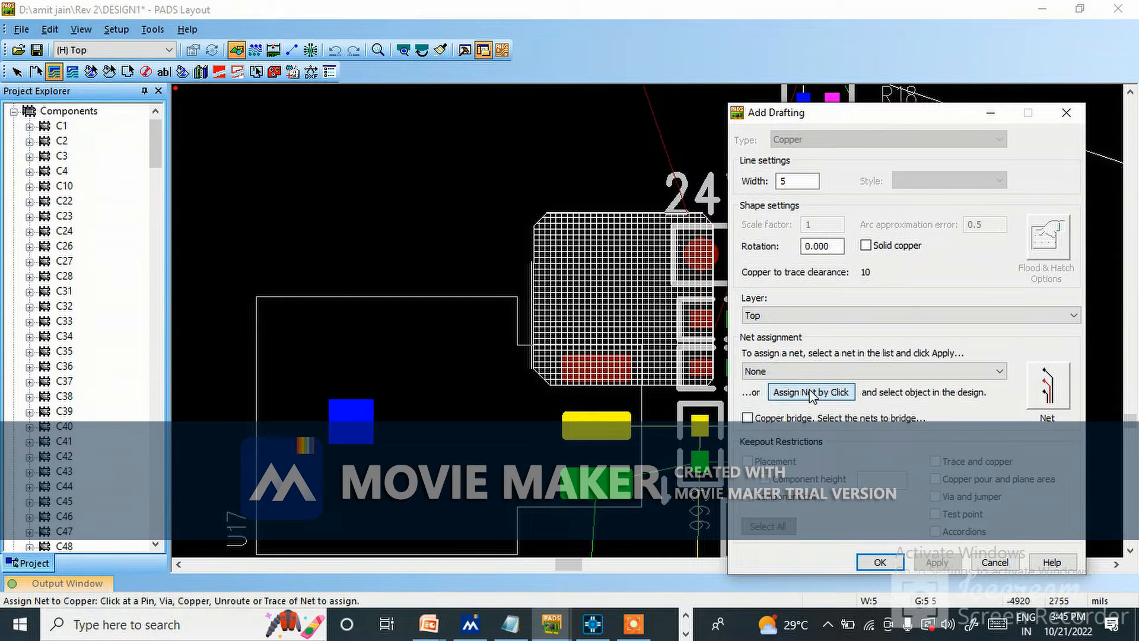
left_click(619, 356)
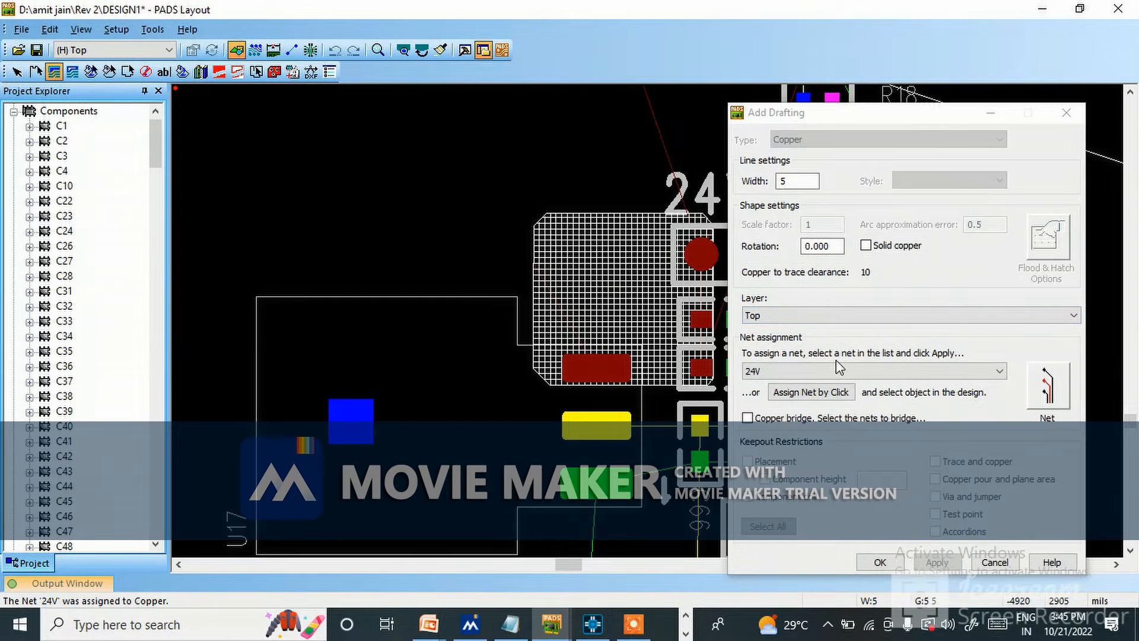
left_click(863, 246)
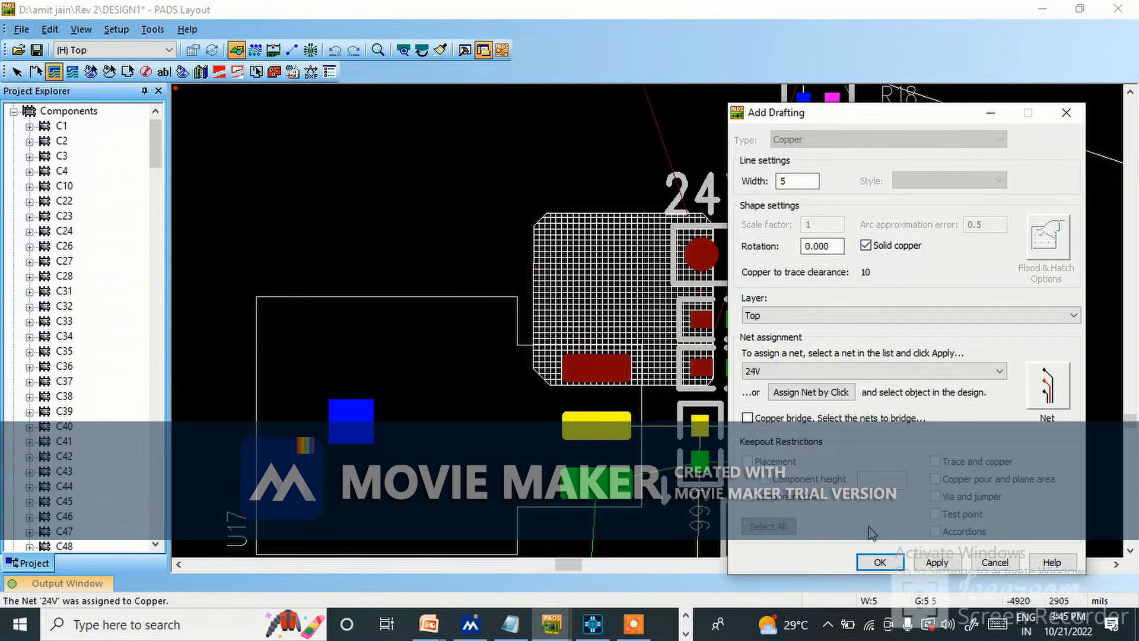
left_click(934, 562)
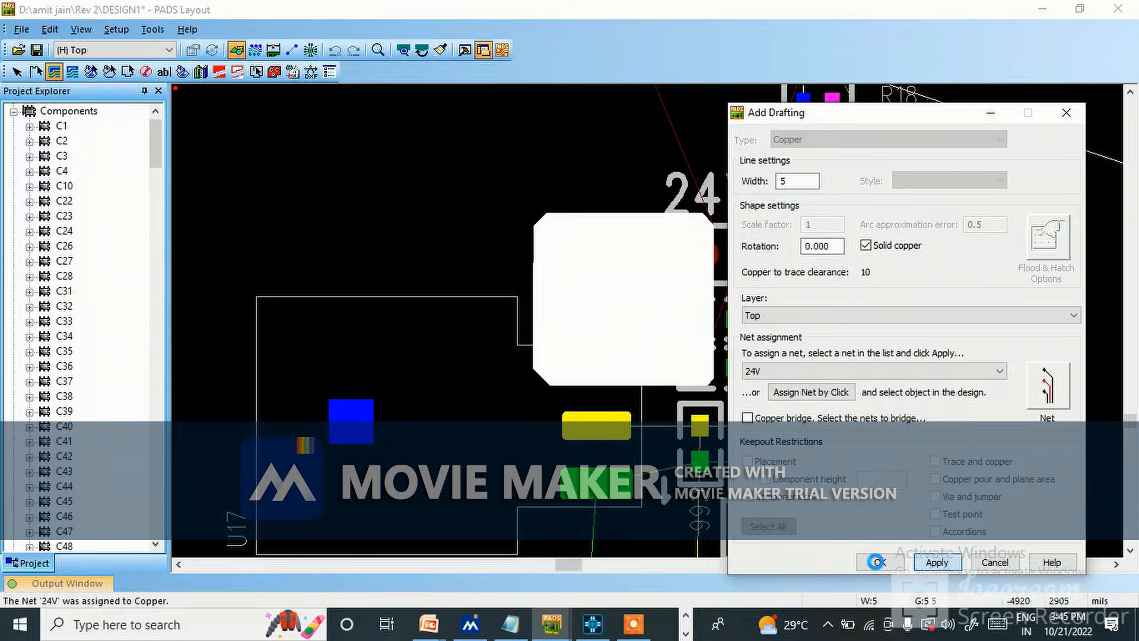
left_click(876, 562)
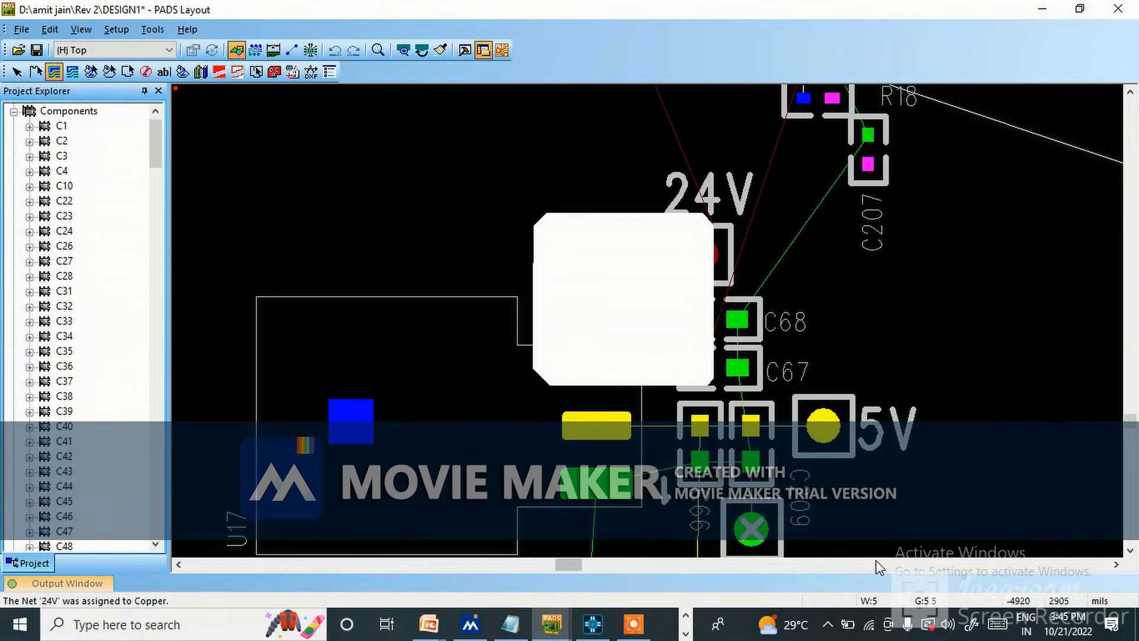
key("Escape")
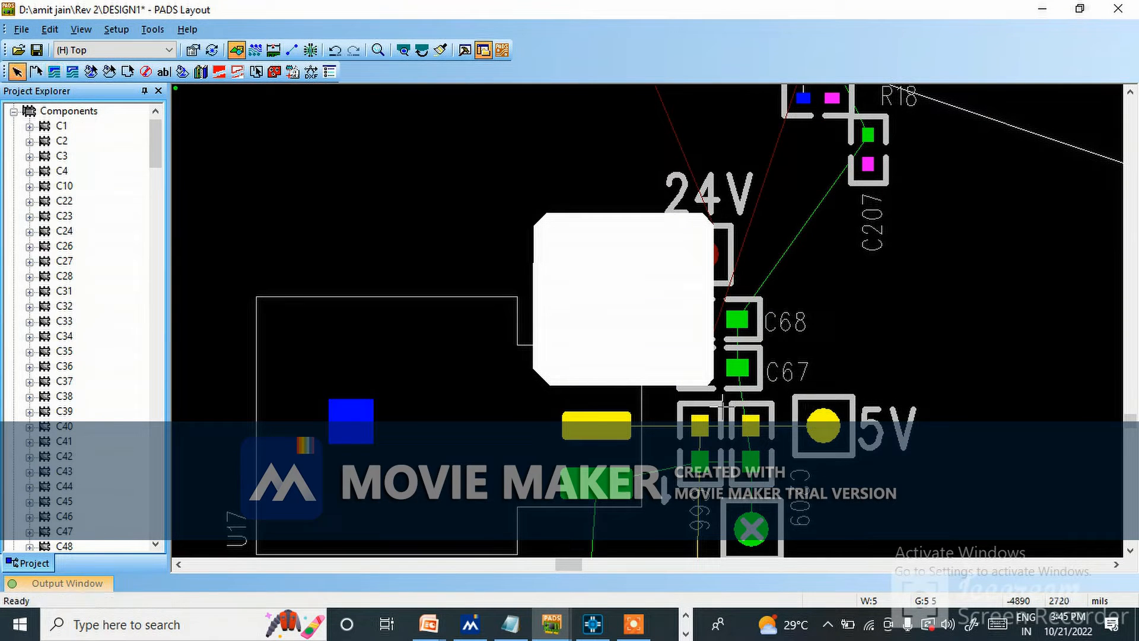
Draw a closed copper polygon around U17's 5V pad, the 5V pads of C66 and C209, and the 5V test point.
scroll(640, 417, "down", 3)
scroll(593, 413, "up", 2)
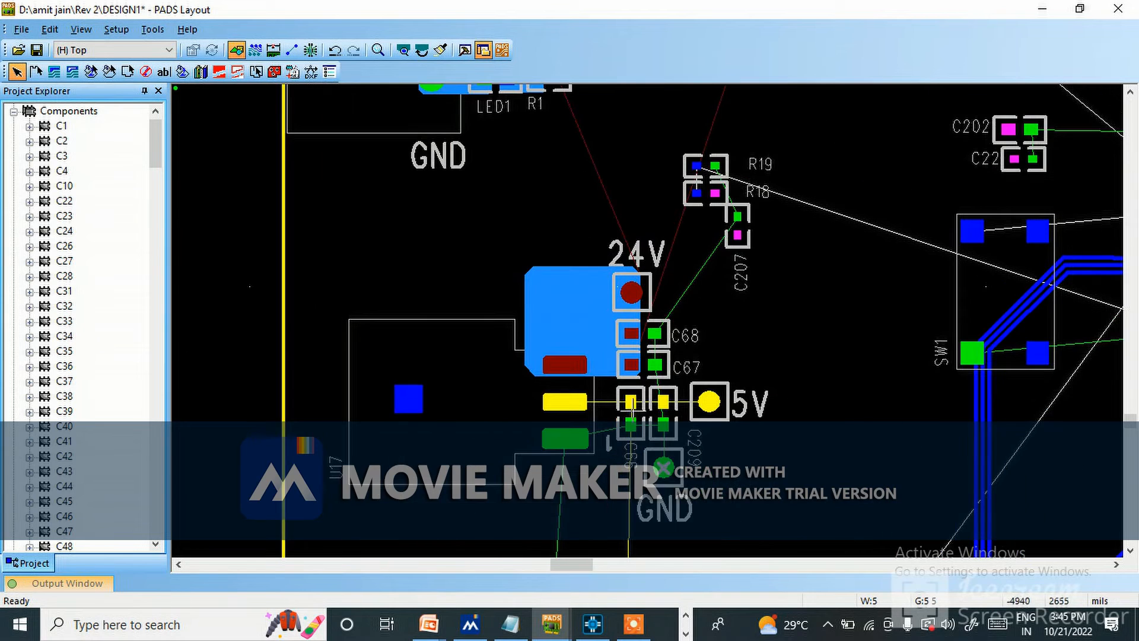
scroll(584, 410, "up", 2, "ctrl")
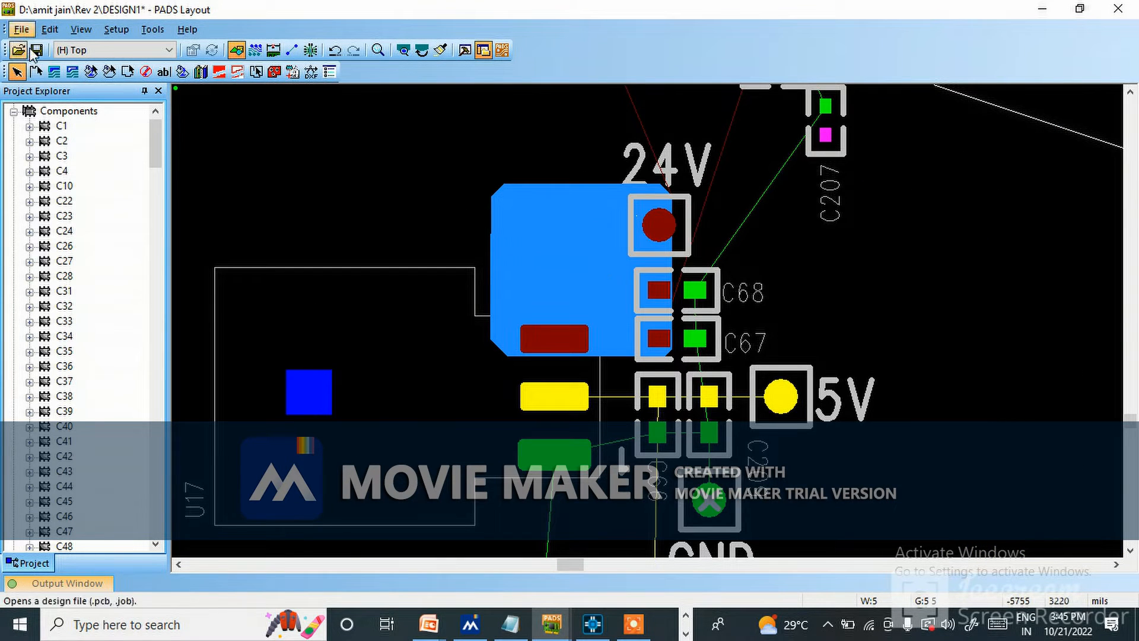
left_click(55, 72)
scroll(588, 386, "up", 2, "ctrl")
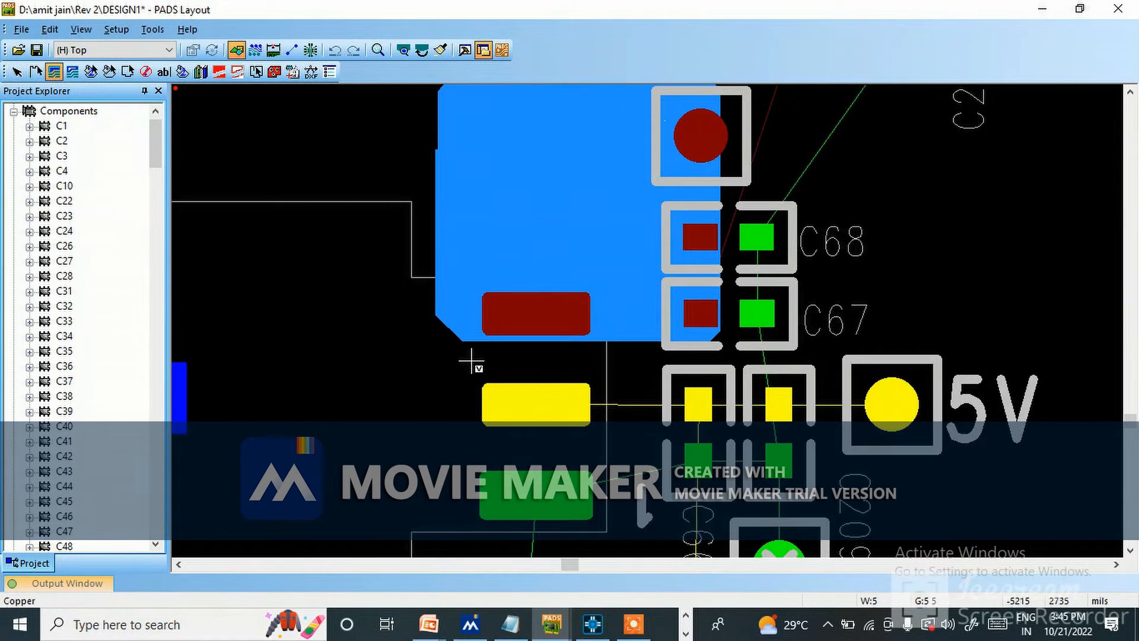
left_click(469, 415)
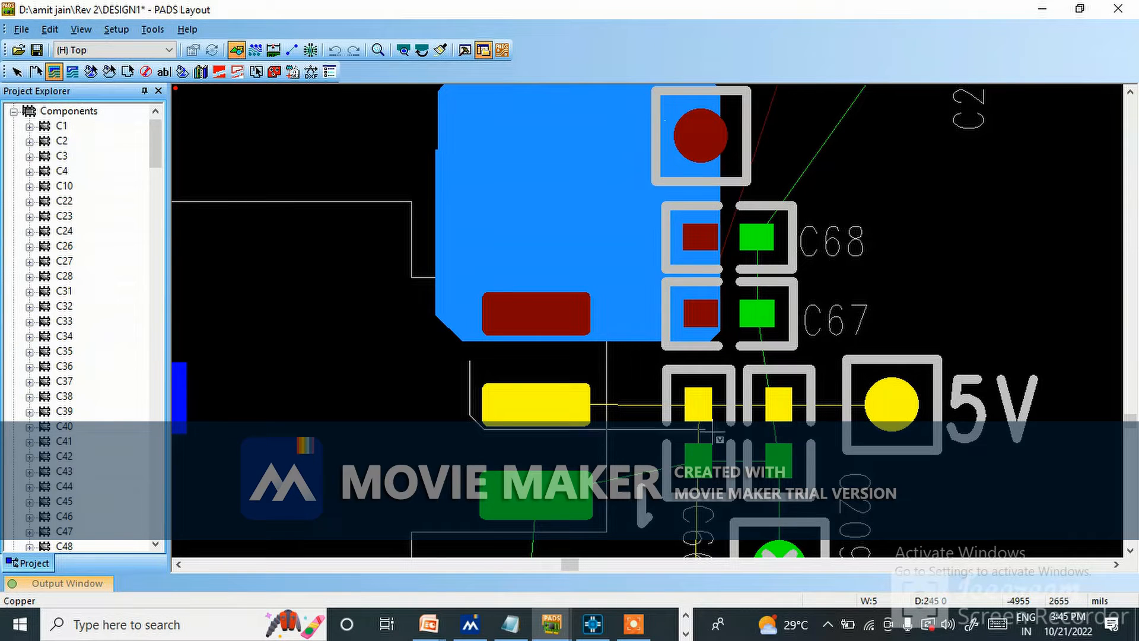
left_click(937, 427)
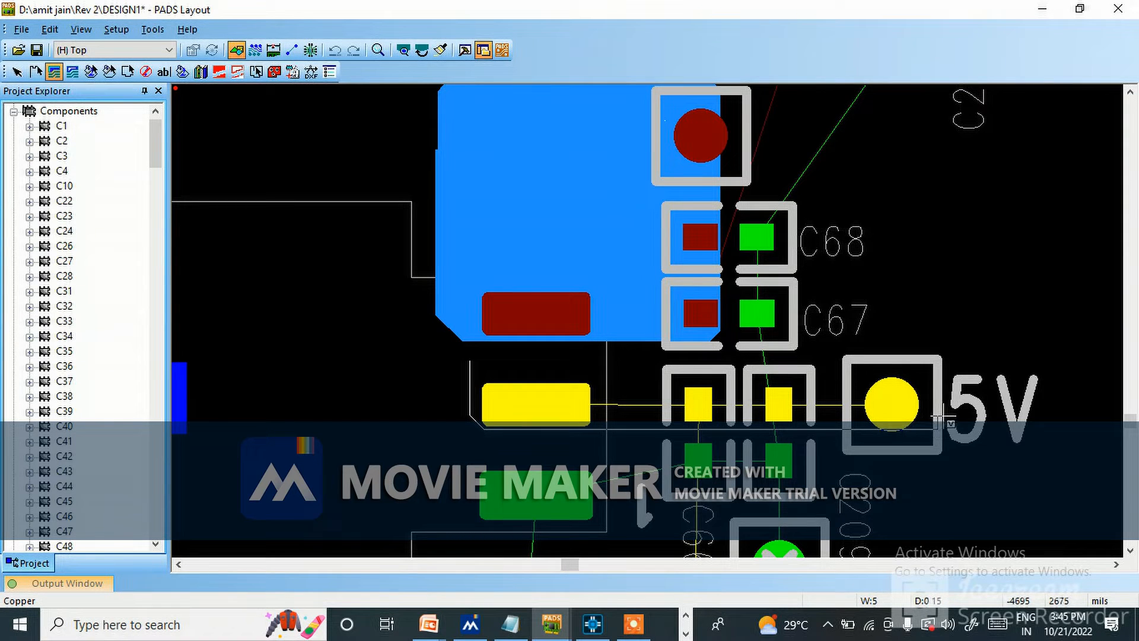
left_click(938, 356)
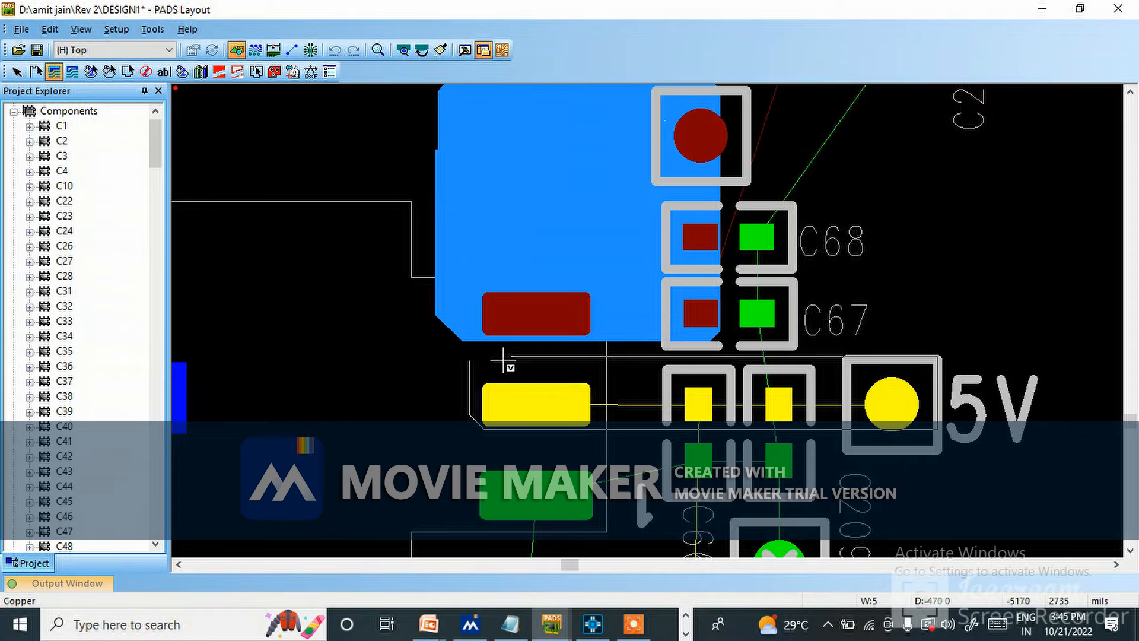
left_click(469, 359)
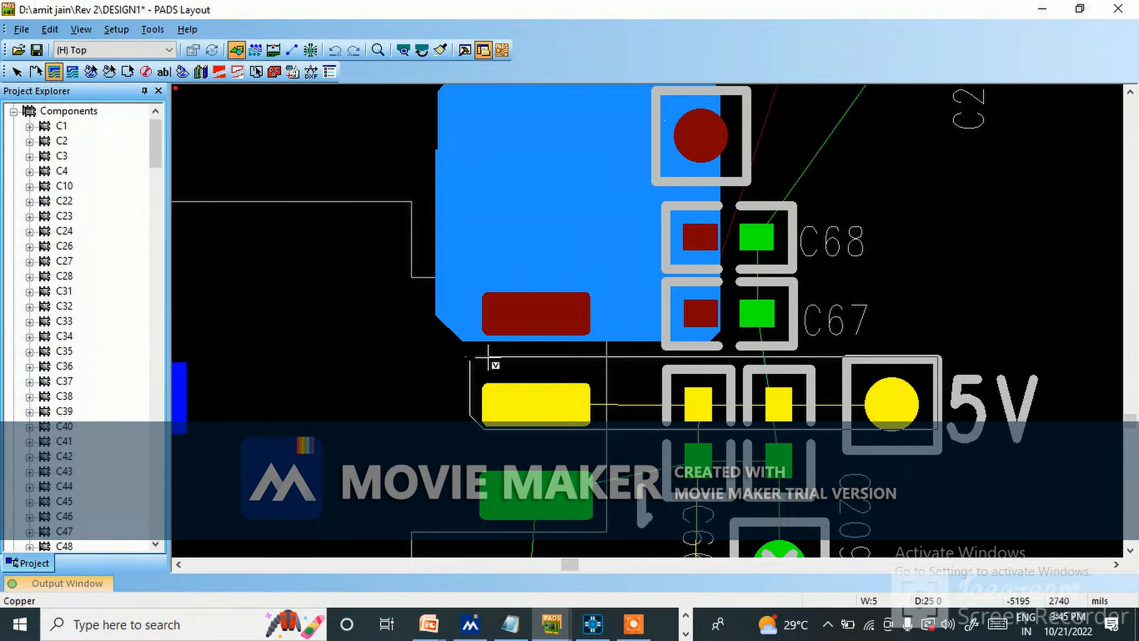
right_click(468, 365)
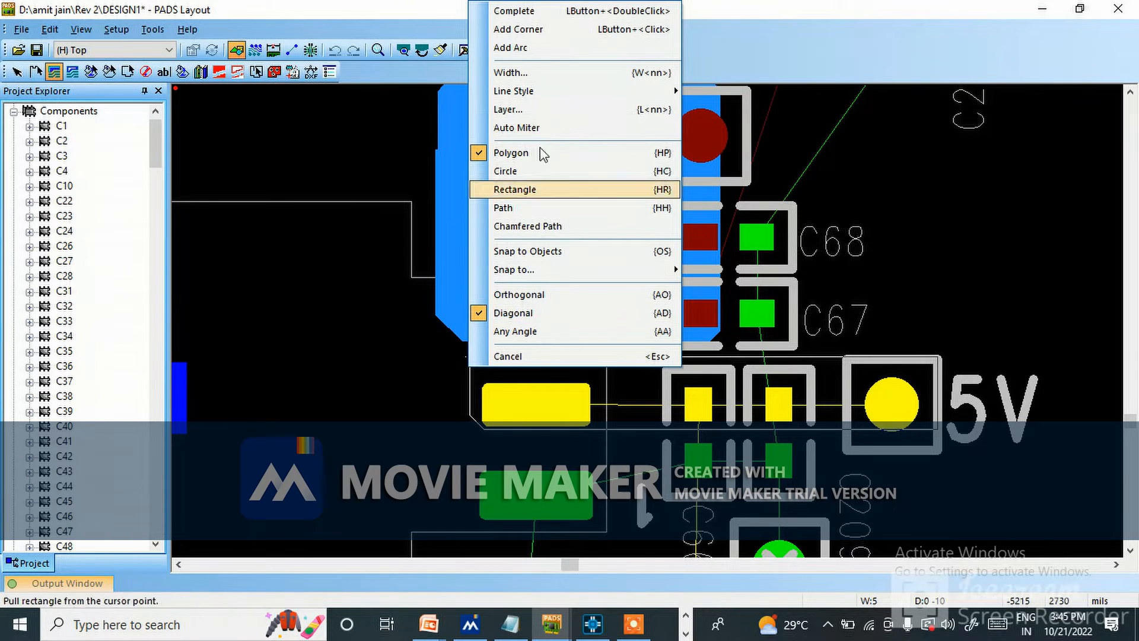
left_click(533, 12)
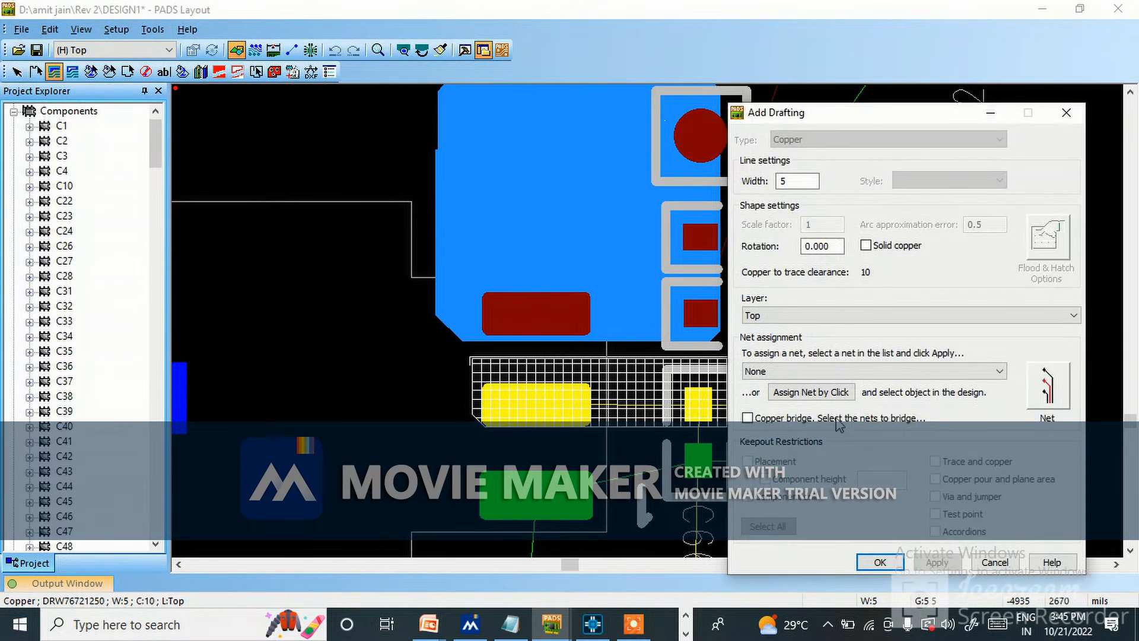
Assign the long polygon to net 5V by picking from the design, and make it solid copper on the Top layer.
left_click(811, 392)
left_click(679, 407)
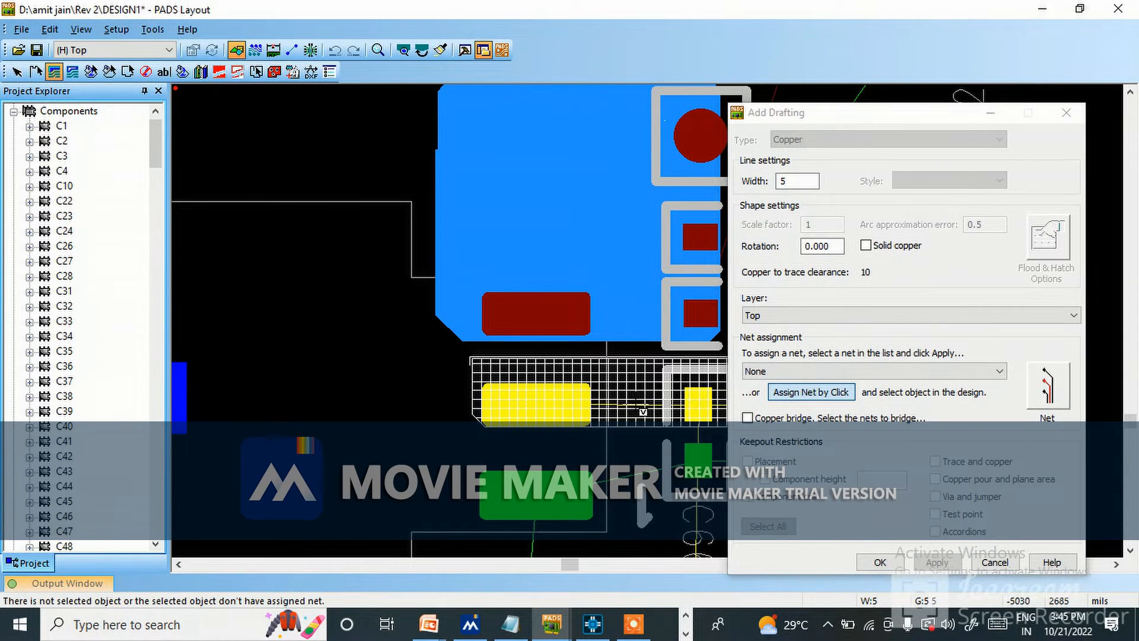
left_click(620, 406)
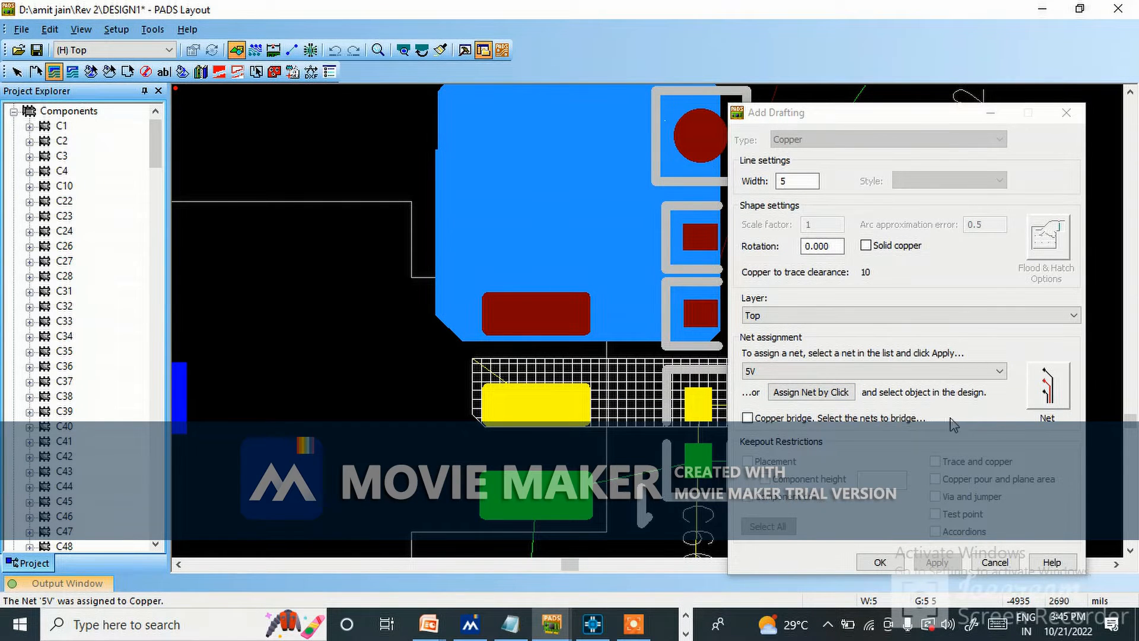
left_click(871, 246)
left_click(937, 562)
left_click(876, 563)
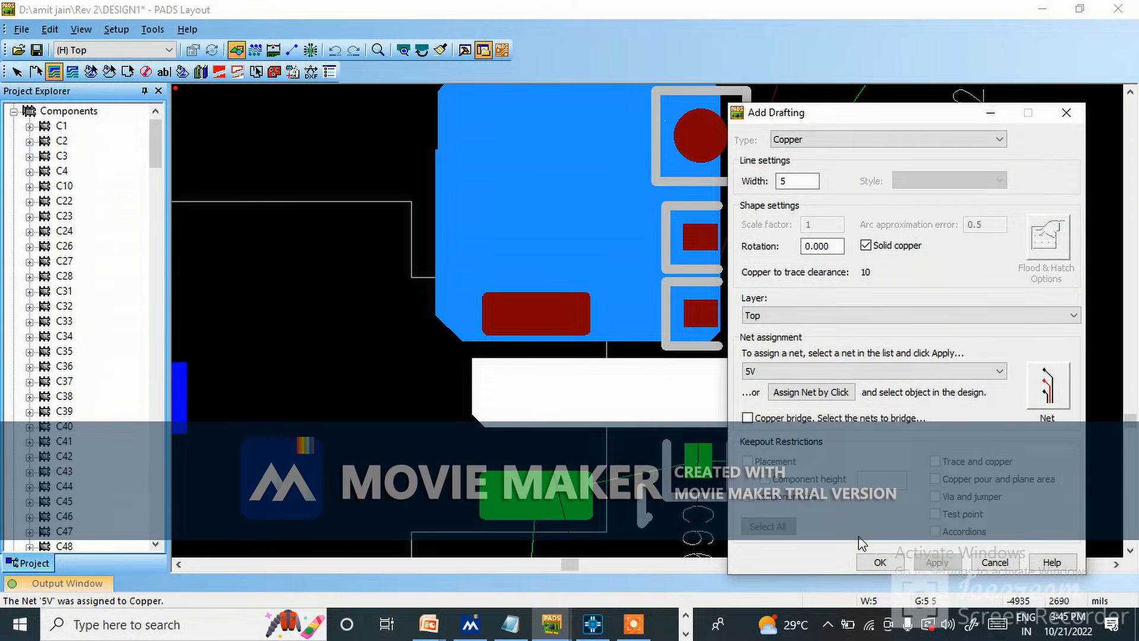
scroll(774, 375, "down", 2)
scroll(773, 375, "down", 1)
scroll(773, 376, "up", 4)
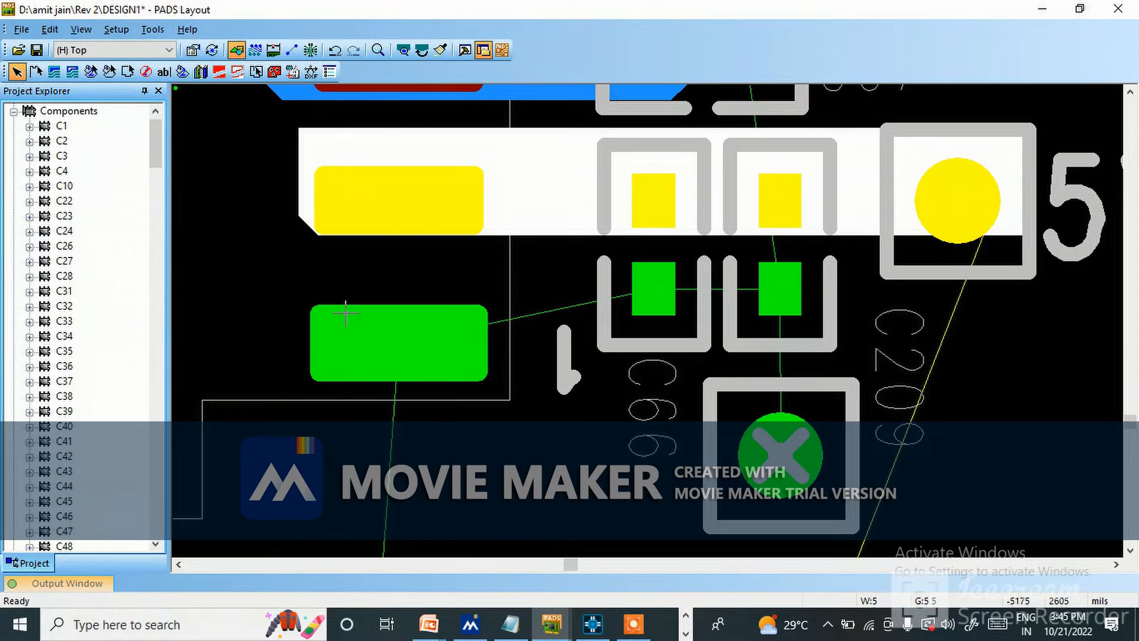
key("Escape")
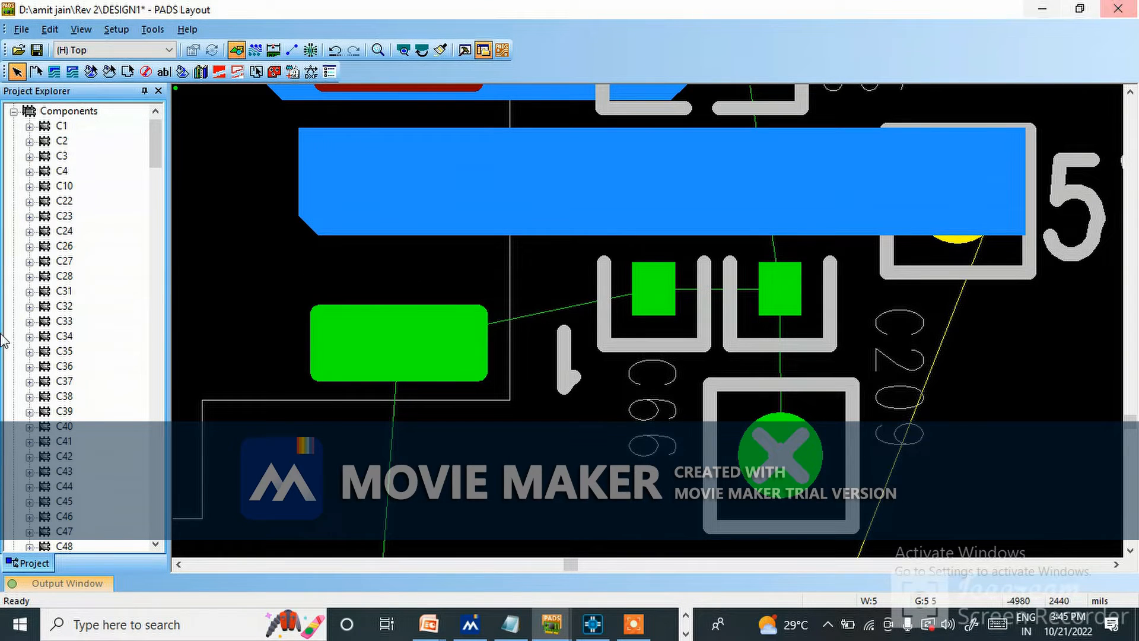
Draw a closed copper polygon with diagonal corners around U17's ground pad, the ground pads of C66 and C209, and the GND test point.
left_click(54, 72)
left_click(315, 289)
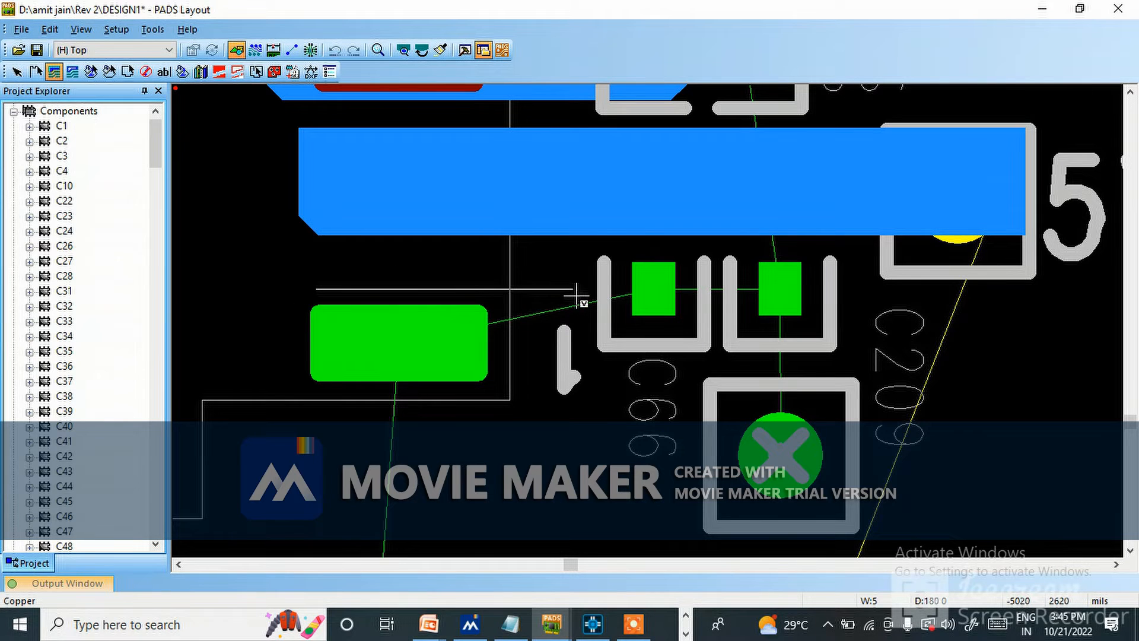
left_click(607, 261)
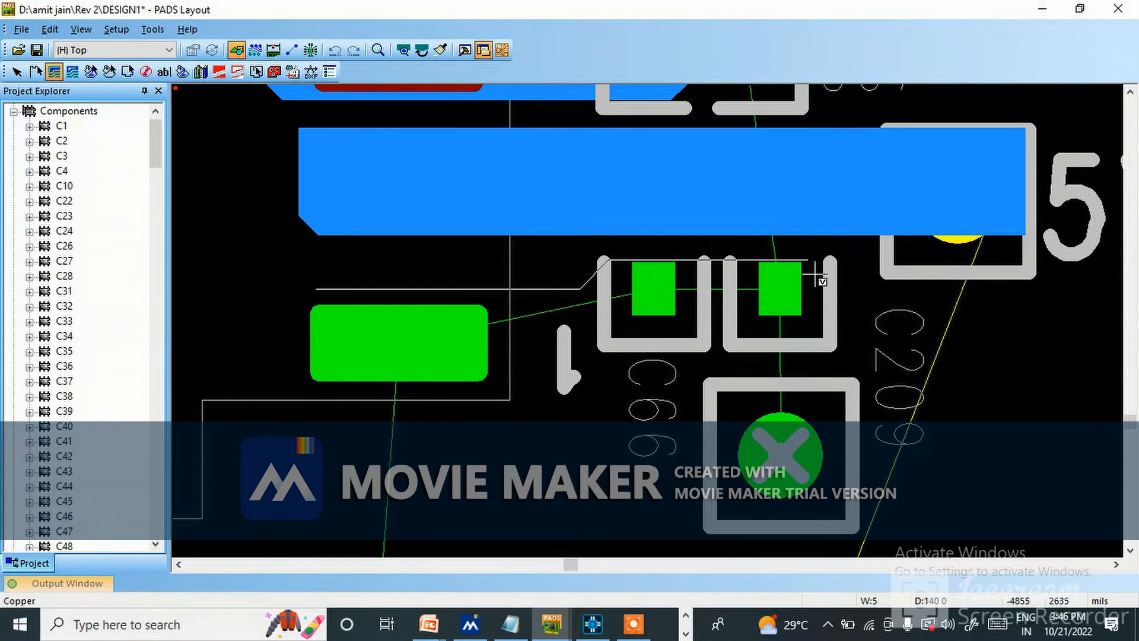
left_click(865, 295)
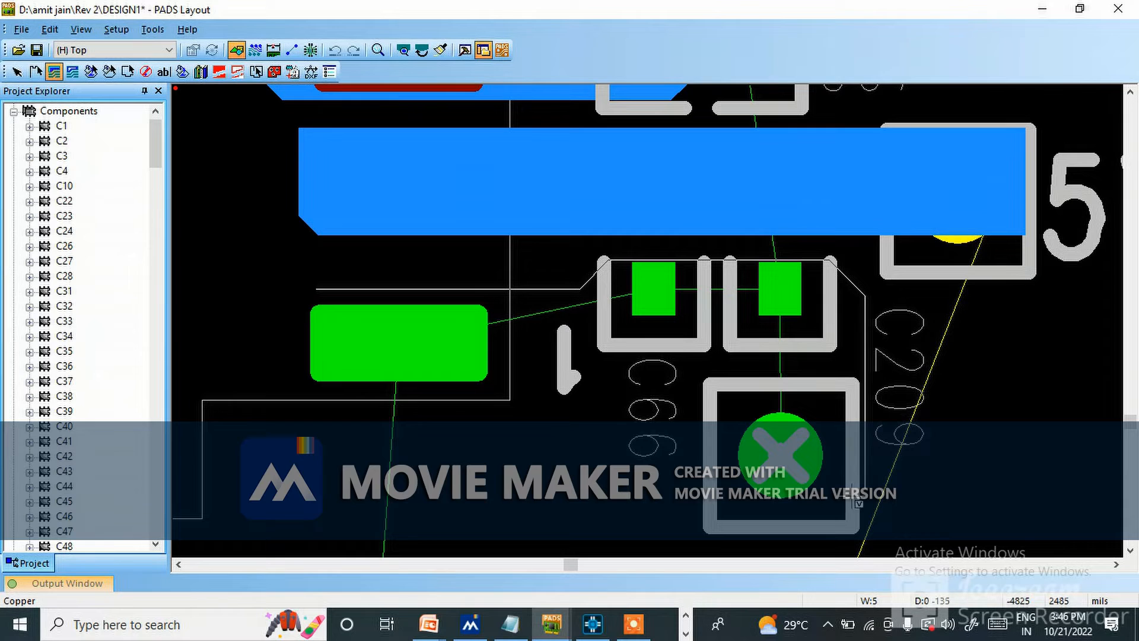
left_click(831, 540)
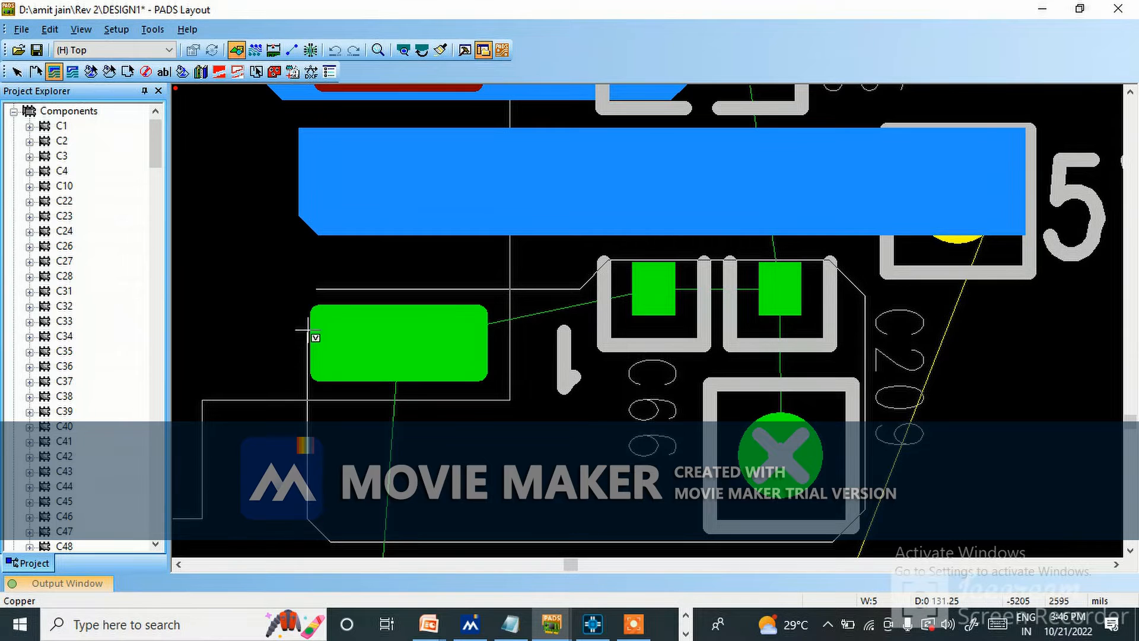
right_click(321, 290)
left_click(430, 12)
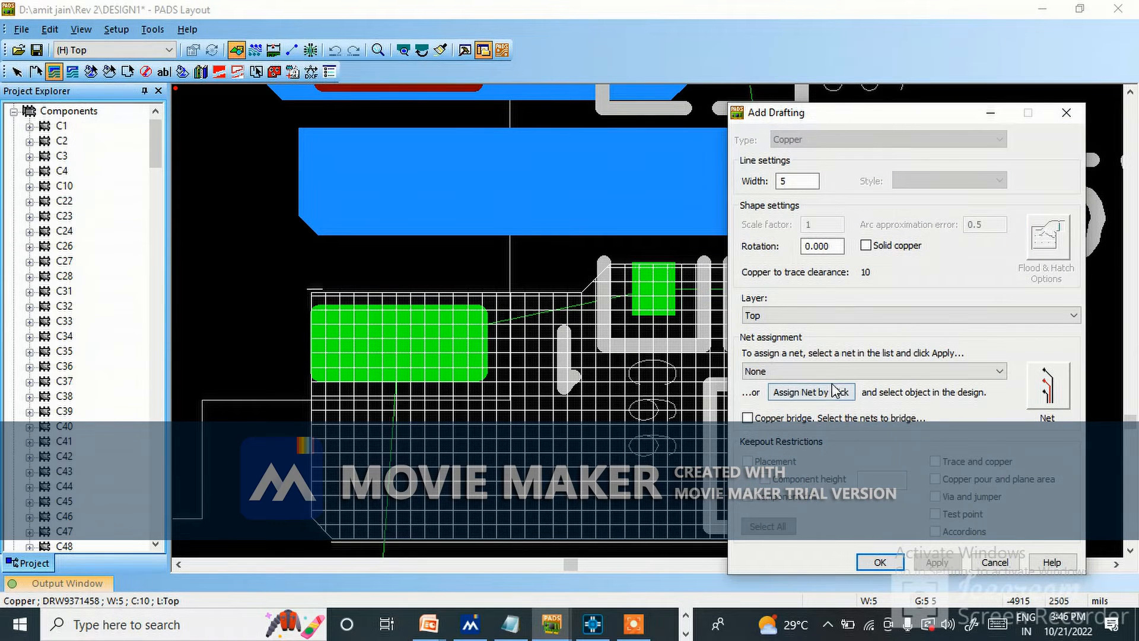
Assign the polygon below the 5V copper to net GND by picking from the design, and make it solid copper on the Top layer.
left_click(823, 392)
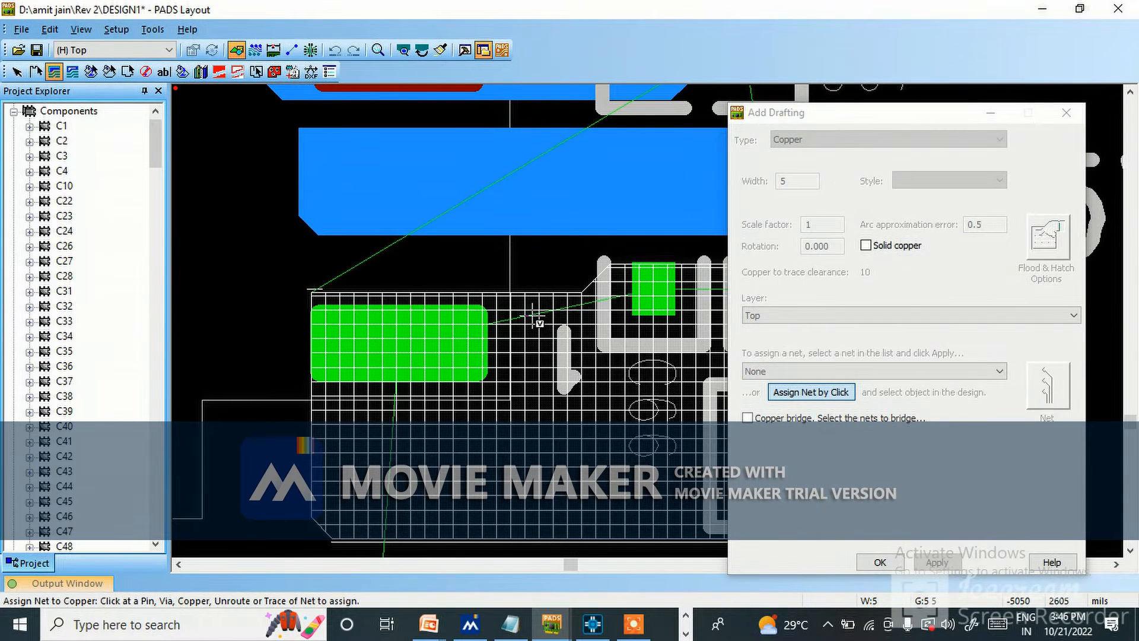
left_click(531, 315)
left_click(865, 245)
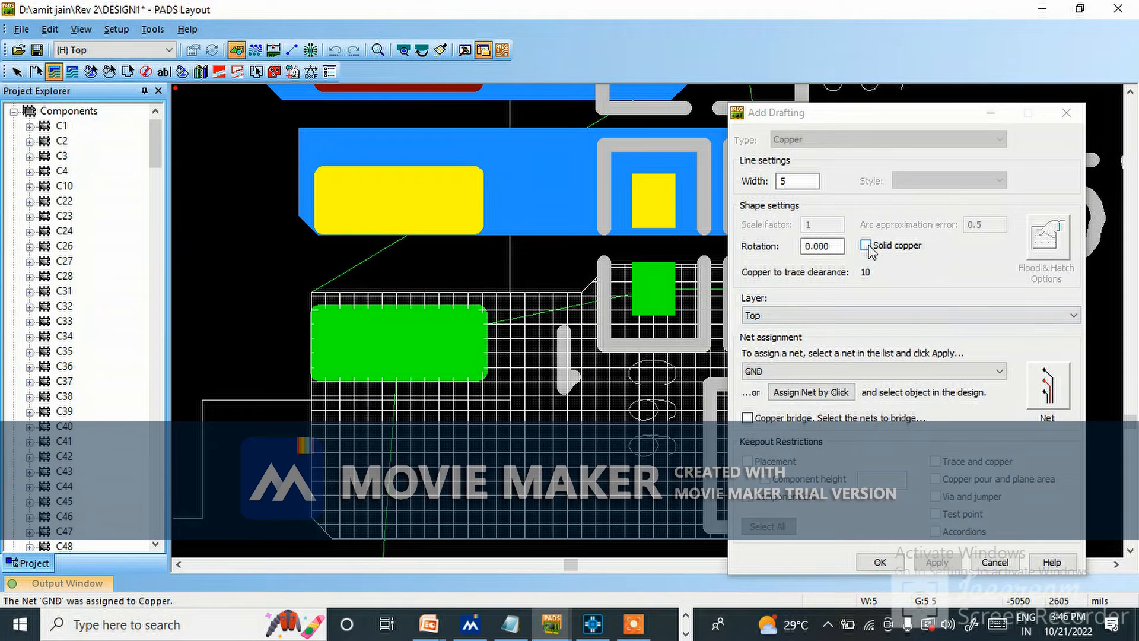
left_click(938, 562)
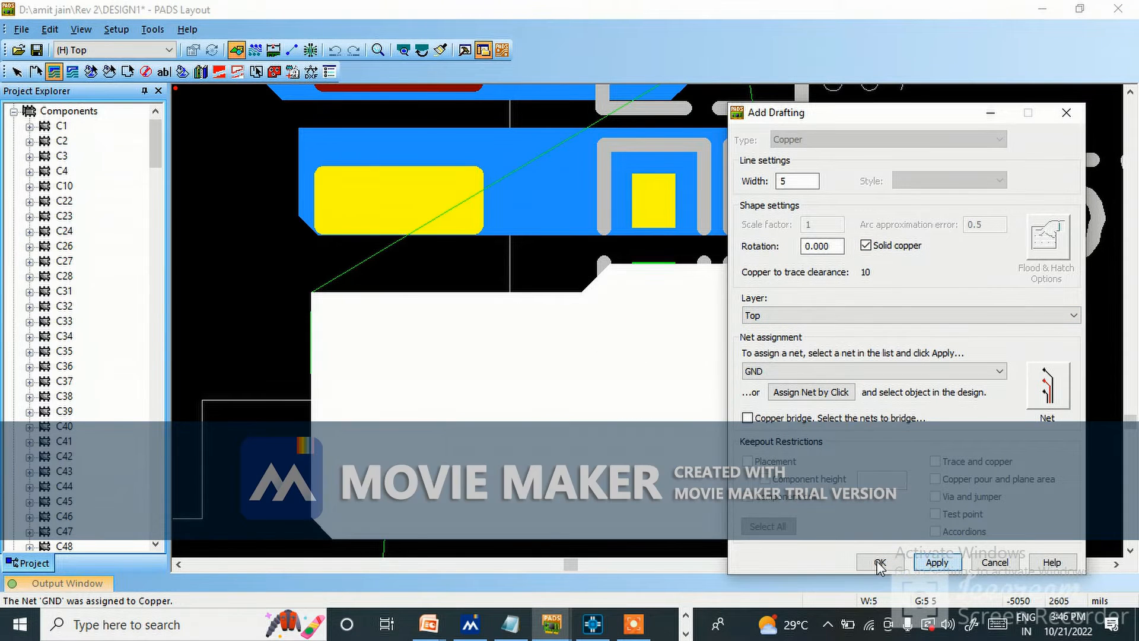
left_click(876, 561)
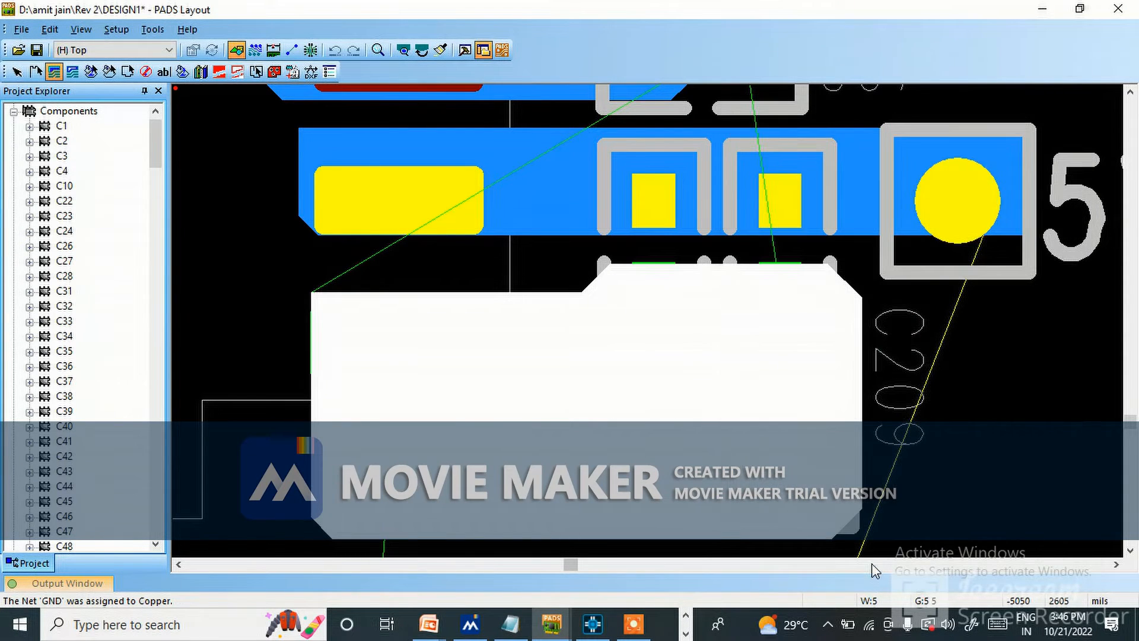
scroll(697, 357, "down", 5)
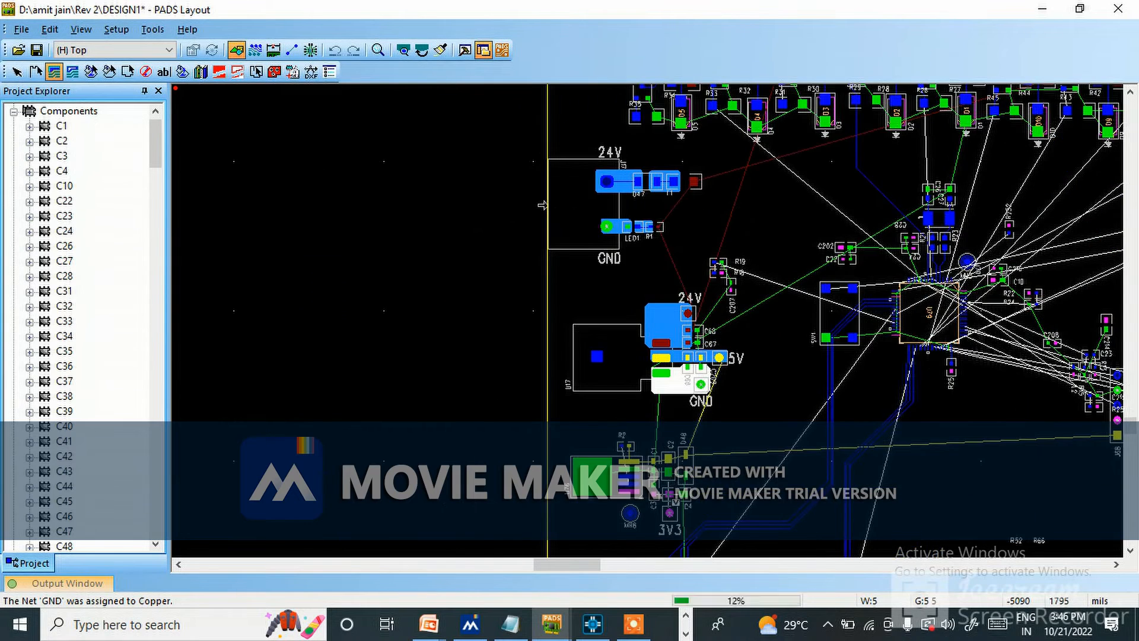
scroll(668, 497, "up", 2)
key("Escape")
scroll(682, 421, "up", 1)
scroll(593, 488, "down", 2)
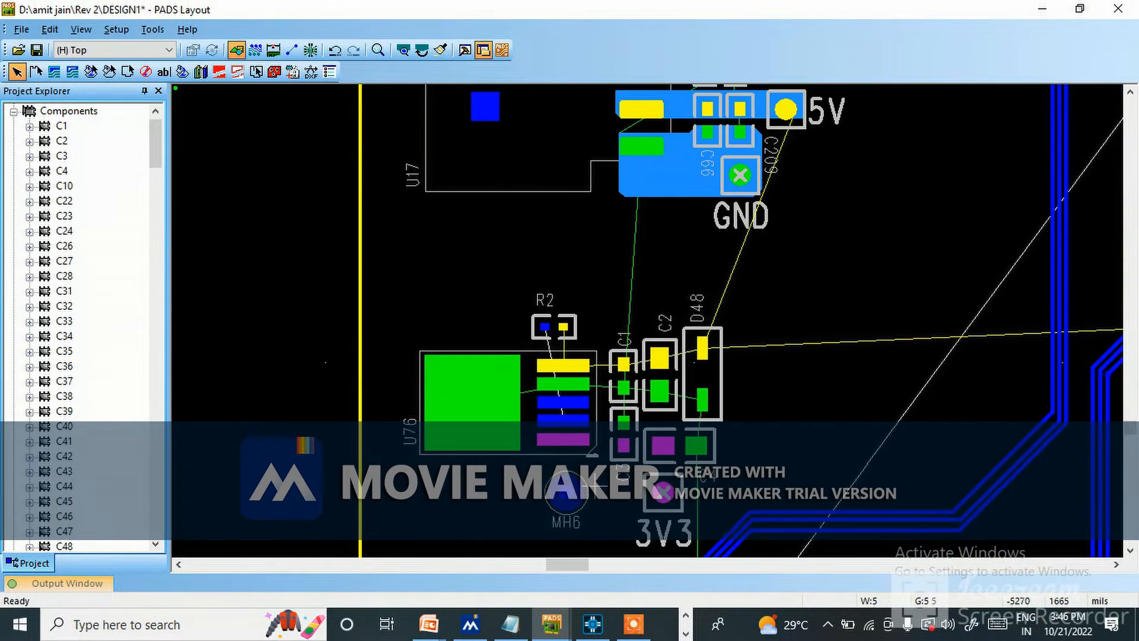
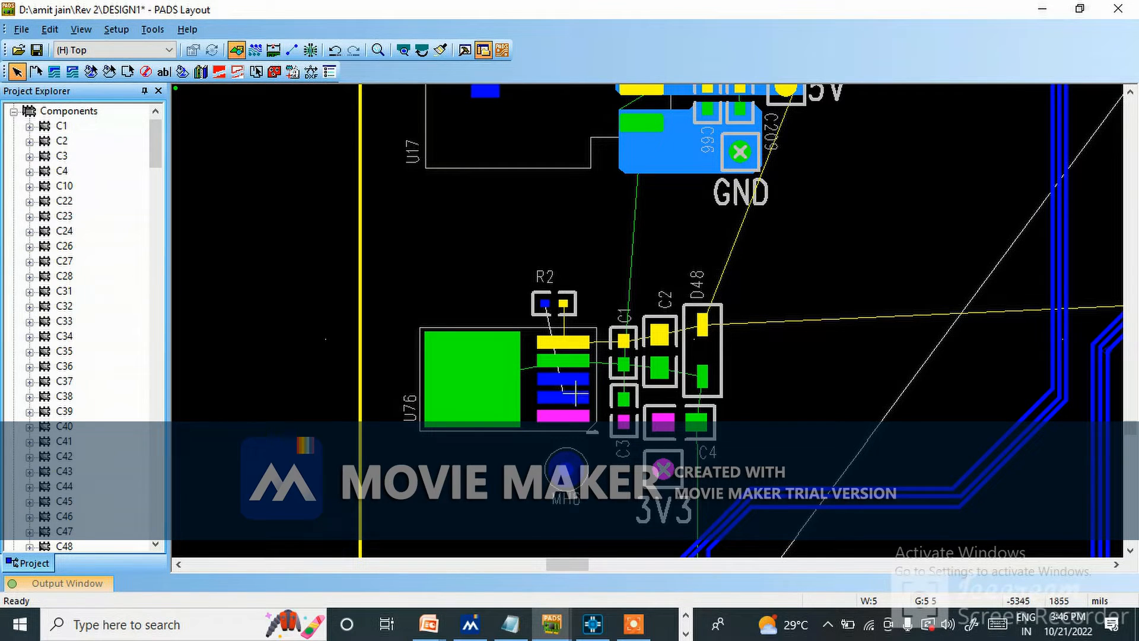
scroll(726, 379, "down", 5)
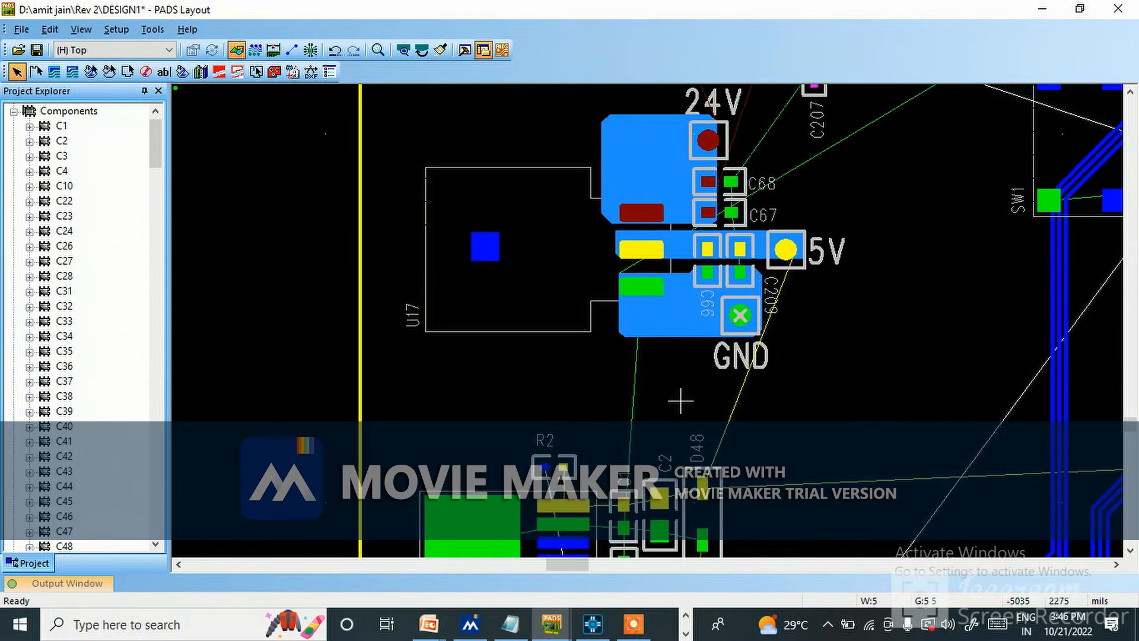
scroll(726, 380, "up", 4)
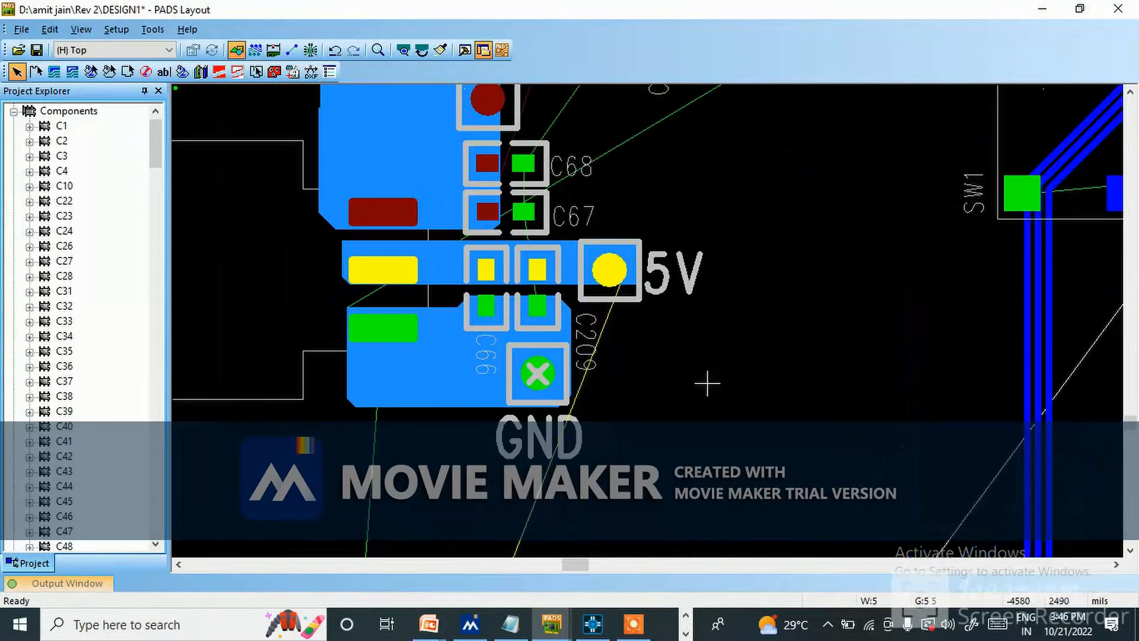
scroll(451, 445, "down", 1)
scroll(228, 510, "down", 3)
scroll(528, 531, "up", 2)
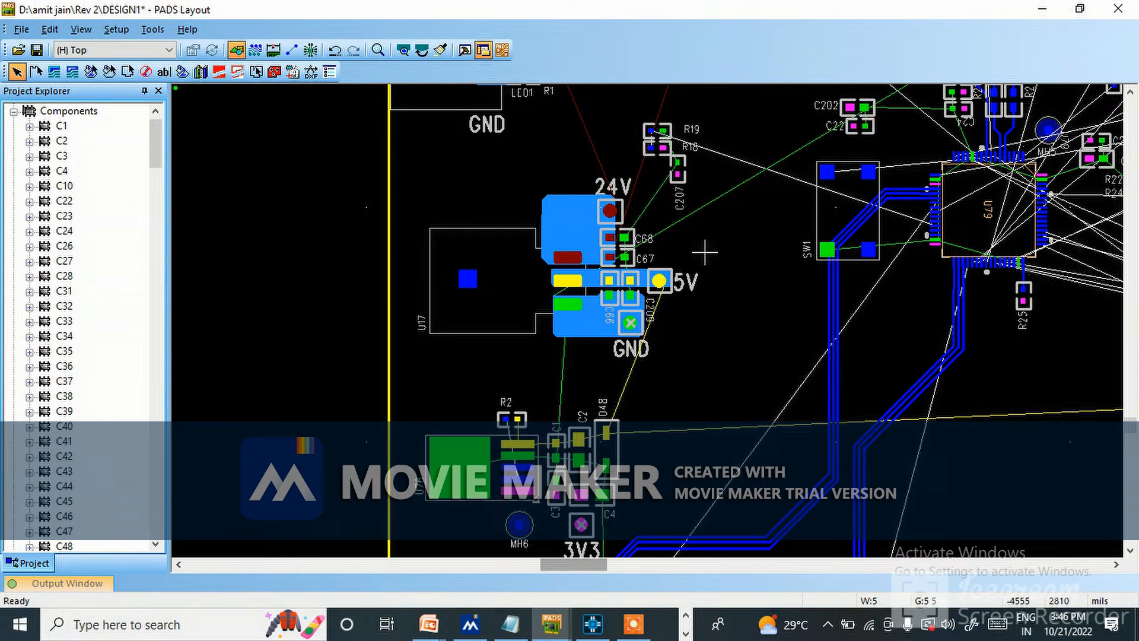
scroll(590, 250, "up", 2)
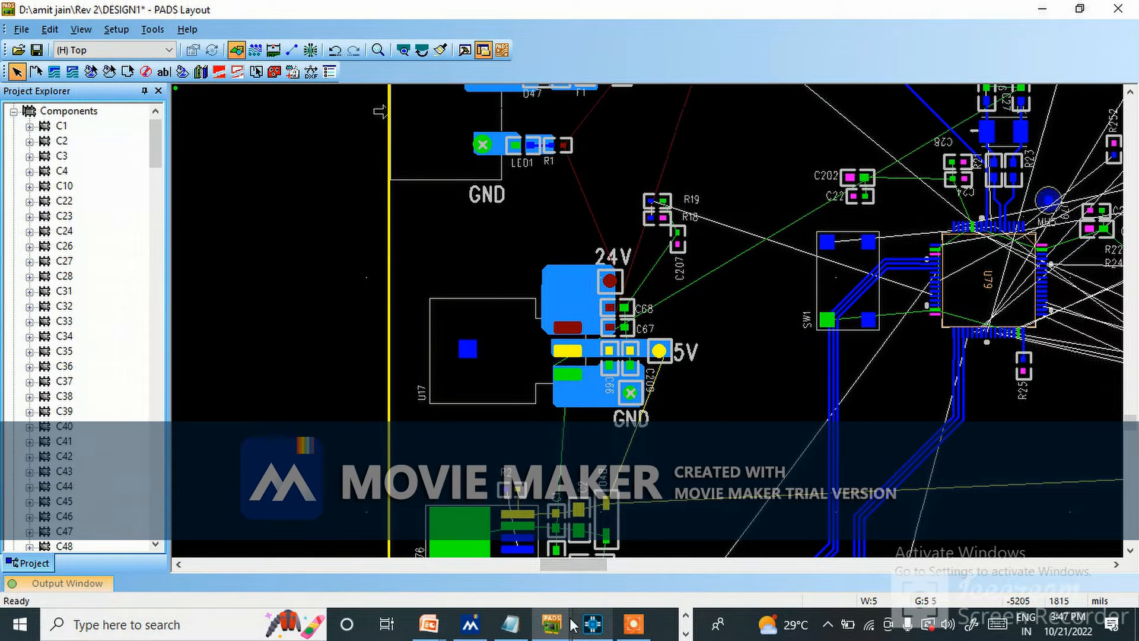
Switch to the DESIGN1_02 layout and examine the copper shapes and vias around D47, F1, LED1 and R1.
mouse_move(552, 622)
left_click(700, 567)
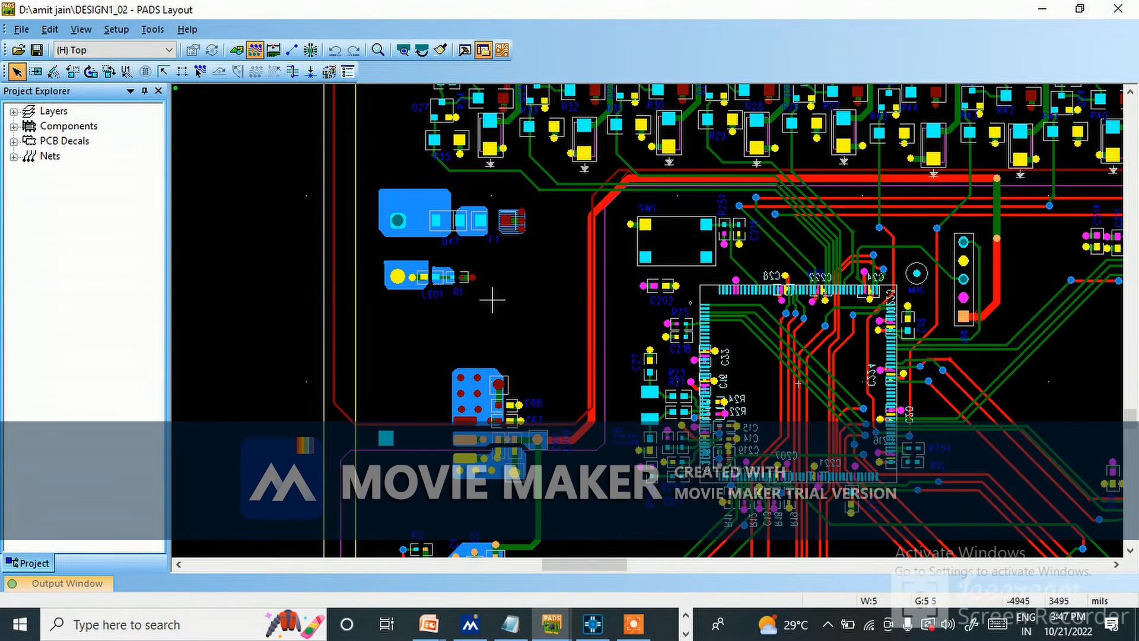
scroll(457, 199, "up", 2)
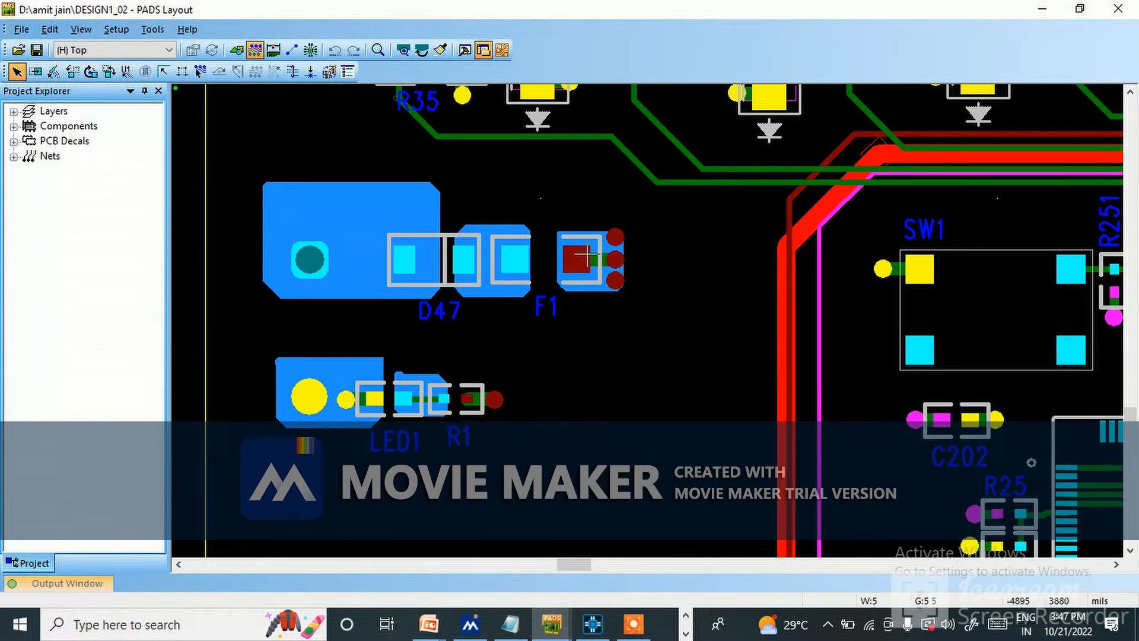
scroll(580, 320, "down", 4)
scroll(554, 387, "up", 4)
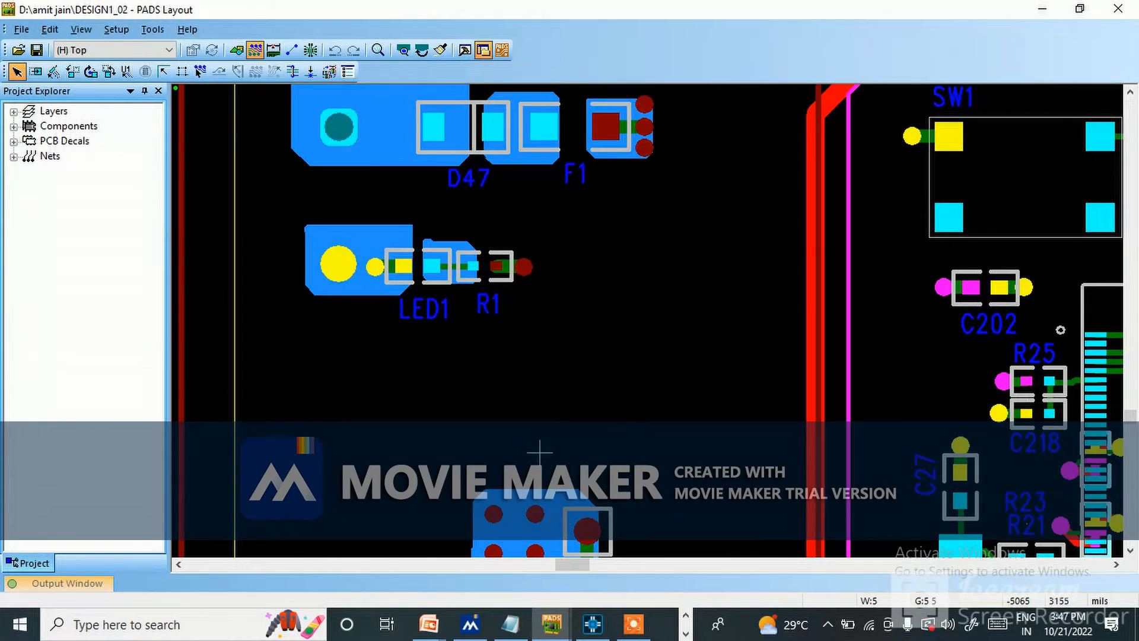
scroll(544, 303, "down", 2)
scroll(560, 508, "up", 1, "ctrl")
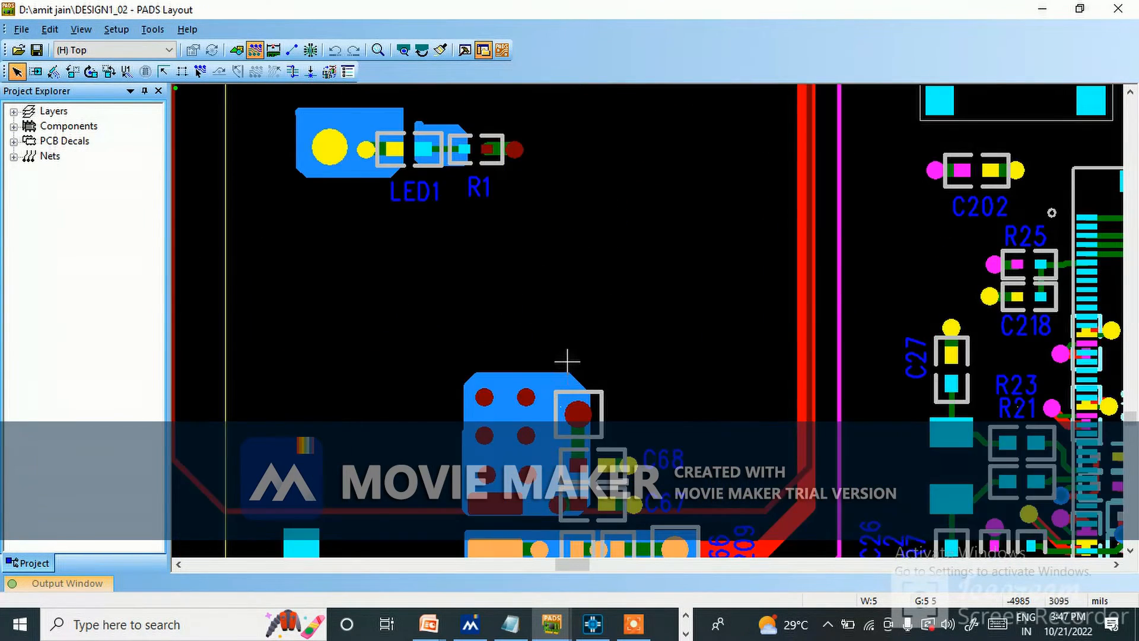
scroll(567, 360, "down", 2, "ctrl")
scroll(559, 444, "up", 1, "ctrl")
scroll(536, 240, "up", 1)
scroll(536, 241, "up", 1)
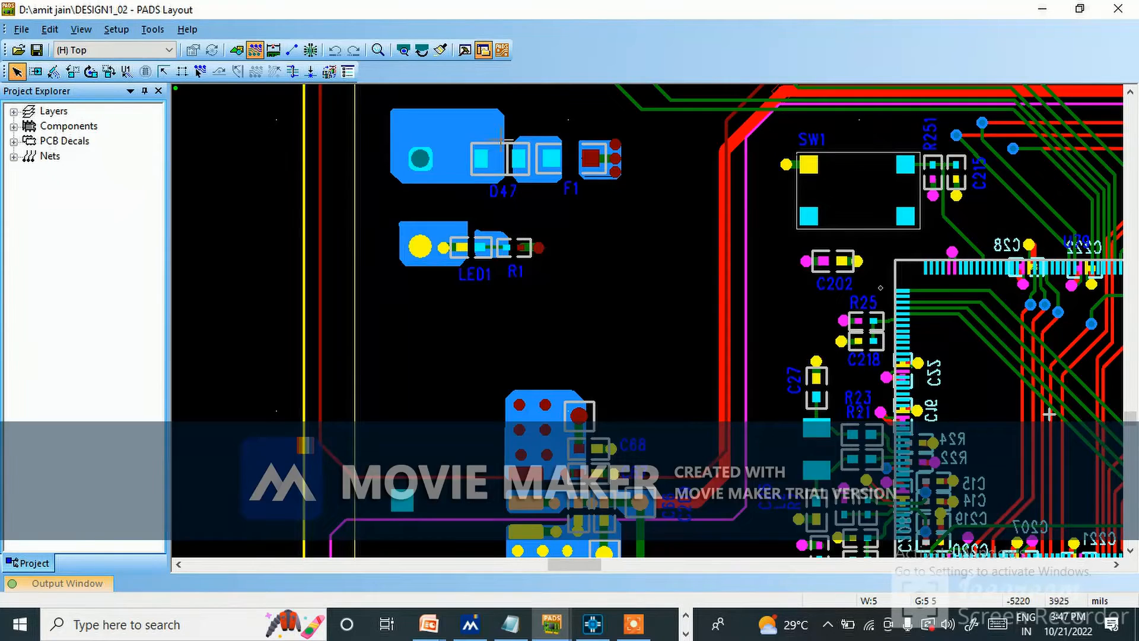
scroll(488, 118, "up", 1, "ctrl")
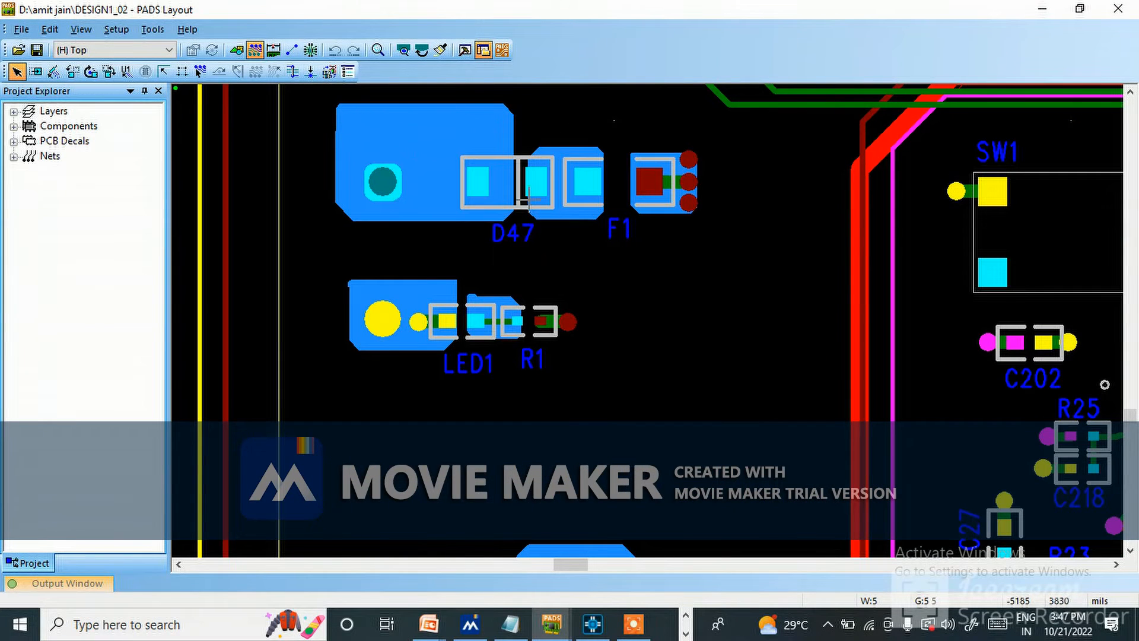
scroll(417, 305, "down", 2, "ctrl")
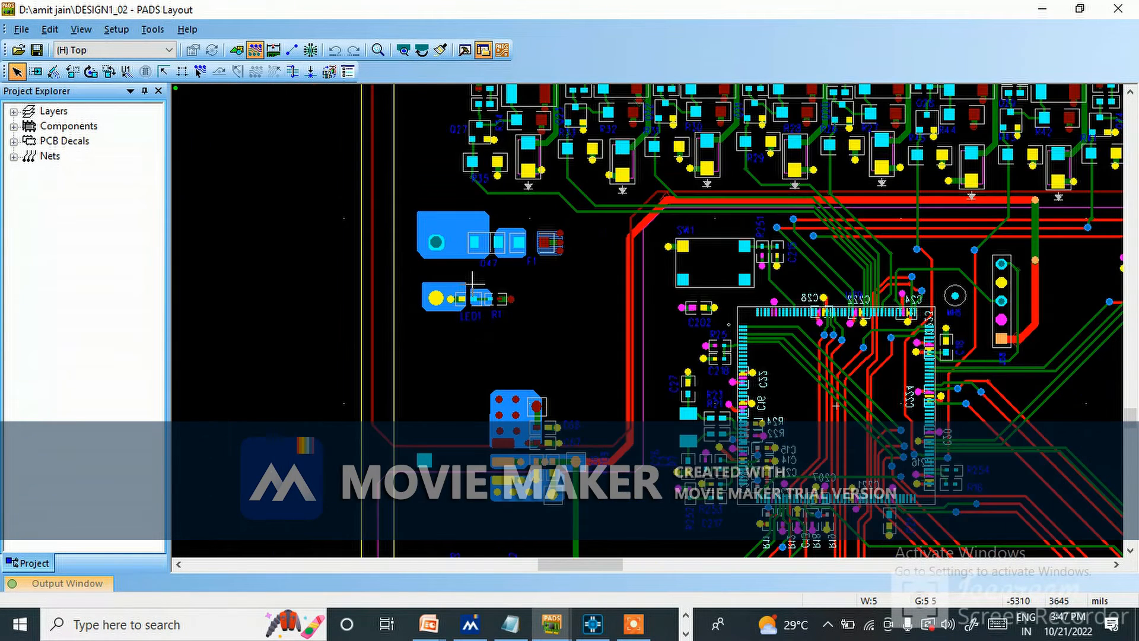
Examine the copper shapes and their vias around C66, C67, C68 and C209, and the copper around C1, C2 and D48.
scroll(514, 409, "up", 2, "ctrl")
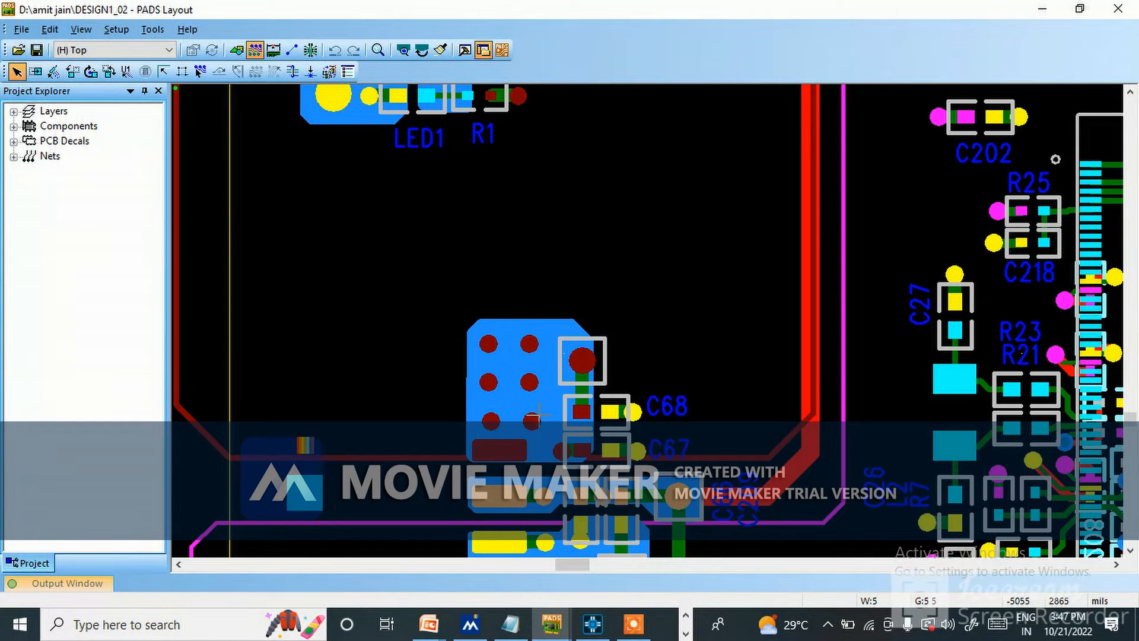
scroll(532, 420, "down", 2, "ctrl")
scroll(550, 444, "up", 3, "ctrl")
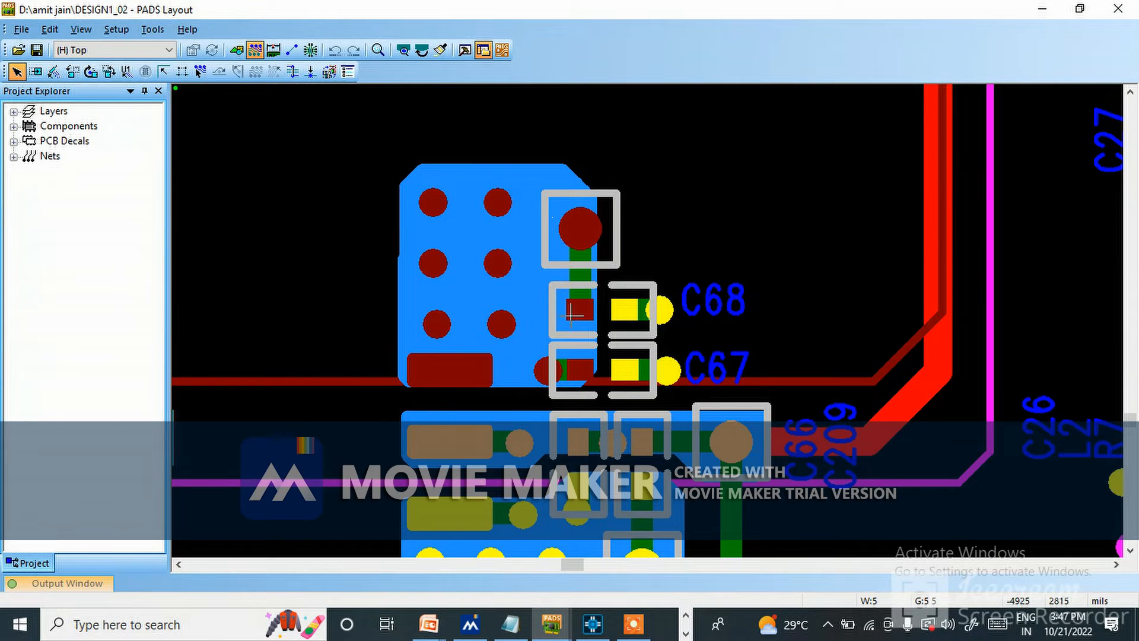
scroll(573, 312, "down", 2, "ctrl")
scroll(558, 409, "down", 3)
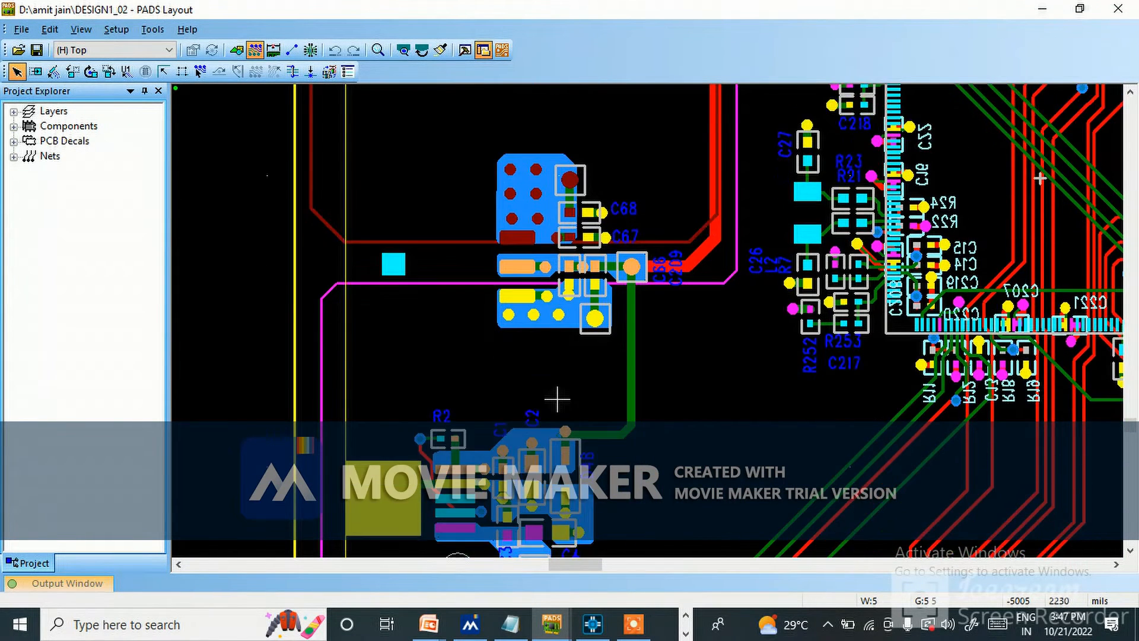
scroll(564, 407, "down", 2)
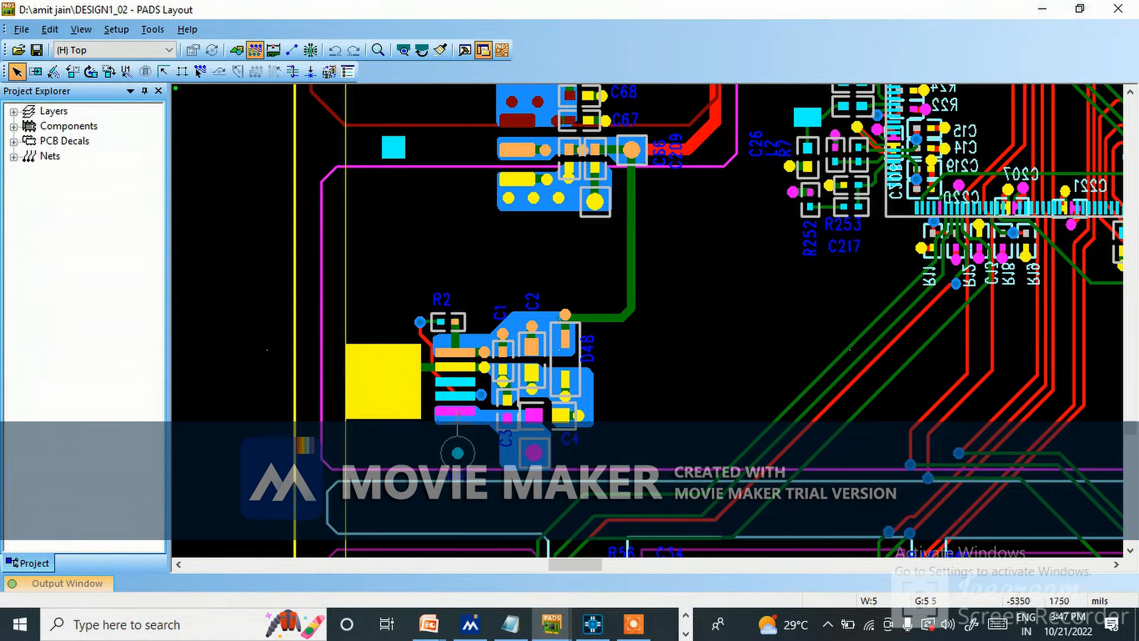
scroll(725, 301, "up", 1)
scroll(724, 301, "up", 1)
scroll(570, 370, "down", 1, "ctrl")
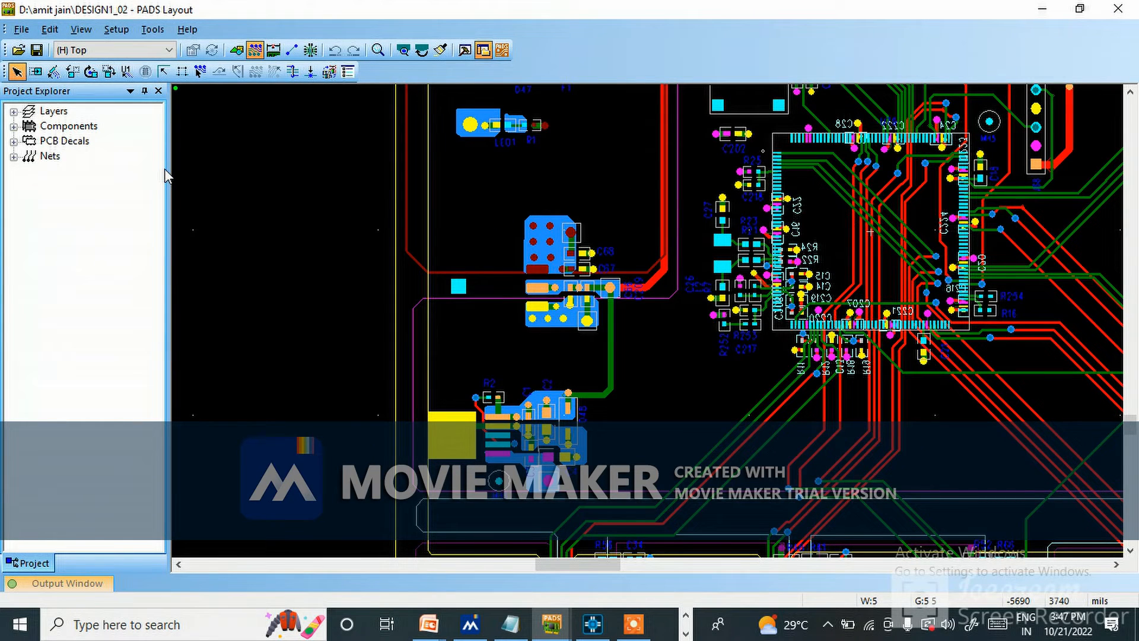
Increase the maximum number of layers to 250 in the layer definition.
left_click(81, 30)
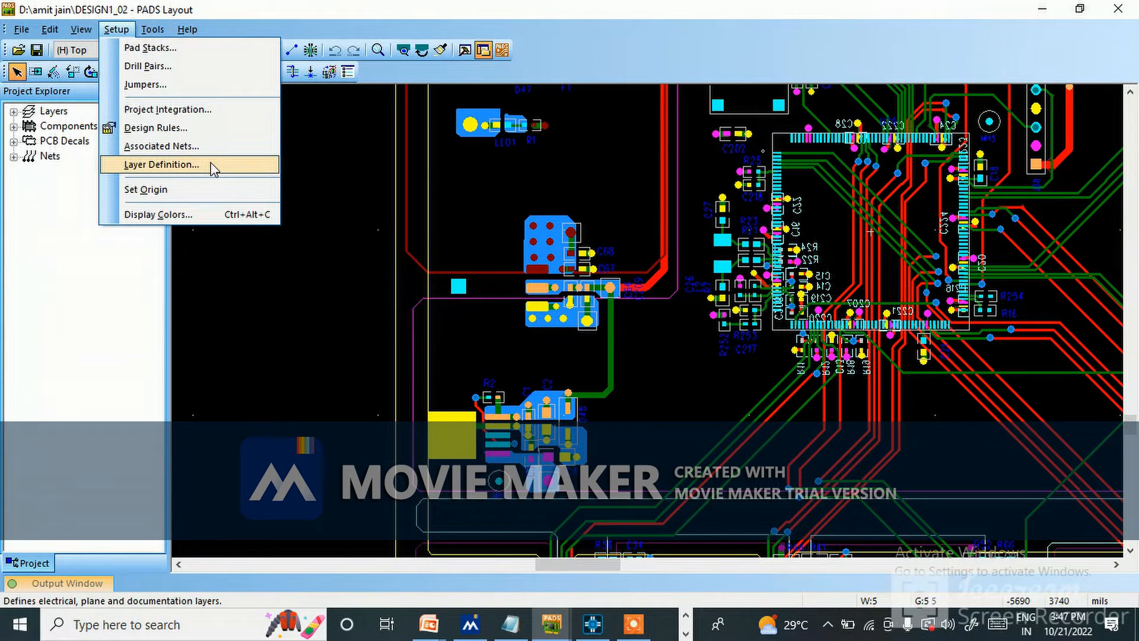
left_click(148, 166)
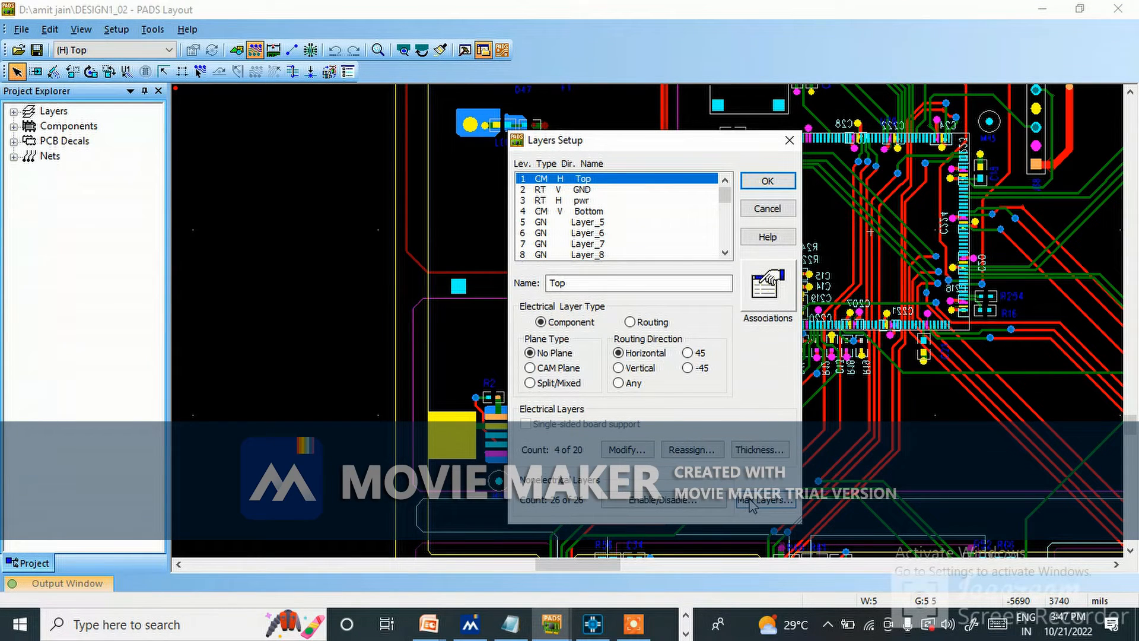
left_click(765, 501)
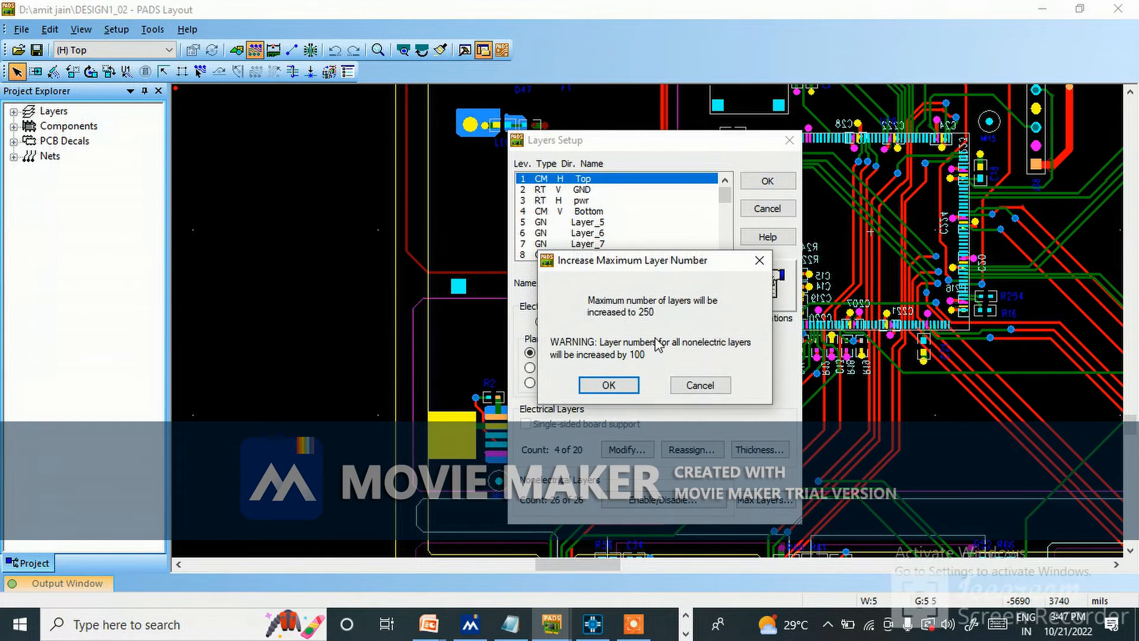
left_click(612, 389)
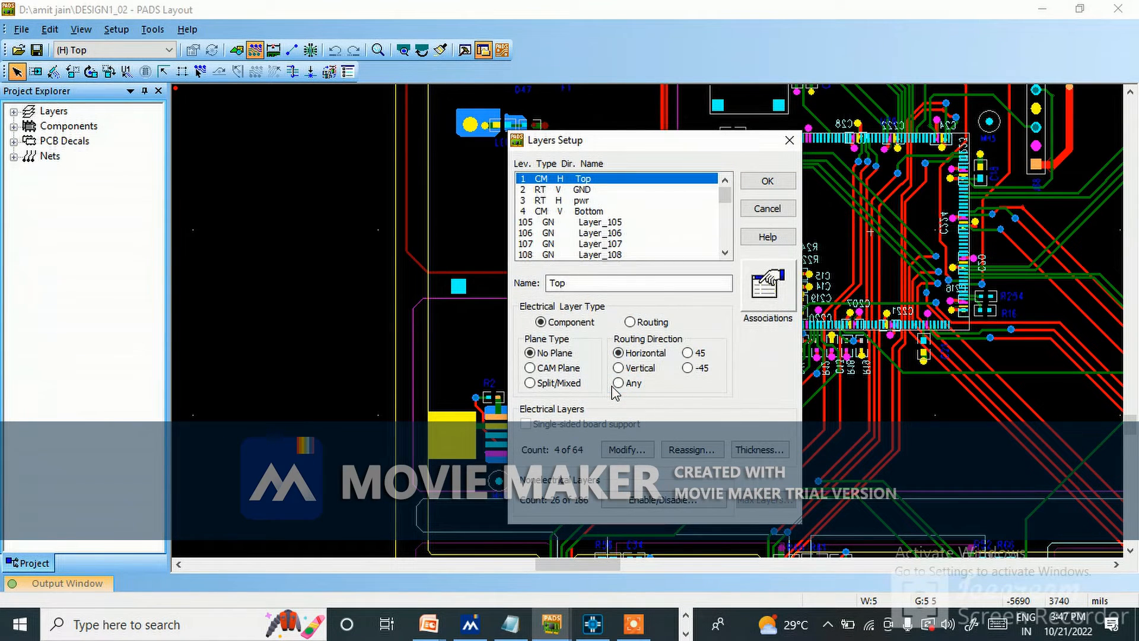
Check the electrical layer count option and the GND, pwr and Bottom layer settings, and apply the layer setup.
left_click(628, 450)
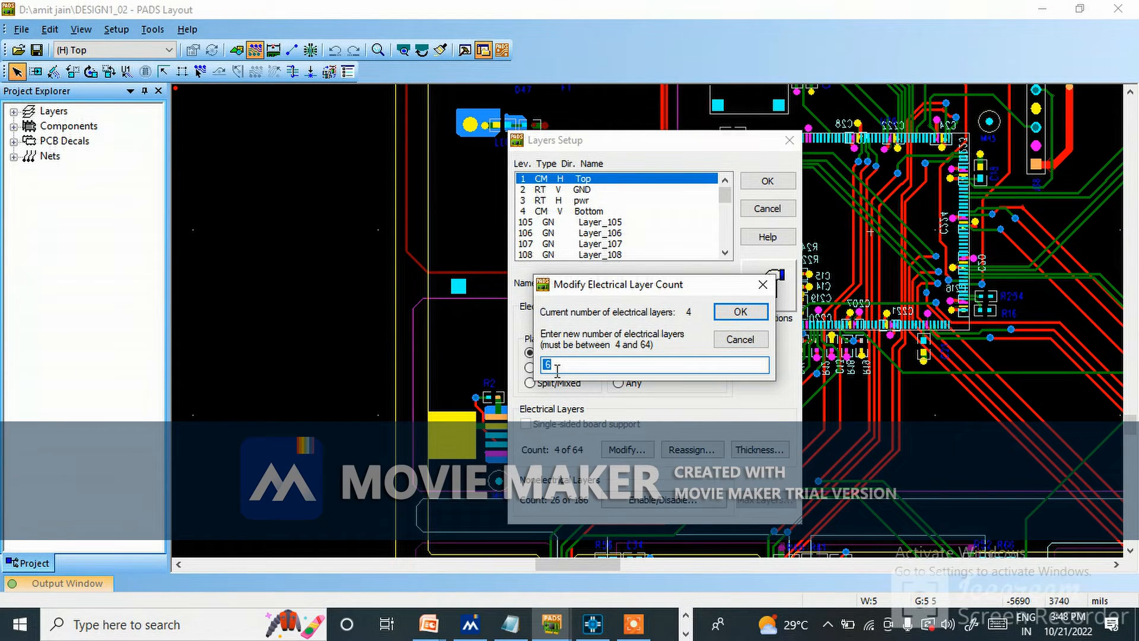
left_click(763, 285)
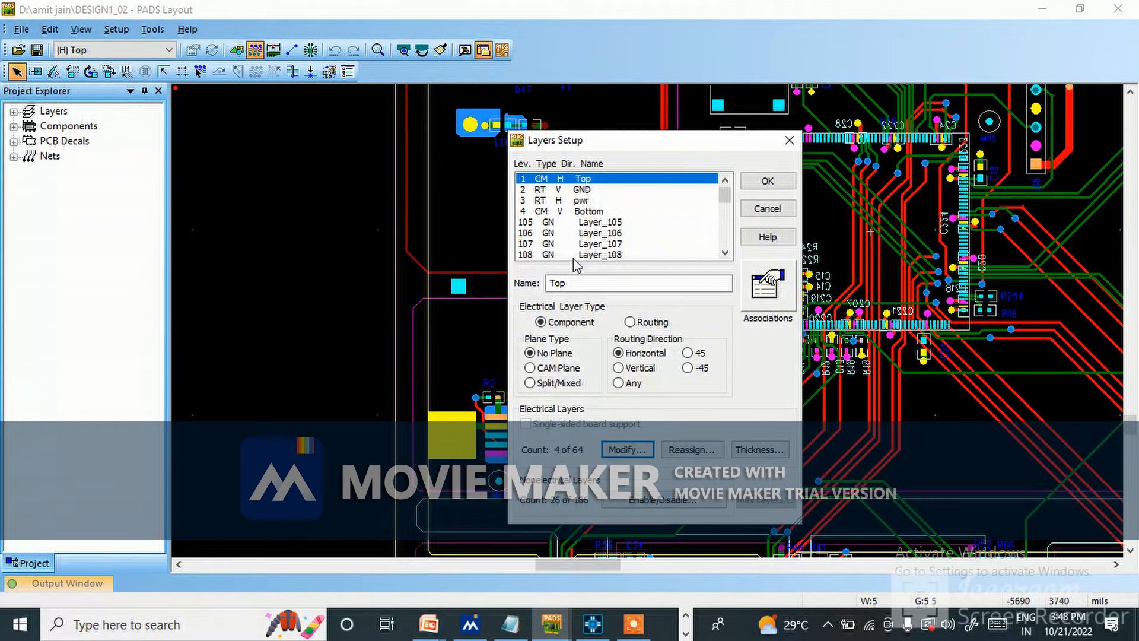
left_click(590, 190)
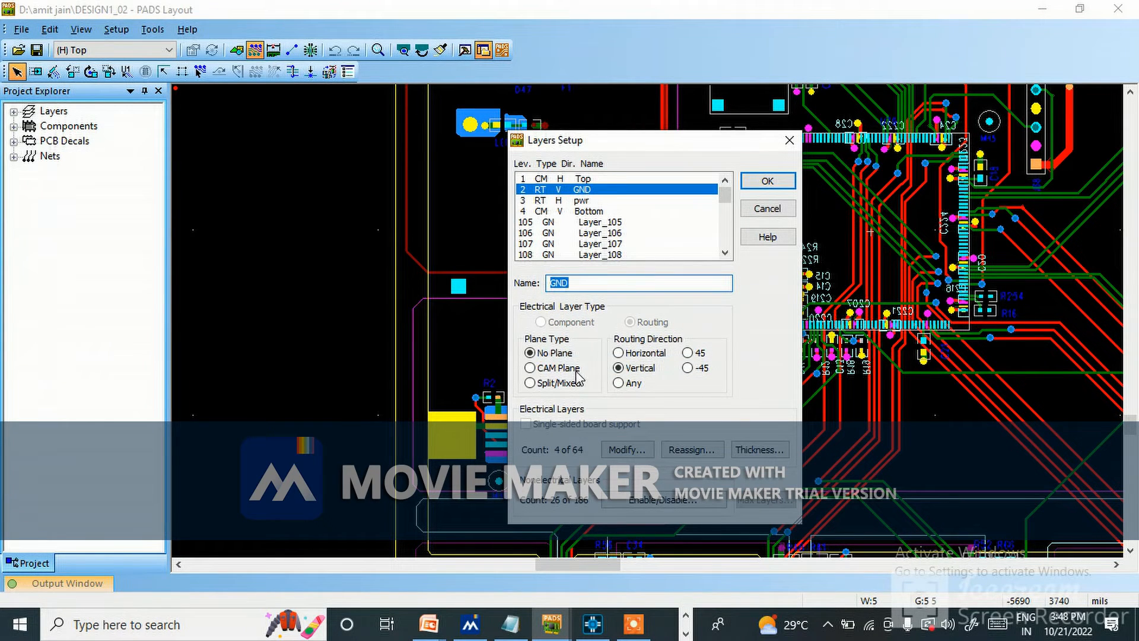
left_click(584, 202)
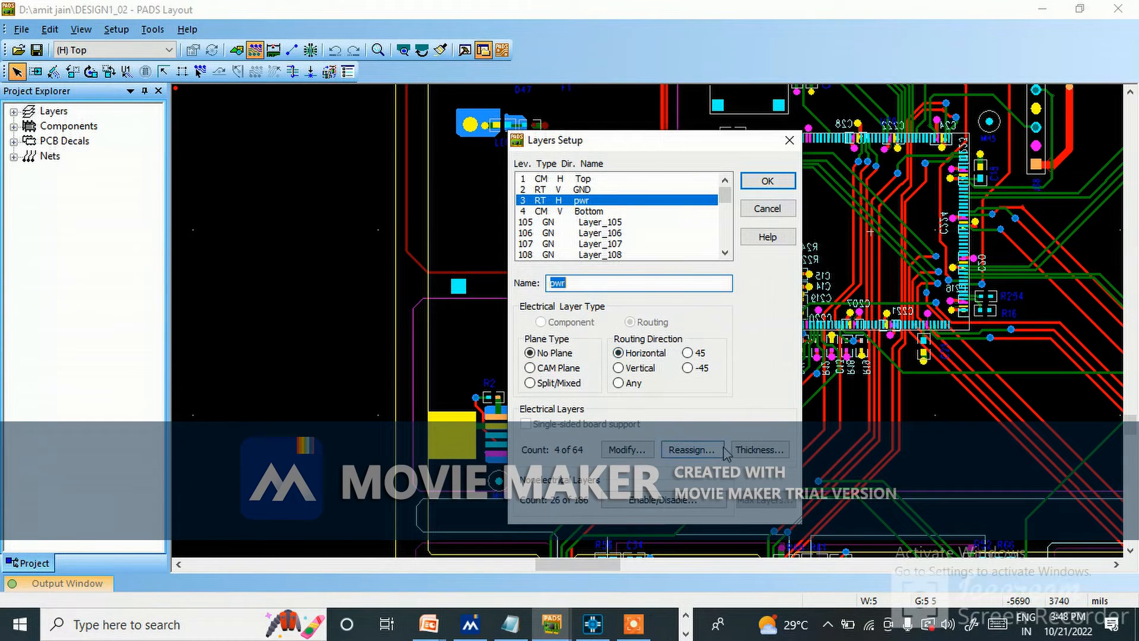
left_click(588, 212)
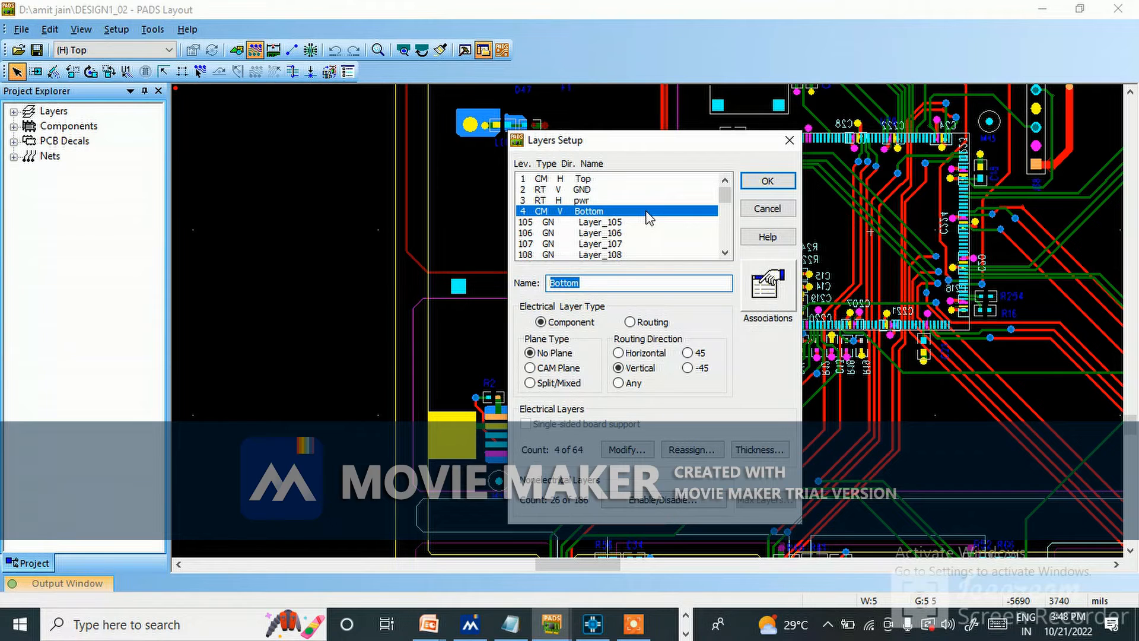
left_click(783, 183)
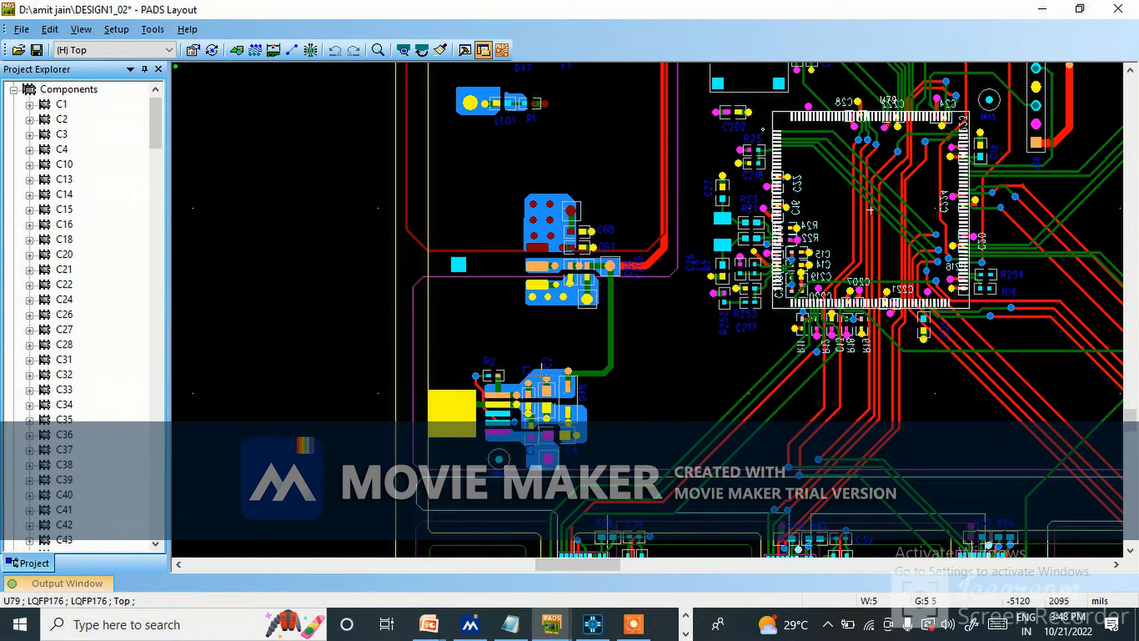
Examine the traces and copper connecting the power section with U79 and the rest of the board.
scroll(548, 345, "up", 2)
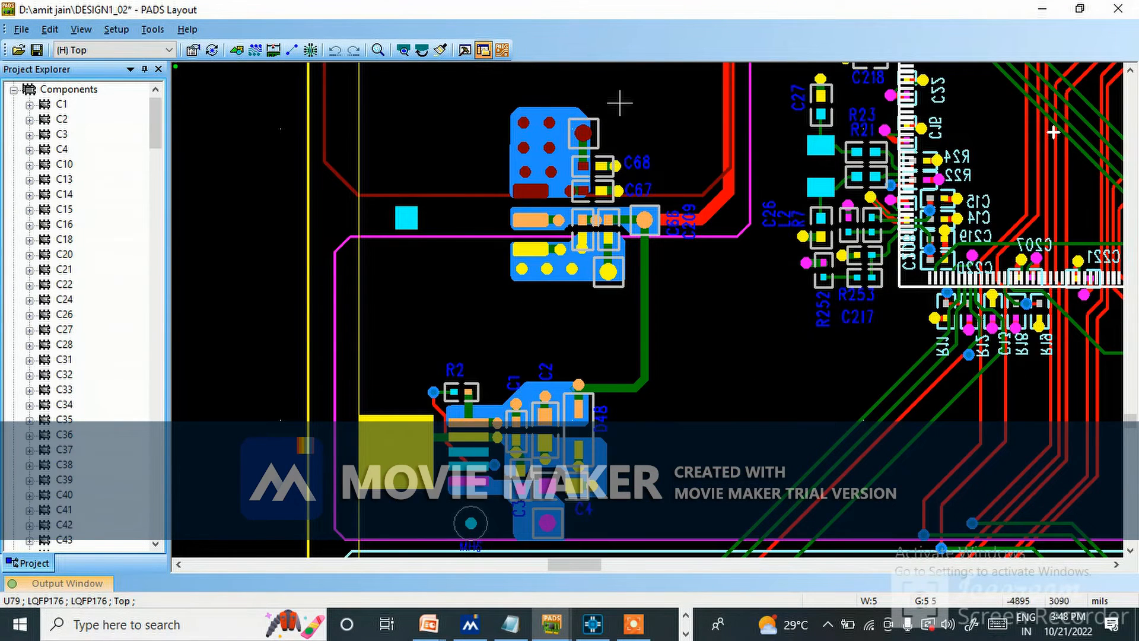
scroll(504, 356, "down", 3)
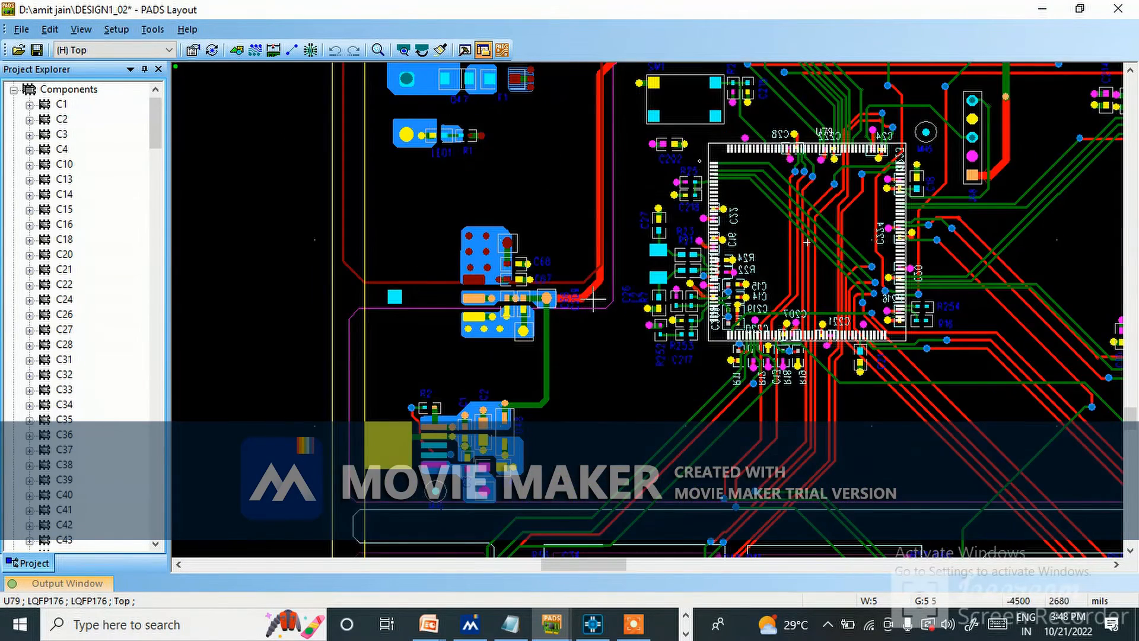
scroll(593, 301, "down", 2)
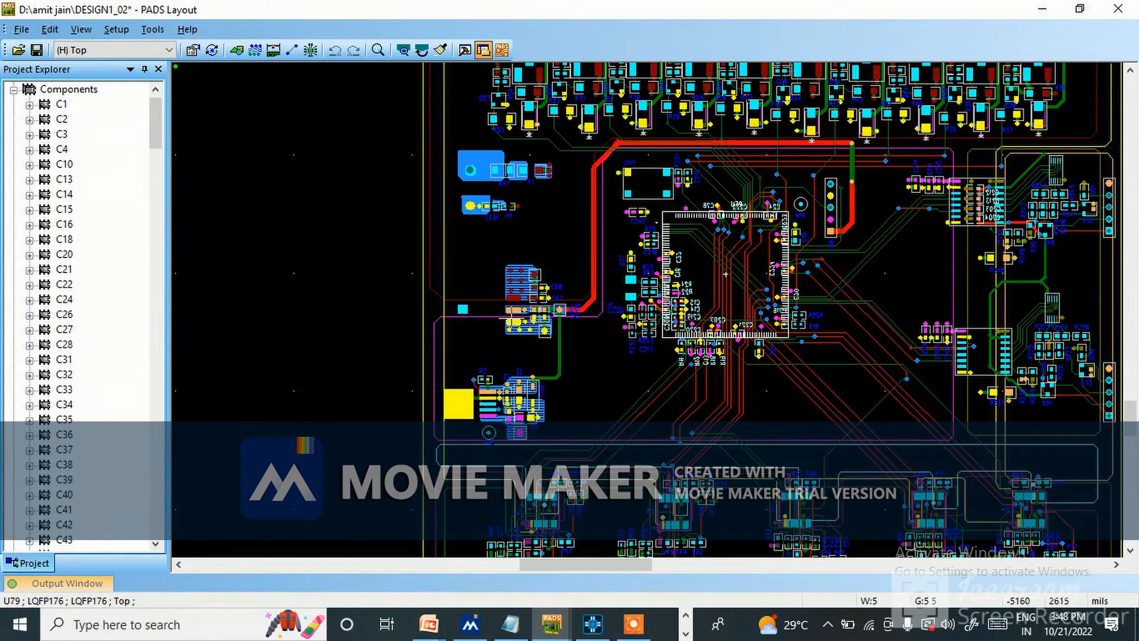
scroll(515, 368, "up", 3)
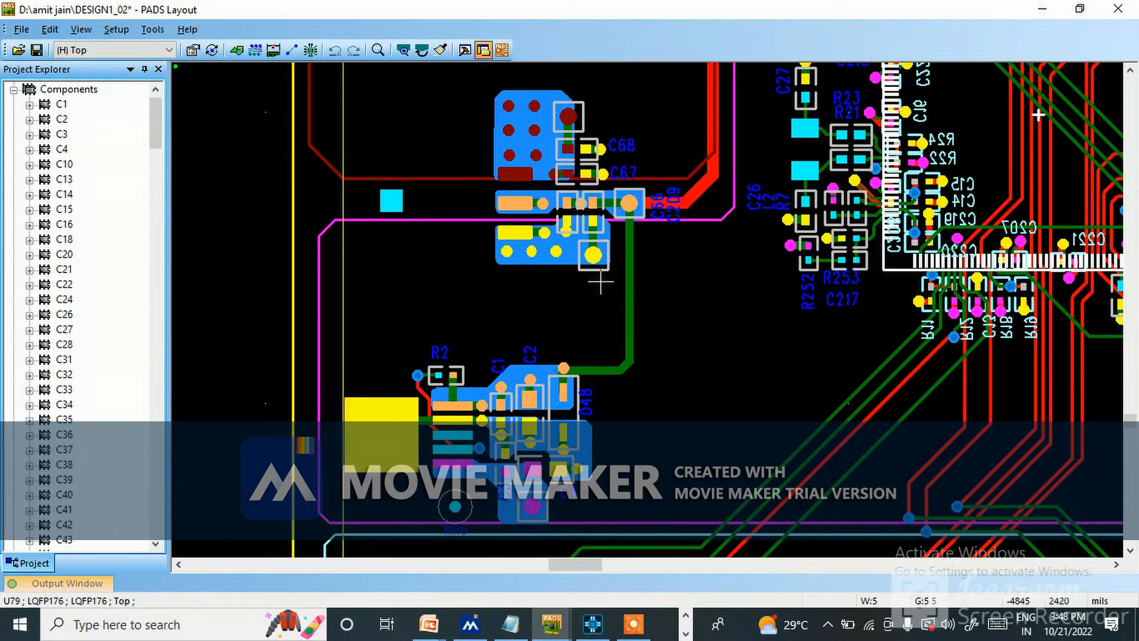
scroll(612, 317, "down", 3)
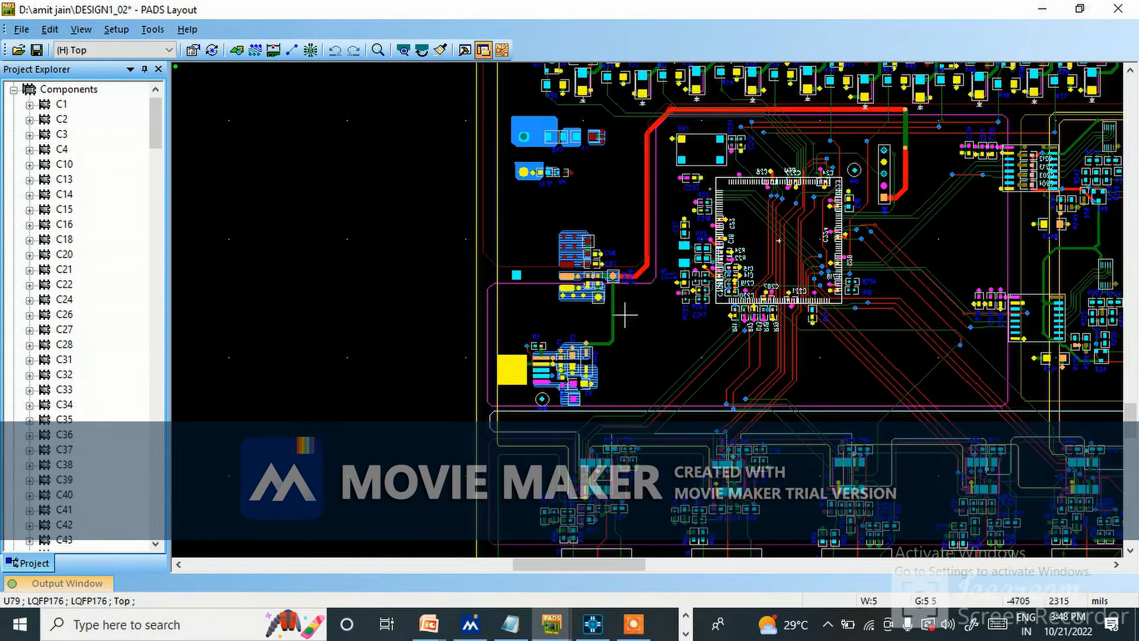
scroll(1006, 362, "up", 2)
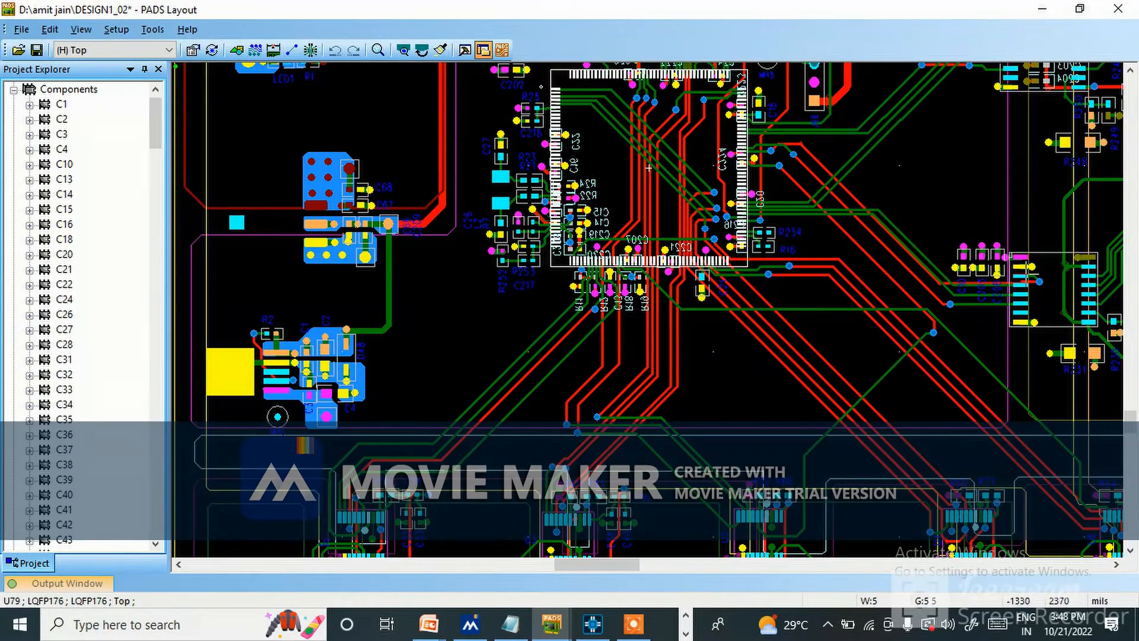
scroll(831, 334, "down", 2)
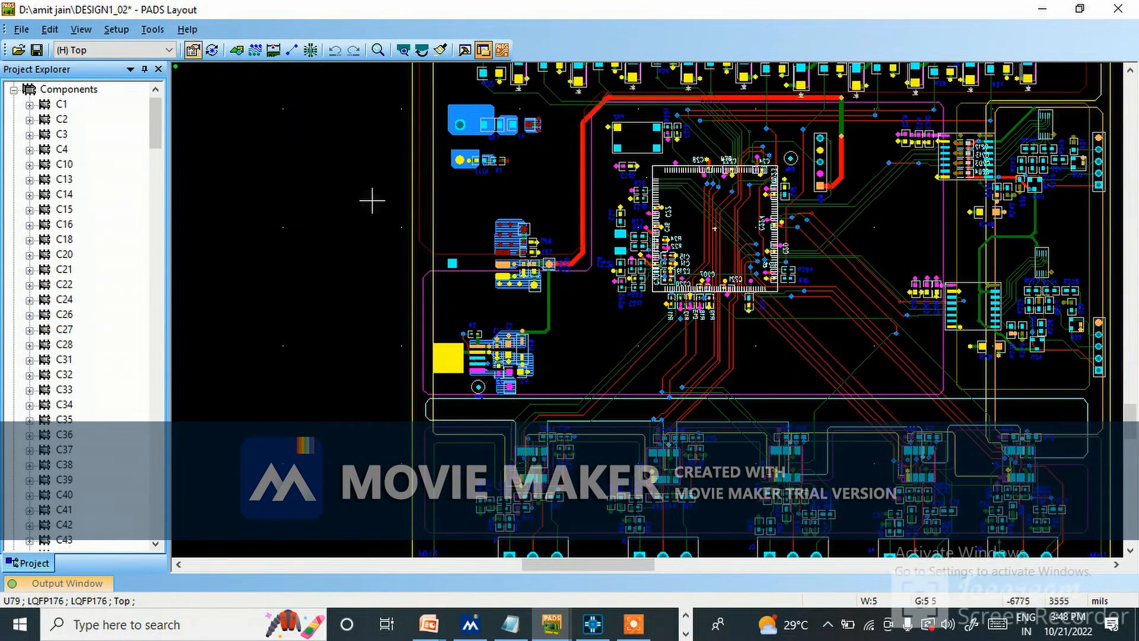
Review the display colors assigned to the Top, GND, pwr and Bottom layers, and view the whole board.
left_click(119, 34)
left_click(148, 214)
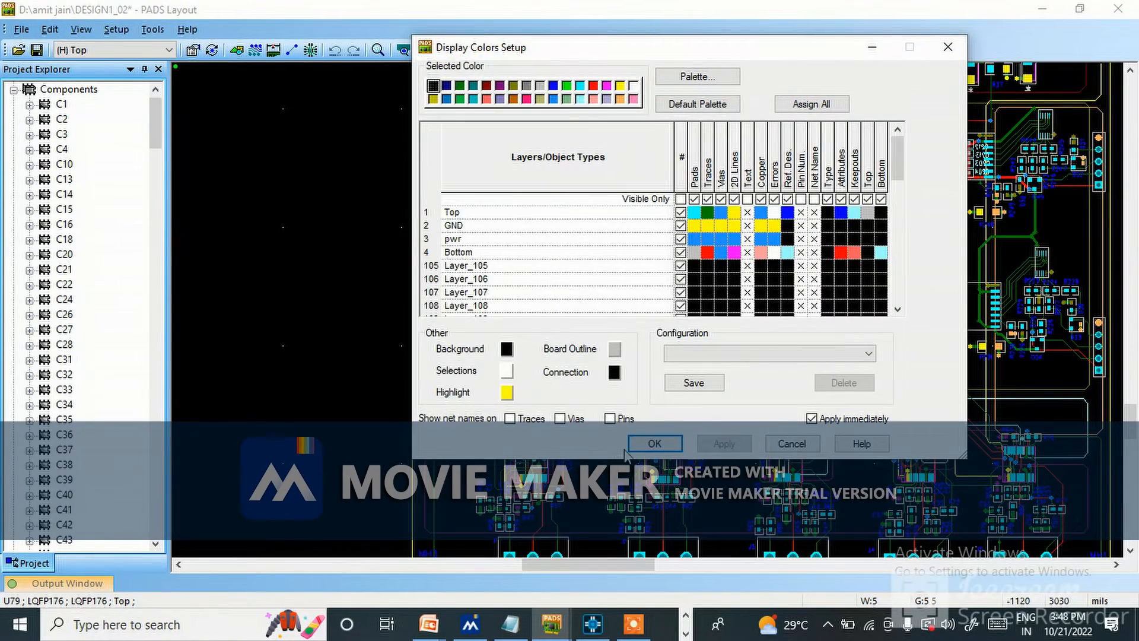
left_click(635, 445)
scroll(673, 392, "down", 2)
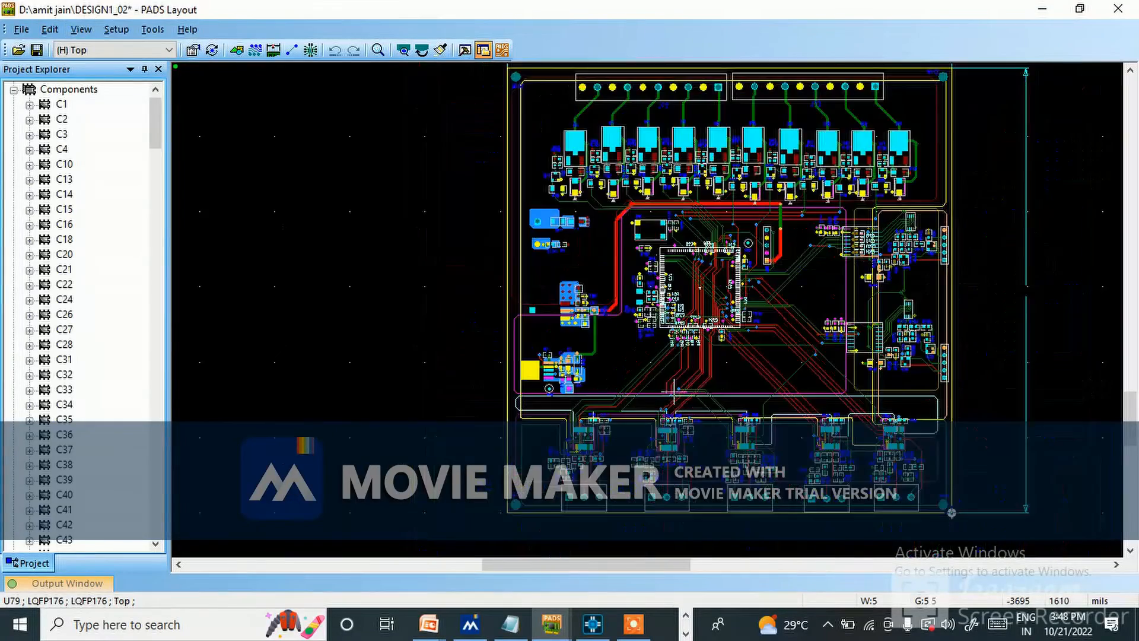
Flood the board's copper pour outlines with the Pour Manager in Flood All mode and confirm the flood.
scroll(693, 365, "up", 1)
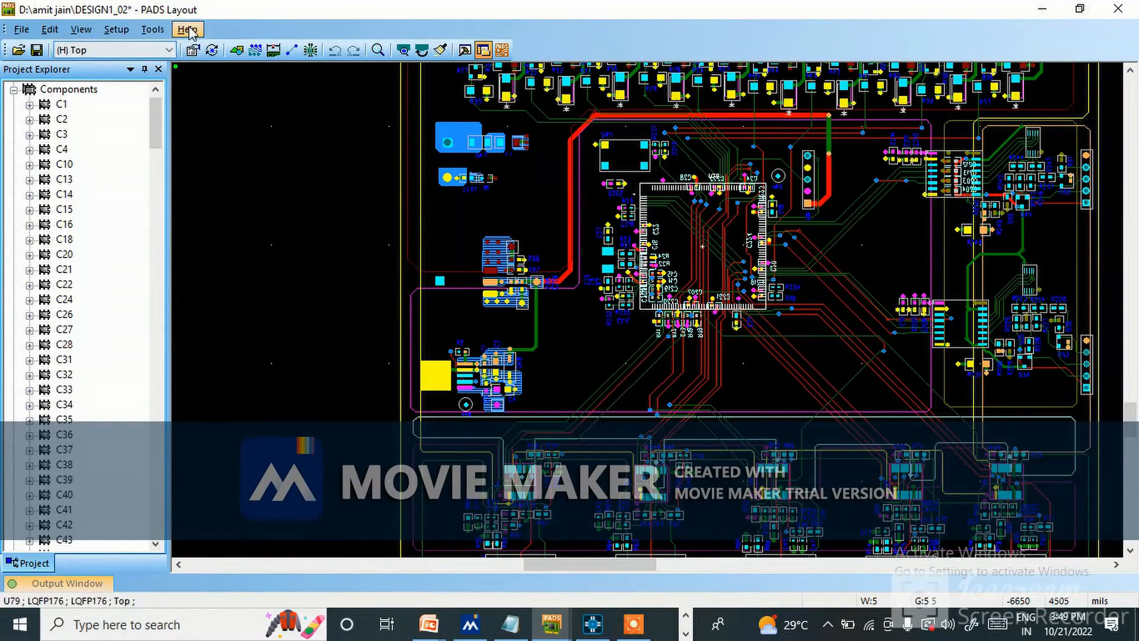
left_click(153, 29)
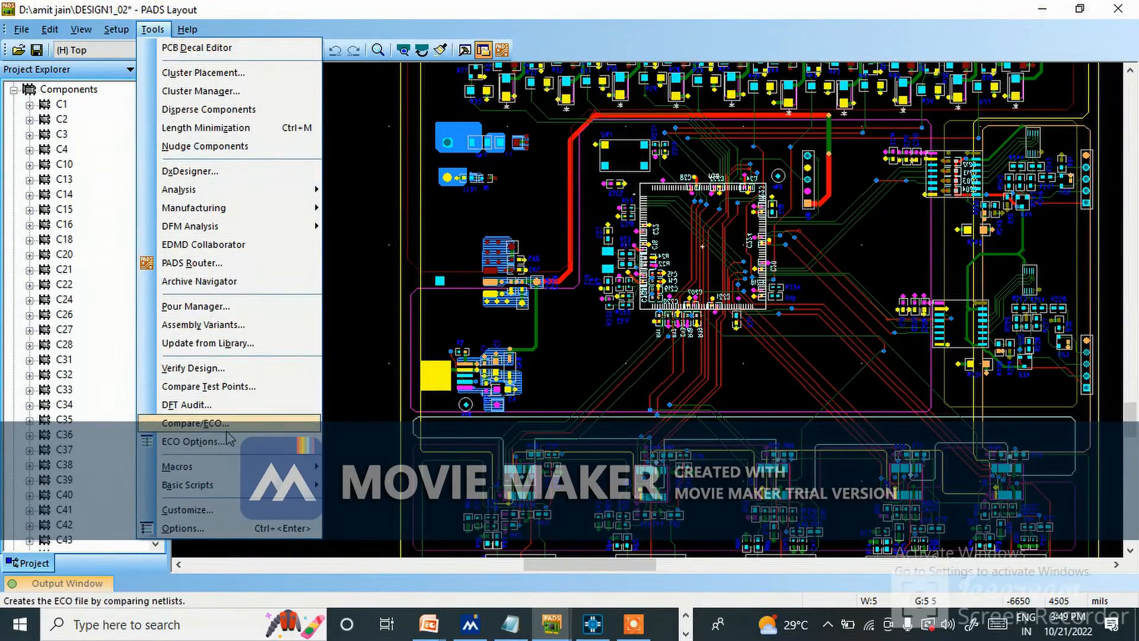
left_click(205, 309)
left_click(552, 396)
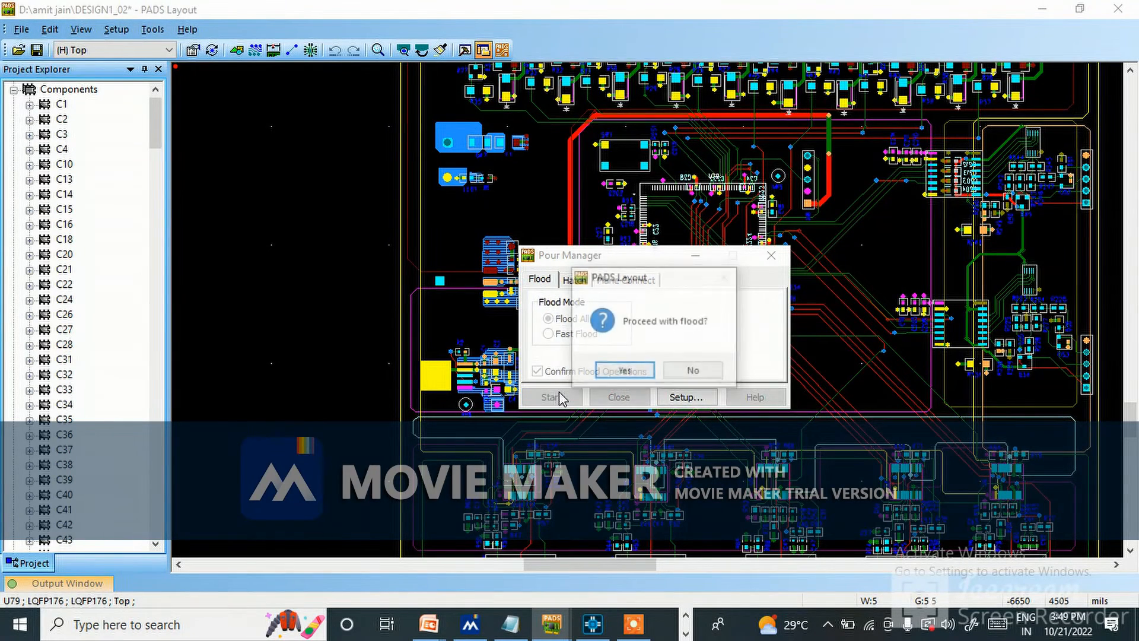
left_click(611, 370)
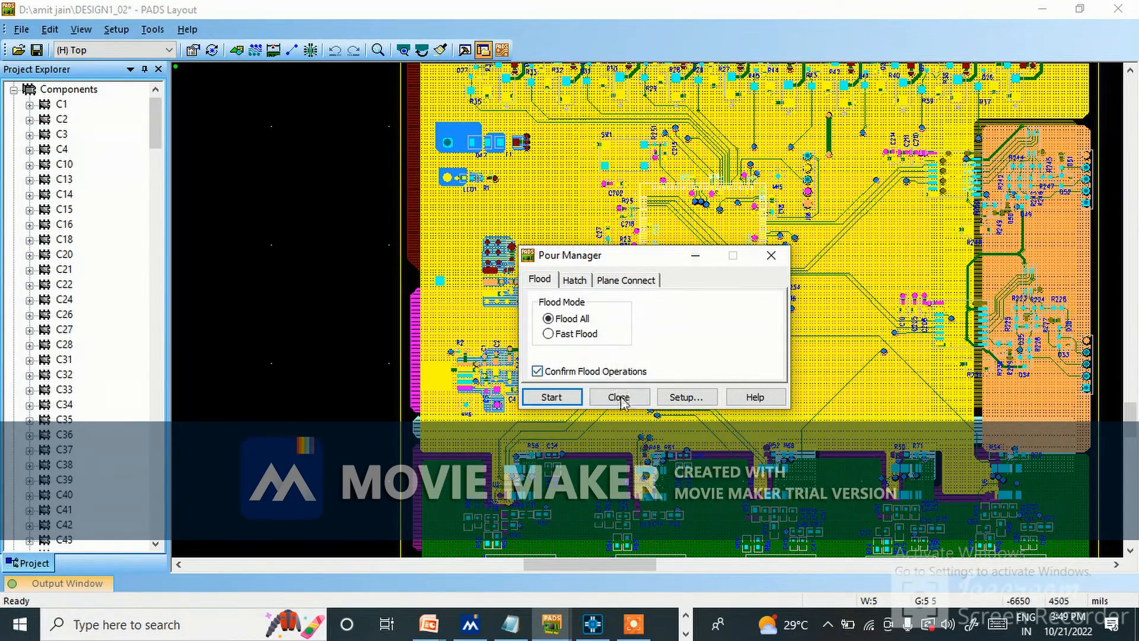
left_click(619, 397)
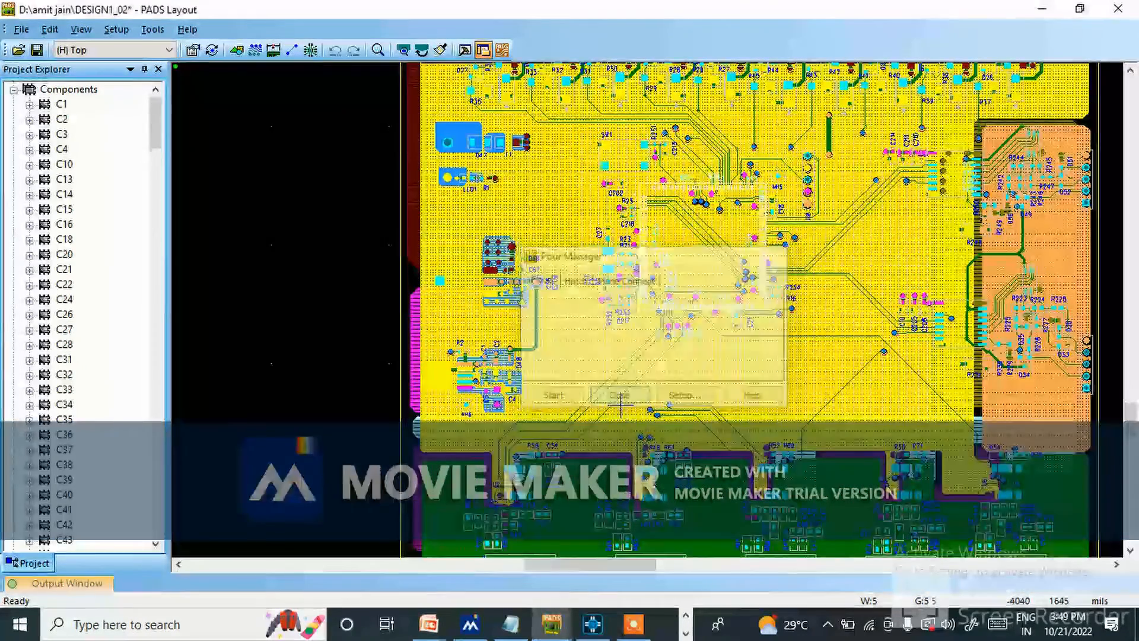
Hide the Top, pwr and Bottom layers in the display colors, and examine the flooded copper areas on the GND layer.
key("ctrl+b")
scroll(768, 284, "up", 2)
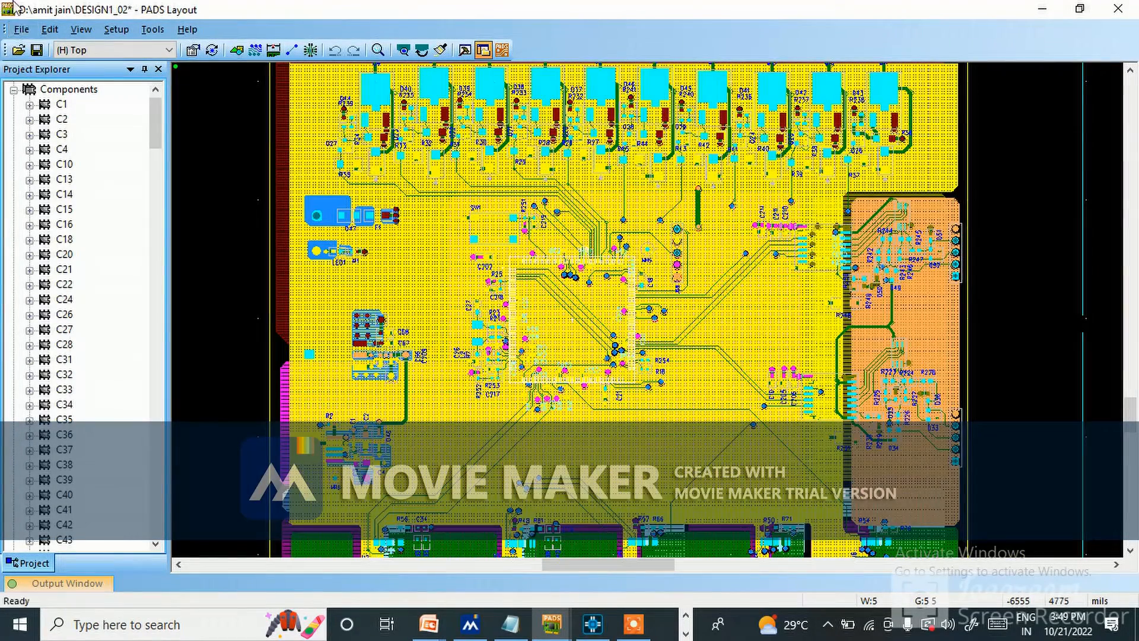
left_click(116, 29)
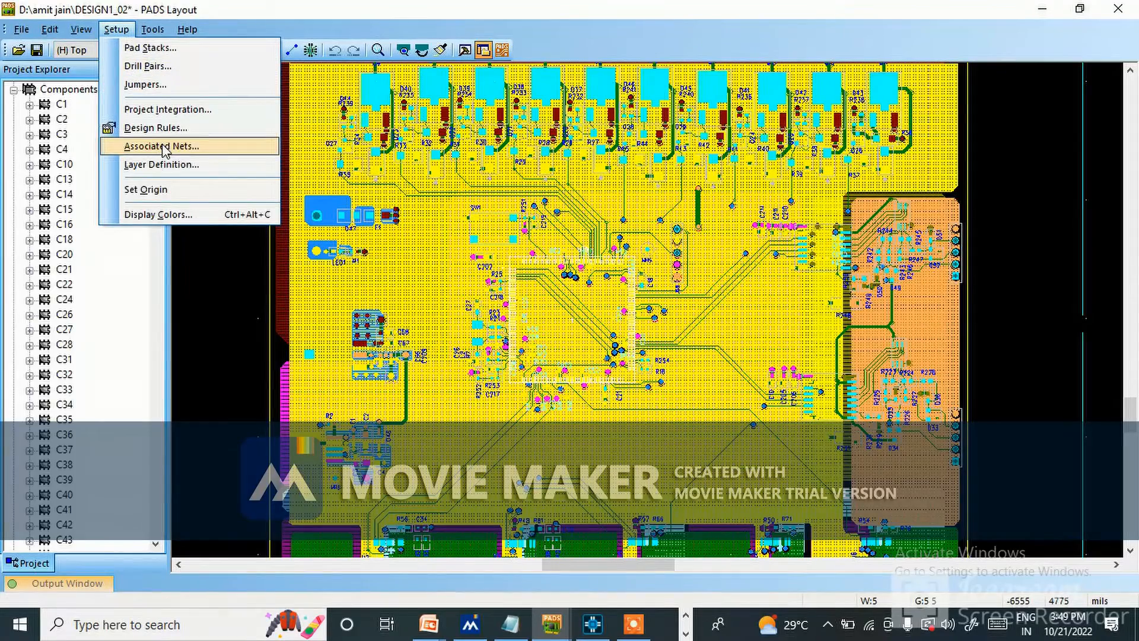
left_click(158, 214)
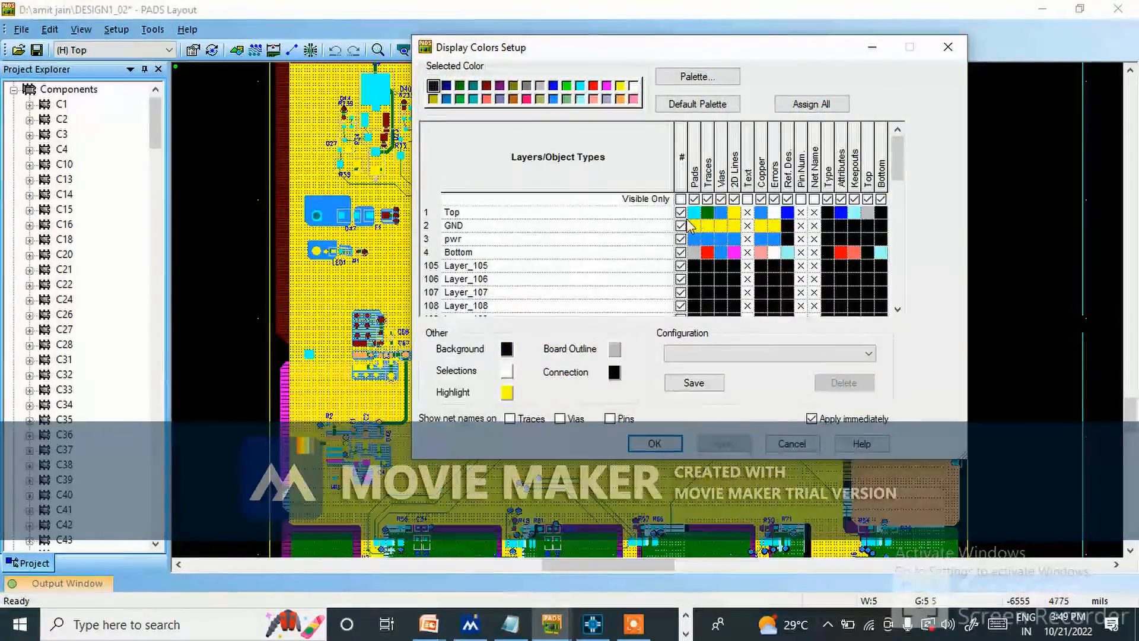
left_click(681, 238)
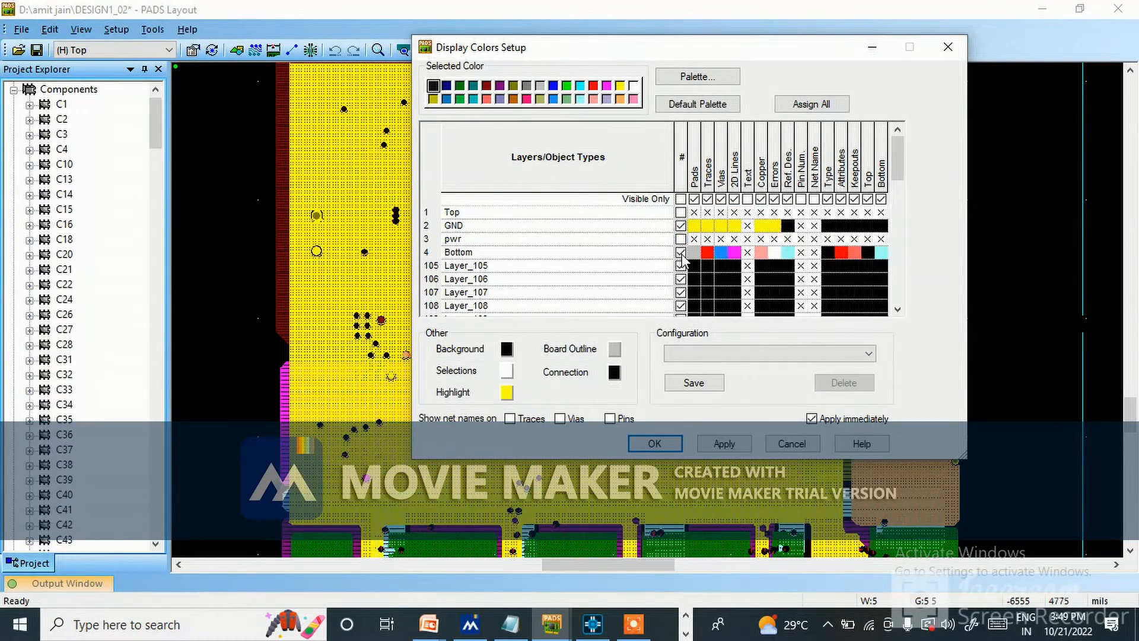
left_click(680, 252)
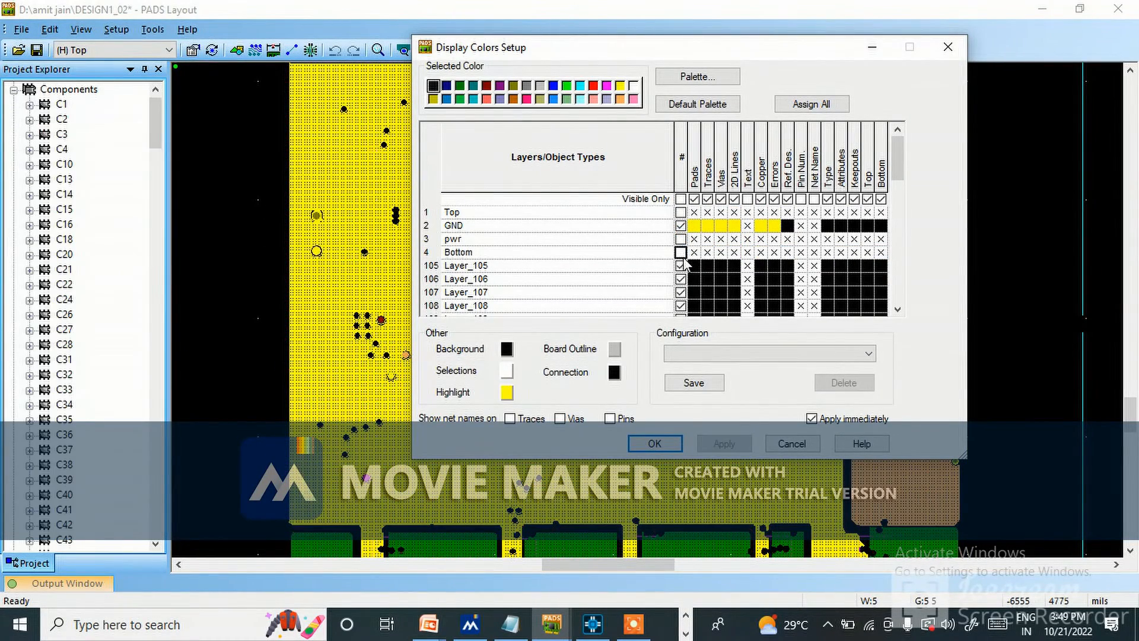
left_click(654, 443)
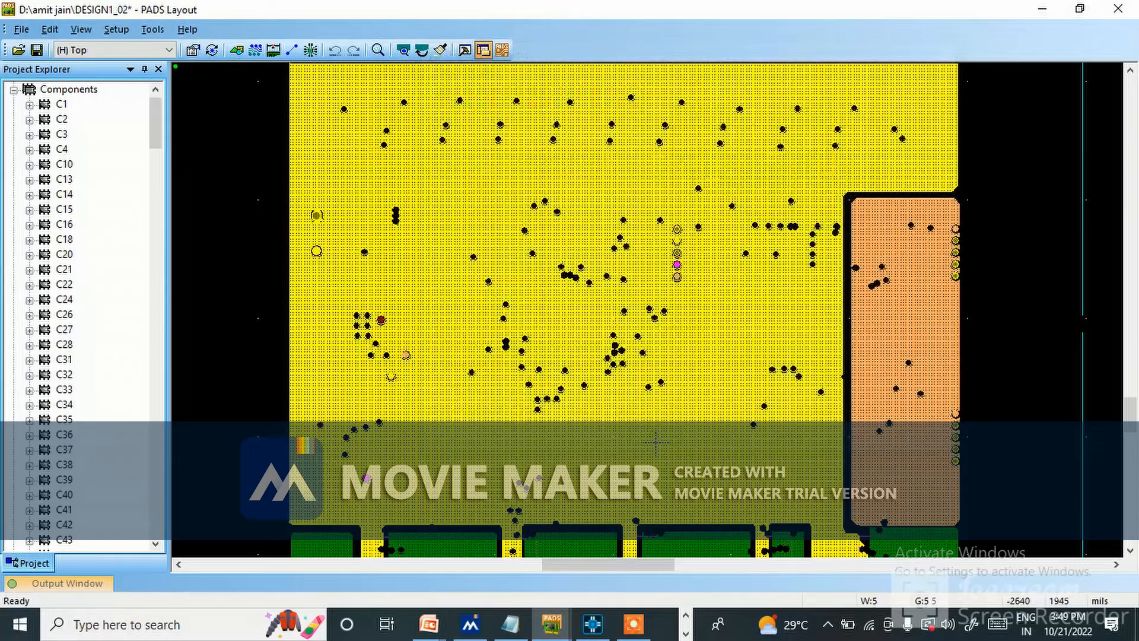
scroll(648, 310, "down", 2, "ctrl")
scroll(647, 311, "up", 2, "ctrl")
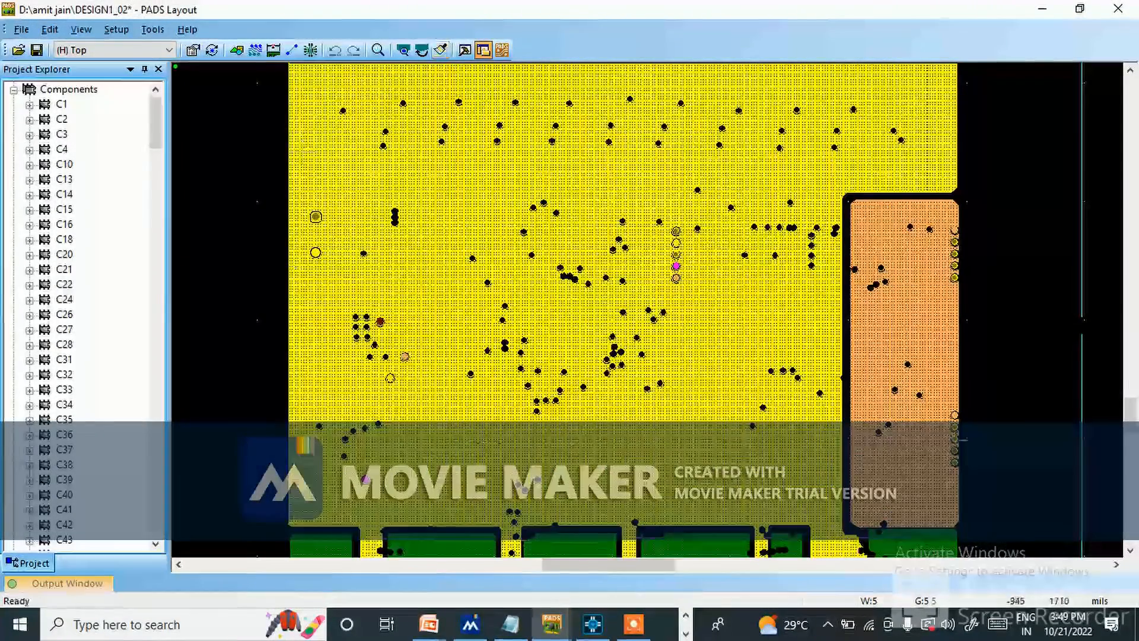
scroll(589, 296, "down", 2, "ctrl")
scroll(551, 513, "up", 2, "ctrl")
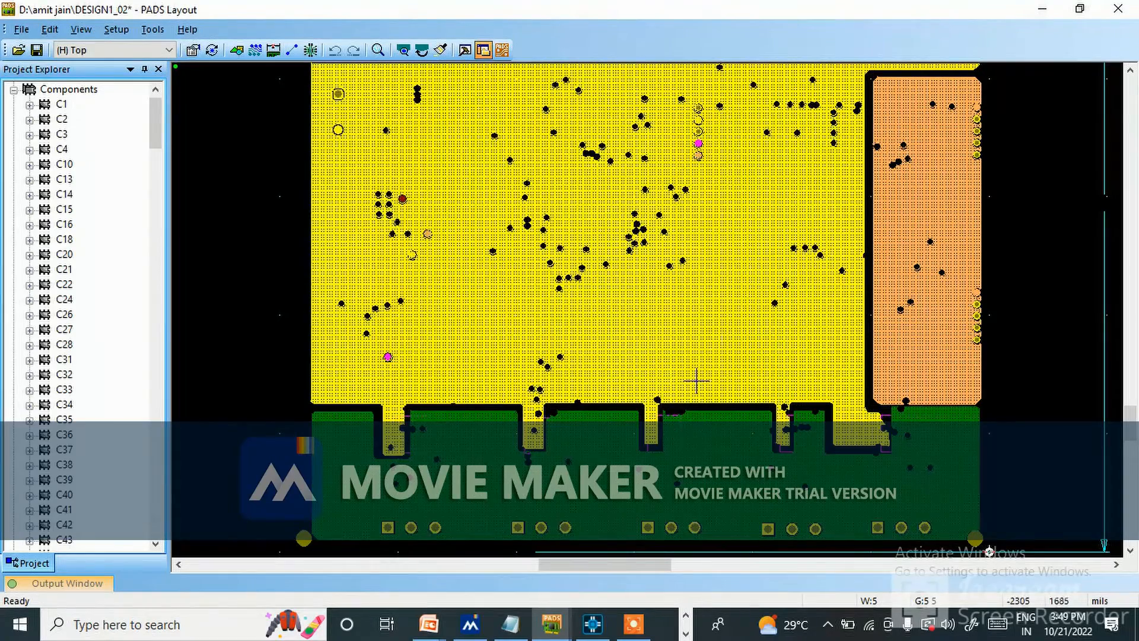
scroll(492, 261, "down", 2, "ctrl")
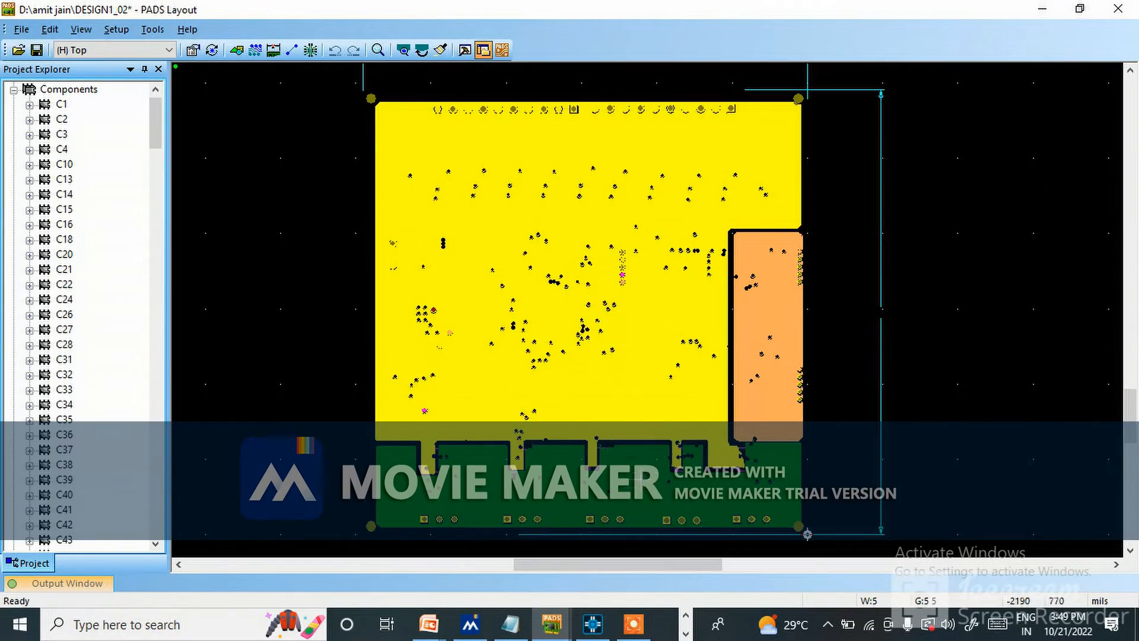
scroll(605, 519, "up", 1, "ctrl")
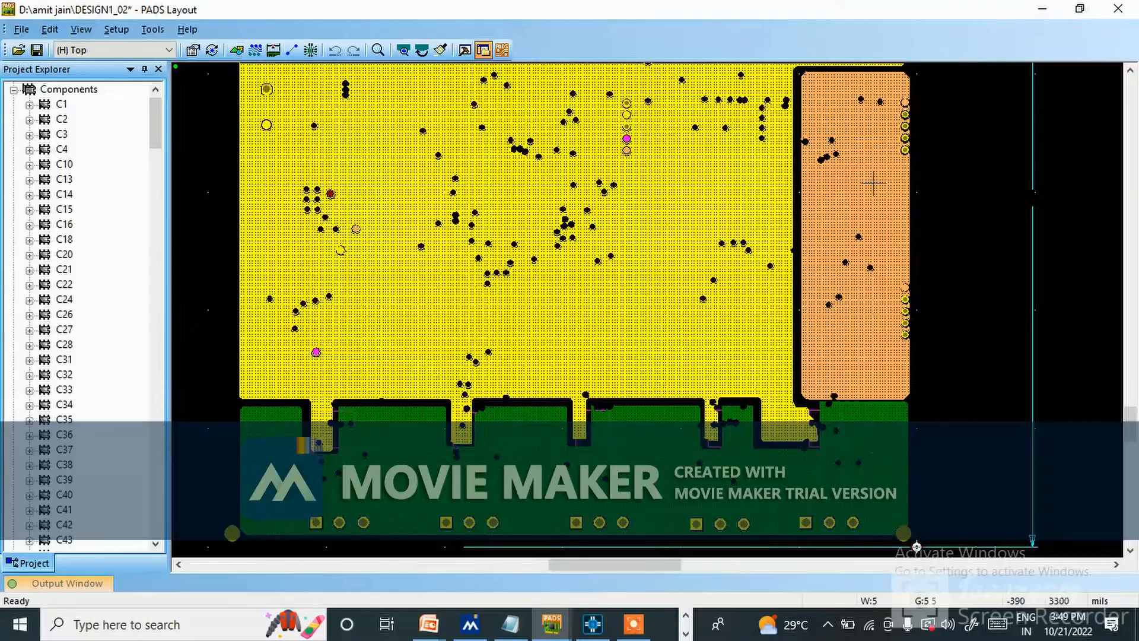
Hide the GND layer and show only the pwr layer, and examine its separate power copper areas.
left_click(116, 29)
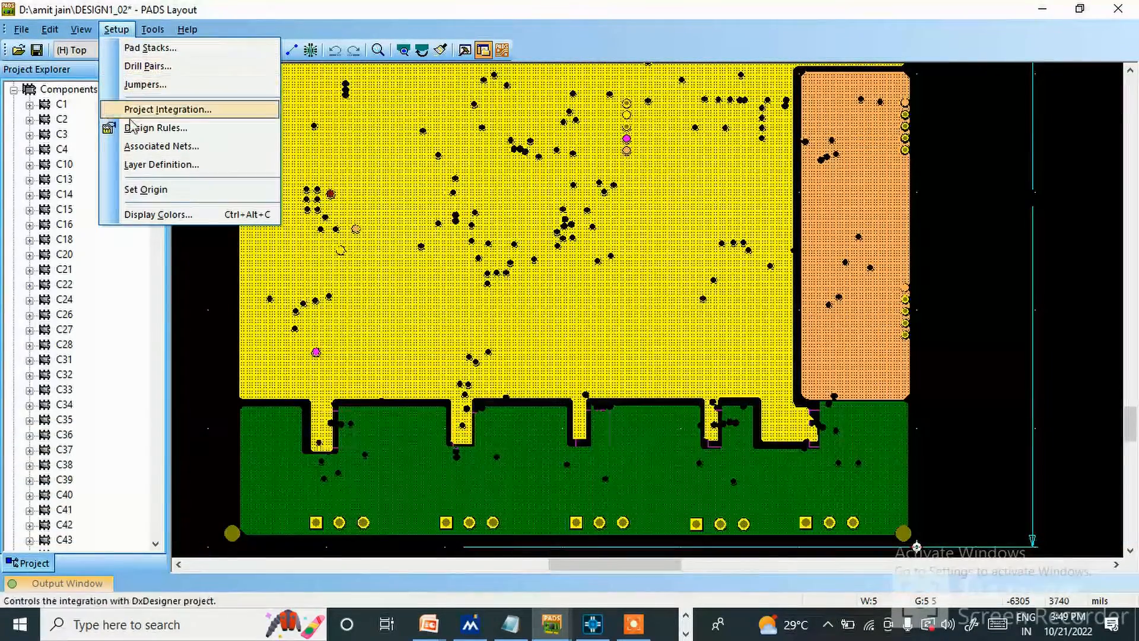
left_click(146, 214)
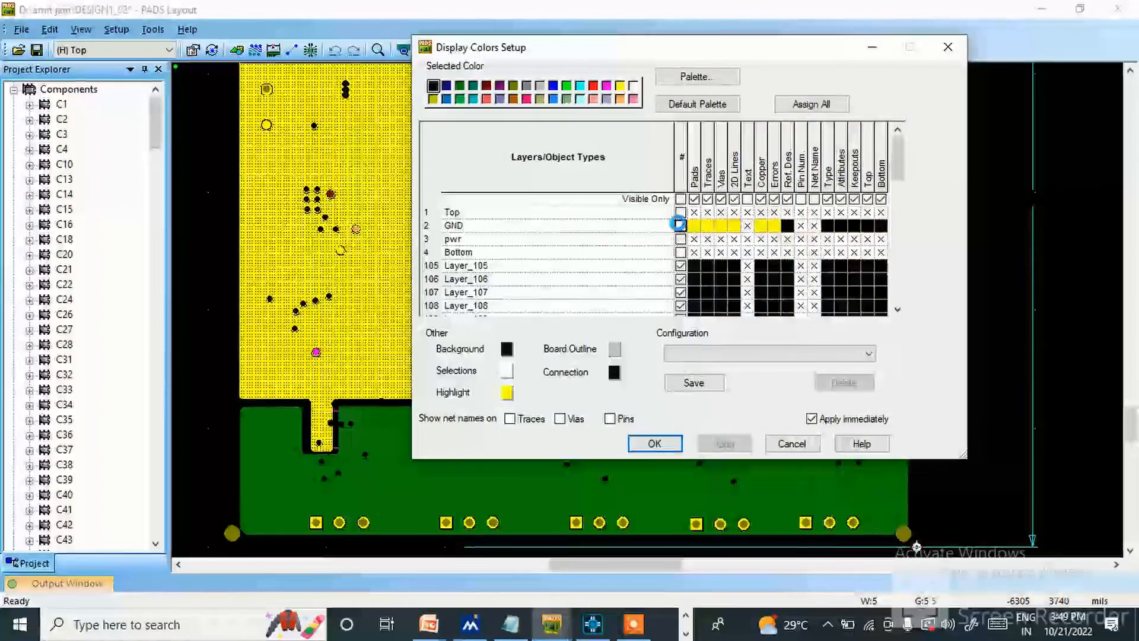
left_click(681, 240)
left_click(681, 241)
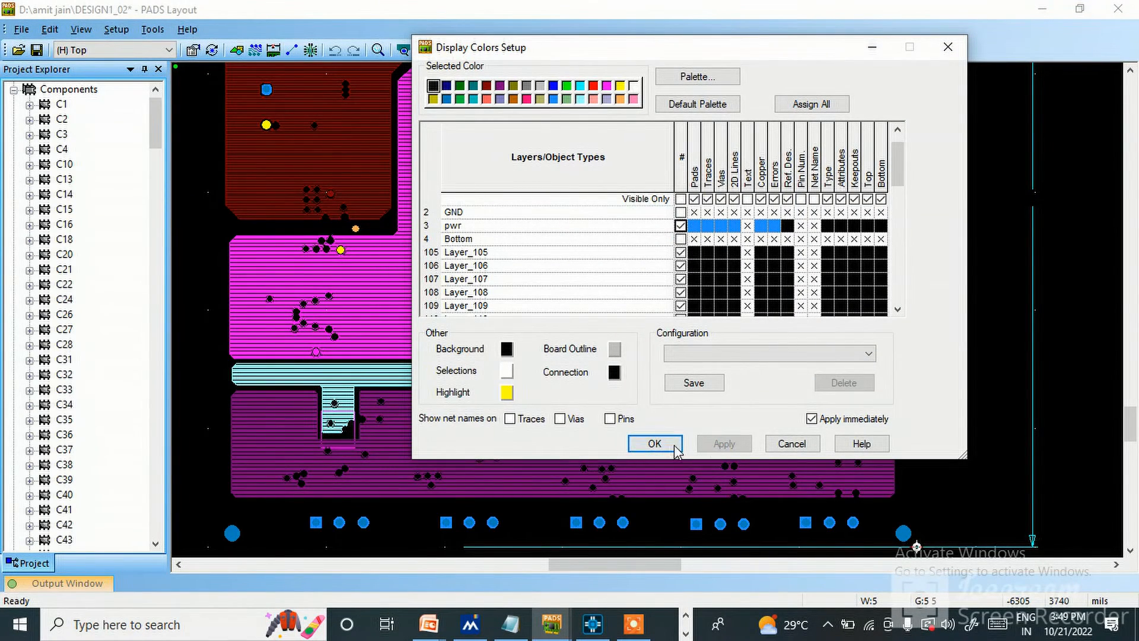
left_click(655, 443)
scroll(544, 321, "down", 2)
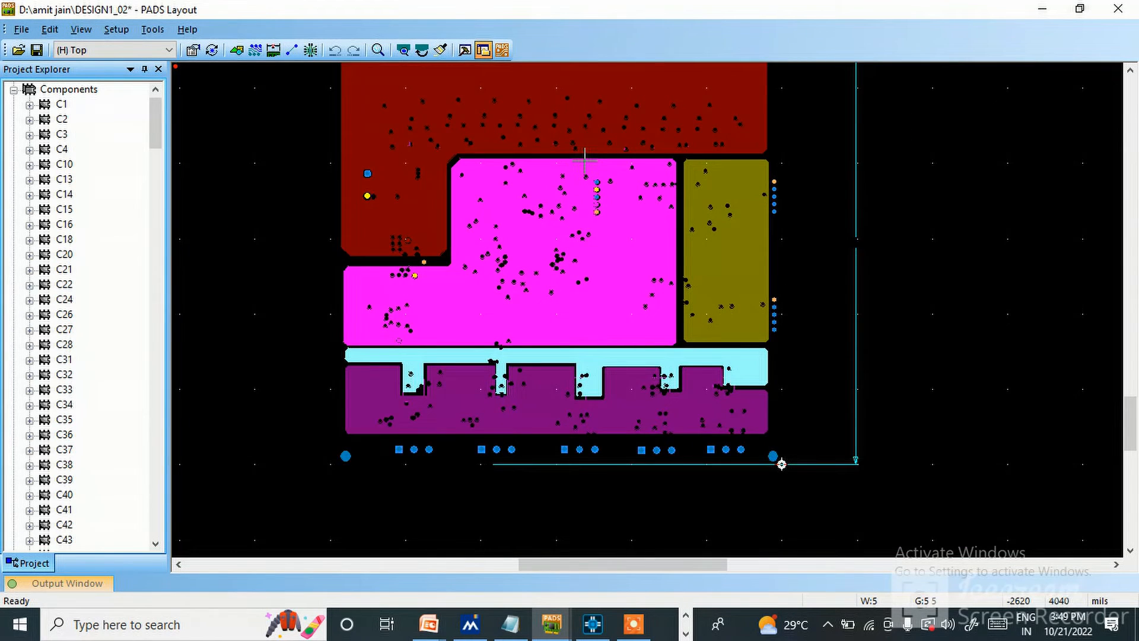
scroll(585, 160, "up", 2)
scroll(524, 313, "up", 2)
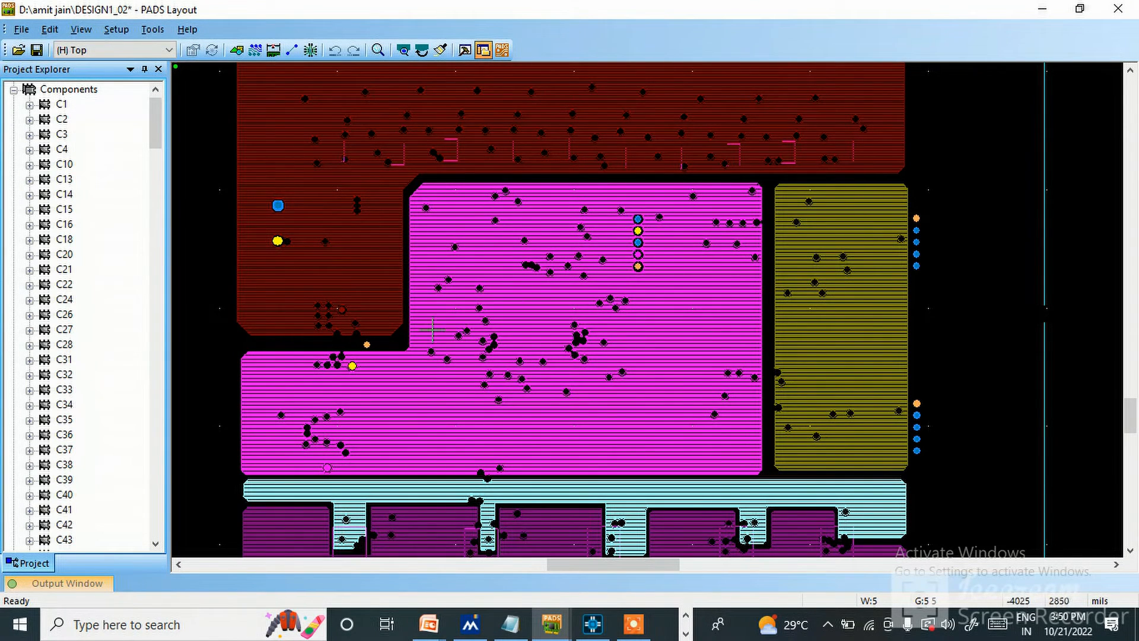
scroll(526, 316, "down", 2)
scroll(356, 185, "up", 3)
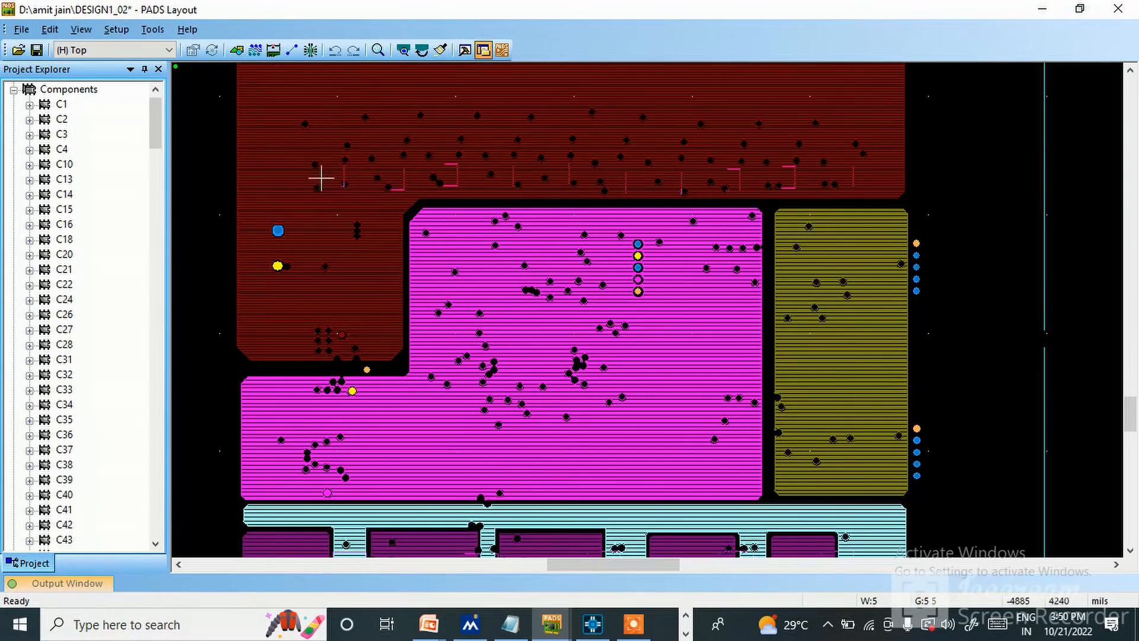
Make the Top layer visible together with the pwr layer in the display colors.
left_click(106, 36)
left_click(169, 219)
left_click(680, 213)
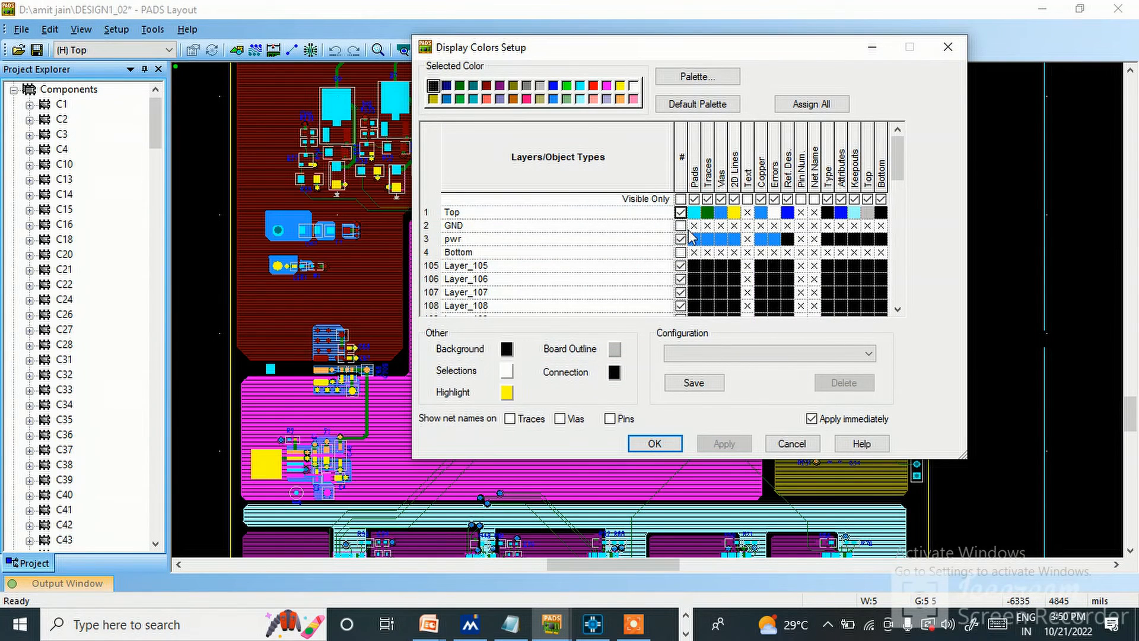
Toggle the visibility of the GND and Bottom layers on and off to compare them over the Top and pwr layers.
left_click(680, 226)
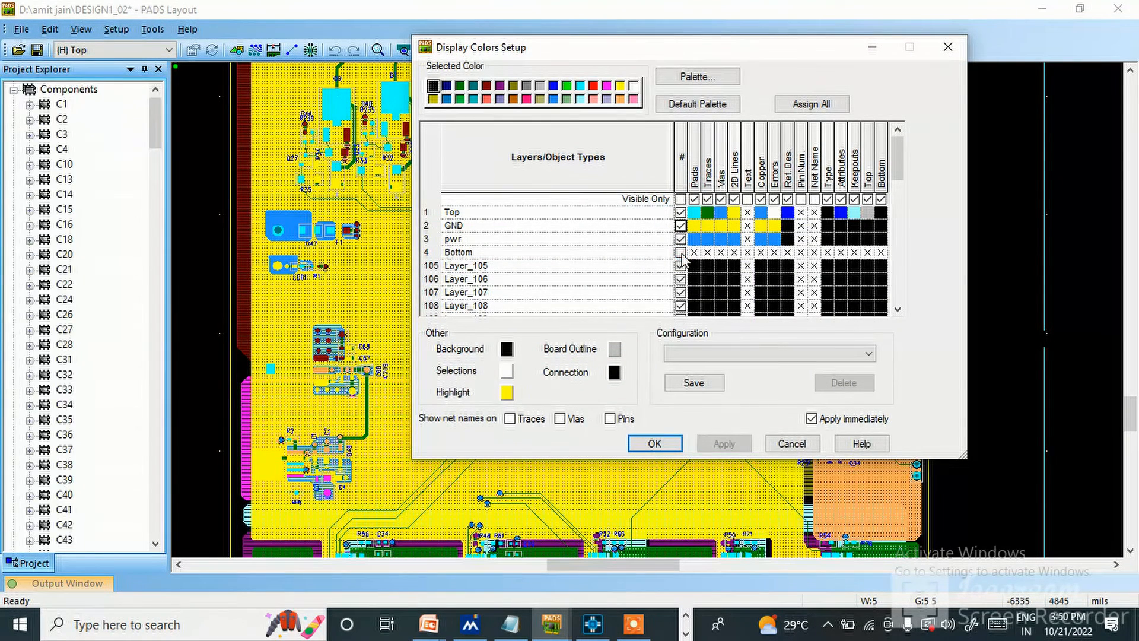
left_click(681, 226)
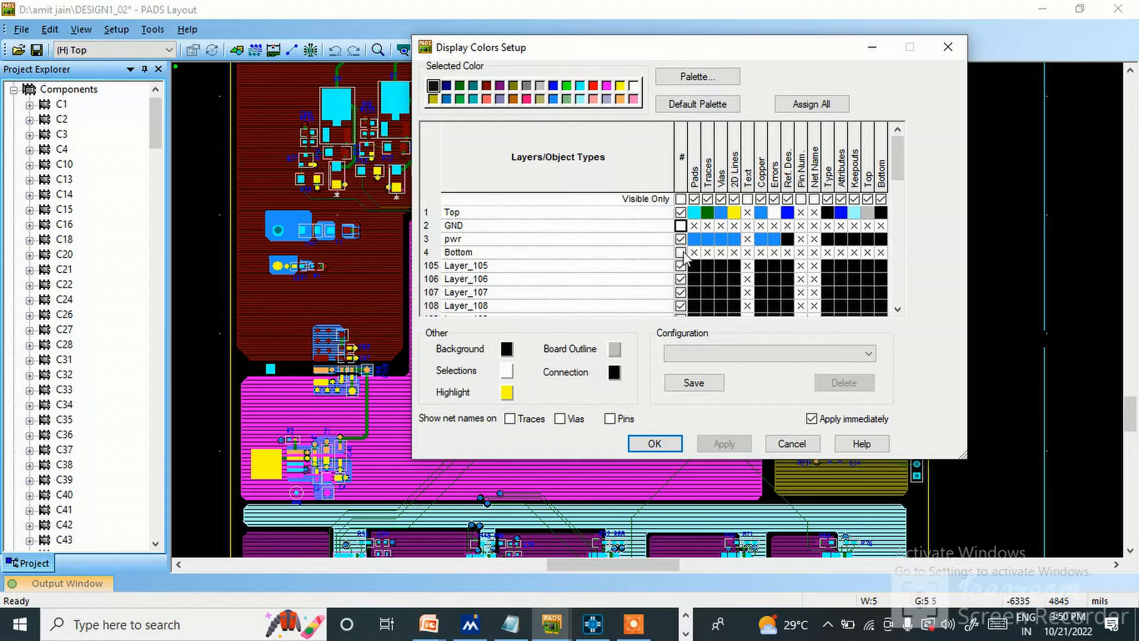
left_click(680, 252)
left_click(681, 252)
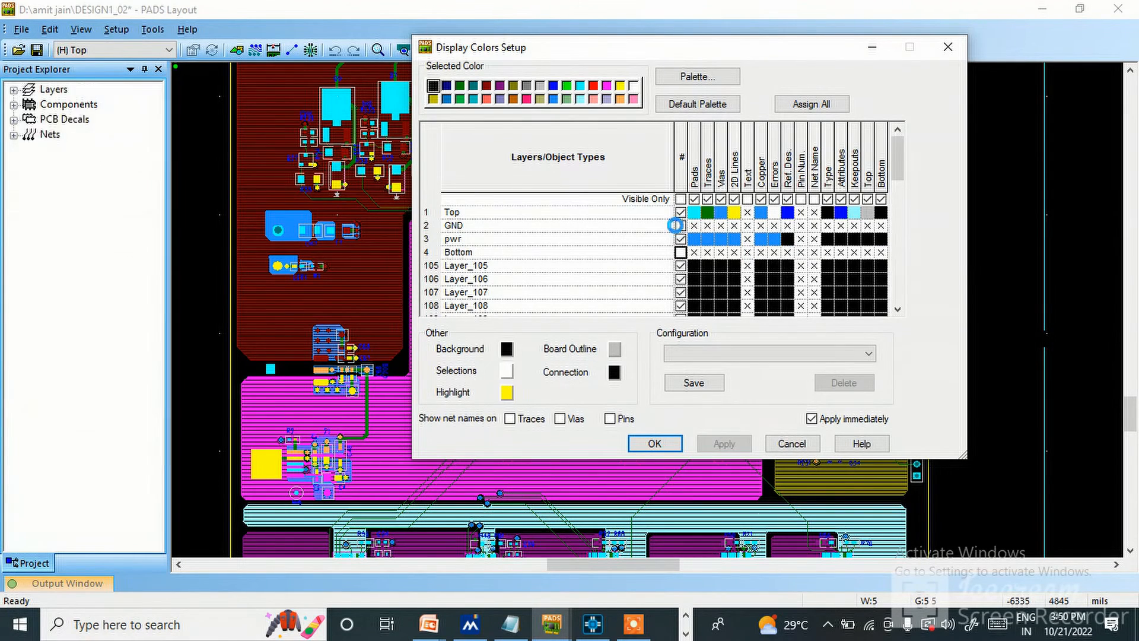
left_click(681, 226)
left_click(681, 226)
left_click(680, 254)
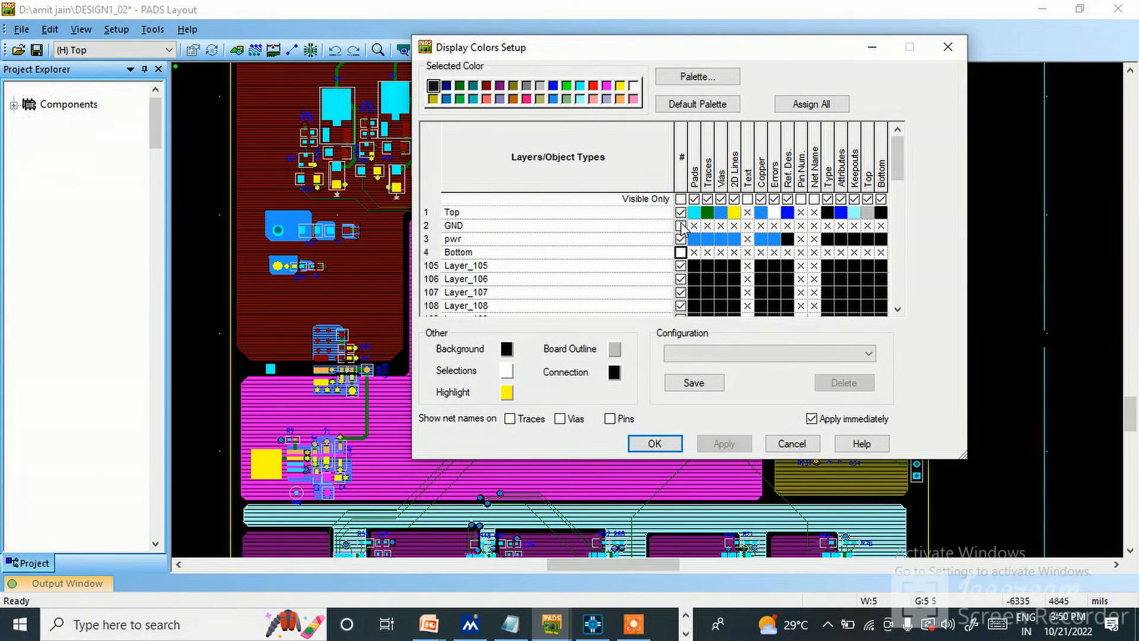
Turn the Bottom and GND layers back on, accept the display colors, and view the flooded board with all four layers.
left_click(681, 254)
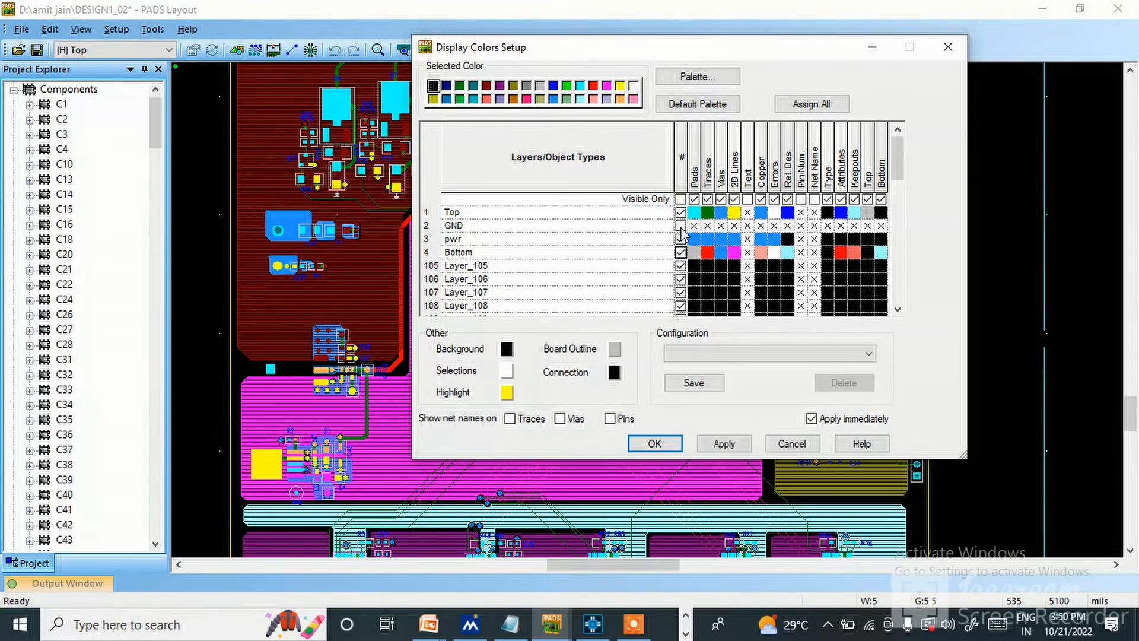
left_click(681, 225)
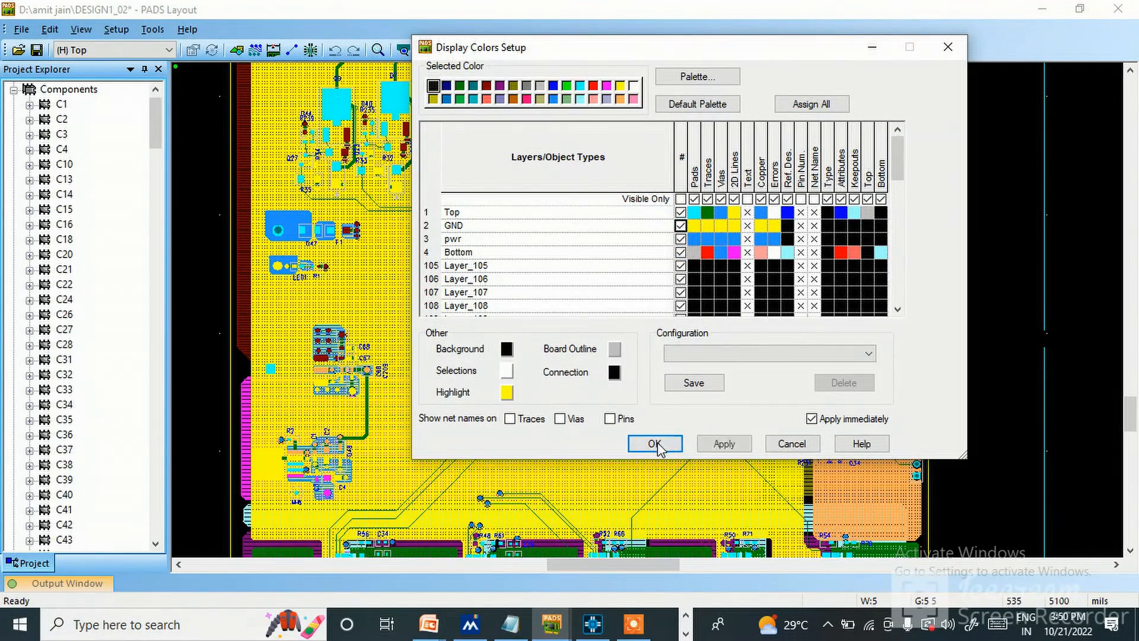
left_click(655, 443)
scroll(511, 196, "up", 2)
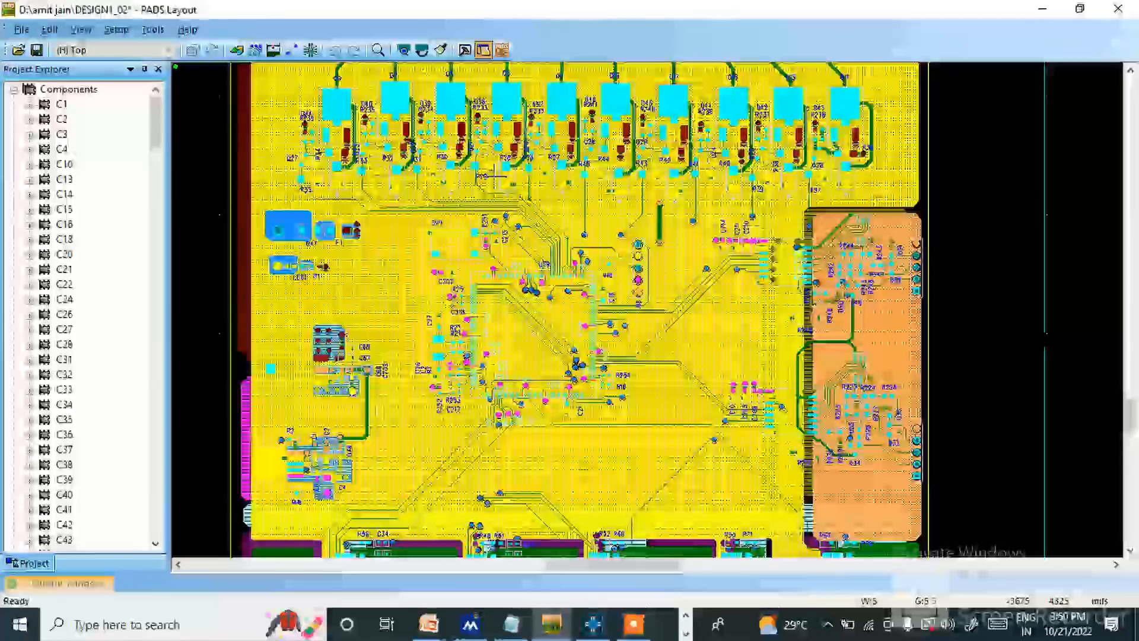
scroll(492, 177, "down", 3)
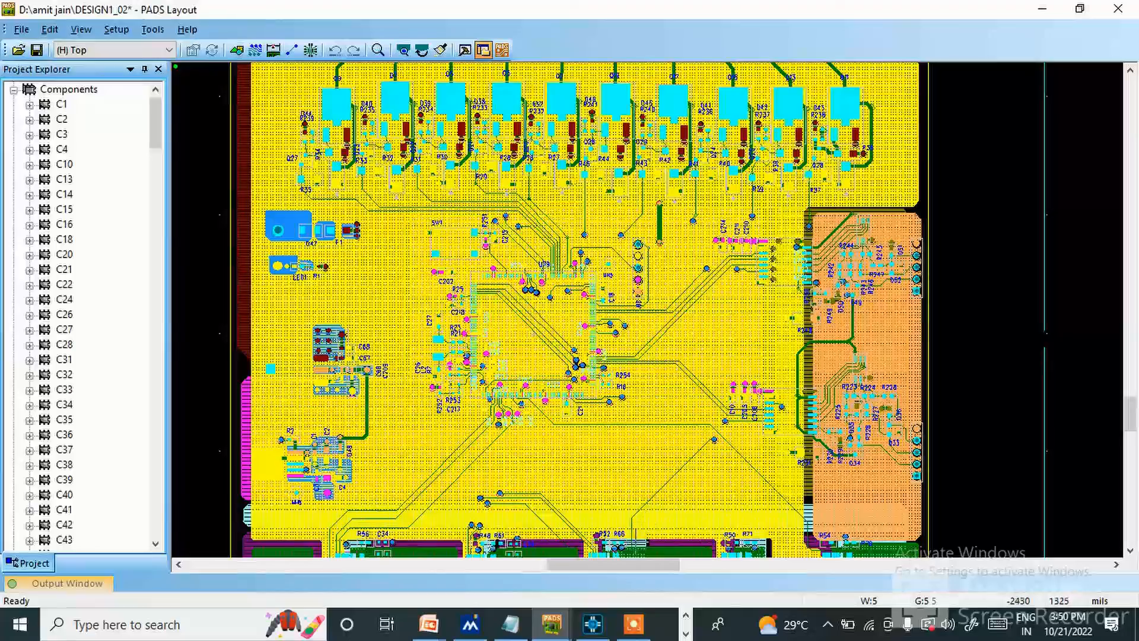
Switch the flooded copper between filled and outline display with the po modeless command.
mouse_move(557, 627)
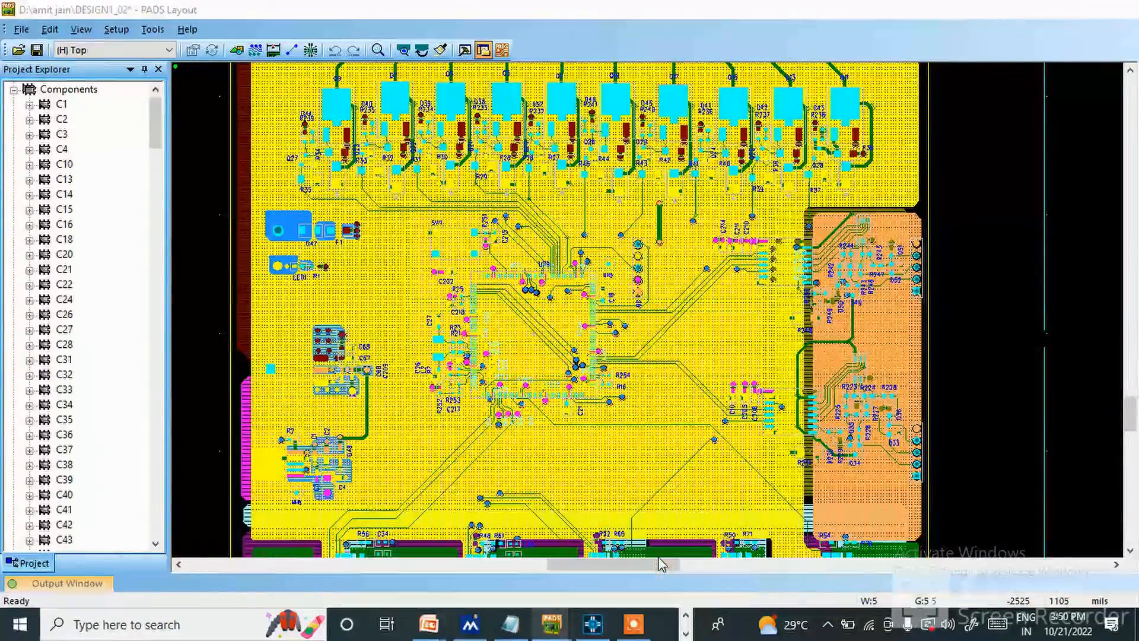
left_click(116, 29)
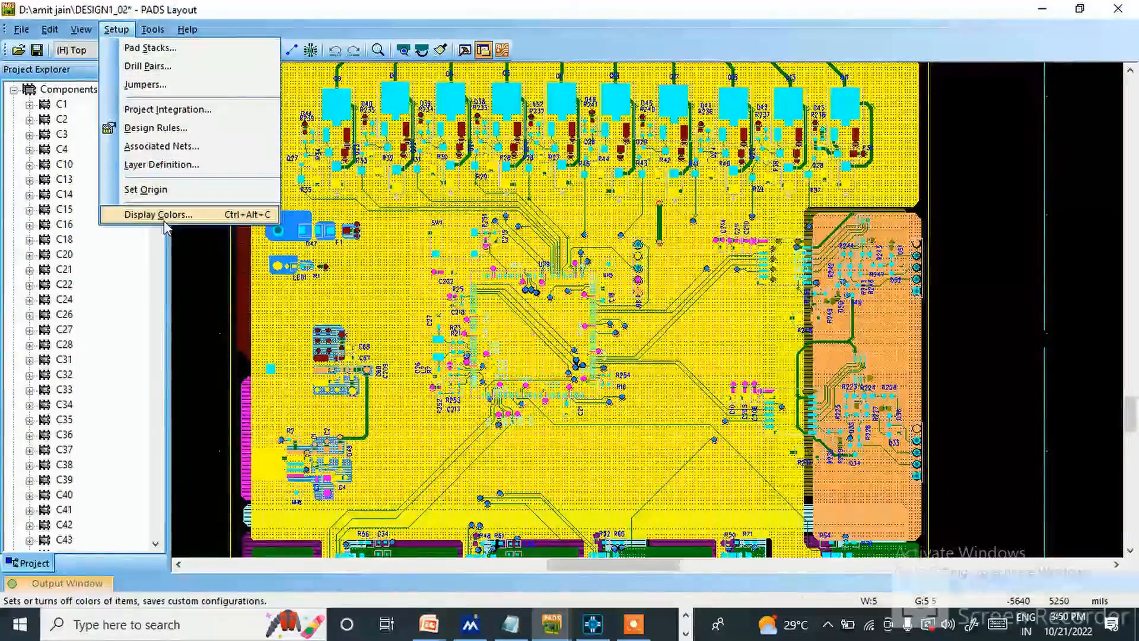
left_click(988, 192)
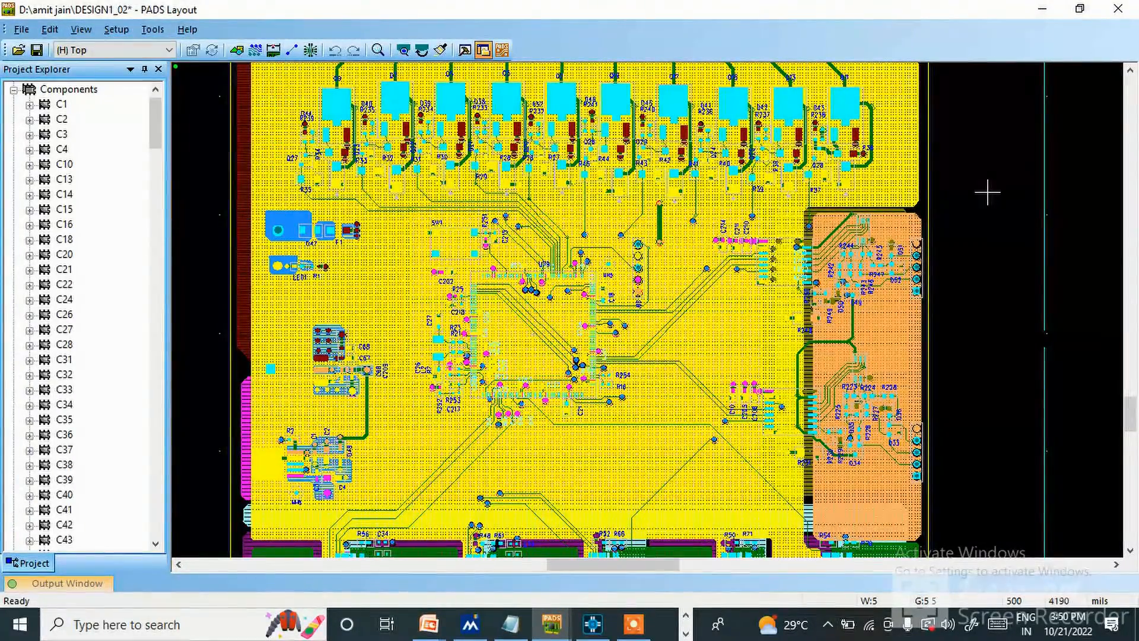
type("po")
key("Return")
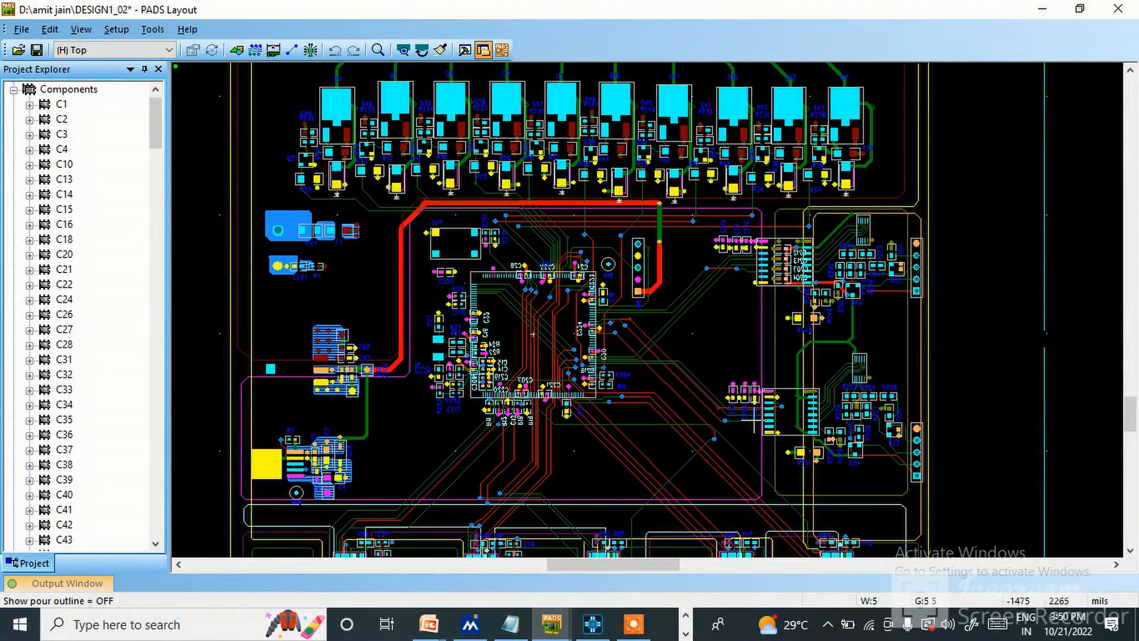
Display the flooded copper over the whole board once more, and return to the pour outline view with the po modeless command.
type("po")
key("Return")
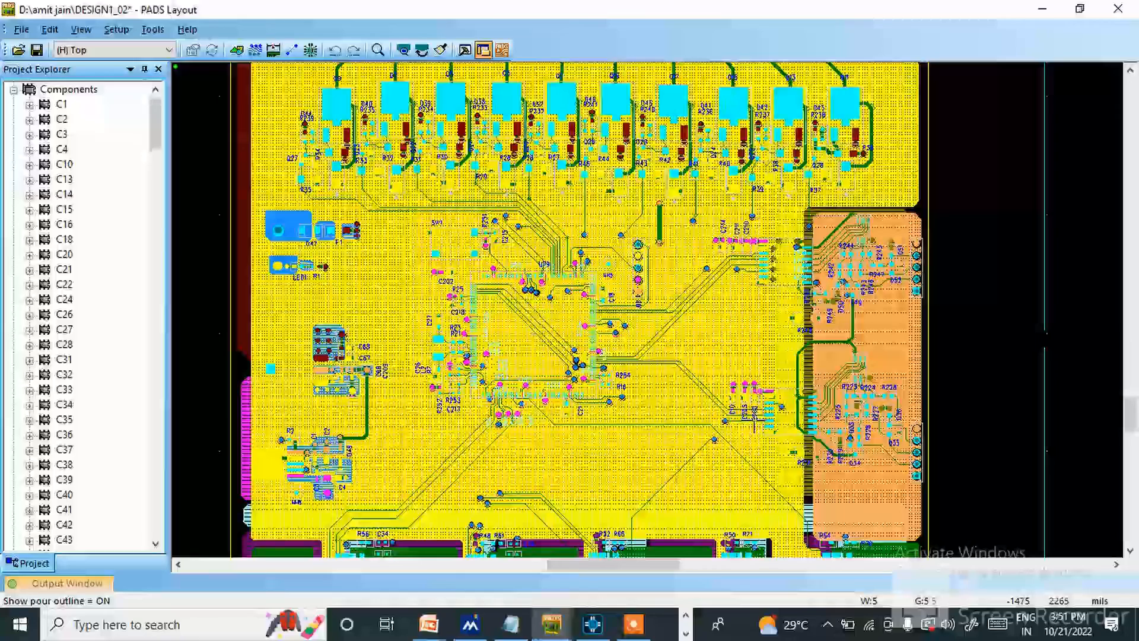
type("PO")
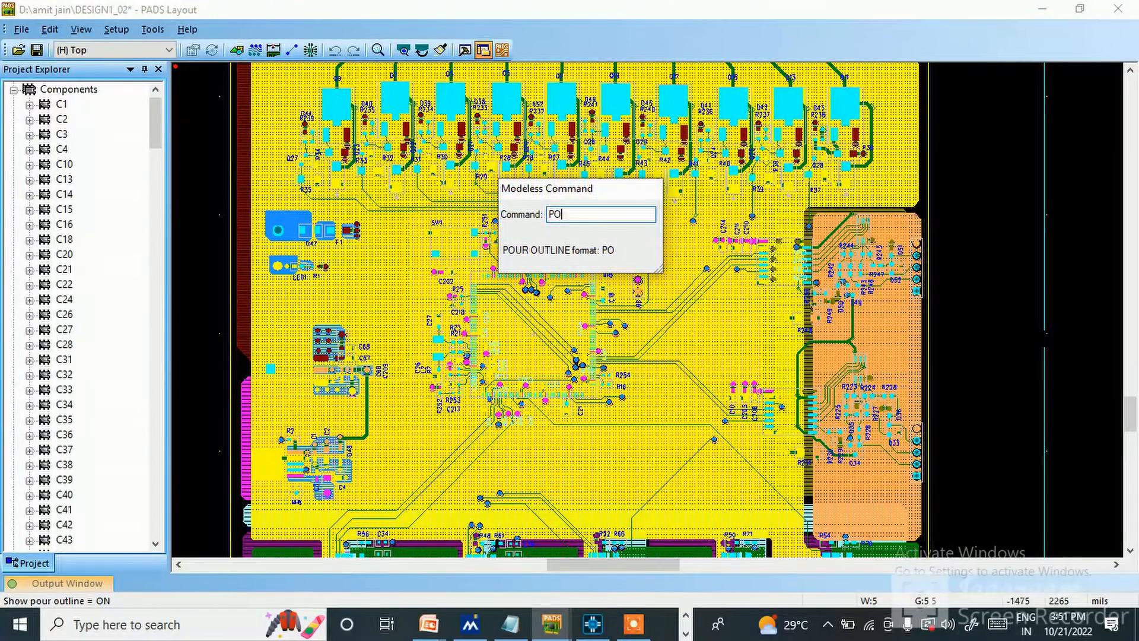
key("Return")
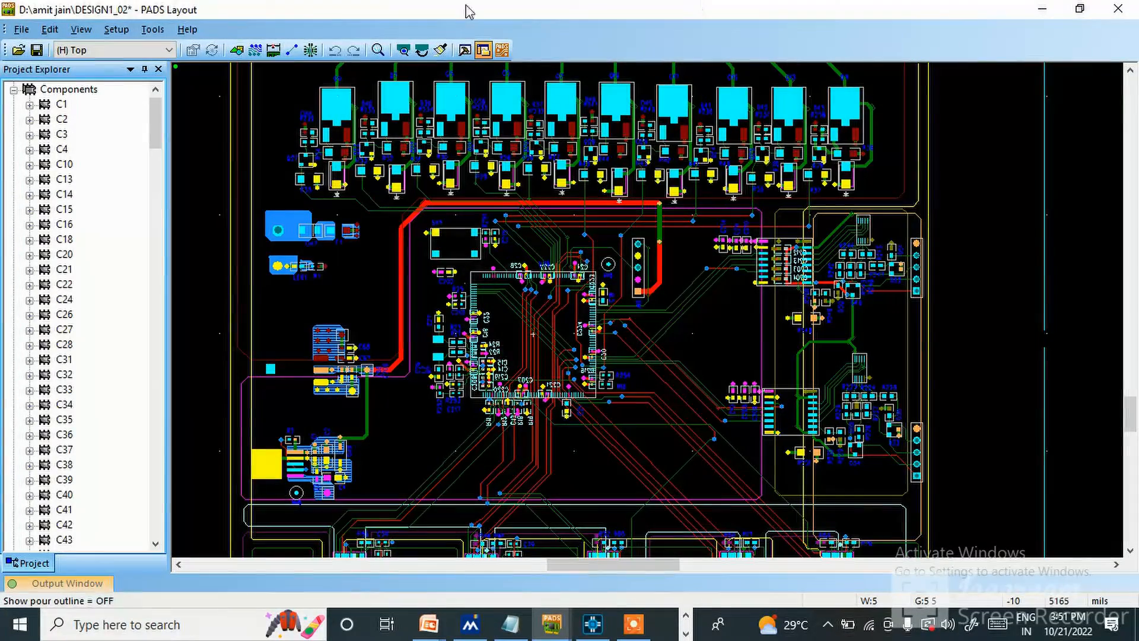
Examine the pour outlines and routed traces around the central IC, the connectors along the board's right edge and the power input section.
scroll(351, 409, "down", 1)
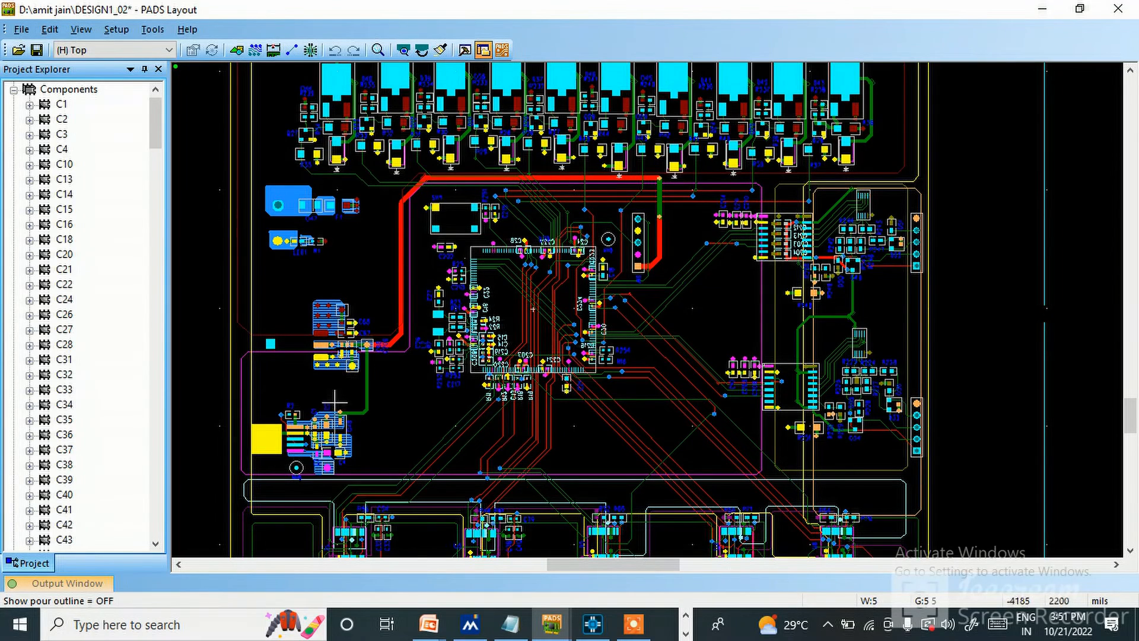
scroll(361, 376, "down", 3)
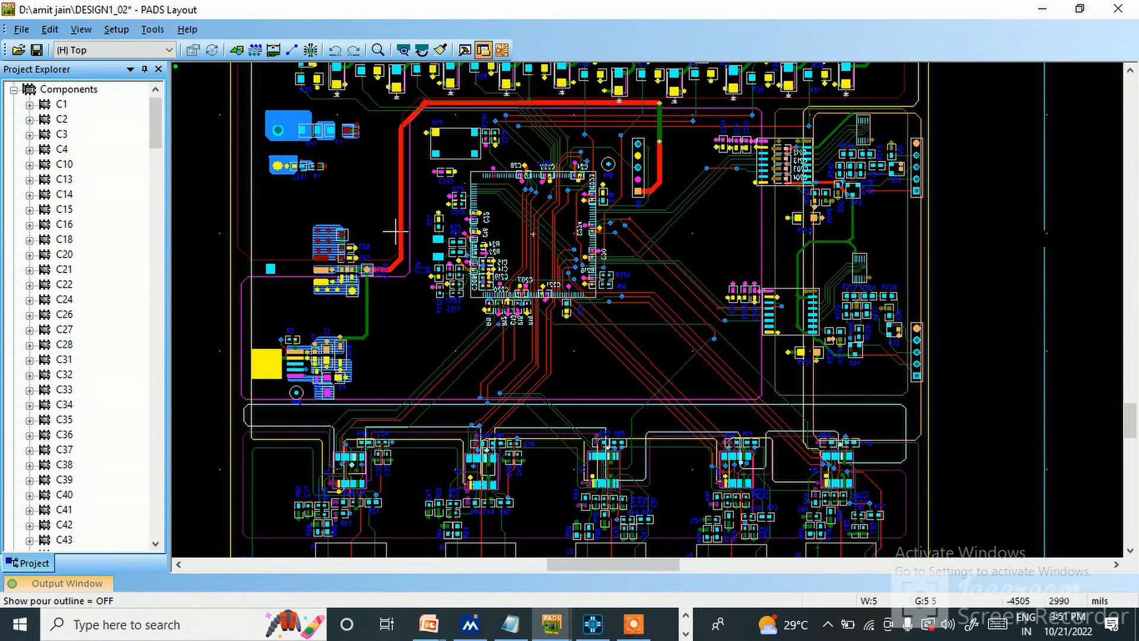
scroll(395, 232, "up", 1, "ctrl")
scroll(417, 300, "down", 1, "ctrl")
scroll(627, 242, "down", 1, "ctrl")
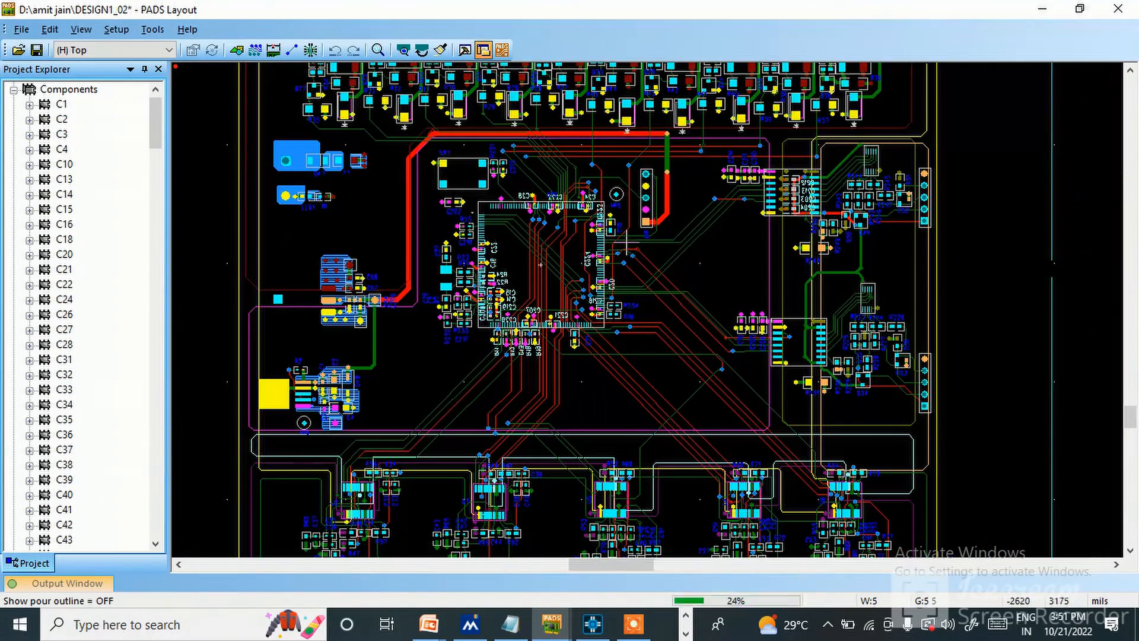
scroll(625, 244, "up", 1, "ctrl")
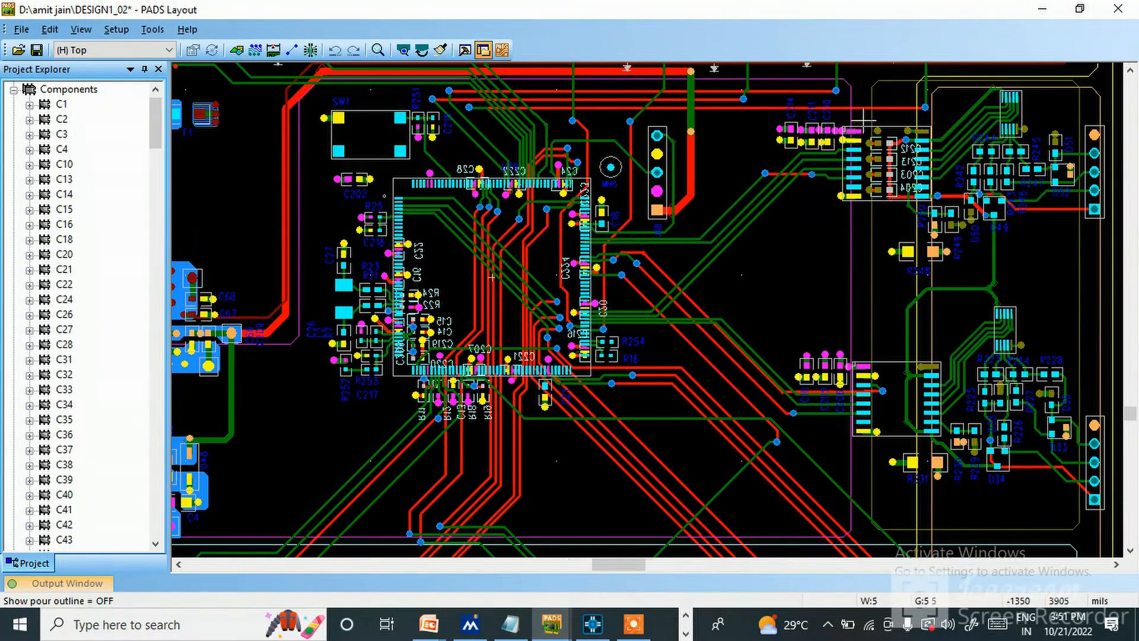
scroll(864, 120, "up", 1, "ctrl")
scroll(702, 159, "down", 2, "ctrl")
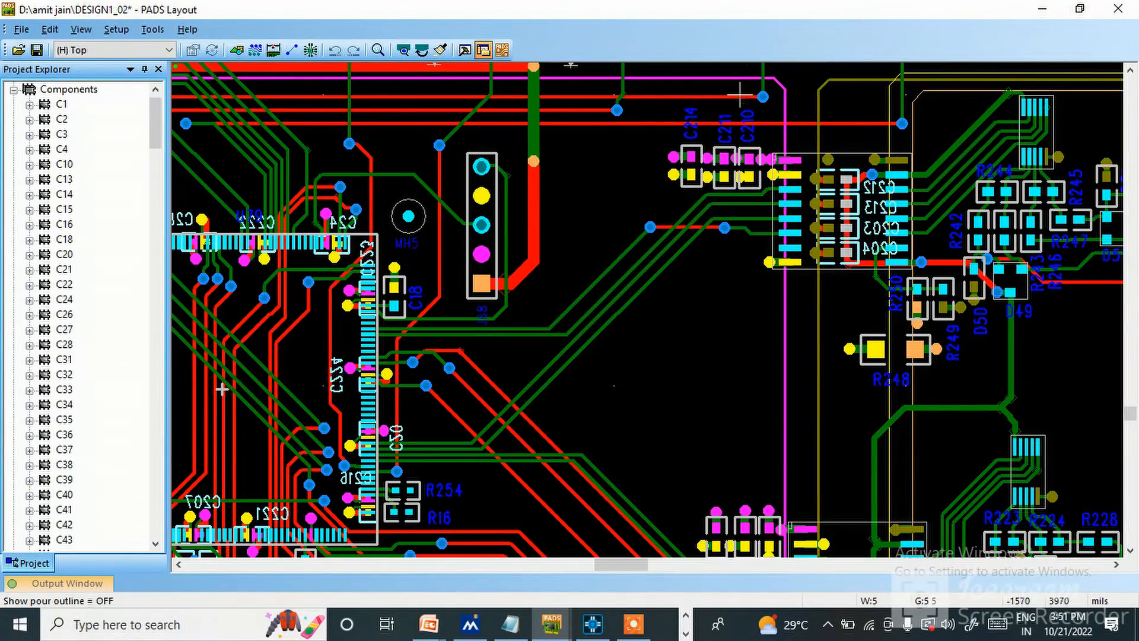
scroll(795, 237, "down", 1, "ctrl")
scroll(797, 408, "down", 2)
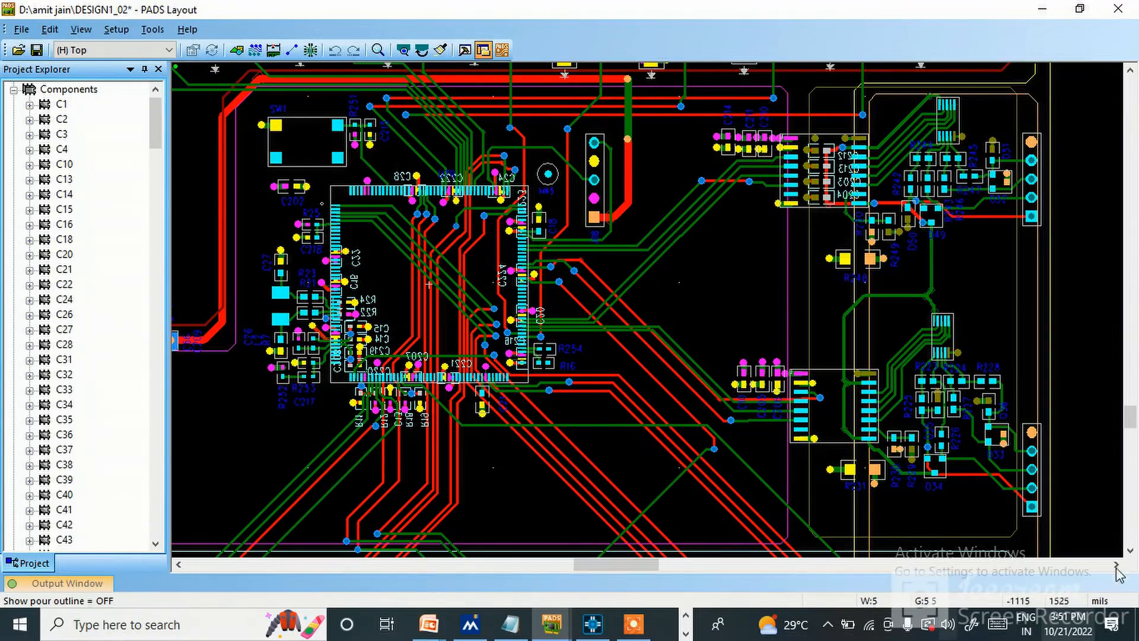
scroll(906, 279, "down", 1, "ctrl")
scroll(651, 334, "down", 2)
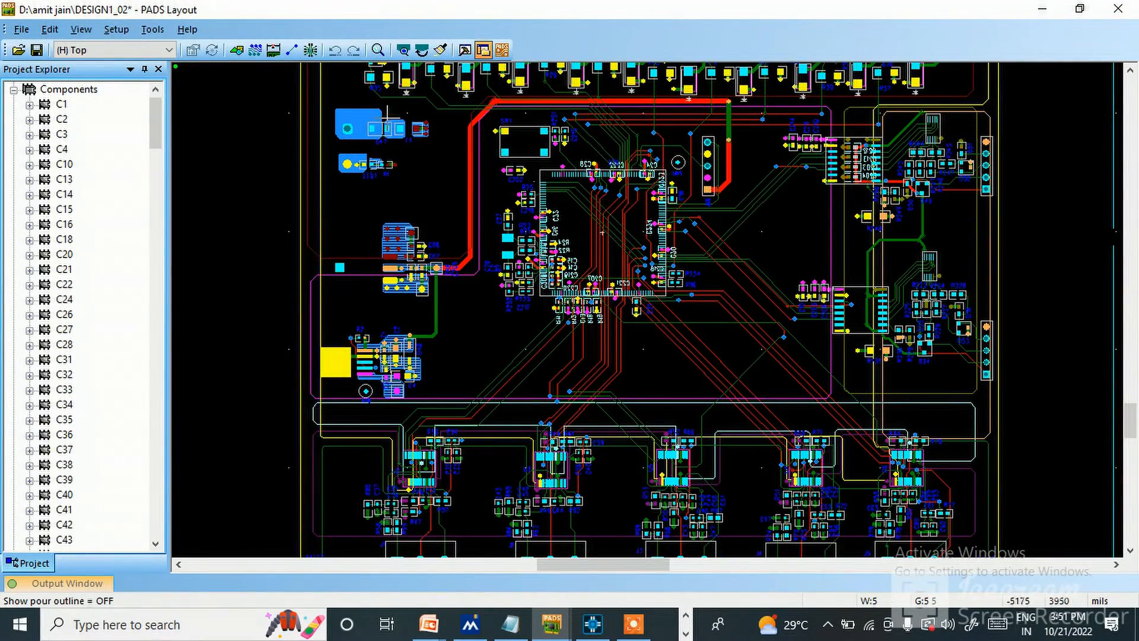
scroll(478, 208, "up", 1)
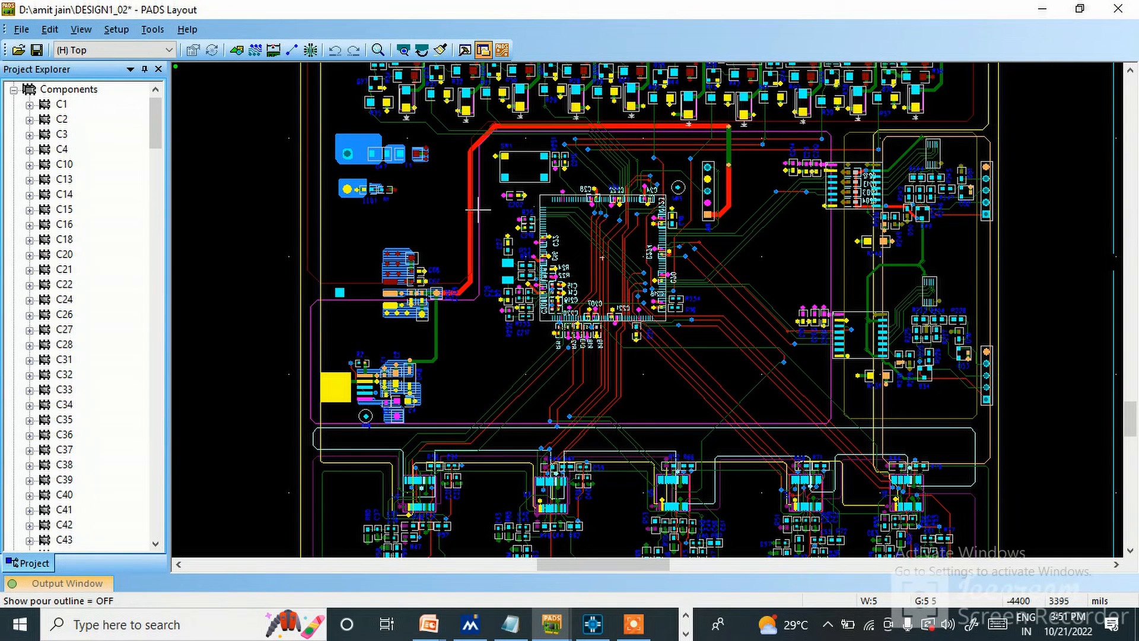
scroll(693, 370, "up", 2)
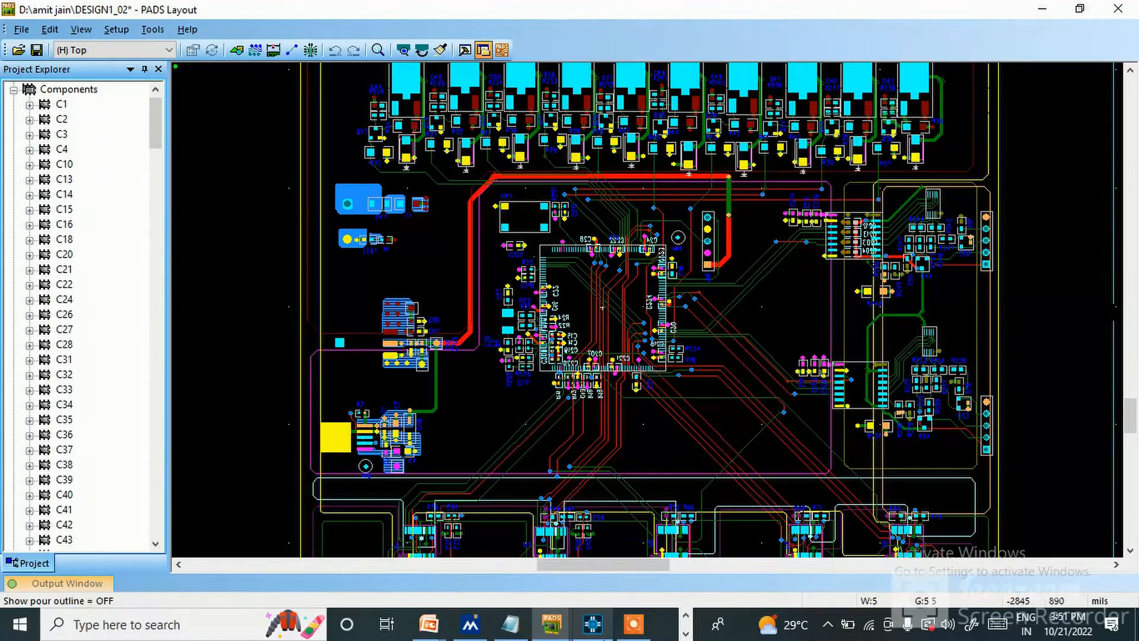
mouse_move(641, 633)
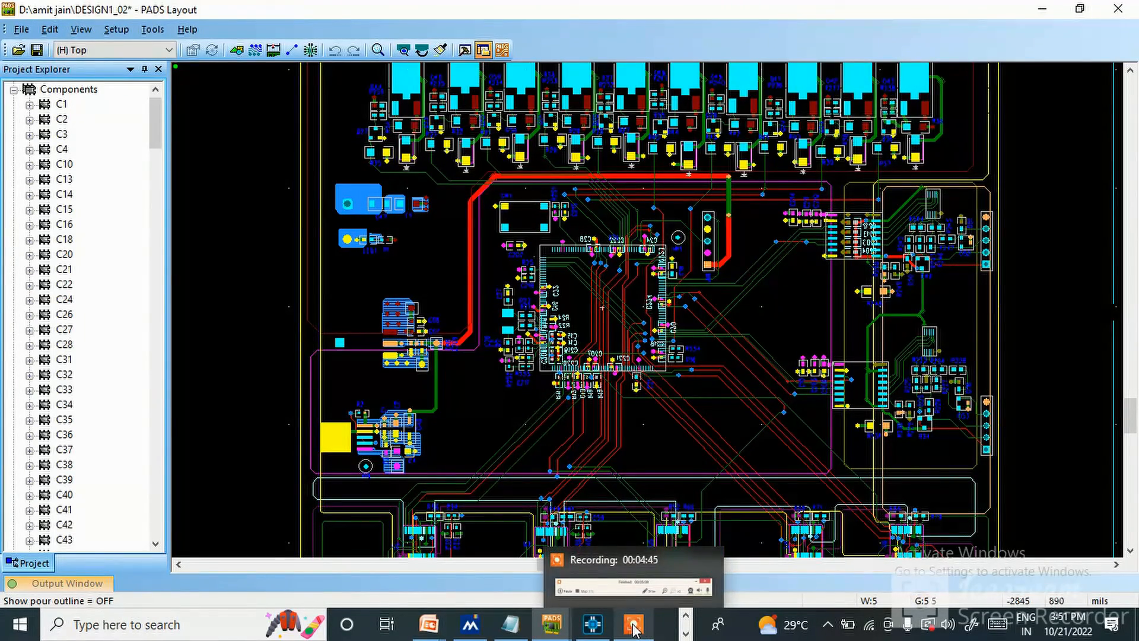